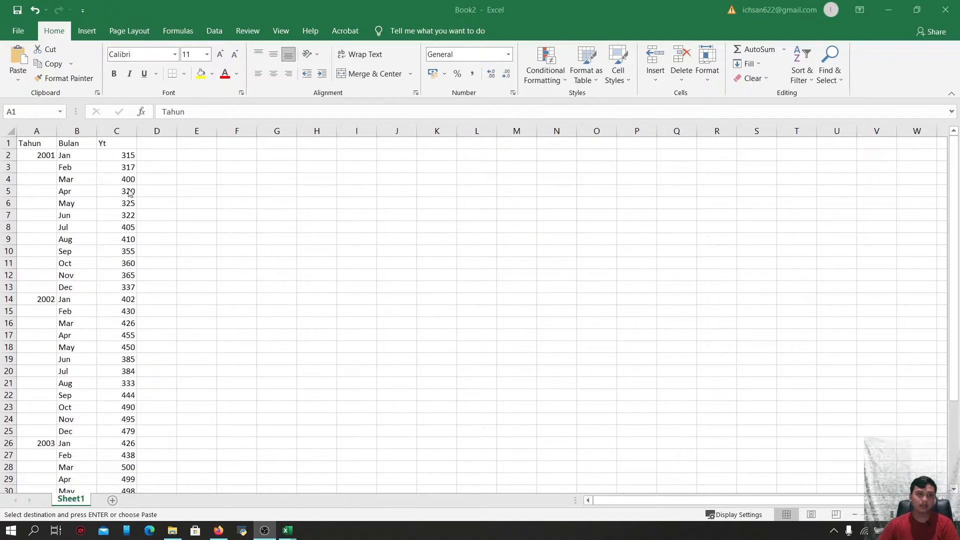
Paste the copied Tahun, Bulan and Yt data into the sheet starting at cell A1
scroll(109, 233, "down", 1)
scroll(109, 233, "down", 3)
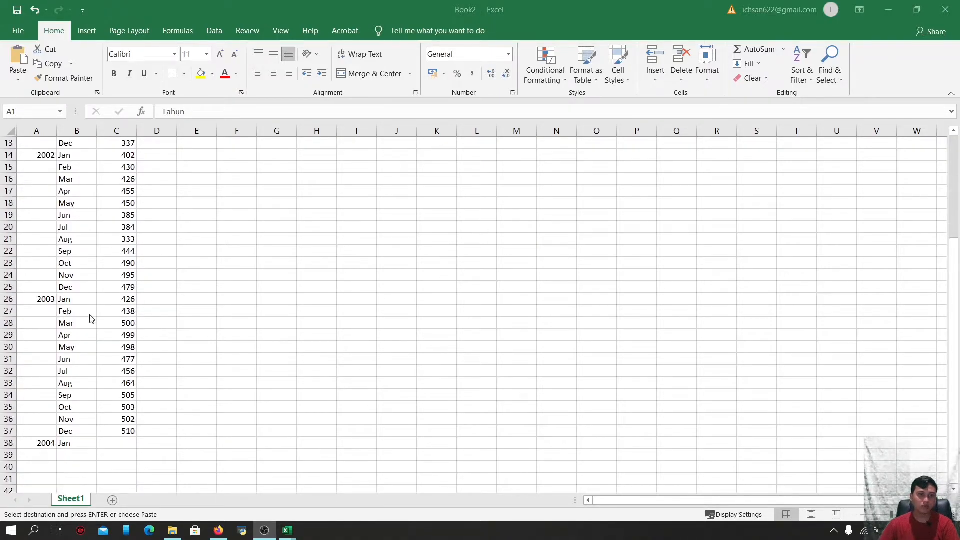
scroll(91, 319, "up", 4)
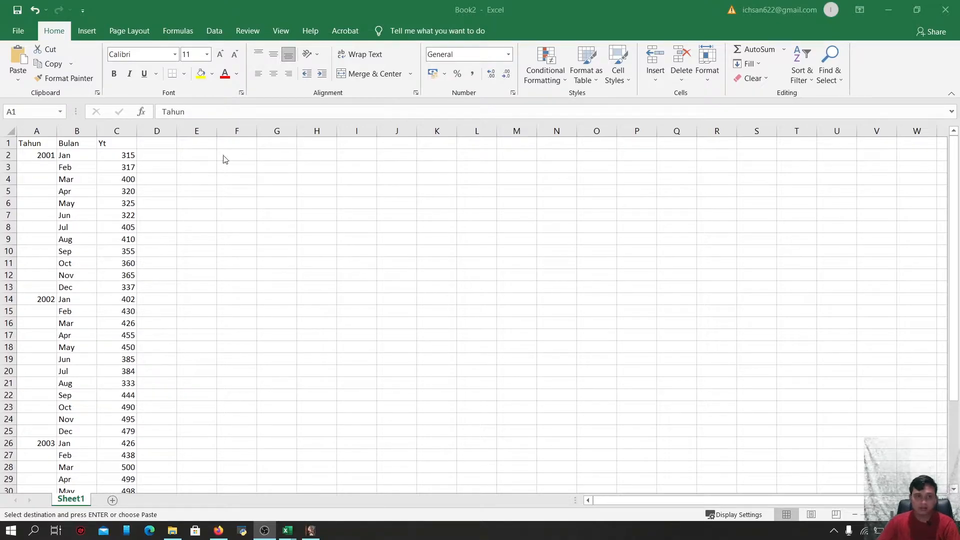
key("ctrl+v")
Enter the header MA(3) in cell D1
left_click(153, 146)
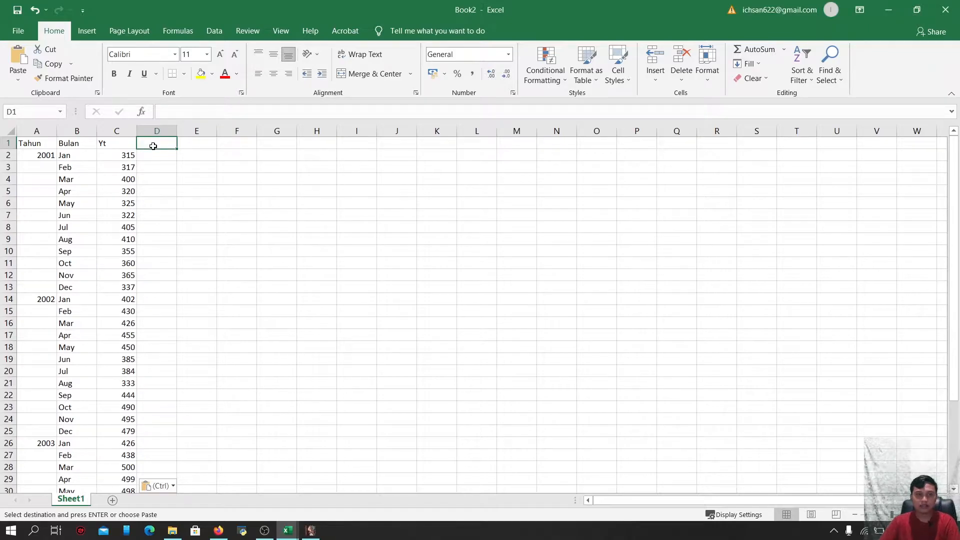
type("ma")
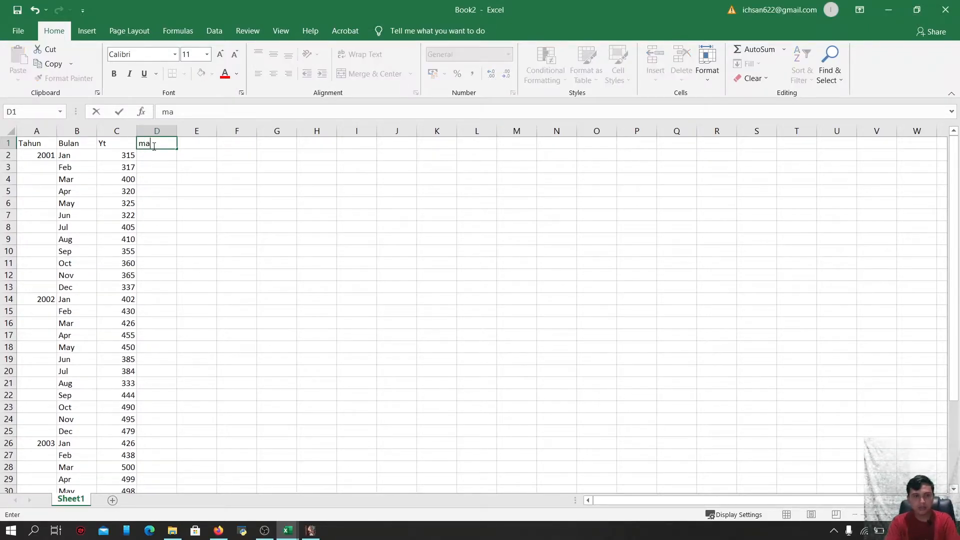
key("BackSpace")
key("BackSpace")
type("MA")
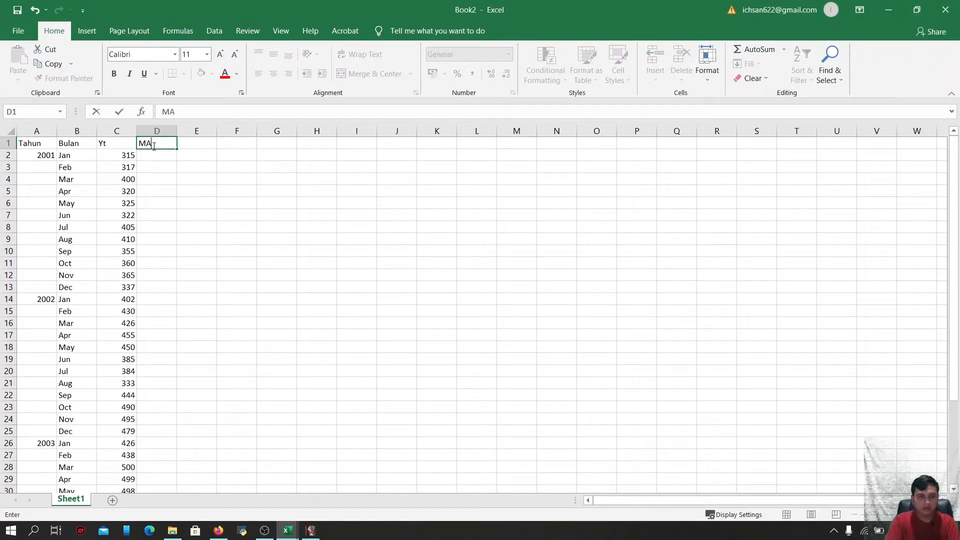
type("(")
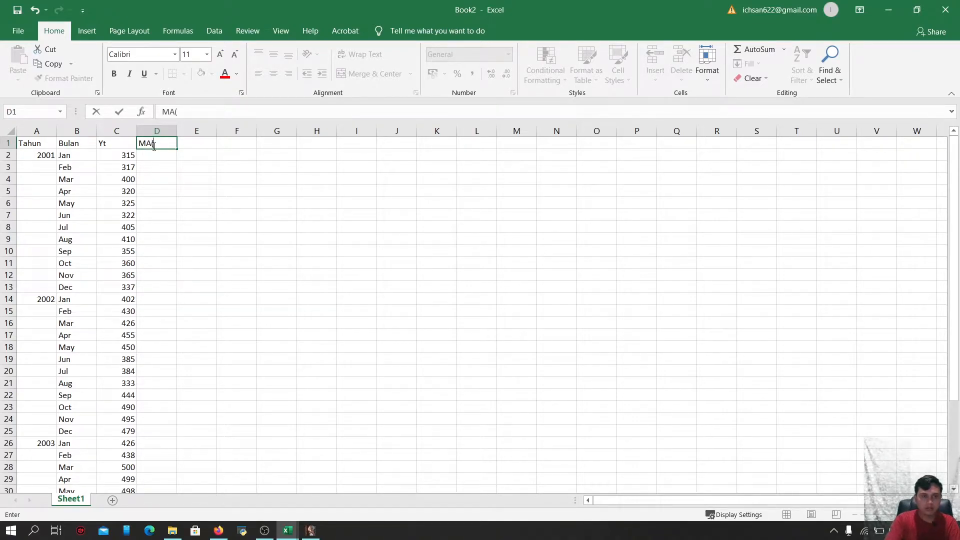
type("3)")
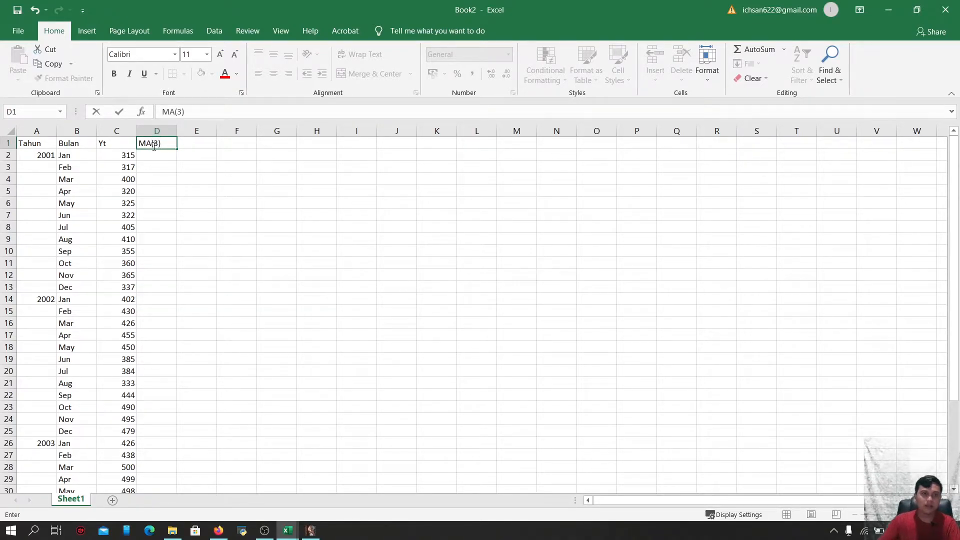
left_click(155, 182)
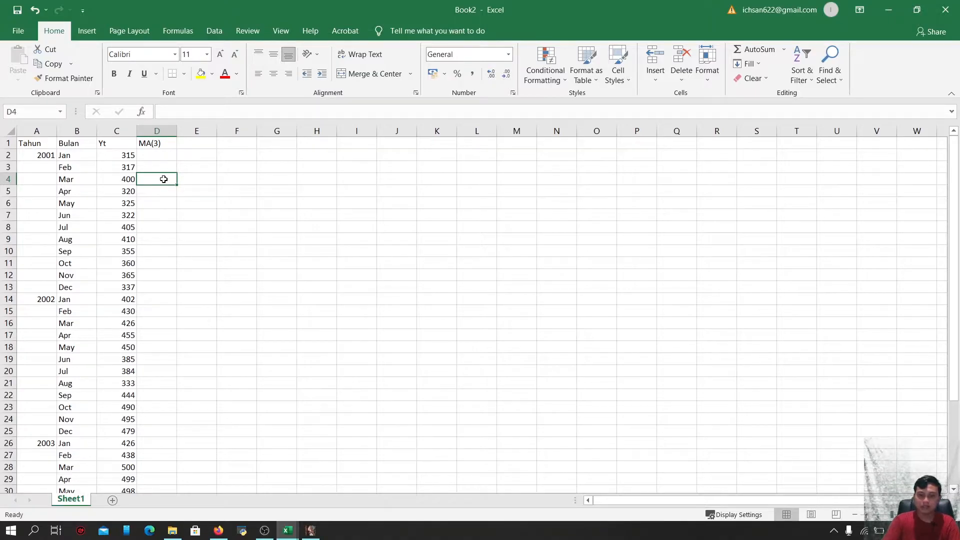
Enter the formula =AVERAGE(C2:C4) in cell D4 as the first three-month moving average
type("=")
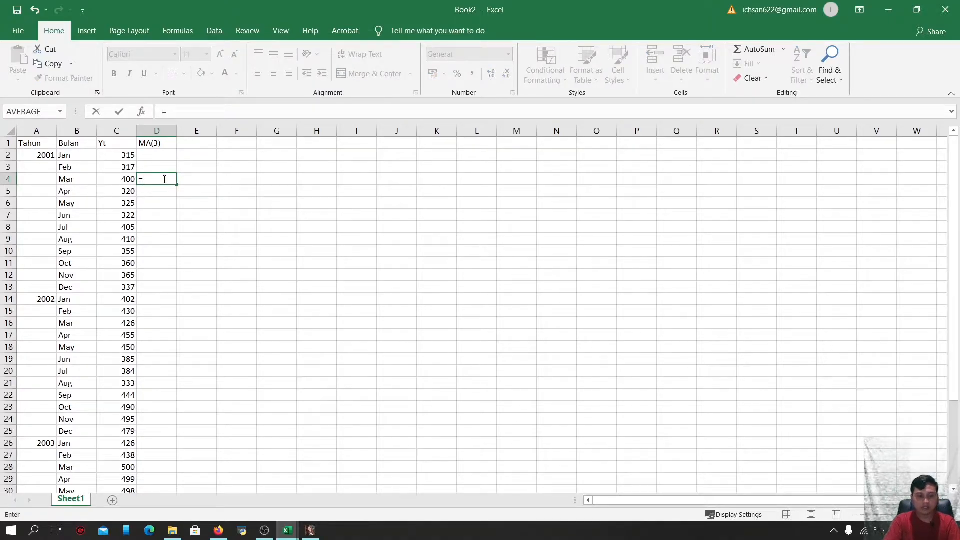
type("AVERAGE")
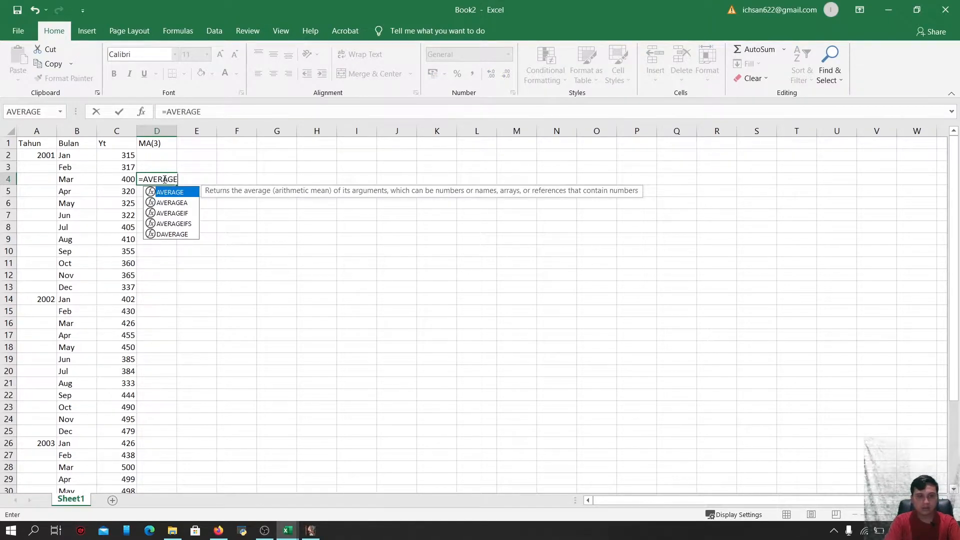
type("(")
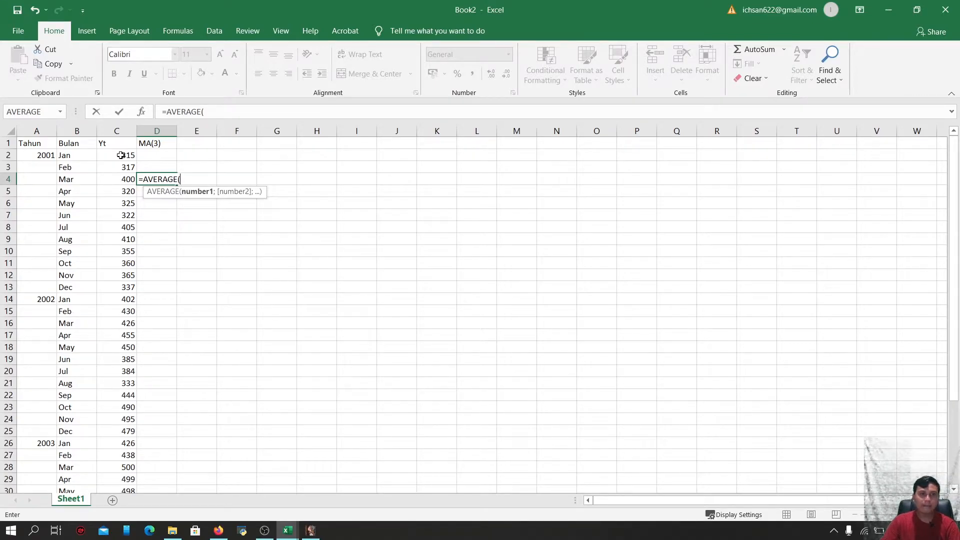
left_click_drag(121, 155, 119, 178)
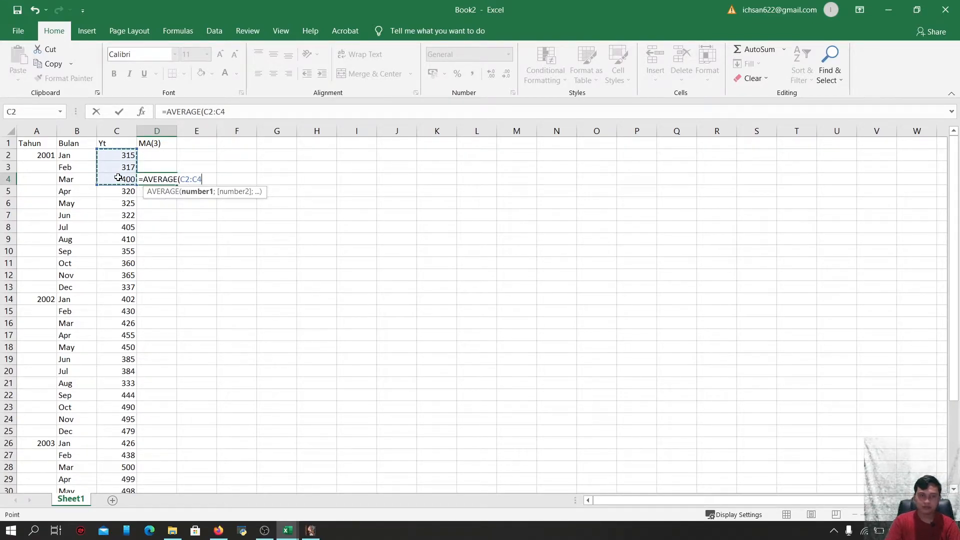
key("Return")
Widen column D and fill the moving-average formula down from D4 to row 37
left_click(163, 181)
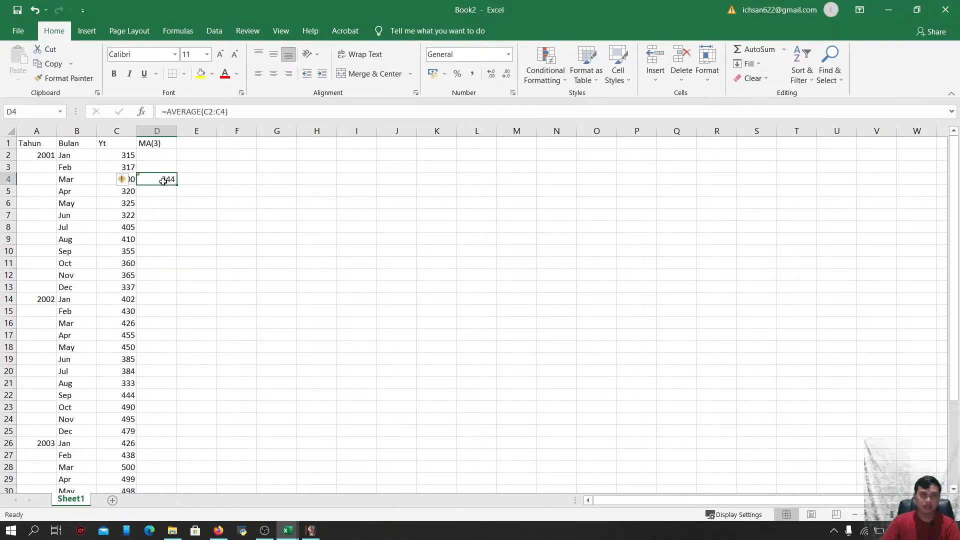
left_click_drag(177, 129, 188, 129)
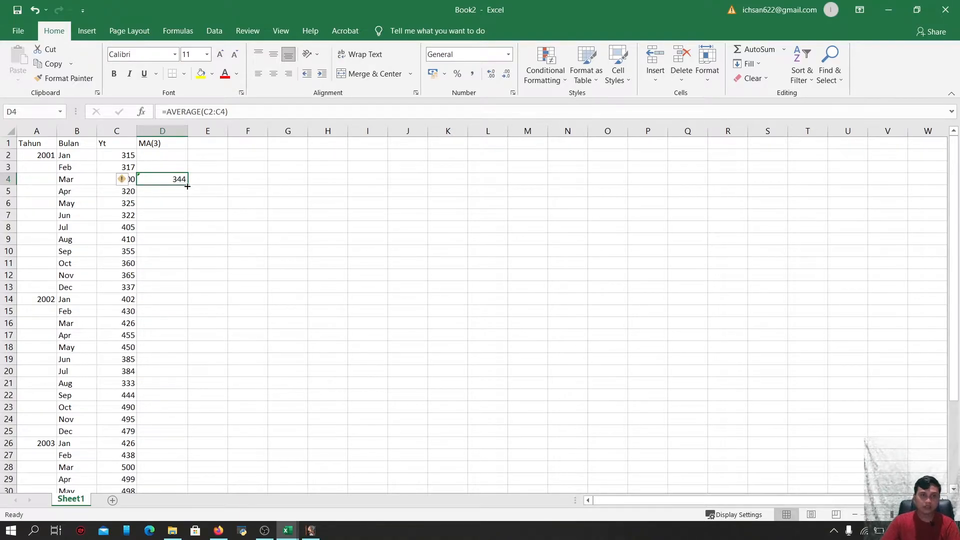
left_click_drag(187, 186, 182, 461)
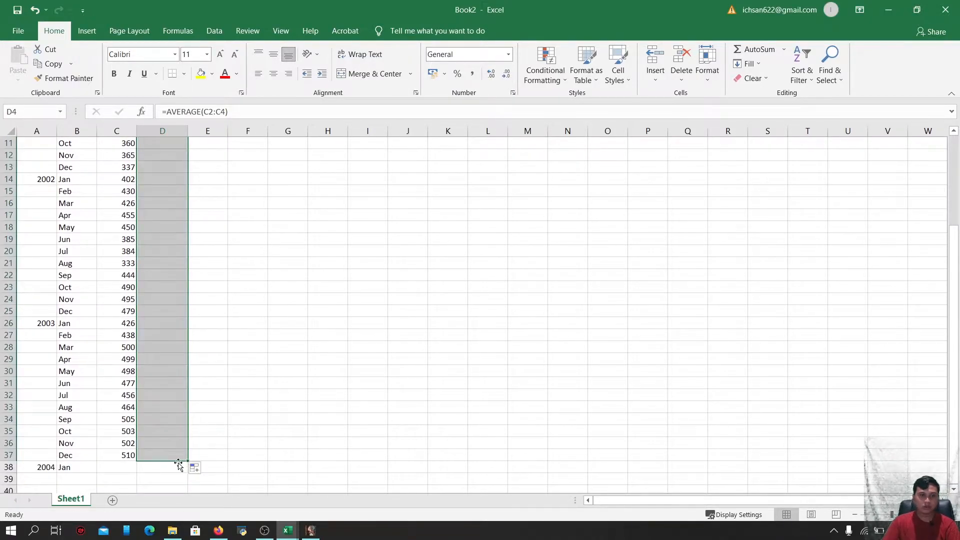
scroll(161, 325, "up", 4)
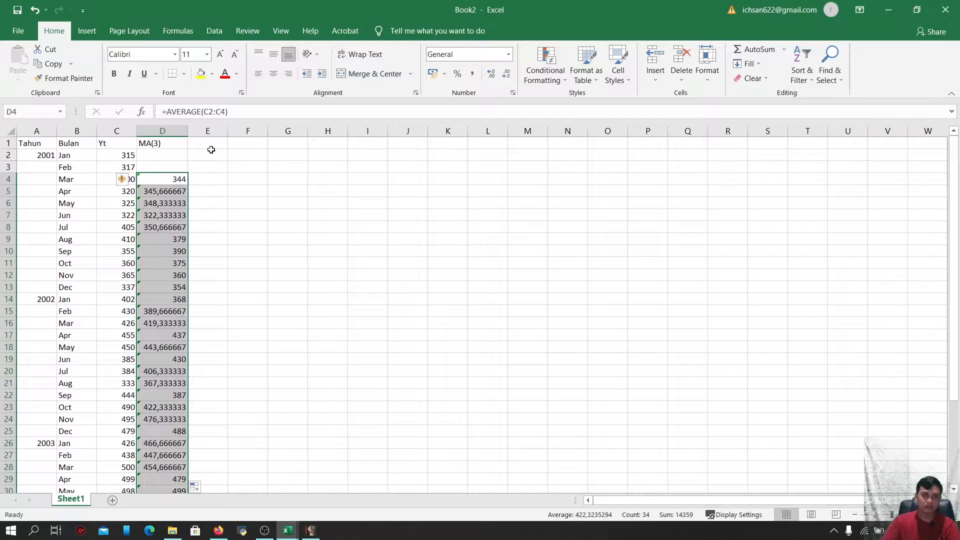
Enter the header FORECAST in cell E1 and widen column E
left_click(212, 144)
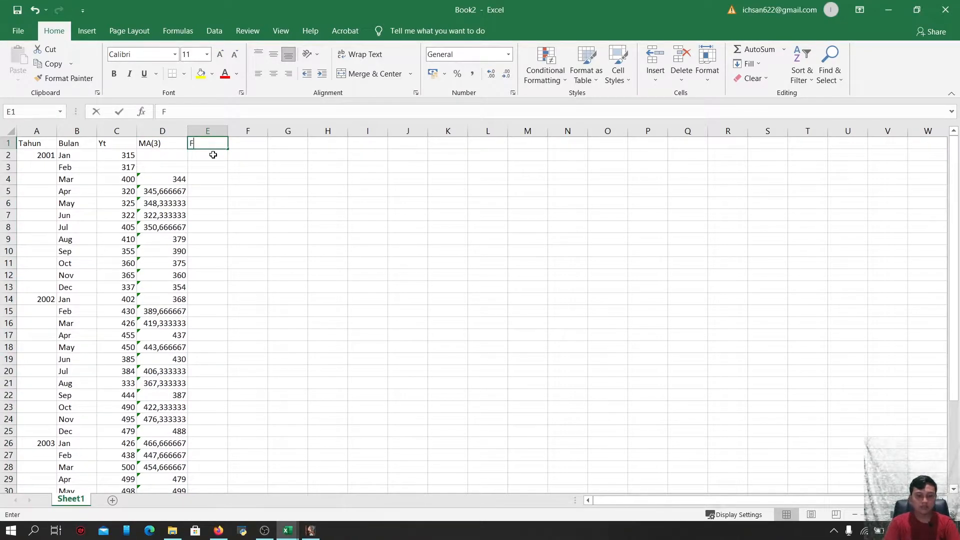
type("FORECAST")
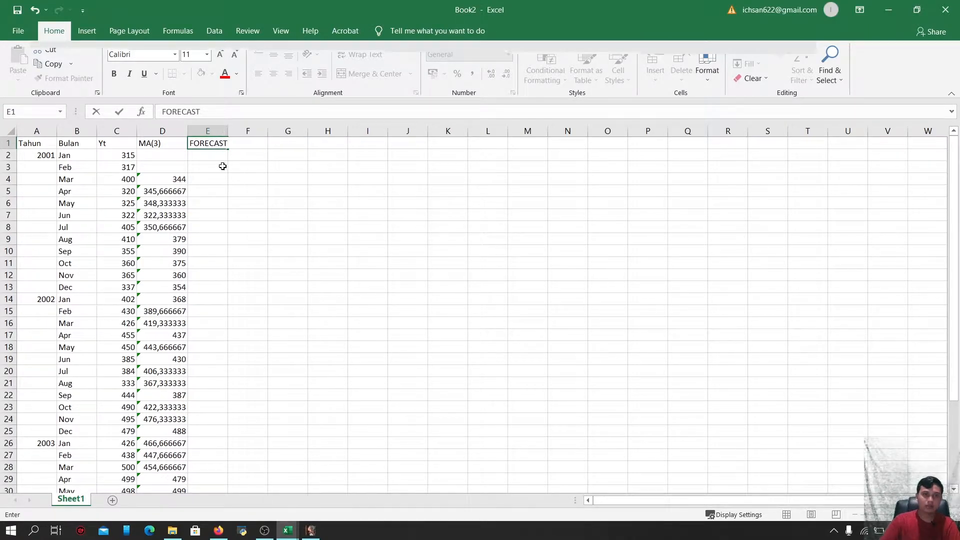
left_click(223, 165)
left_click_drag(228, 130, 244, 131)
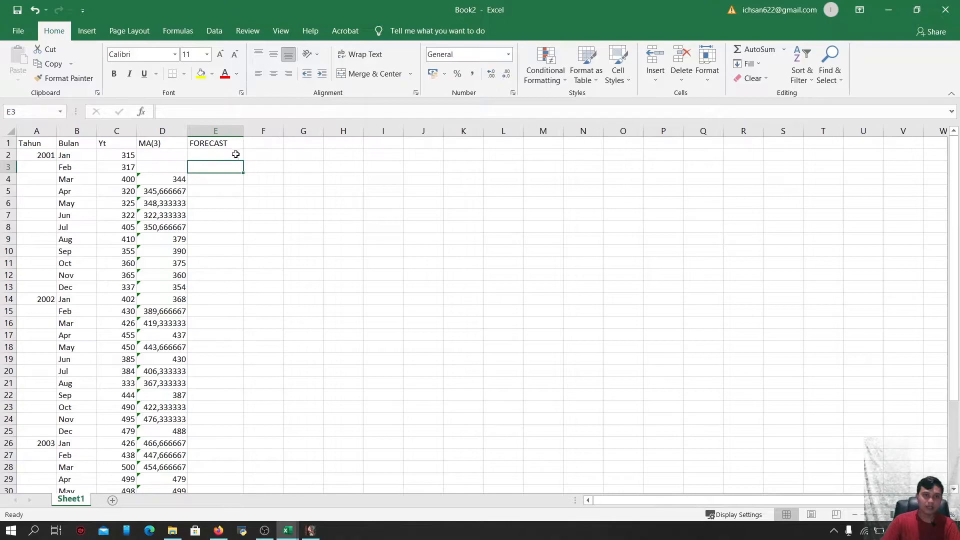
Set cell E5 to =D4 and fill the forecast formula down to row 38
left_click(208, 189)
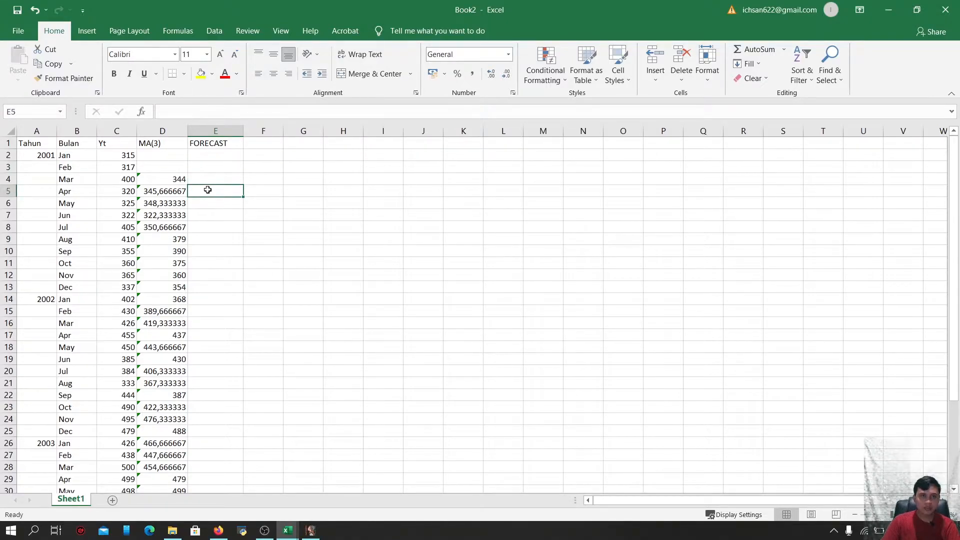
type("=")
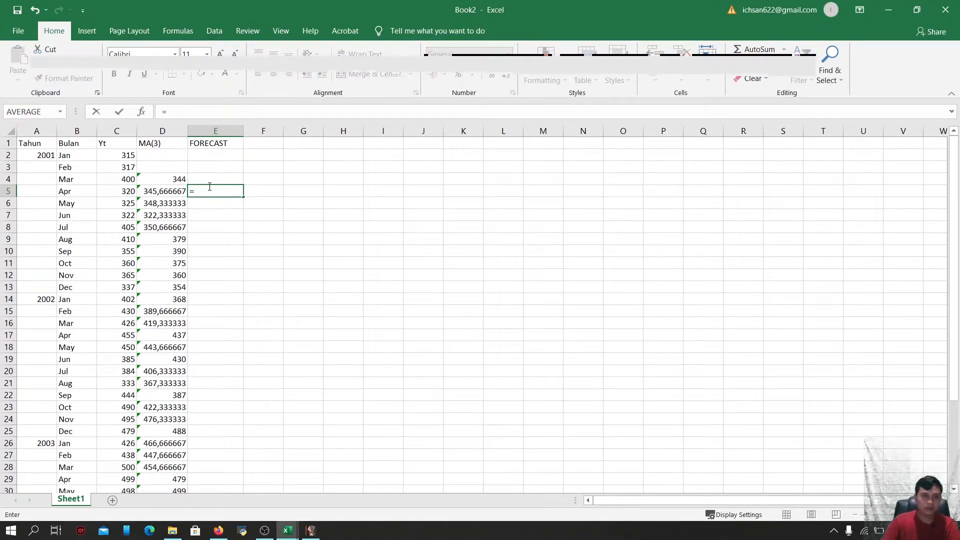
left_click(178, 179)
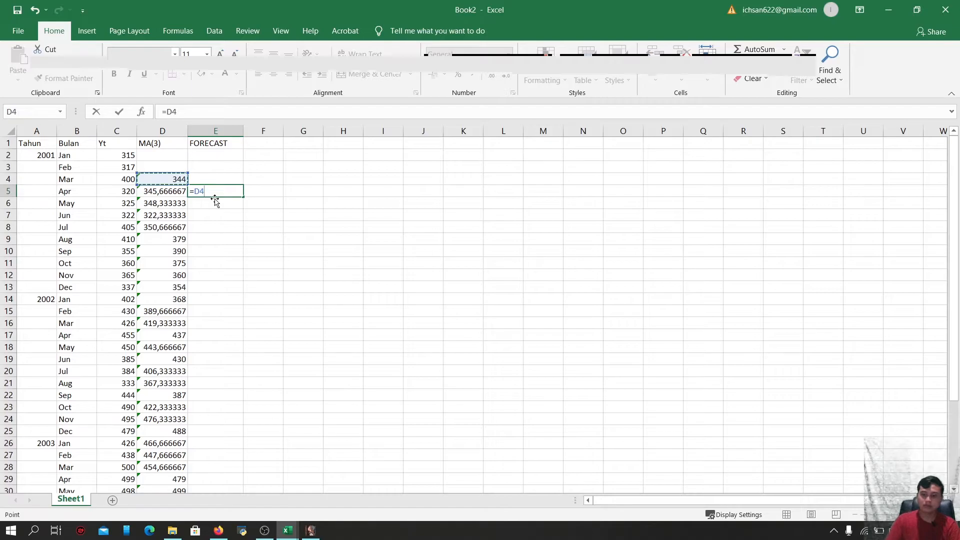
key("Return")
left_click(235, 190)
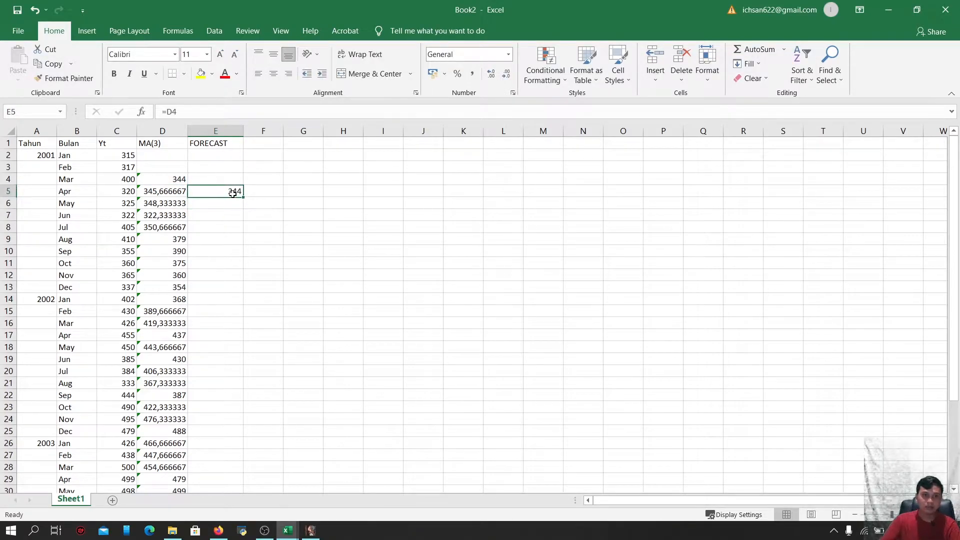
left_click_drag(243, 197, 230, 470)
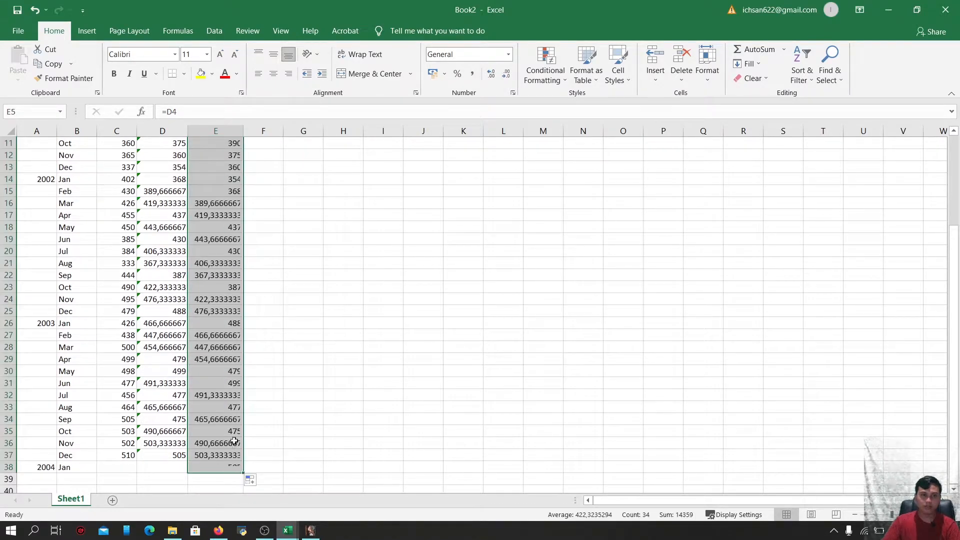
scroll(239, 349, "up", 4)
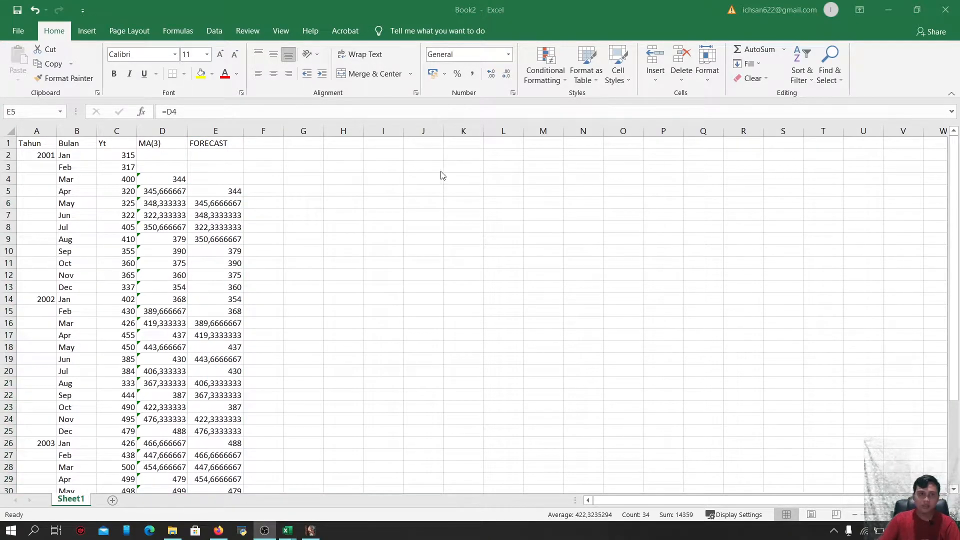
Insert a 2-D line chart of the range A1:E38 and move it beside the table
left_click(32, 143)
left_click_drag(24, 145, 214, 461)
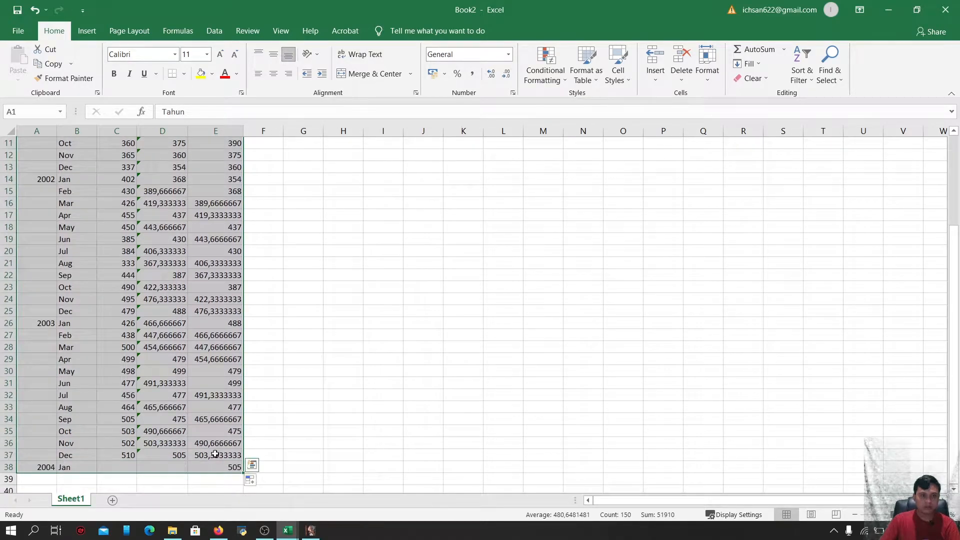
left_click(89, 33)
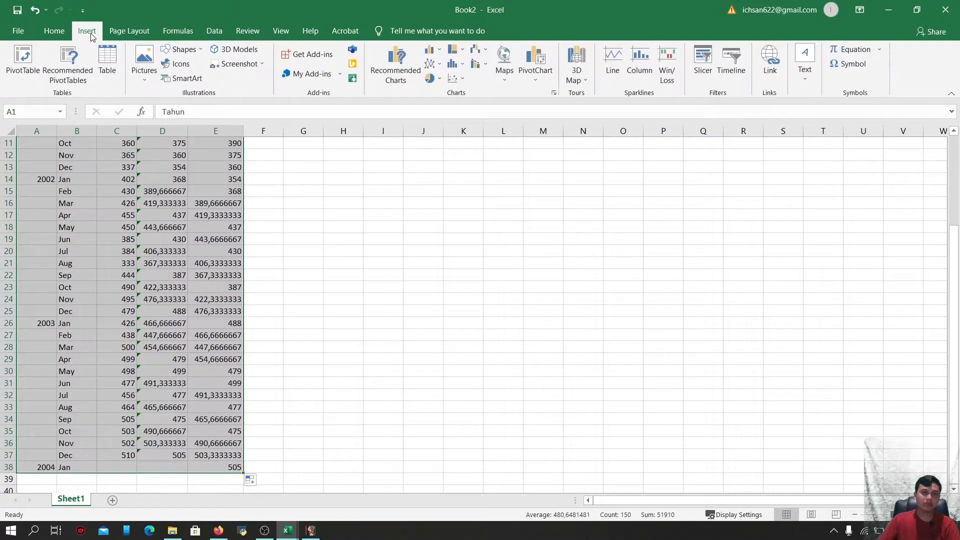
left_click(435, 66)
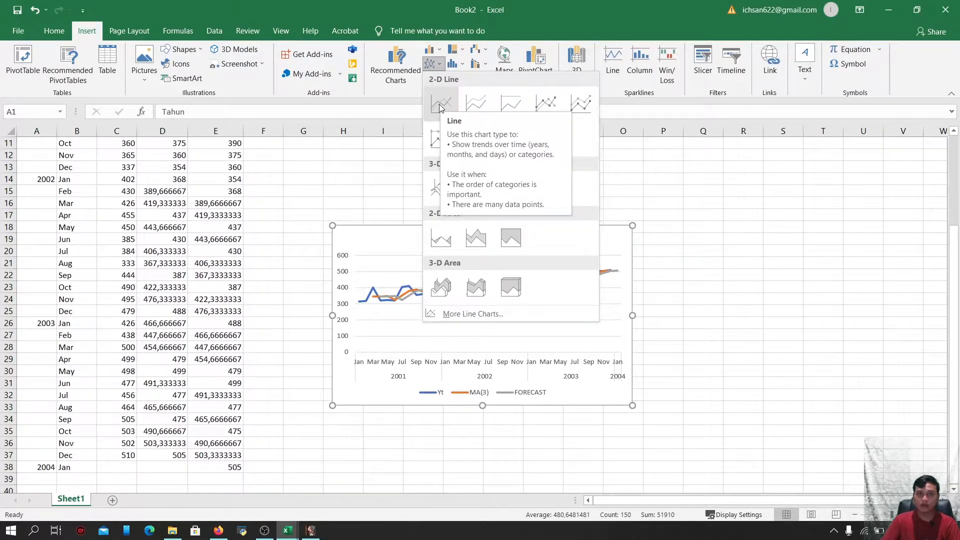
left_click(440, 107)
mouse_move(428, 240)
left_mouse_down()
mouse_move(476, 193)
mouse_move(499, 188)
left_mouse_up()
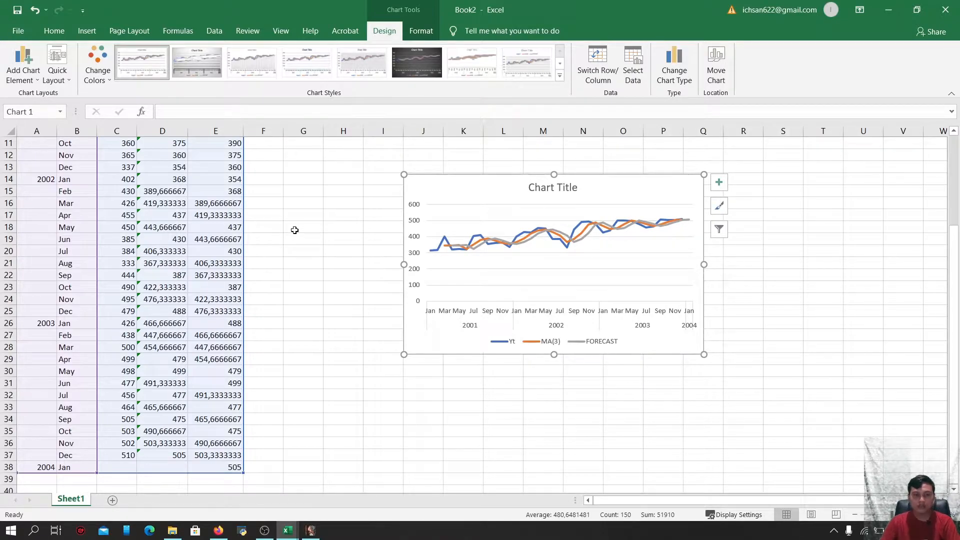
Save the workbook as DATA SHOB 1 in the permodelan folder
key("ctrl+s")
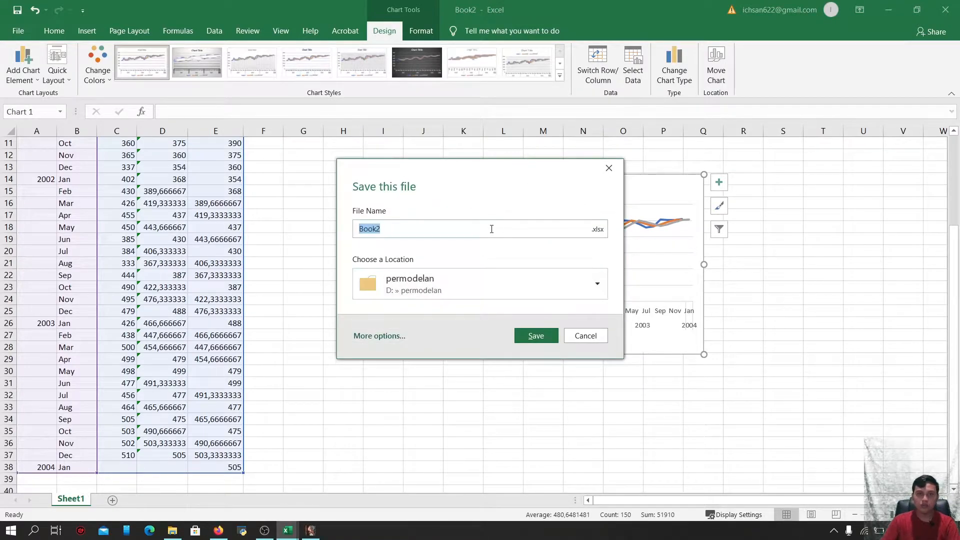
key("BackSpace")
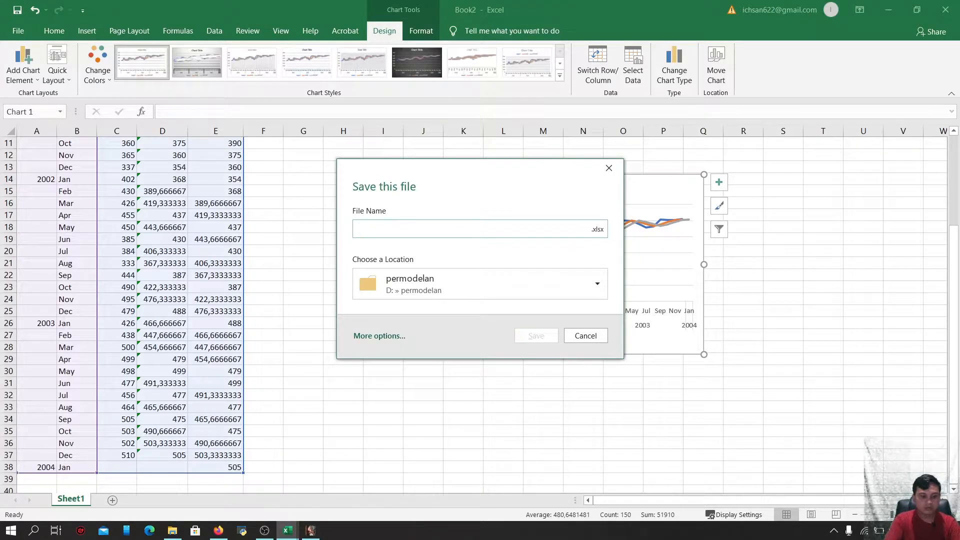
type("A")
key("BackSpace")
type("DATA SHOB")
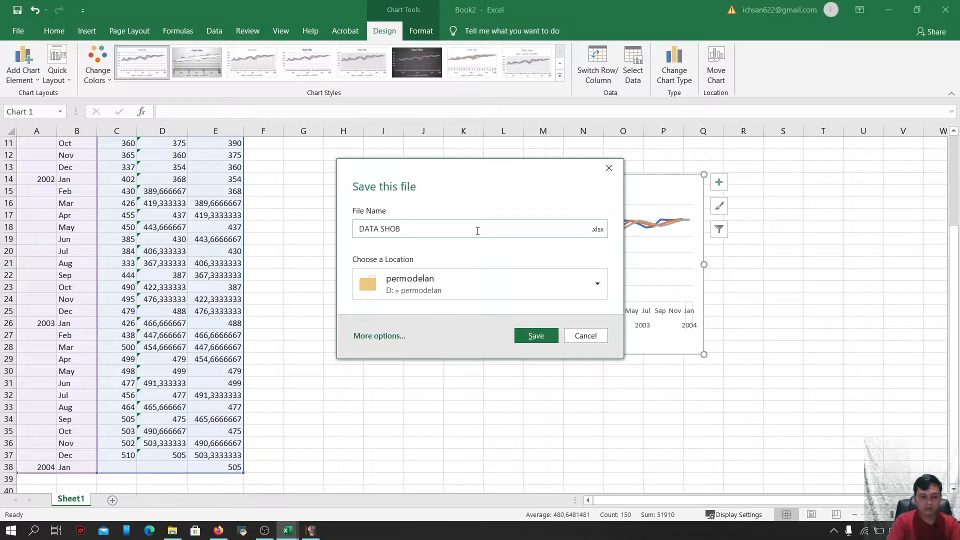
type(" 1")
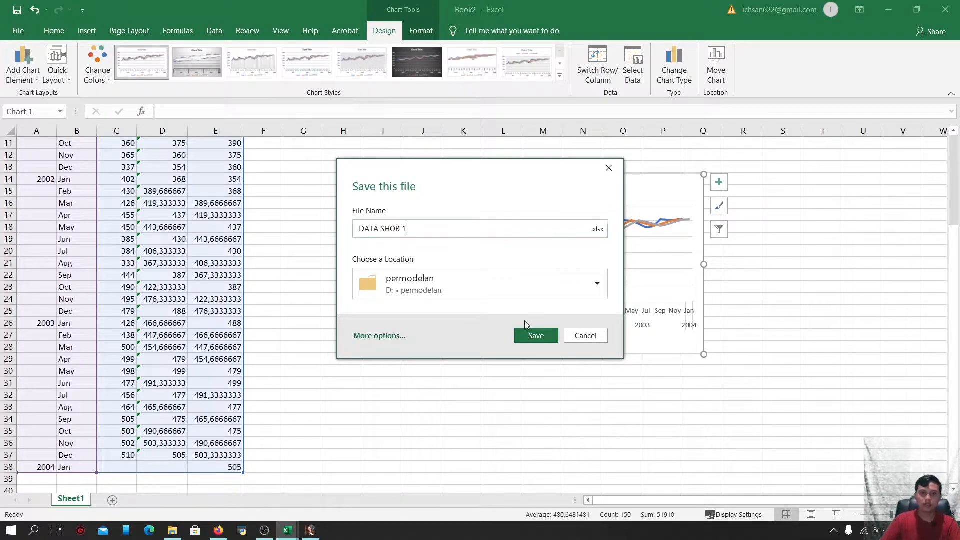
left_click(533, 337)
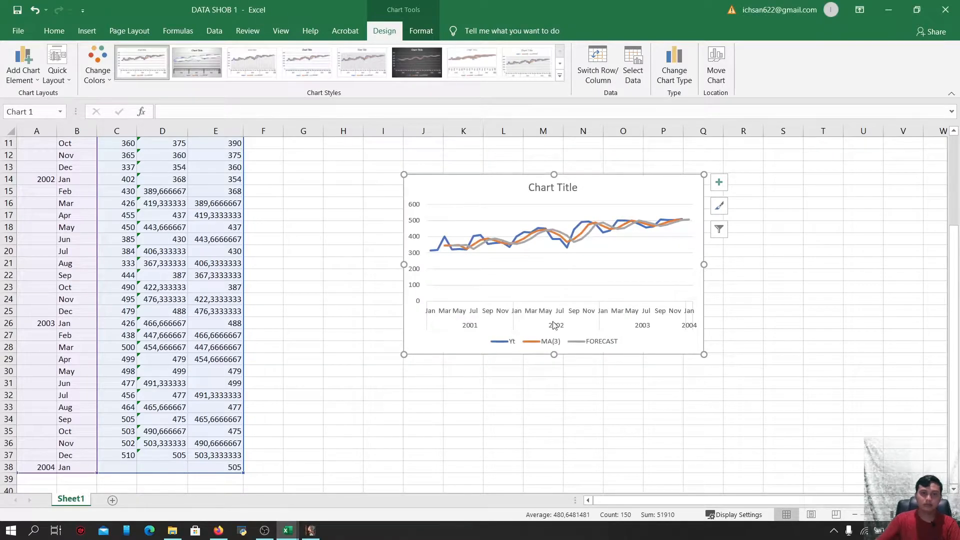
Switch to the gretl application
left_click(311, 531)
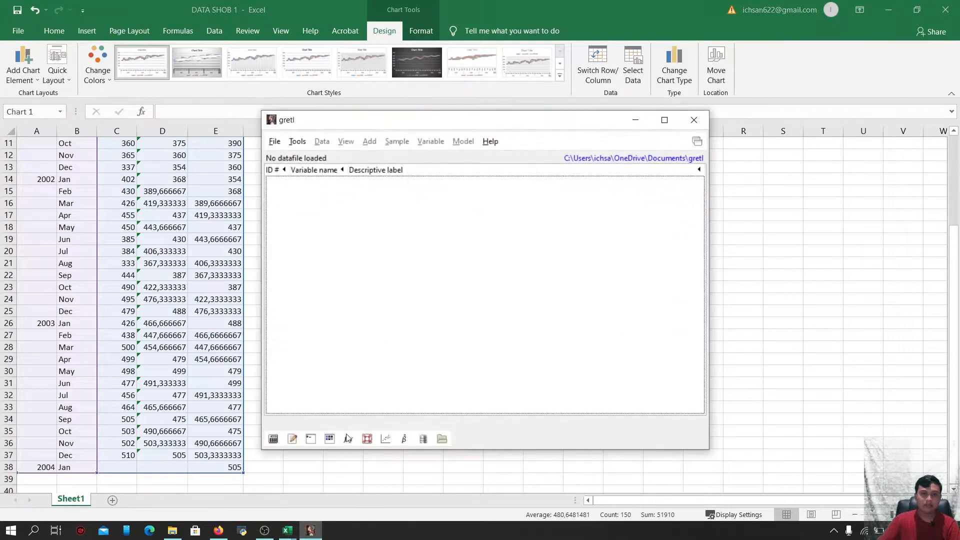
Open the Excel file DATA SHOB 1.xlsx from the permodelan folder on drive D as gretl user data
left_click(274, 142)
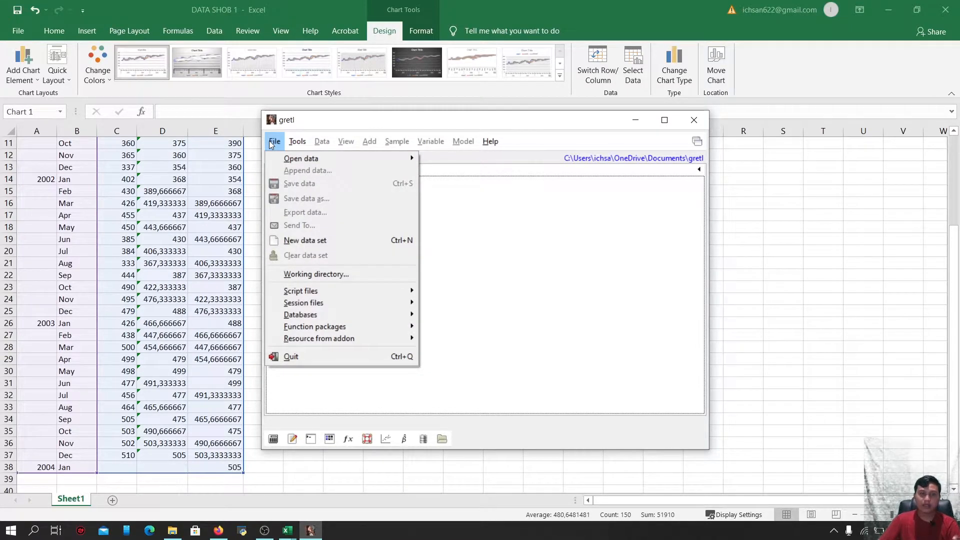
mouse_move(302, 158)
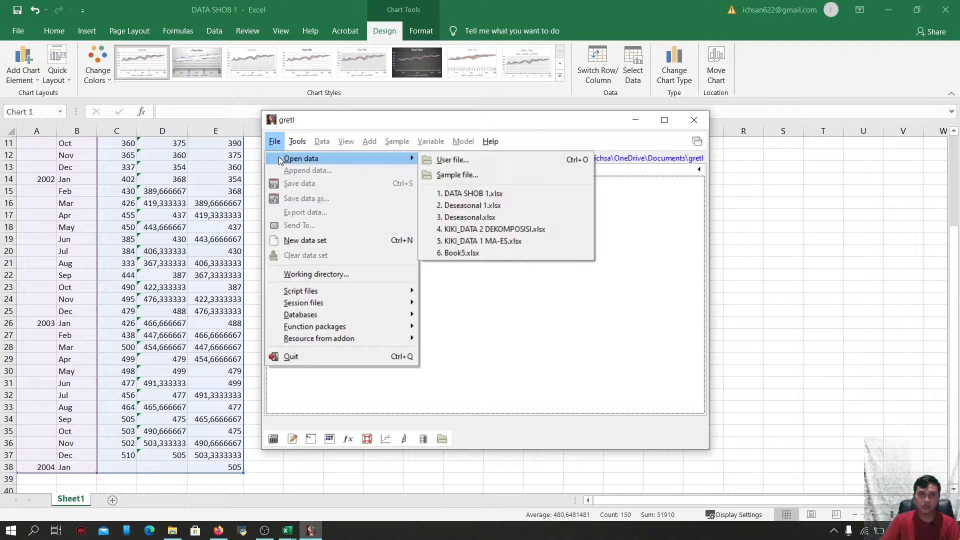
left_click(460, 161)
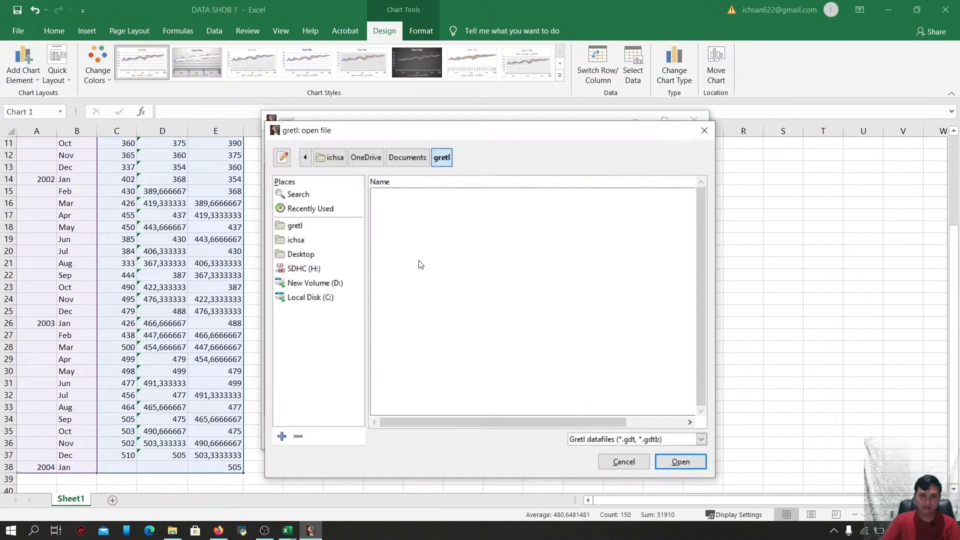
left_click(702, 440)
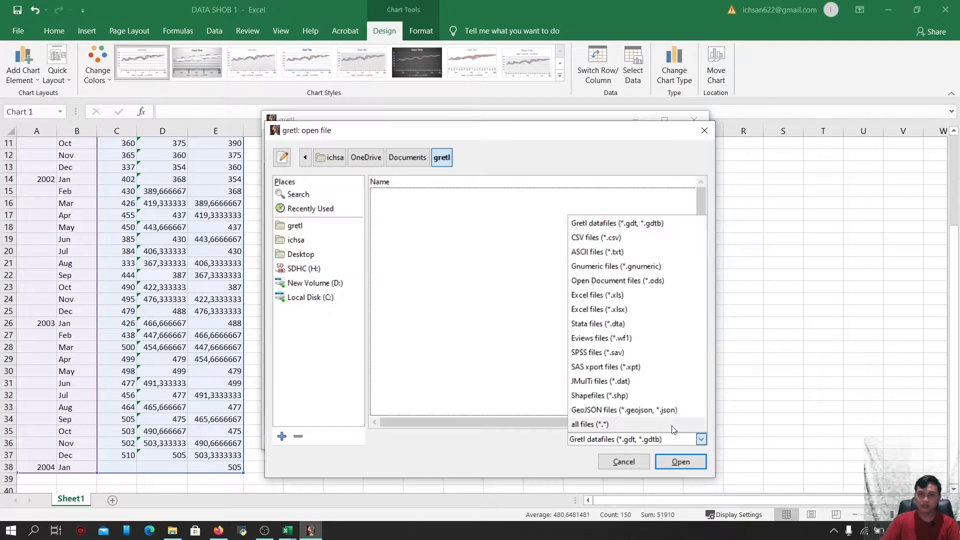
left_click(617, 311)
left_click(314, 281)
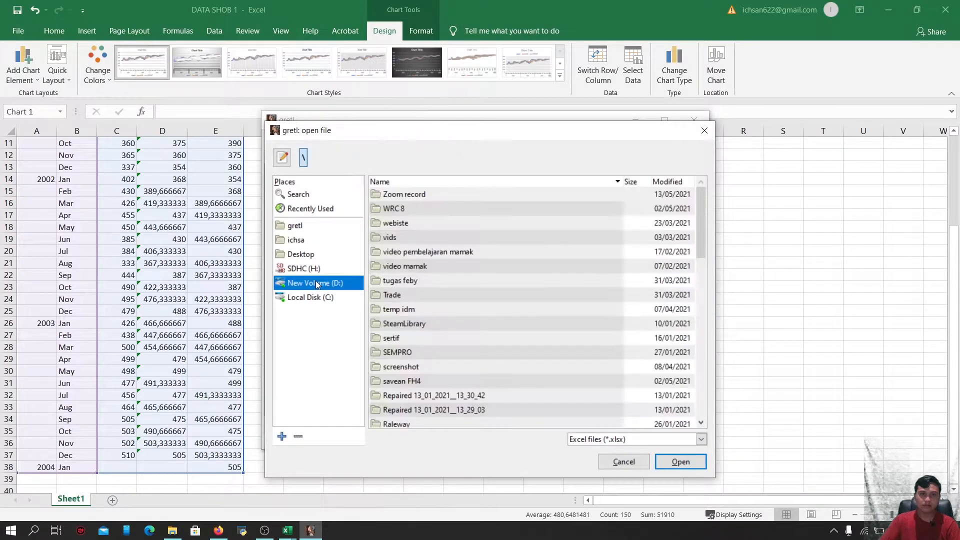
scroll(443, 328, "down", 1)
scroll(435, 390, "down", 2)
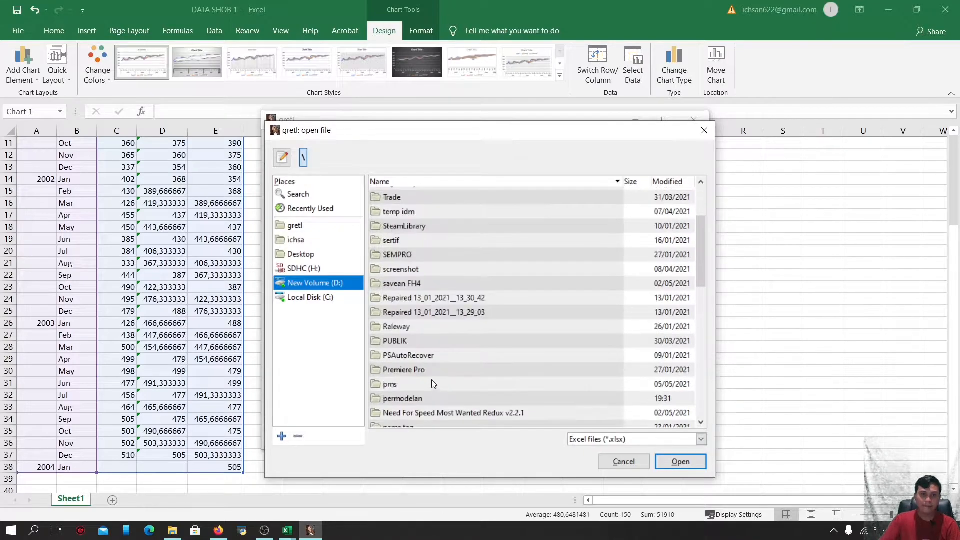
double_click(424, 399)
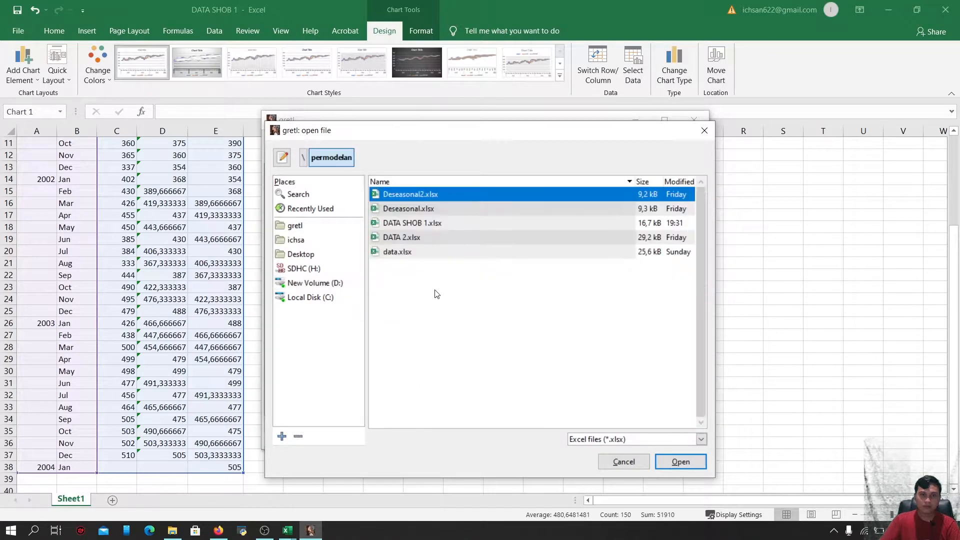
left_click(426, 222)
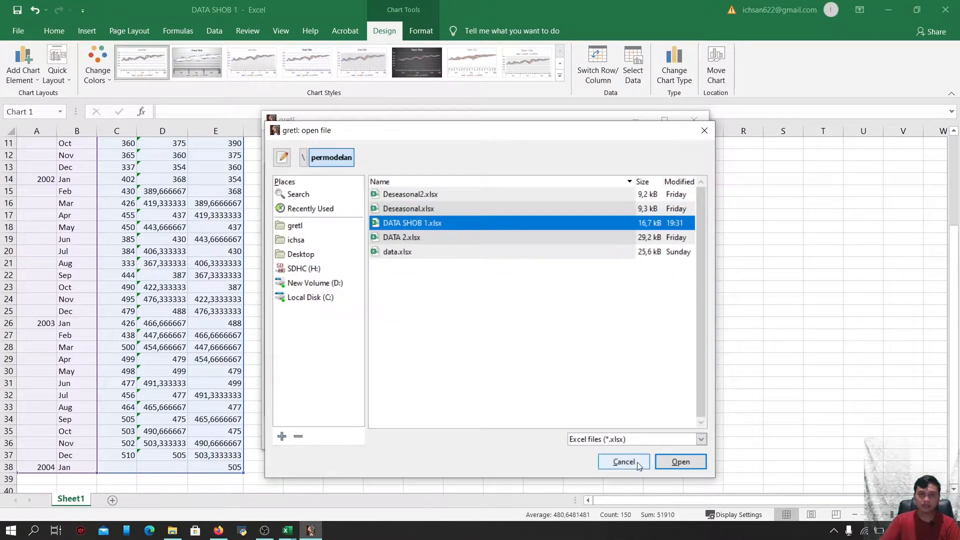
left_click(661, 462)
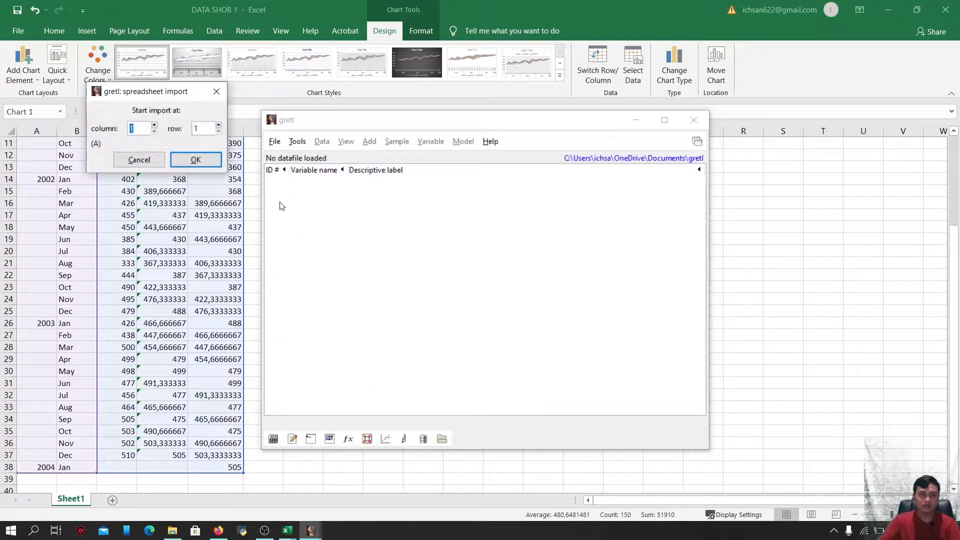
Start the spreadsheet import at column 3, row 2
type("3")
left_click(210, 126)
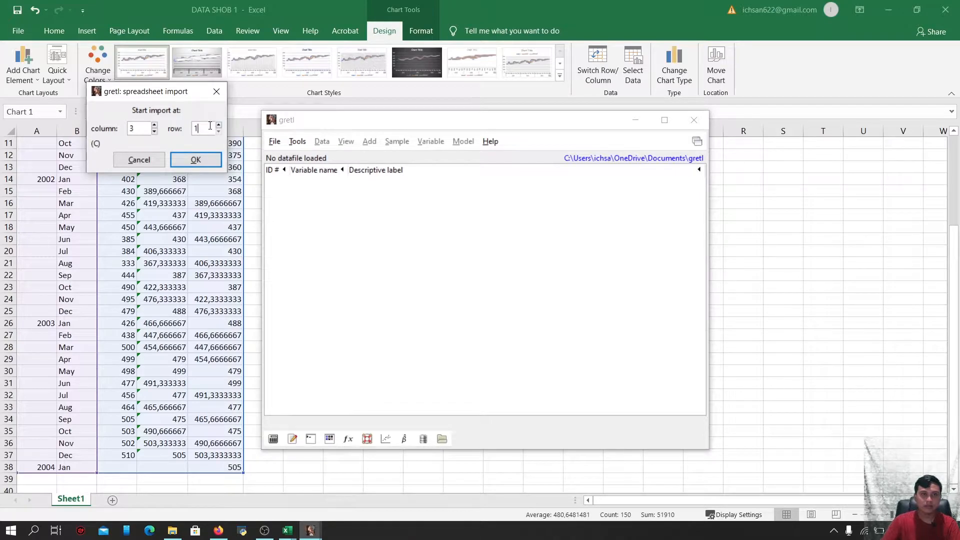
type("2")
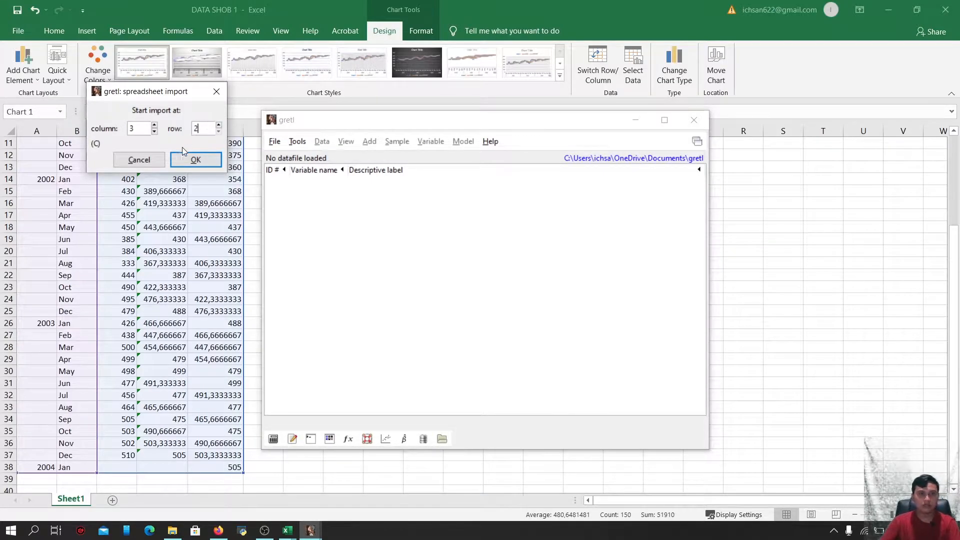
left_click(196, 160)
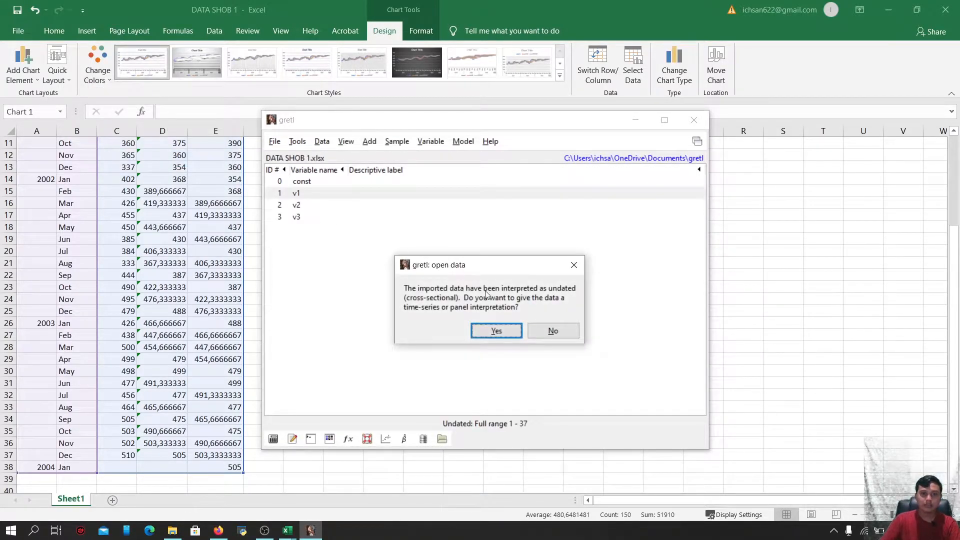
Give the imported data a time-series interpretation with monthly frequency
left_click(504, 331)
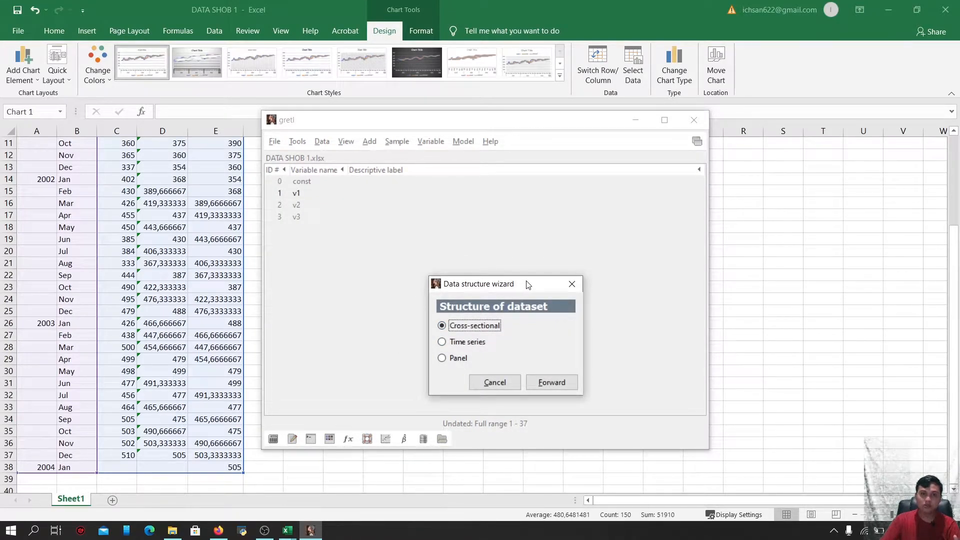
left_click(446, 341)
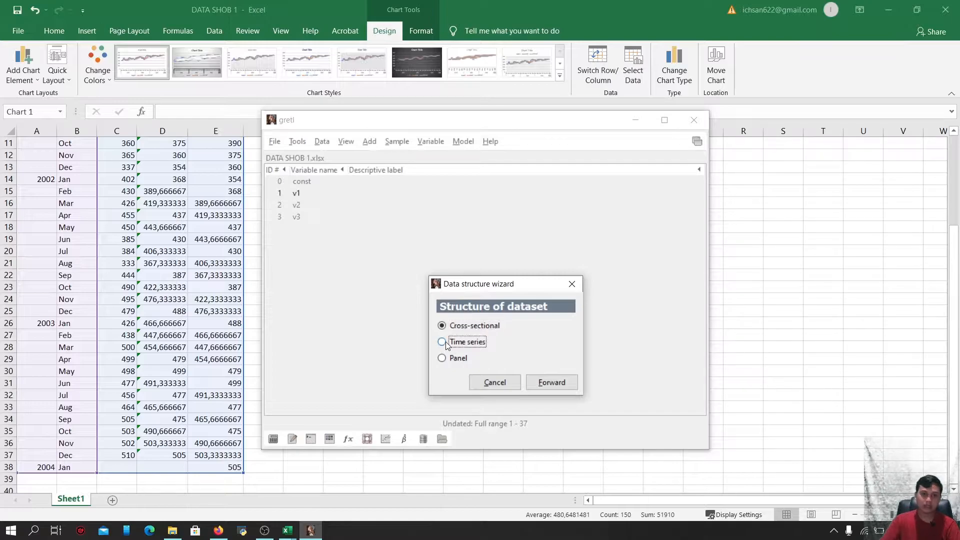
left_click(553, 383)
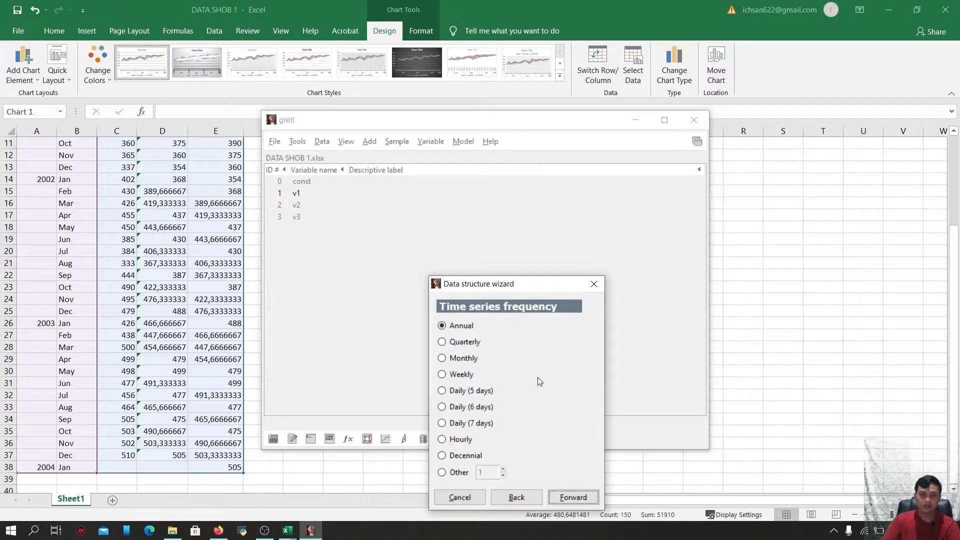
left_click_drag(483, 290, 488, 168)
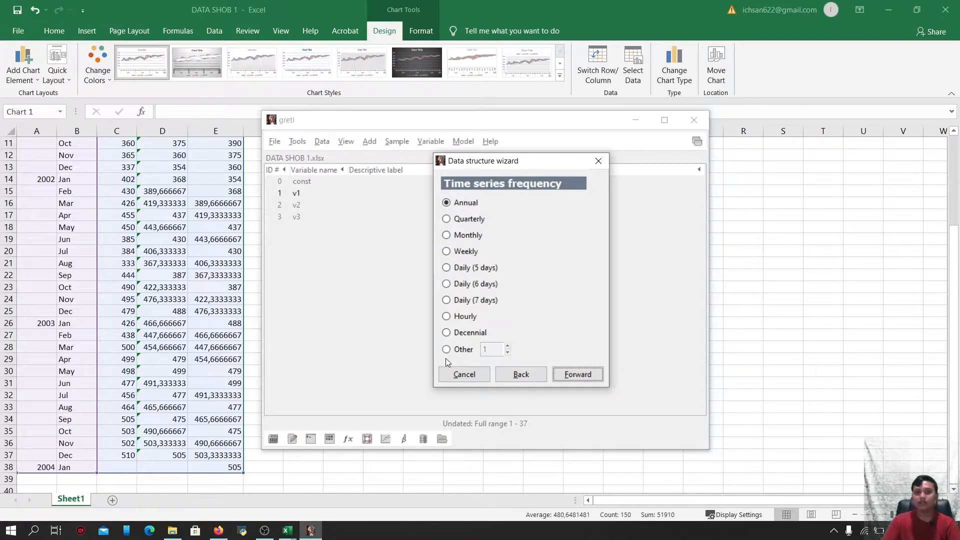
left_click(450, 235)
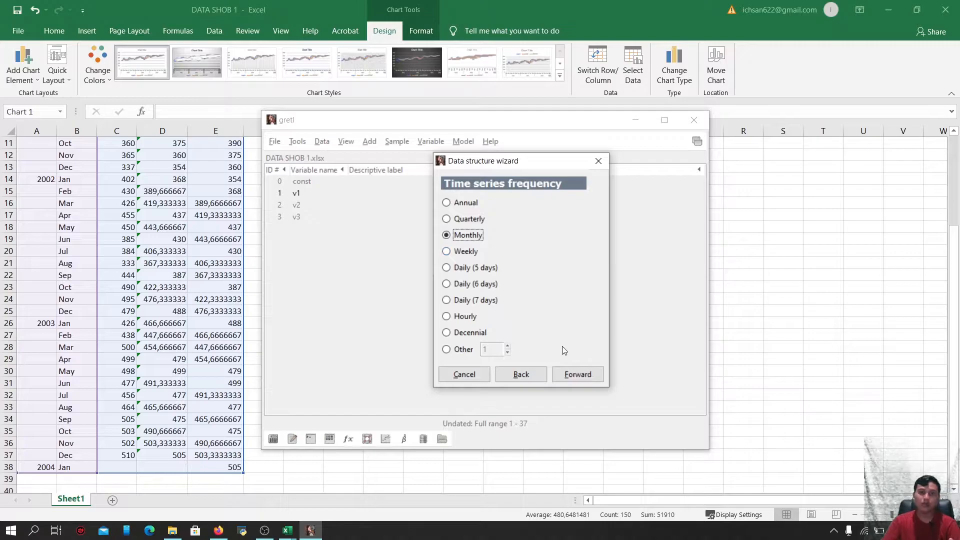
left_click(564, 380)
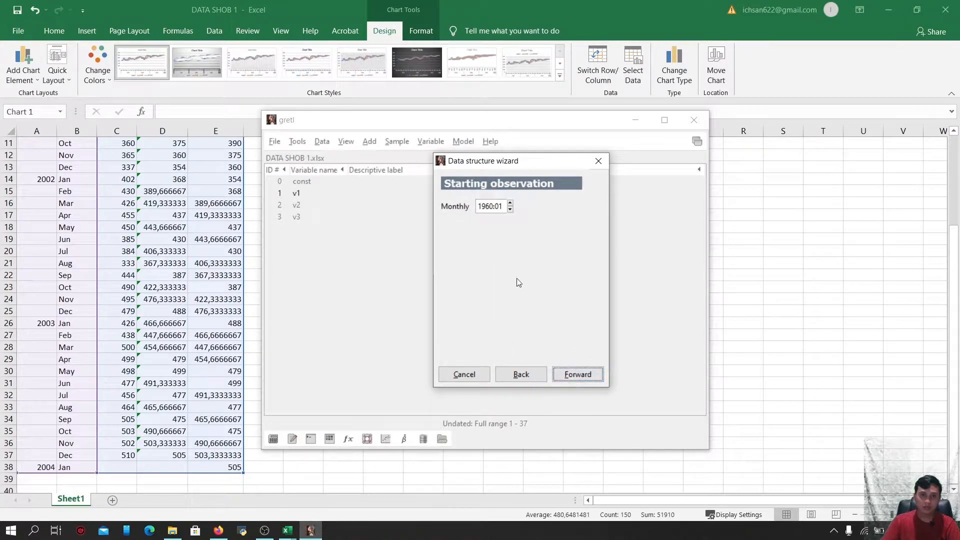
Set the starting observation to 2001:01 and apply the dataset structure
left_click(494, 209)
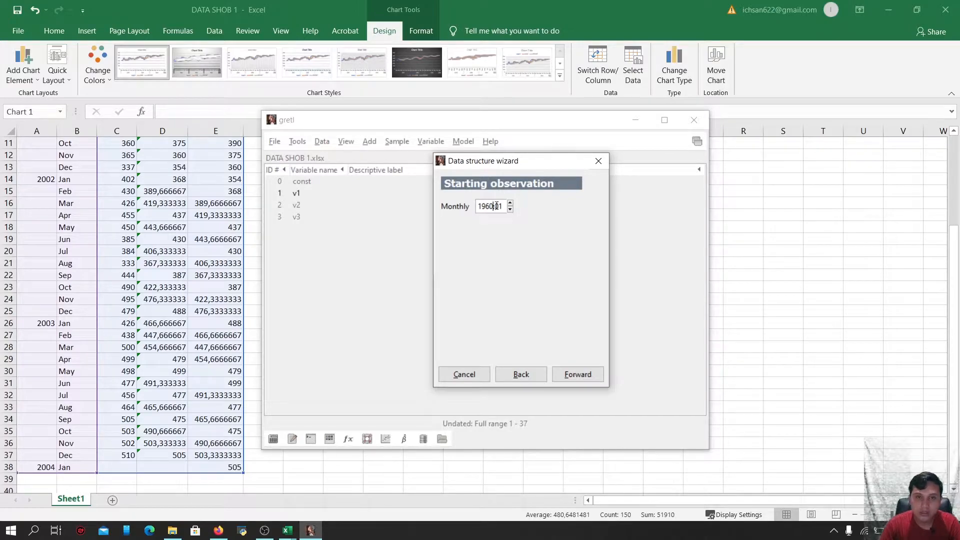
key("BackSpace")
key("BackSpace")
key("BackSpace")
key("BackSpace")
type("3")
key("BackSpace")
type("2001")
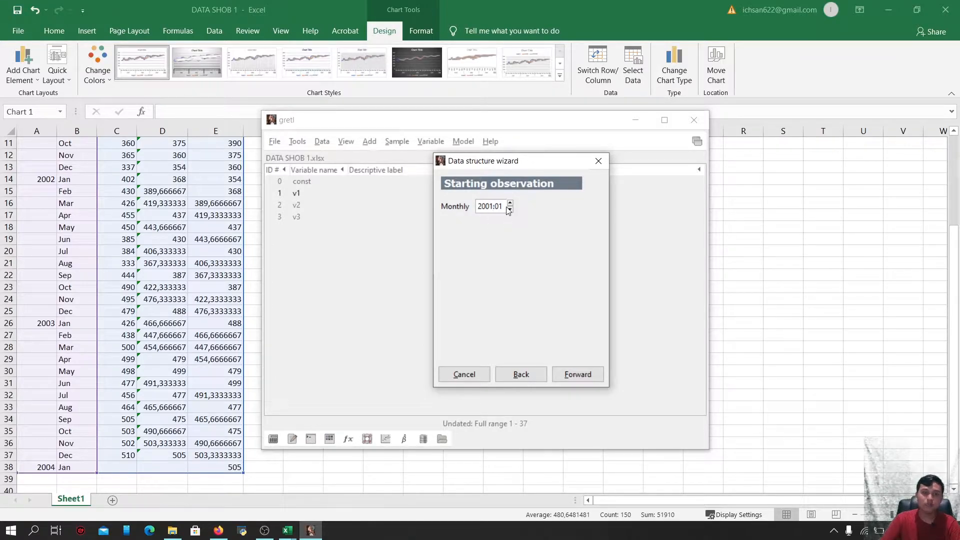
left_click(585, 379)
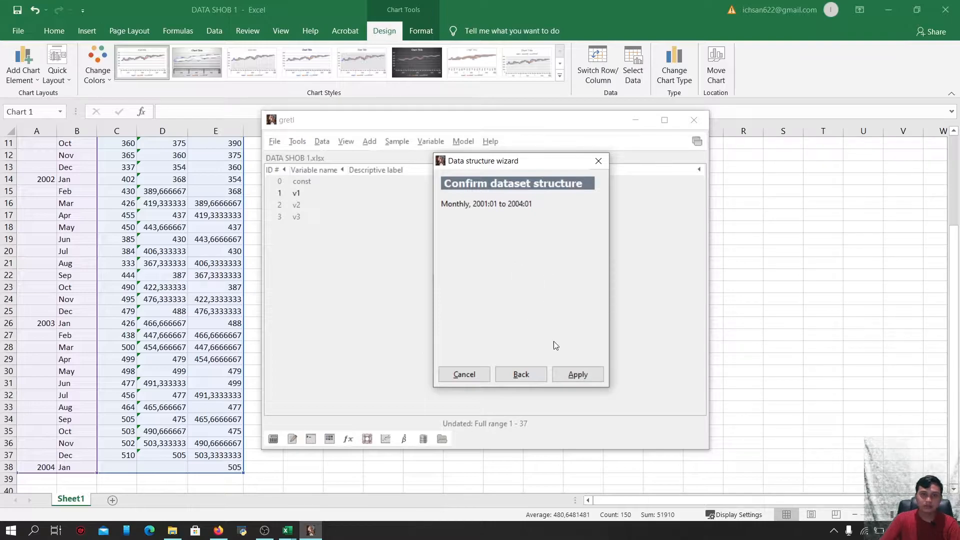
left_click(577, 375)
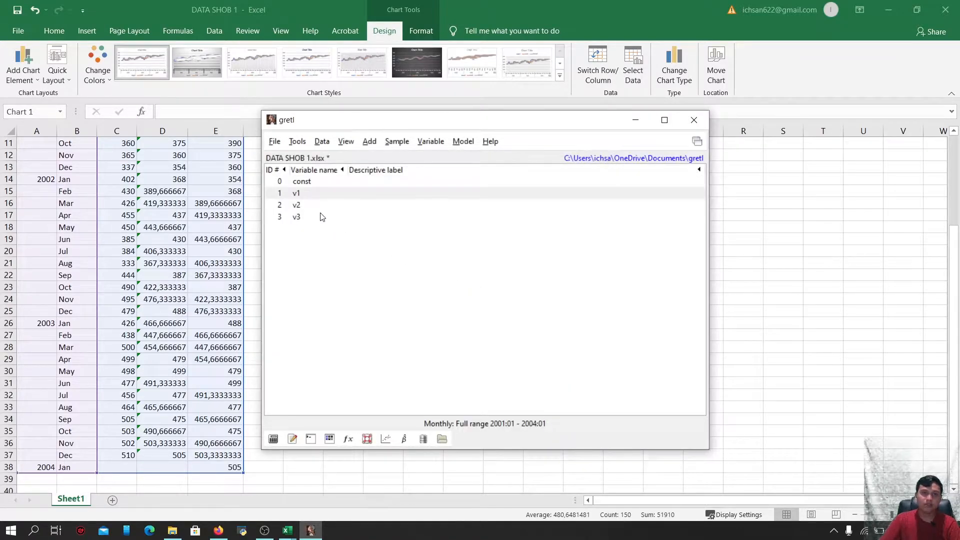
Delete the variables v2 and v3 from the dataset
left_click_drag(307, 205, 307, 216)
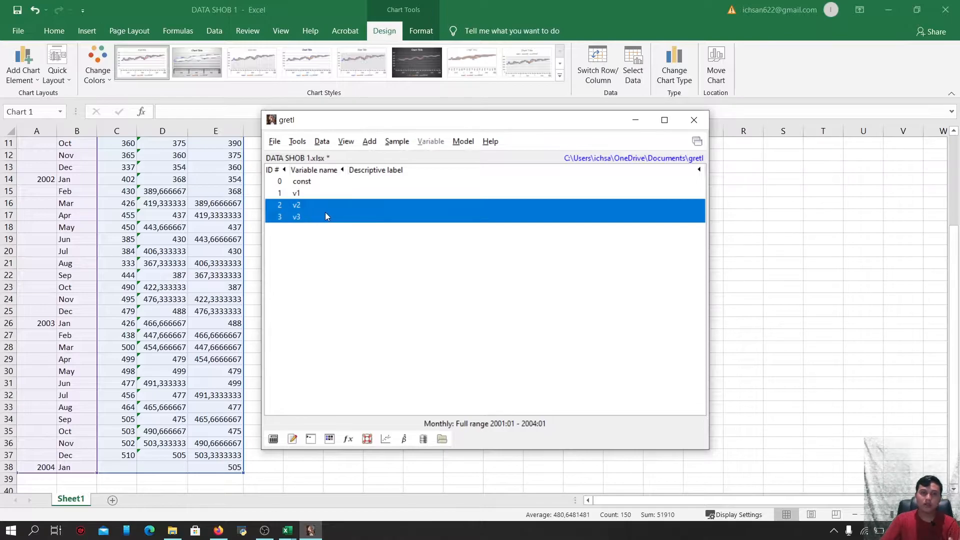
right_click(325, 216)
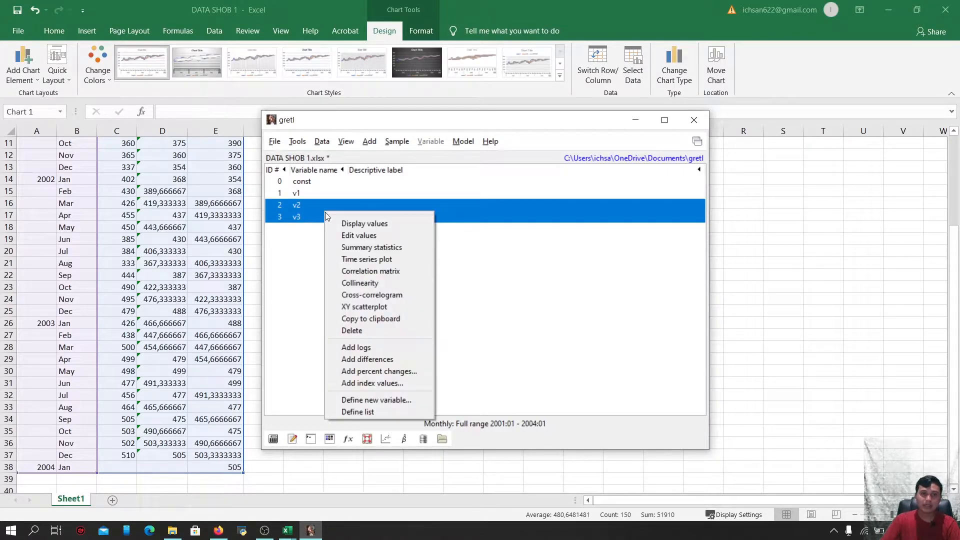
left_click(368, 332)
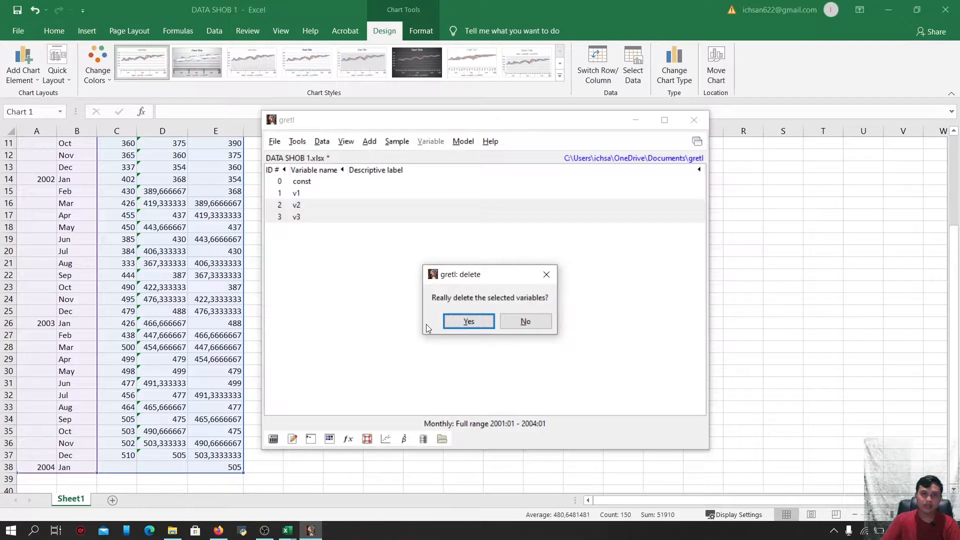
left_click(477, 322)
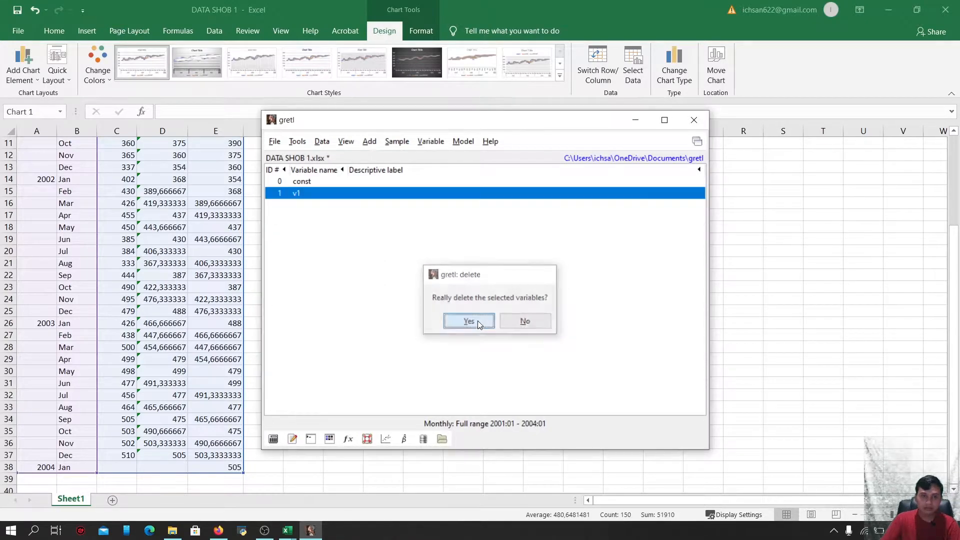
Rename variable v1 to Yt in its attributes
right_click(345, 194)
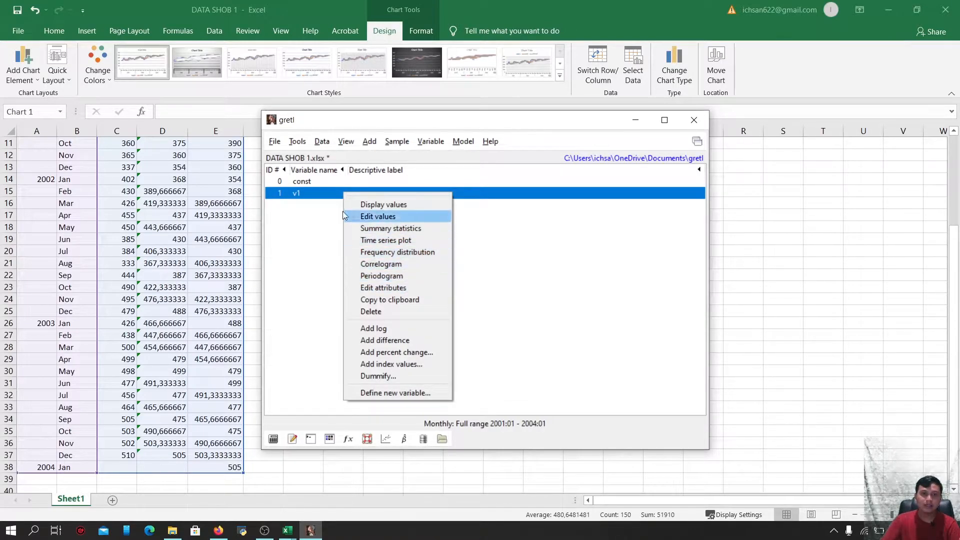
left_click(385, 288)
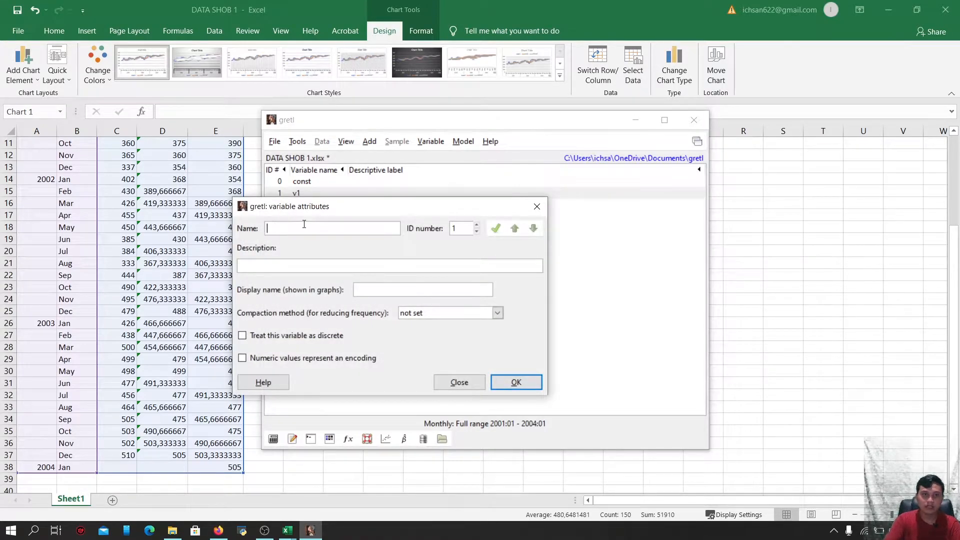
key("BackSpace")
key("BackSpace")
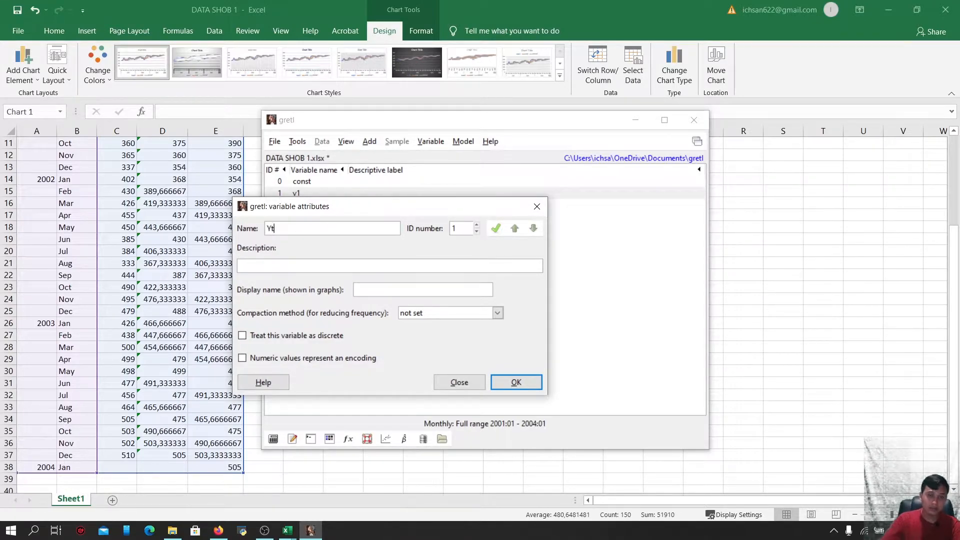
left_click(513, 382)
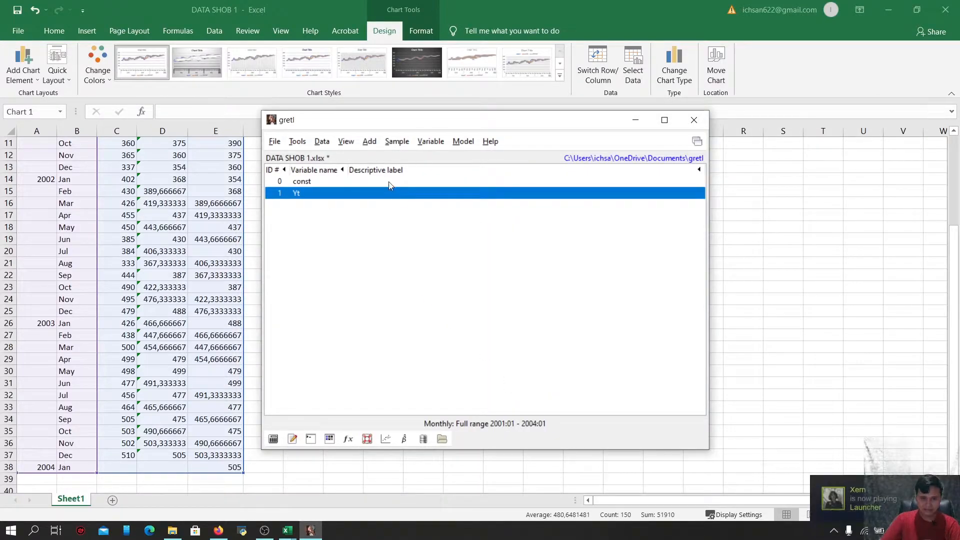
Display the values of Yt and compare them with the spreadsheet's Yt column
left_click_drag(398, 130, 494, 137)
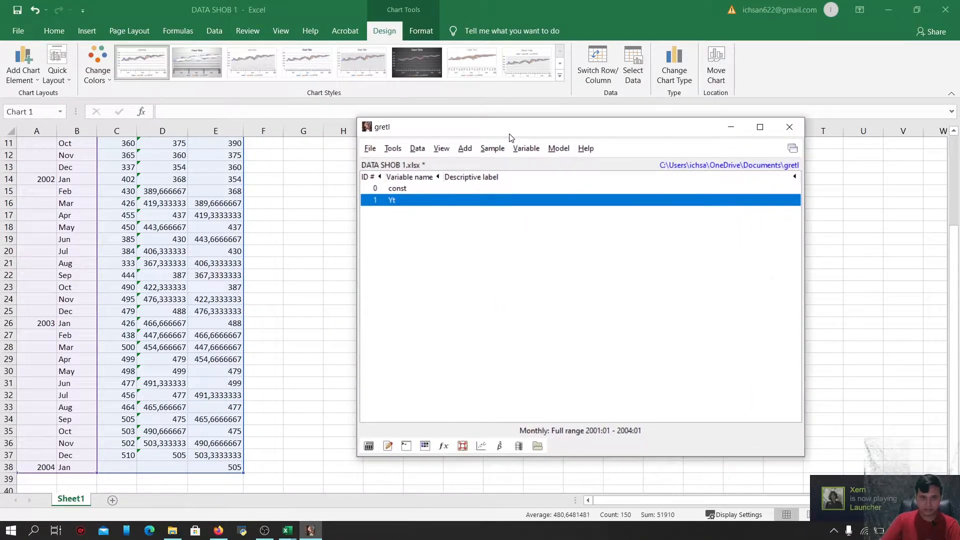
double_click(530, 204)
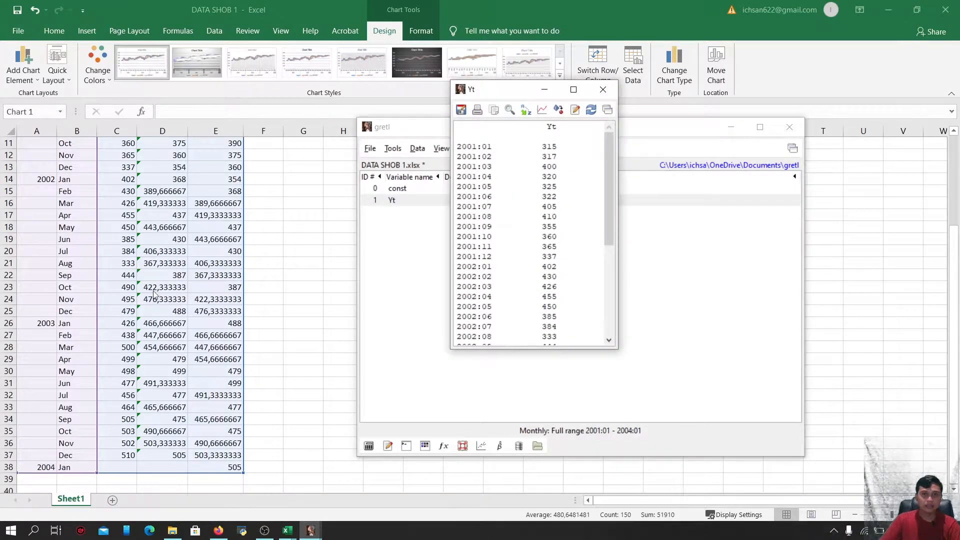
scroll(134, 284, "up", 4)
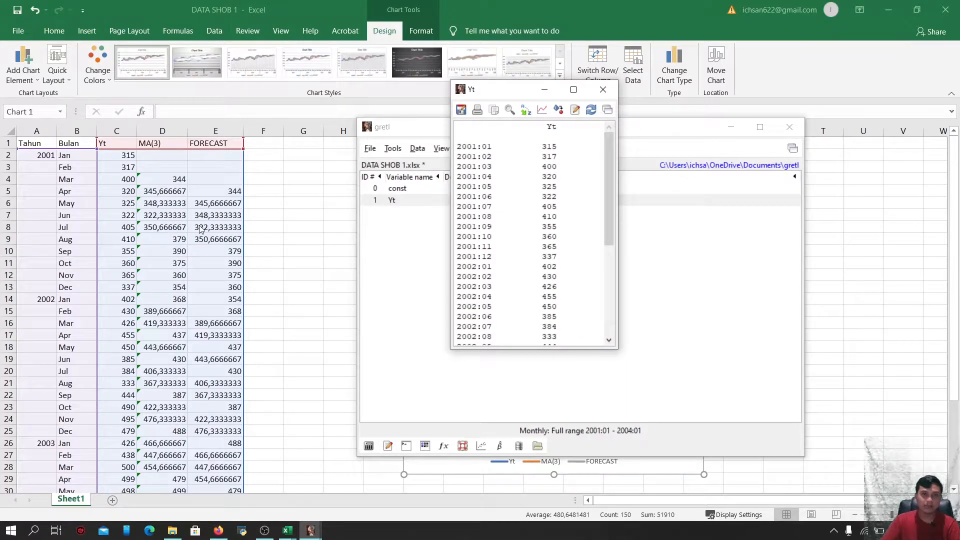
scroll(204, 229, "down", 1)
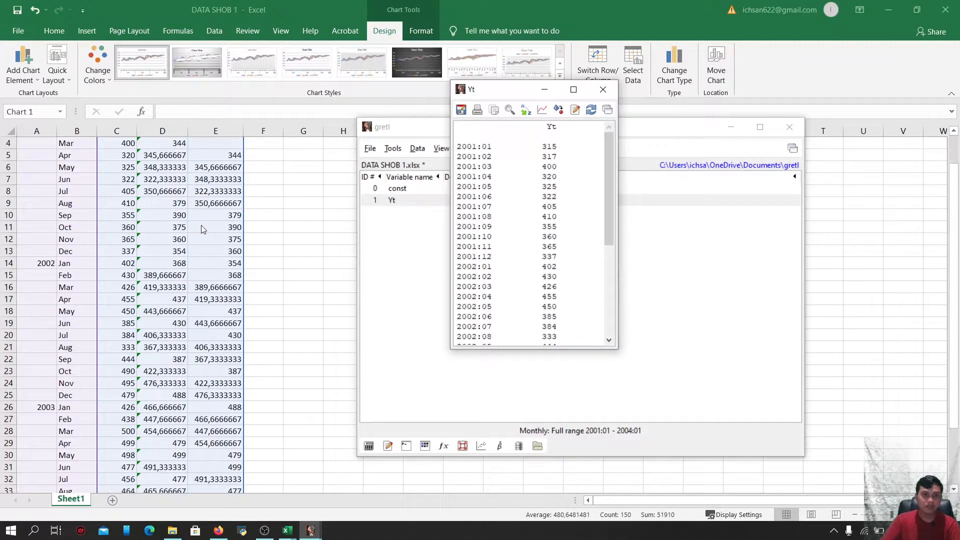
left_click(604, 90)
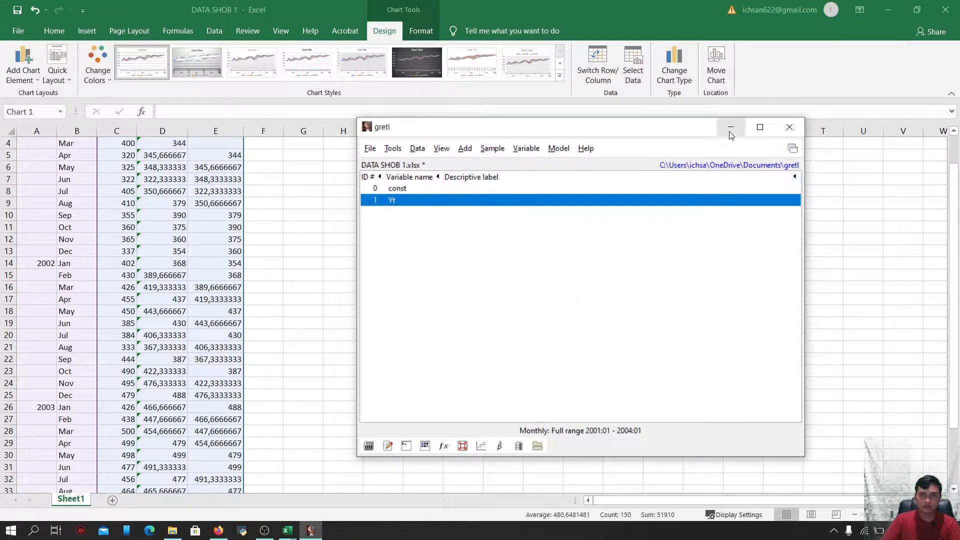
Apply a 3-observation simple moving average filter to Yt, graphing residuals and saving the ma_Yt and mc_Yt series
left_click_drag(670, 128, 440, 118)
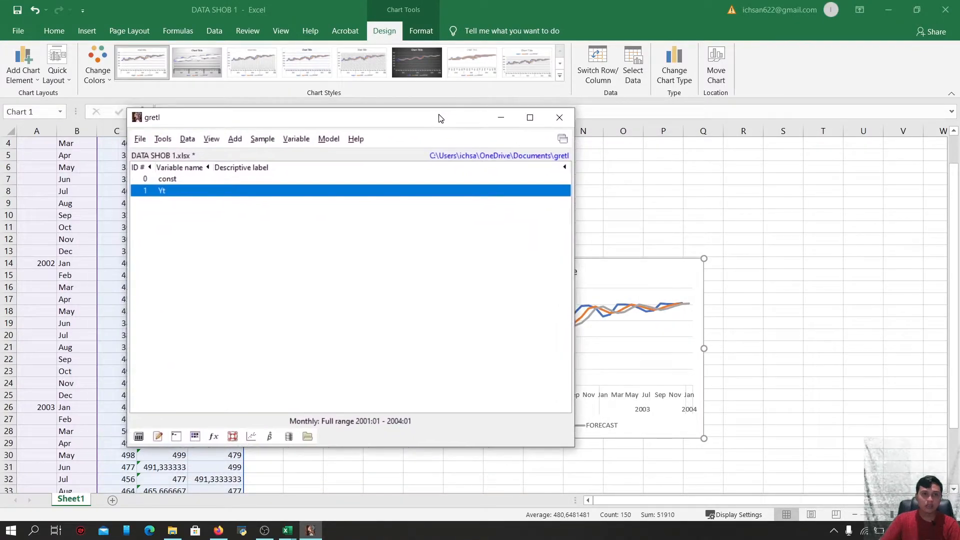
left_click(296, 140)
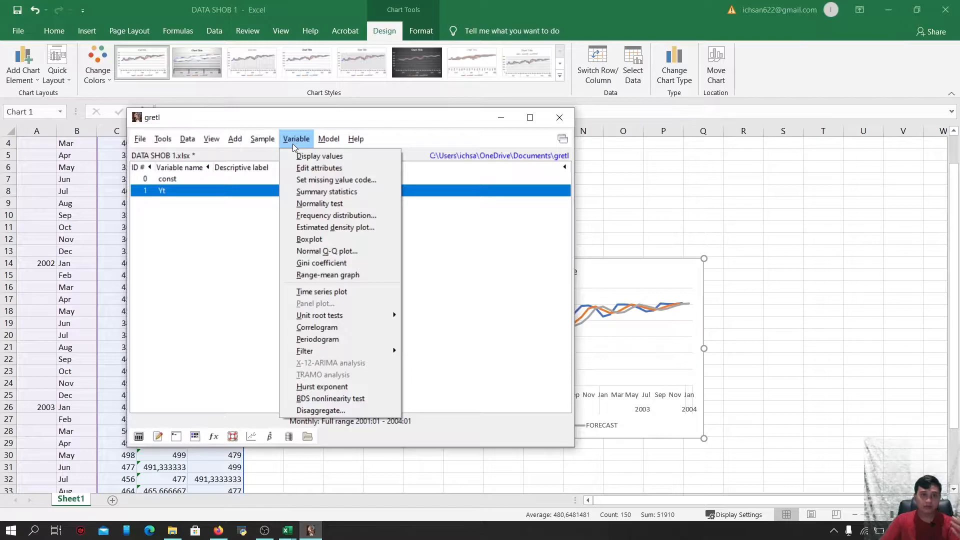
mouse_move(347, 351)
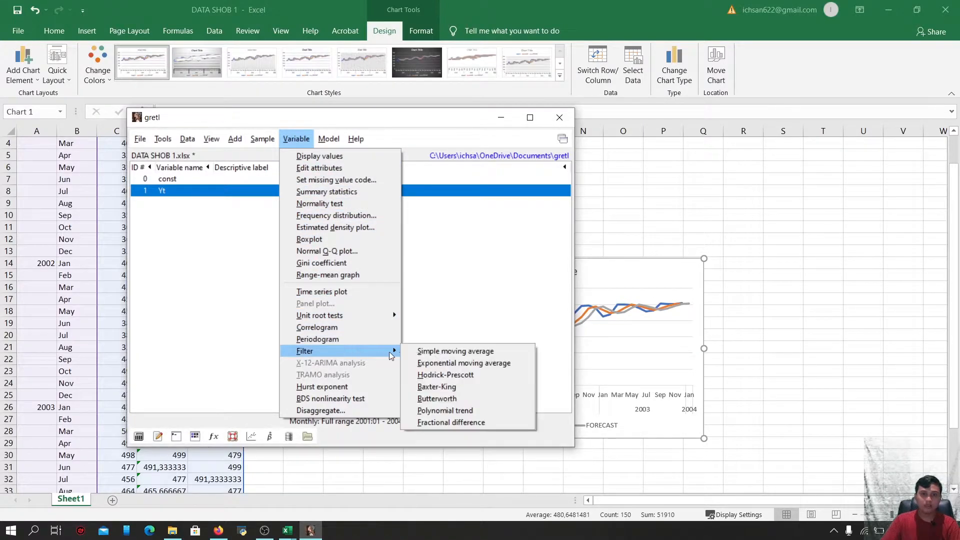
left_click(425, 352)
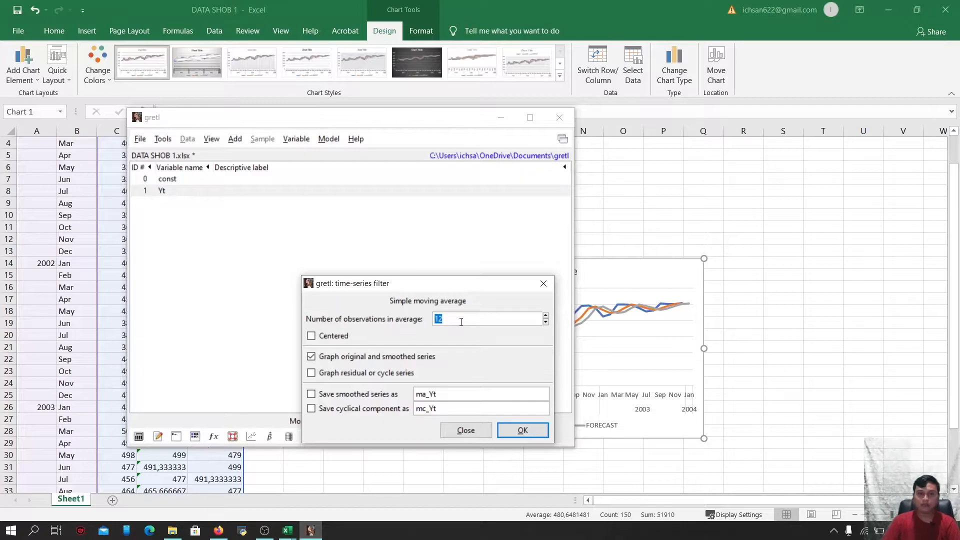
key("BackSpace")
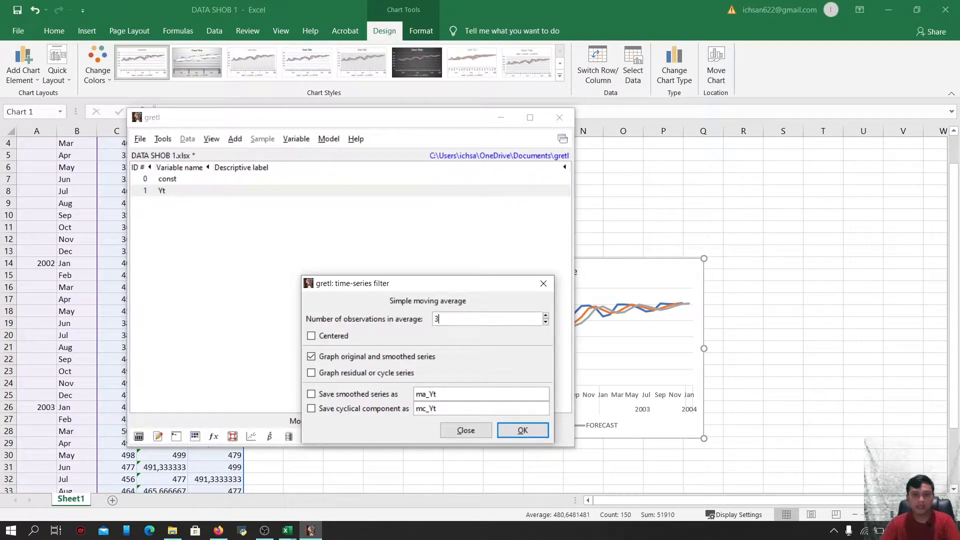
left_click(311, 373)
left_click(311, 394)
left_click(311, 409)
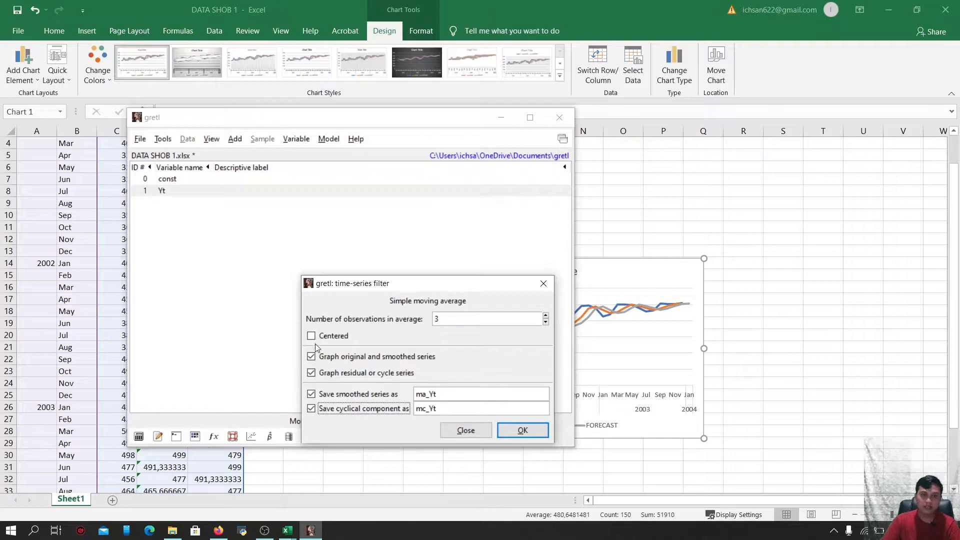
left_click(521, 430)
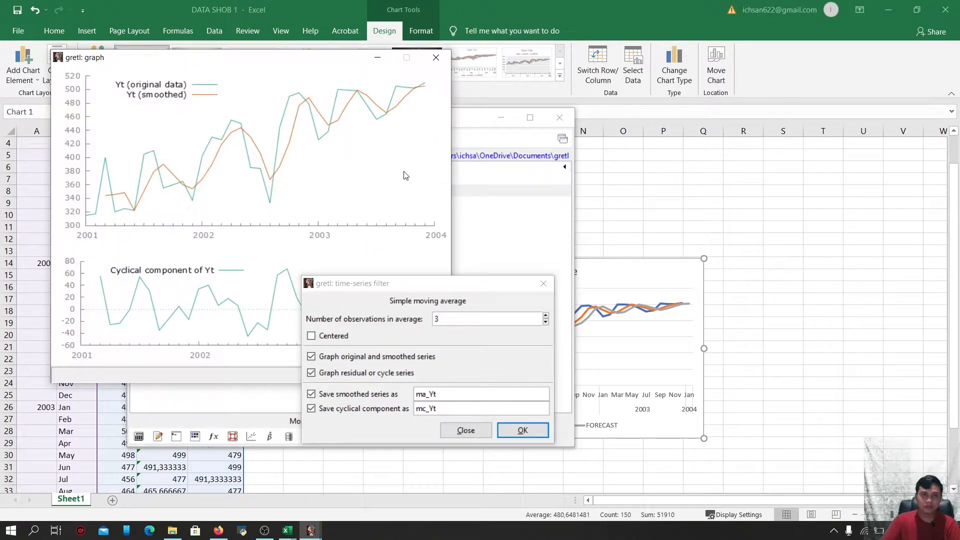
left_click(544, 284)
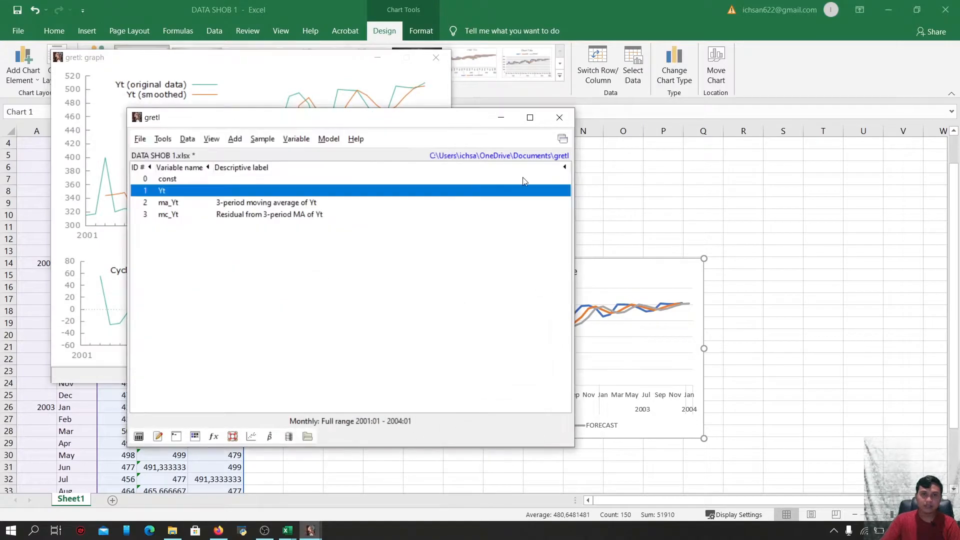
Examine the original, smoothed and cyclical component graph, then close it
left_click(501, 117)
left_click_drag(317, 58, 269, 163)
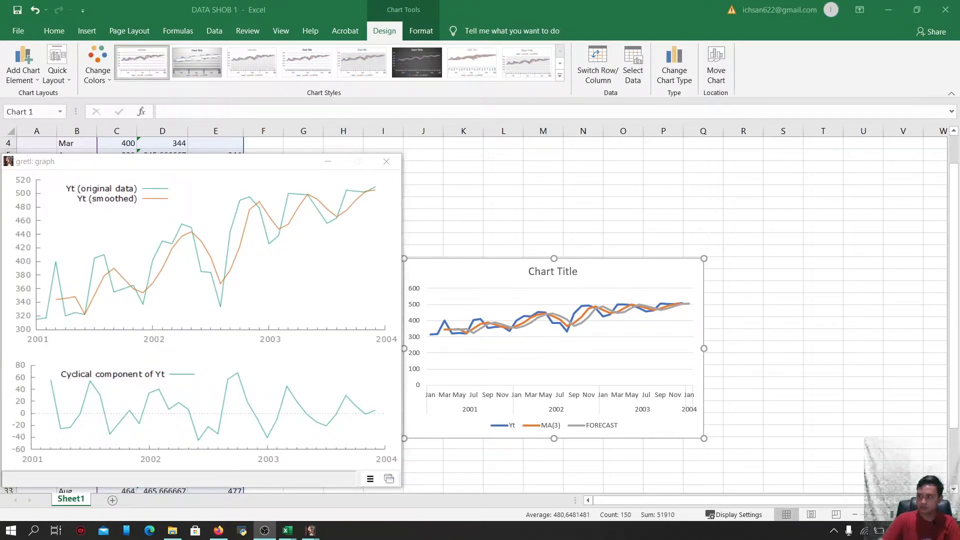
left_click(386, 163)
Add a new worksheet to the workbook
scroll(351, 327, "up", 1)
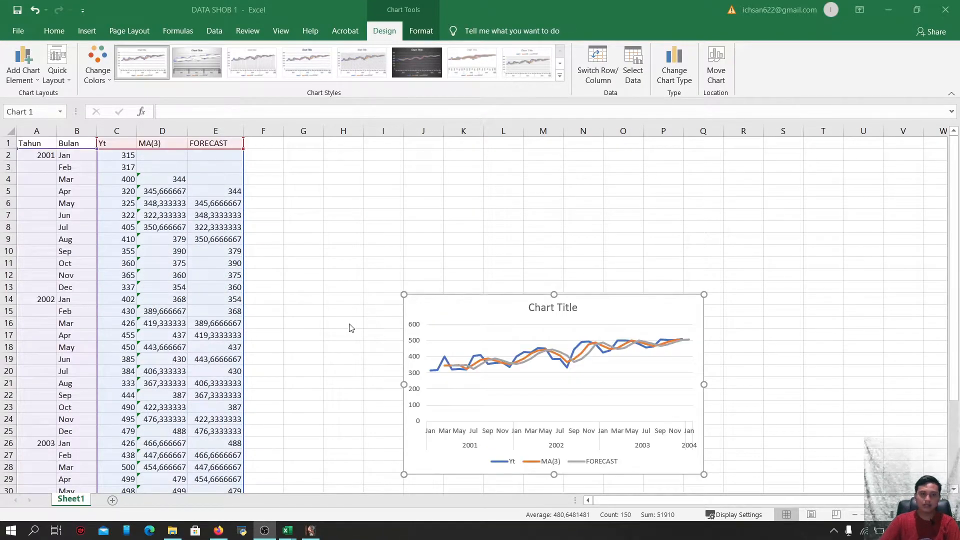
scroll(312, 299, "down", 3)
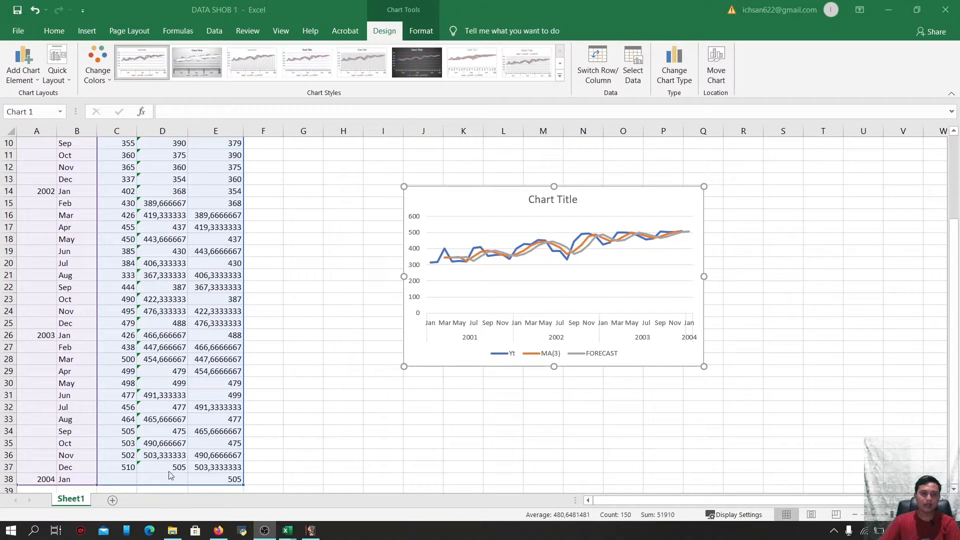
left_click(113, 503)
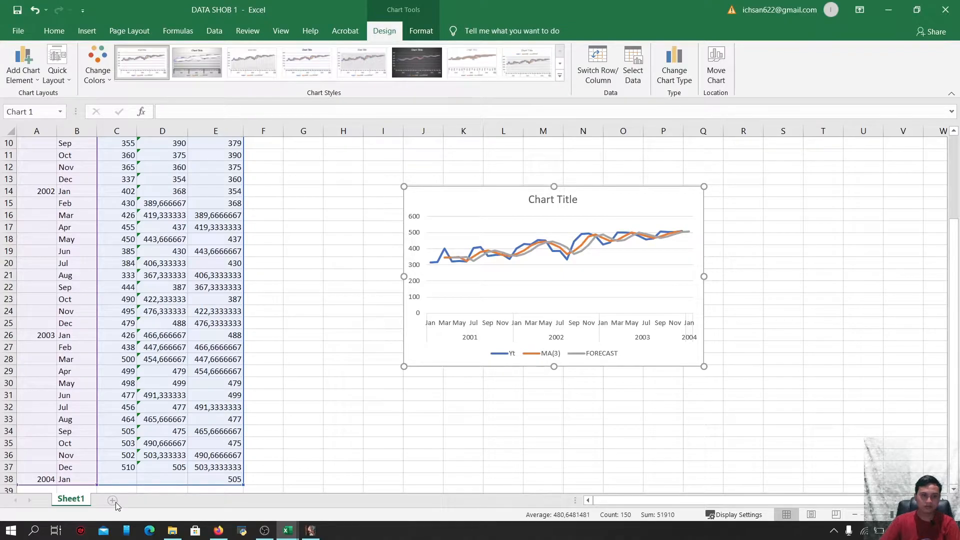
left_click(116, 502)
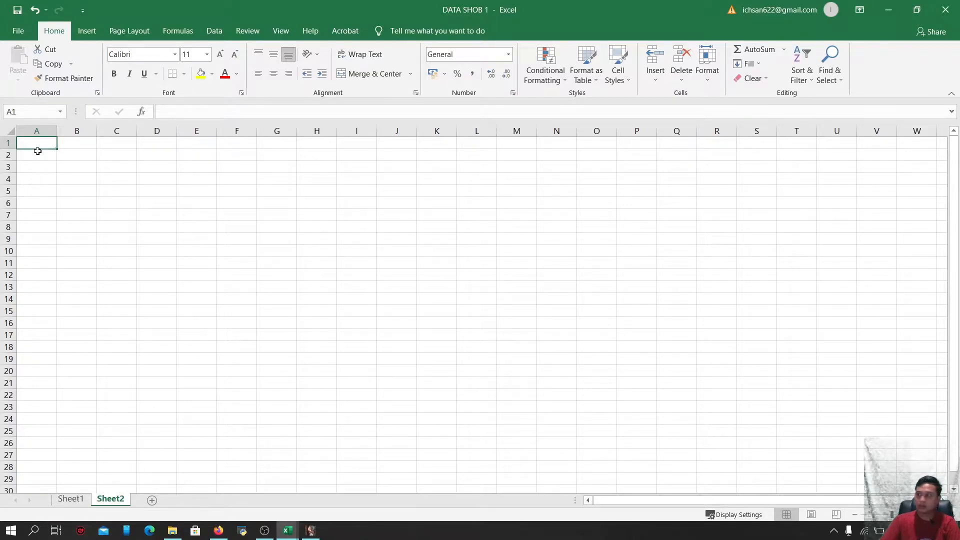
Copy the Tahun, Bulan and Yt columns from Sheet1 into Sheet2
left_click(73, 500)
scroll(52, 432, "up", 3)
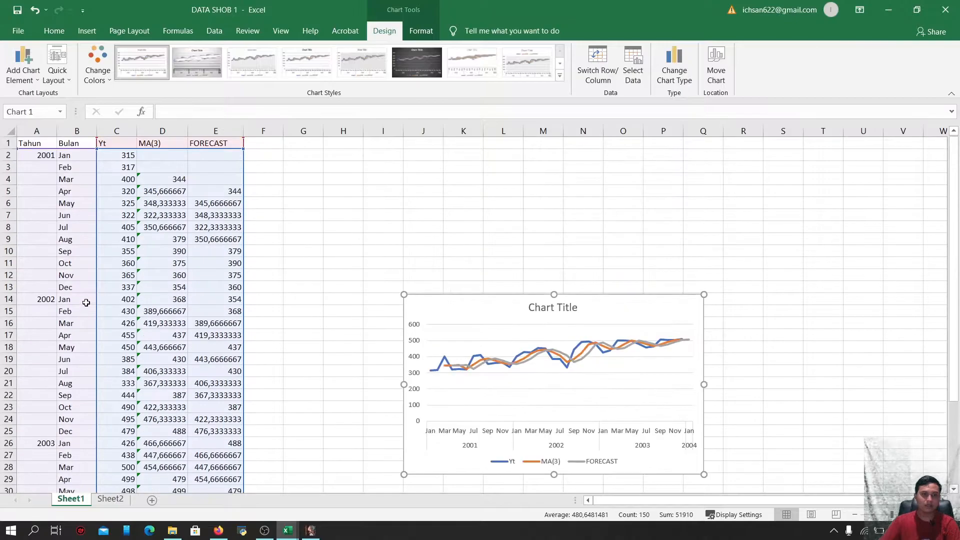
left_click_drag(30, 145, 131, 483)
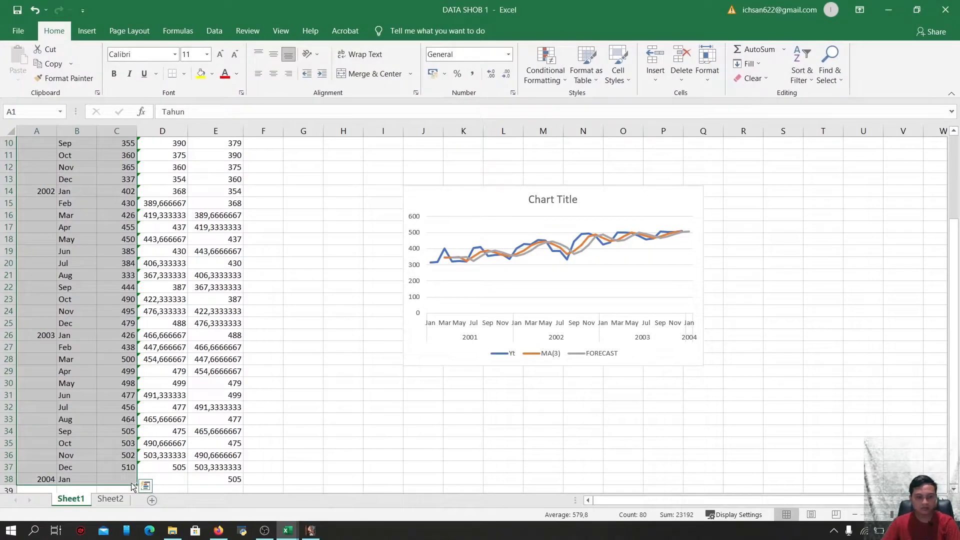
key("ctrl+c")
left_click(110, 498)
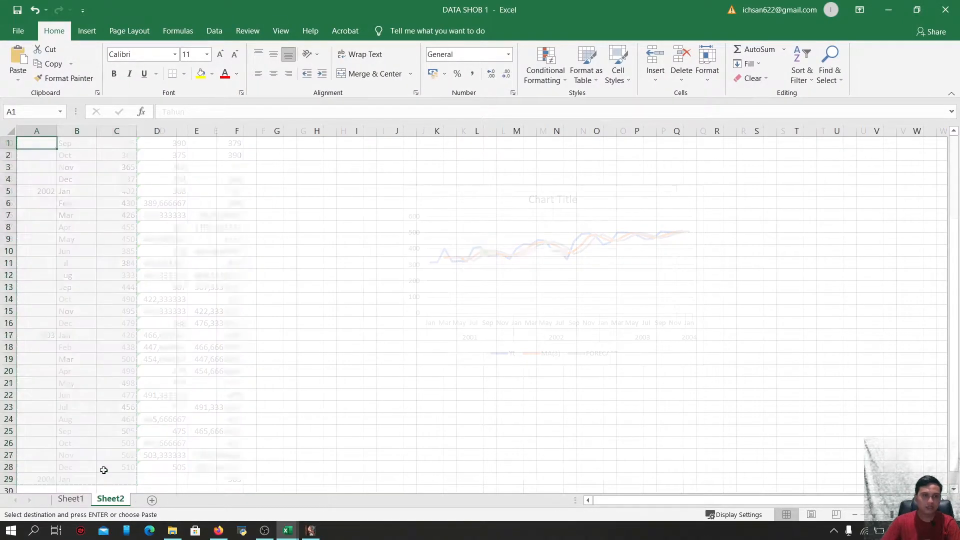
key("ctrl+v")
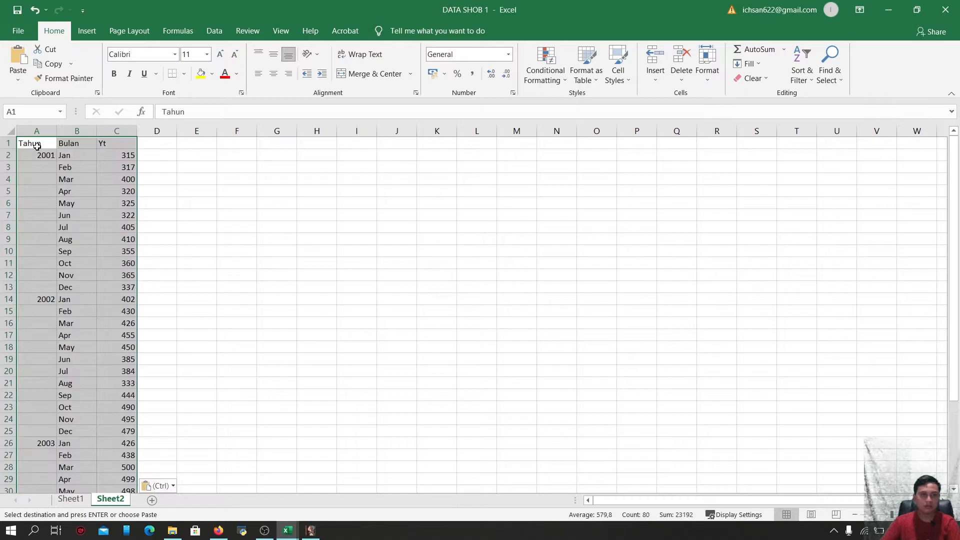
Add the column header ES ALPHA 0,5 in column D and widen that column
left_click(118, 144)
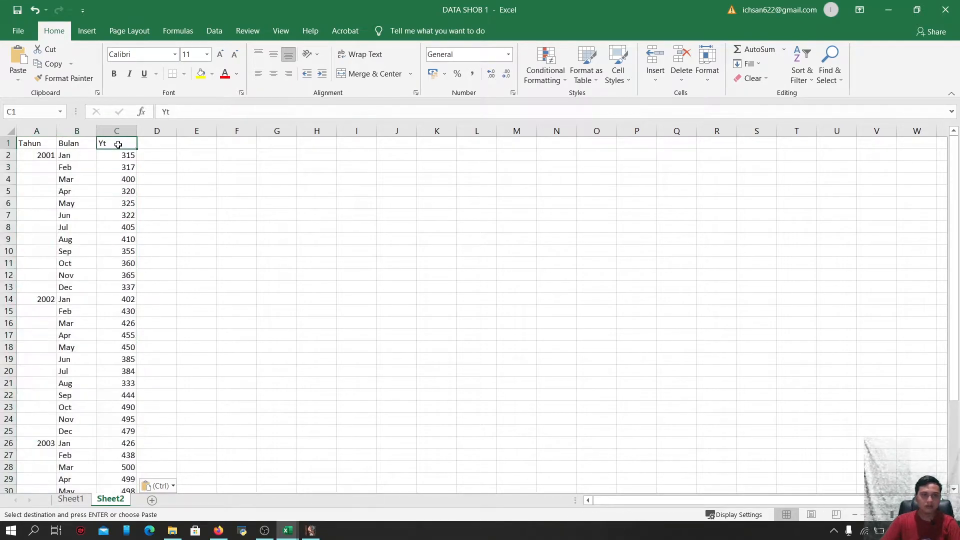
left_click(153, 145)
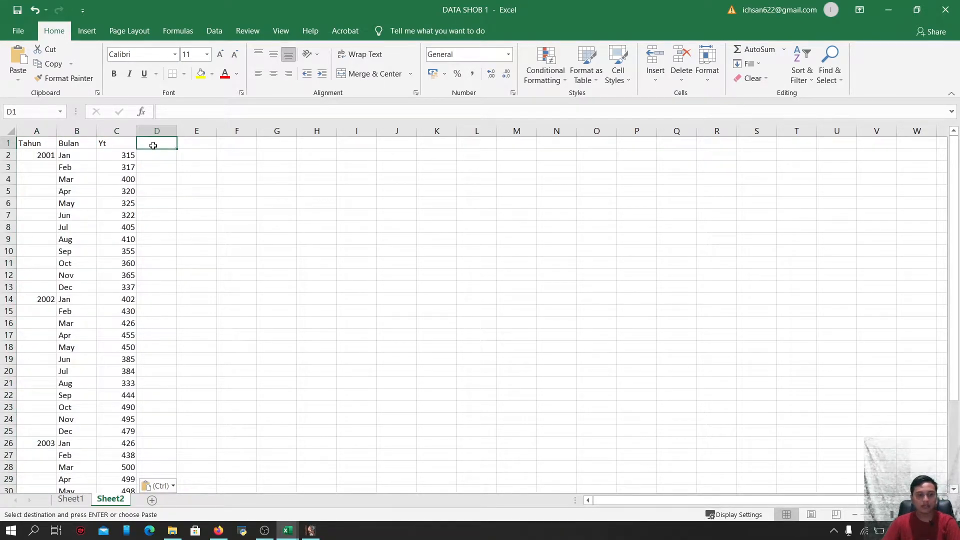
type("e")
key("BackSpace")
type("ES")
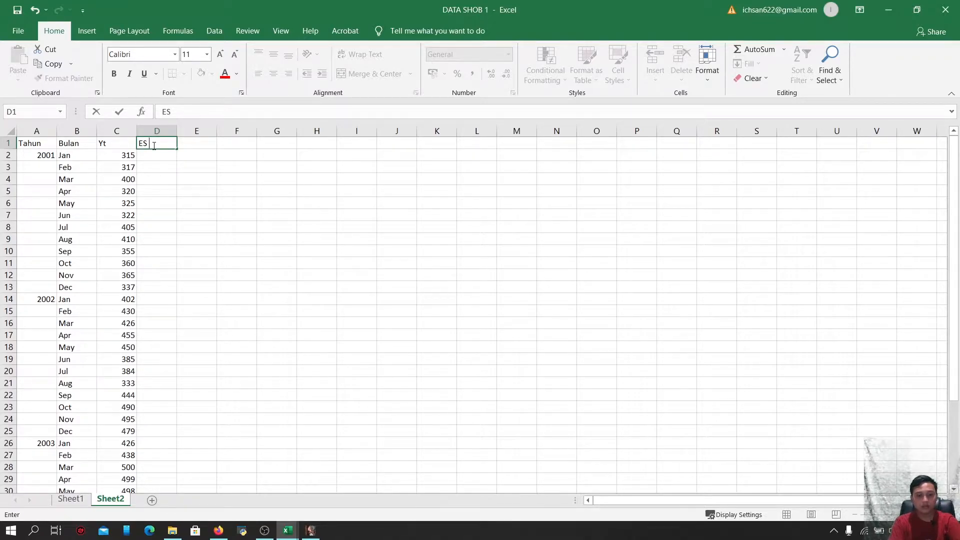
type("ALPHA")
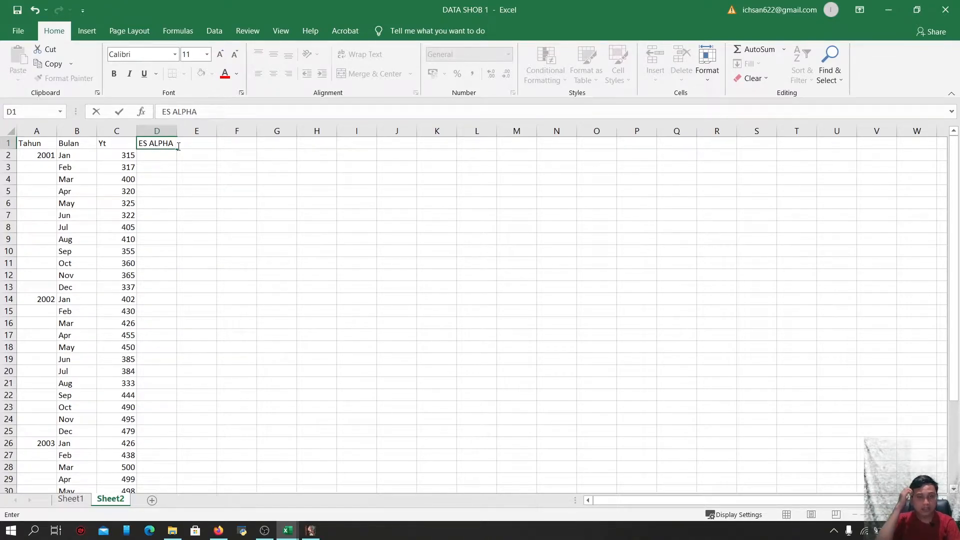
type("0")
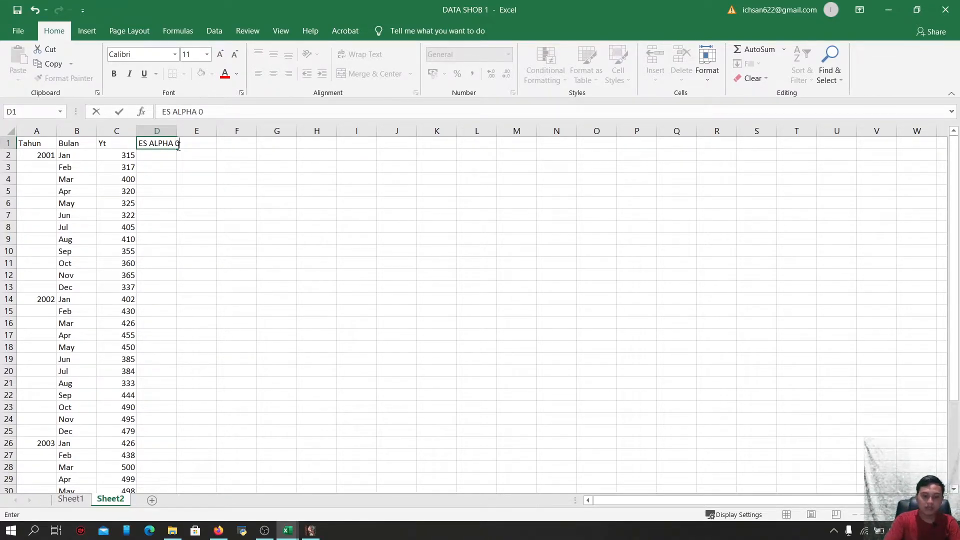
type(",4")
key("BackSpace")
type("5")
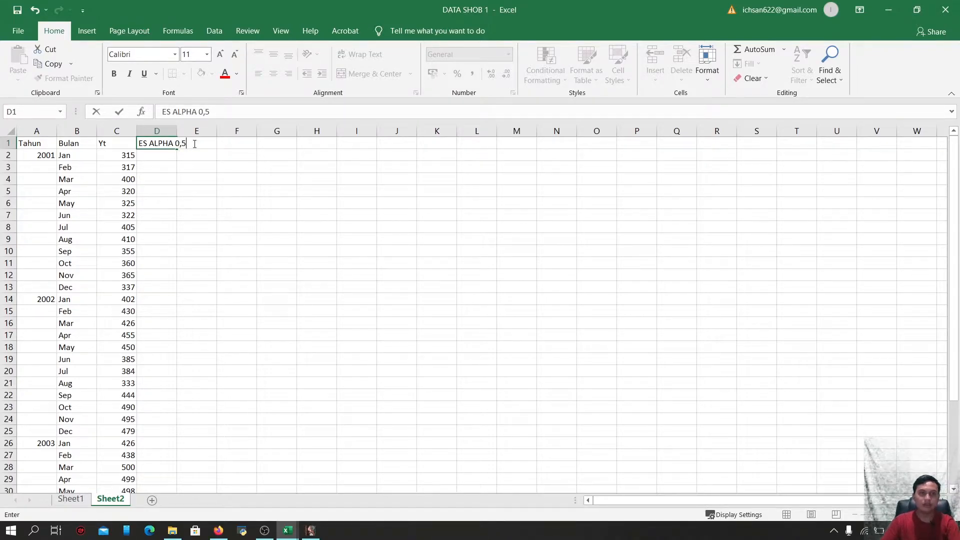
left_click(169, 171)
left_click_drag(177, 131, 202, 131)
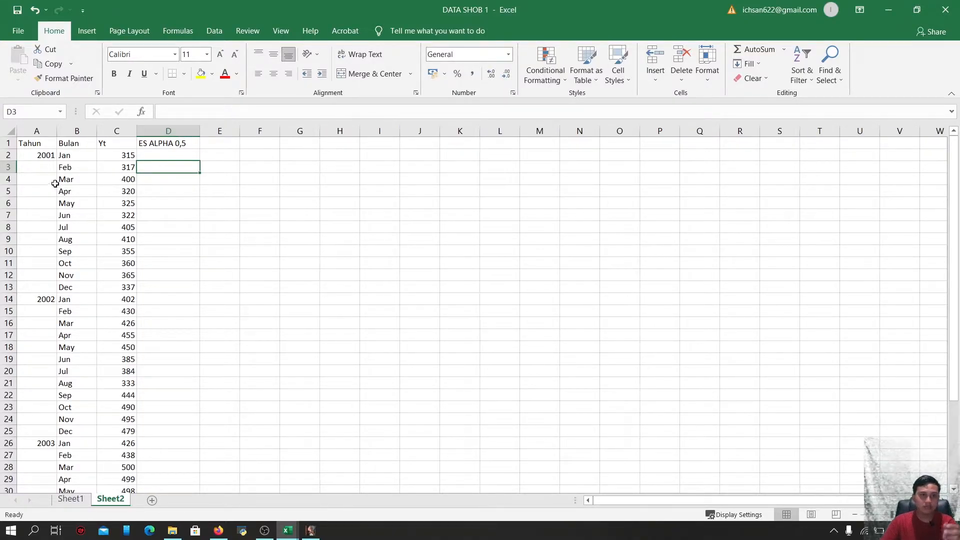
Insert a blank row between the header row and the first data row
left_click(9, 155)
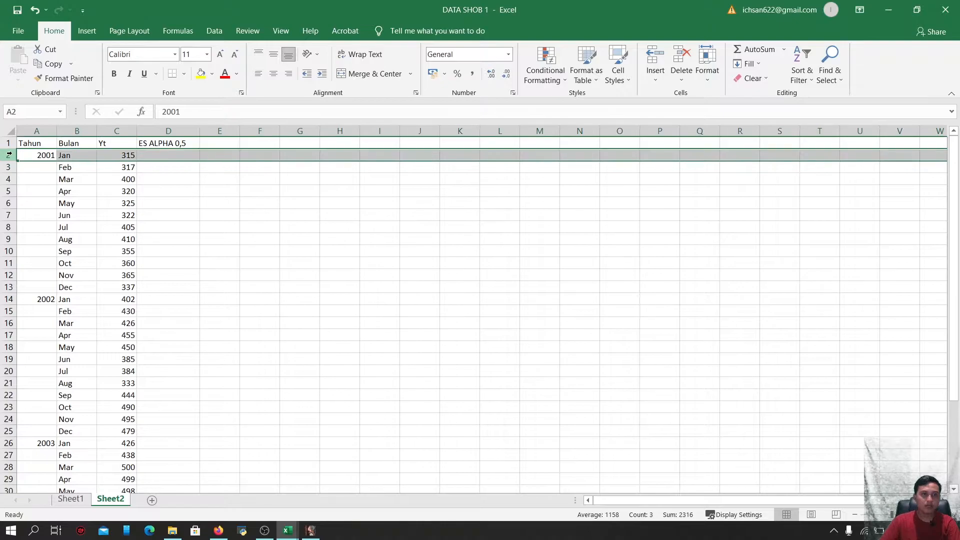
left_click(661, 60)
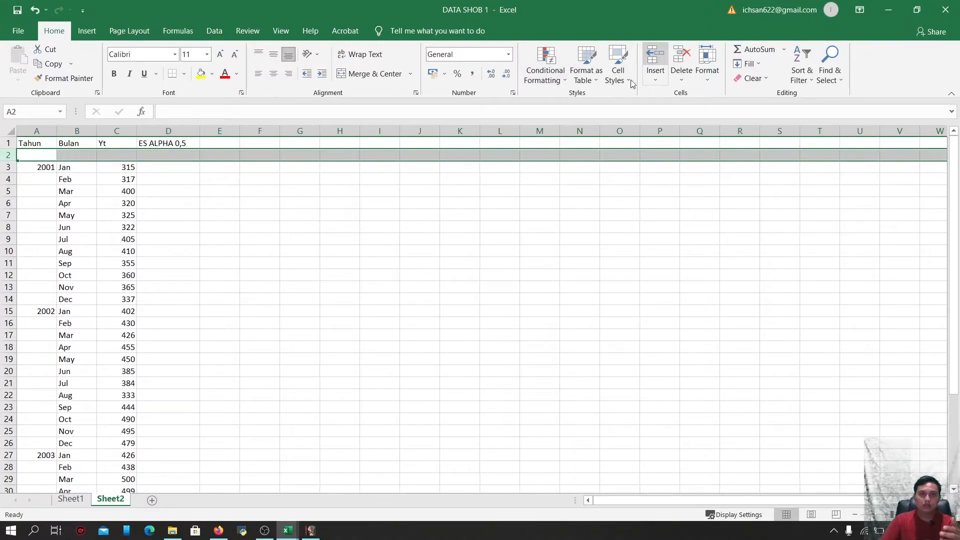
left_click(107, 154)
left_click(171, 155)
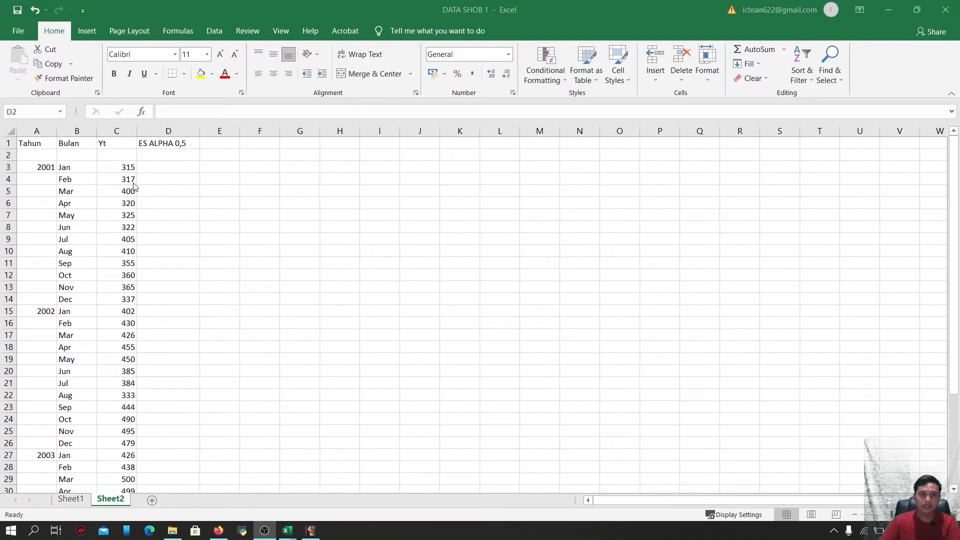
Enter an AVERAGE formula of the first three Yt values (C3:C5) in the blank ES cell D2
left_click(148, 156)
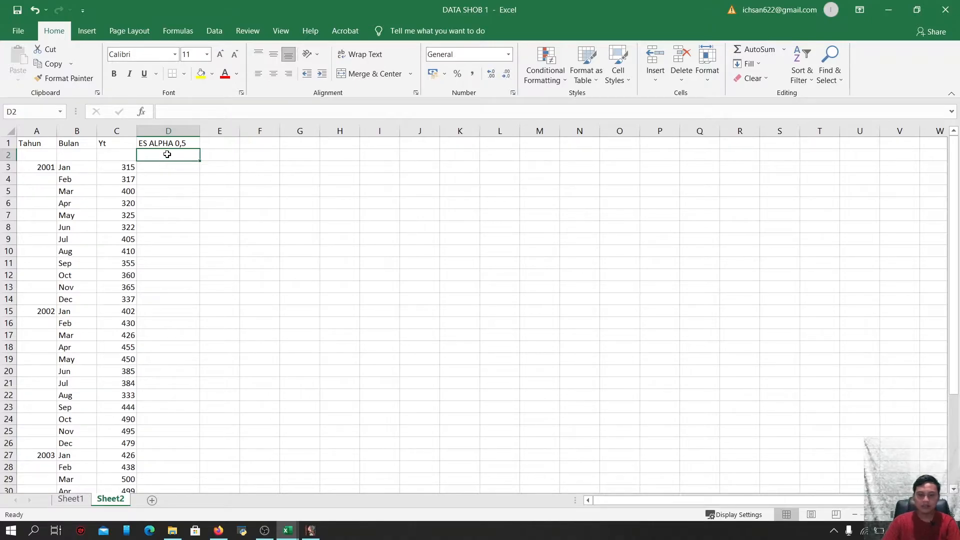
type("=")
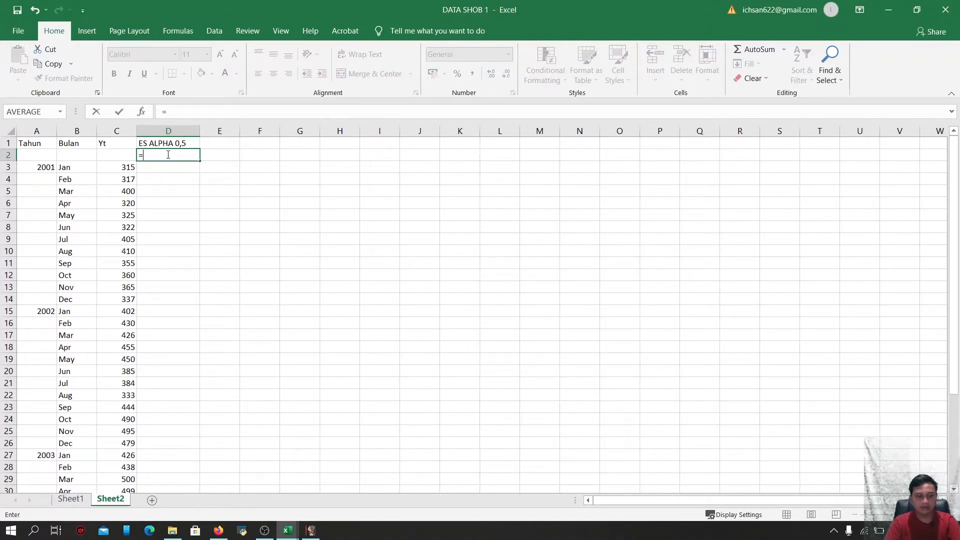
type("AVERAGE")
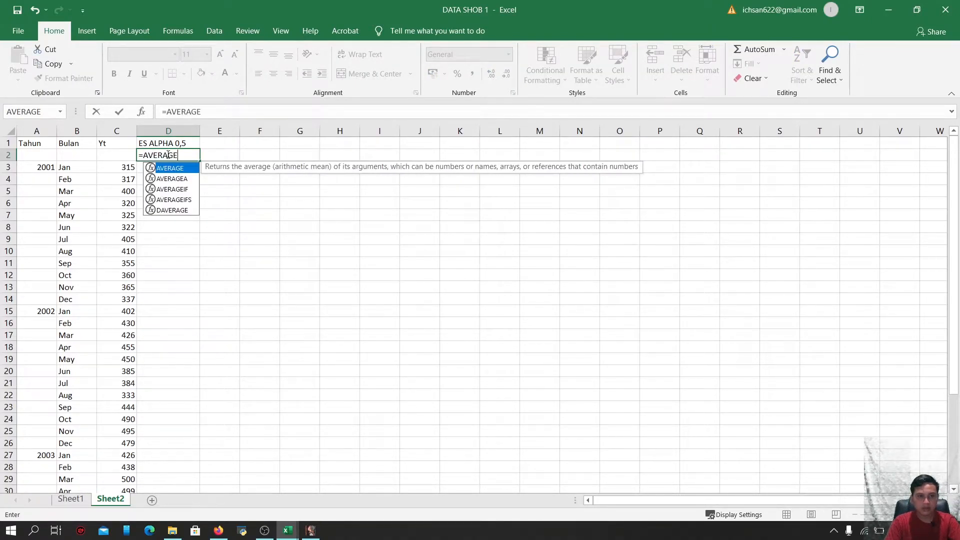
type("(")
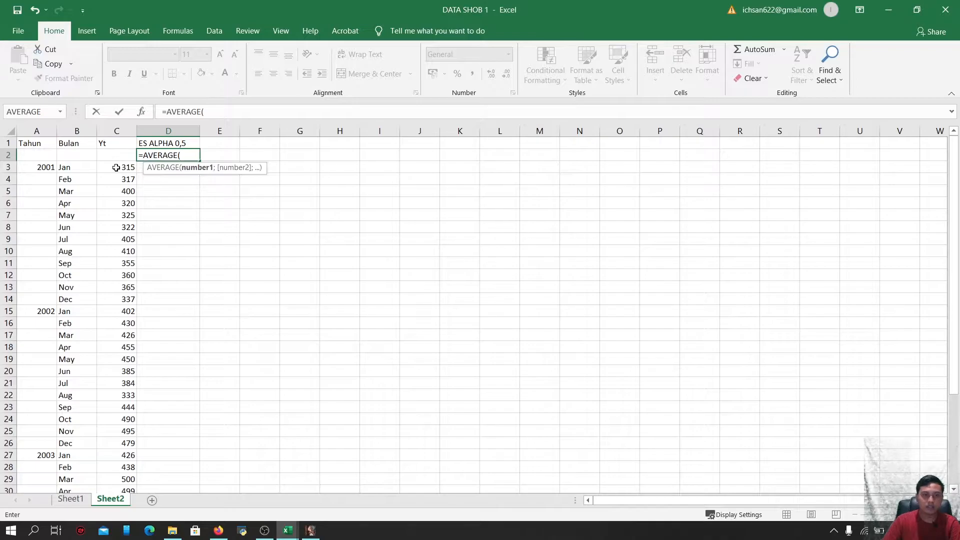
left_click_drag(116, 167, 117, 187)
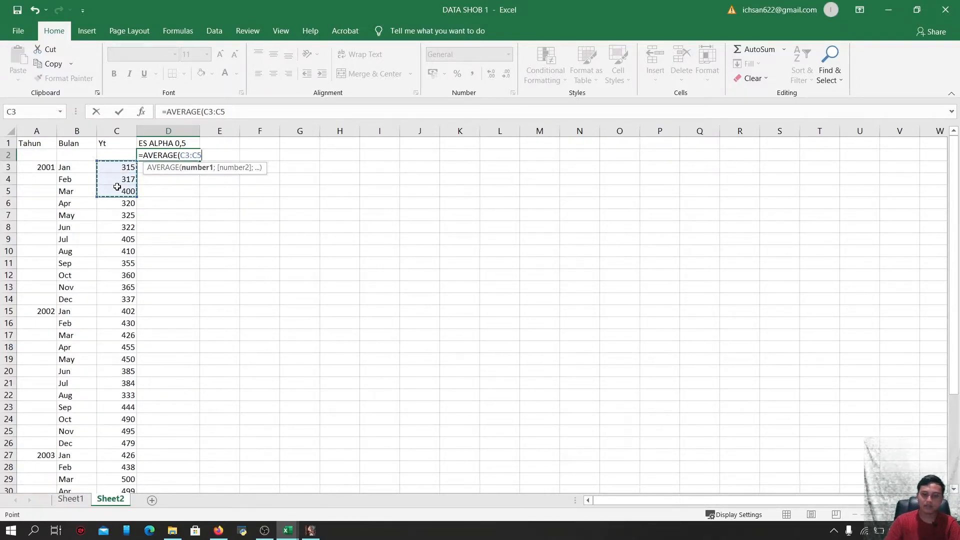
key("Return")
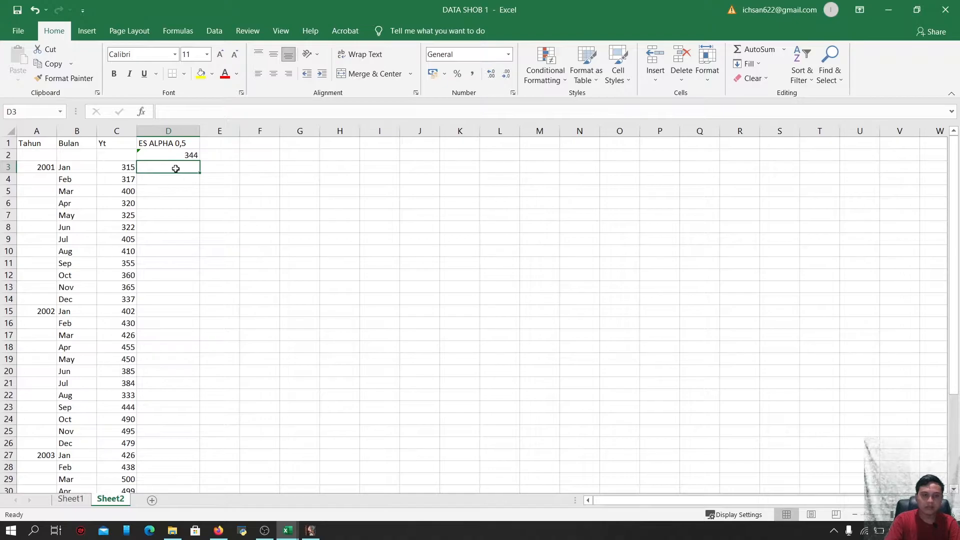
Enter the exponential smoothing formula =0,5*C3+0,5*D2 in cell D3
type("=")
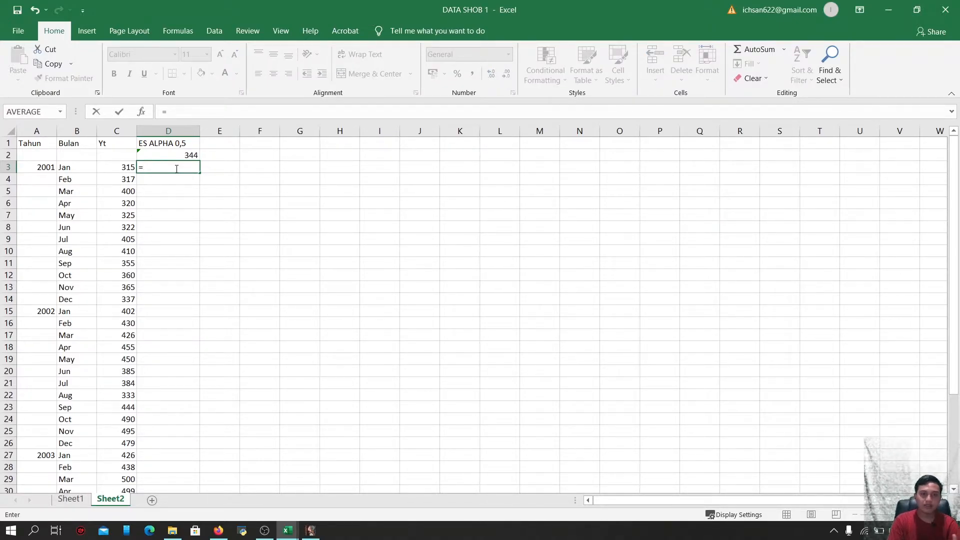
type("0,5")
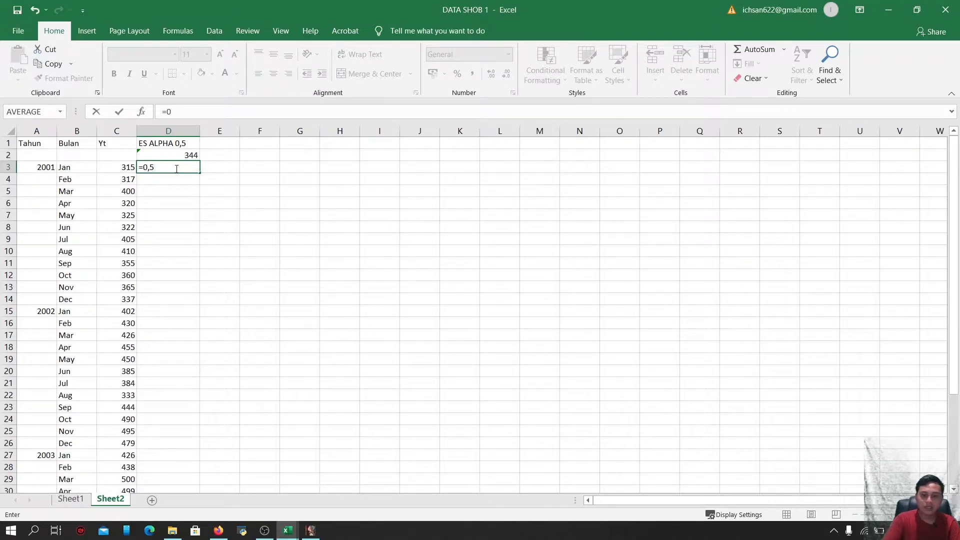
type("*")
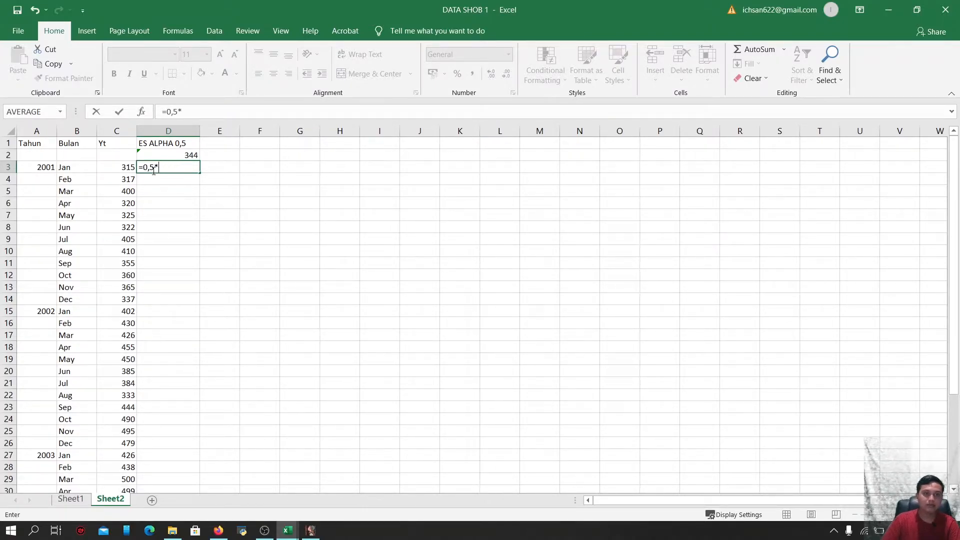
left_click(126, 169)
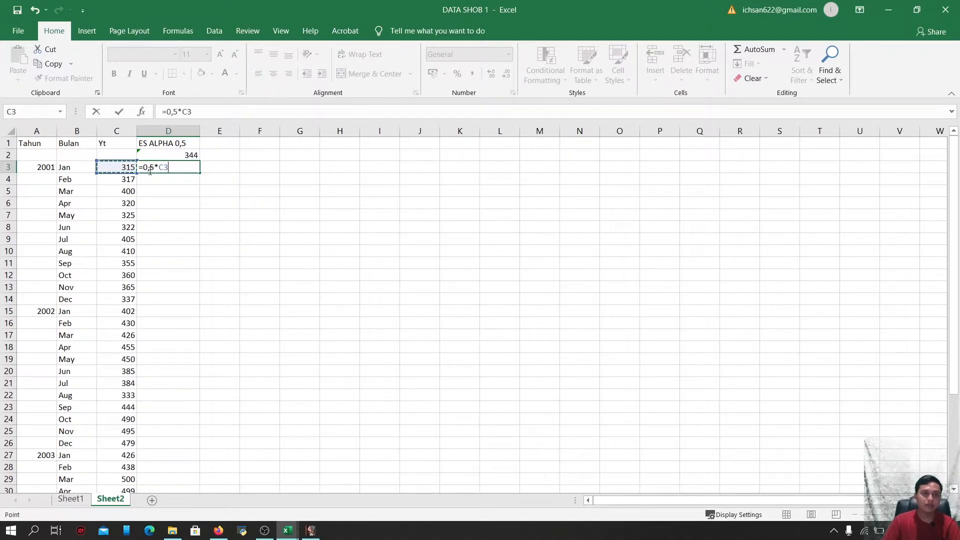
type("+")
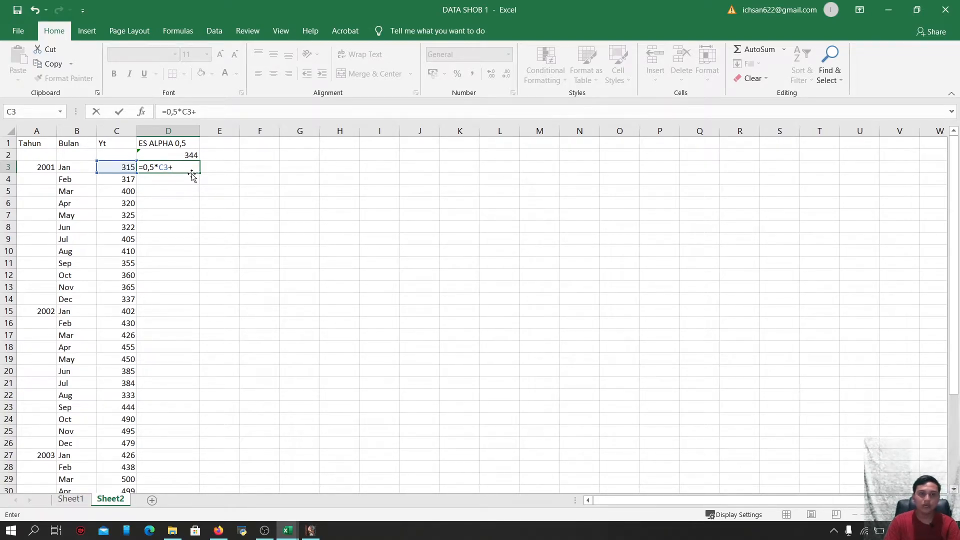
type("0,5*D2")
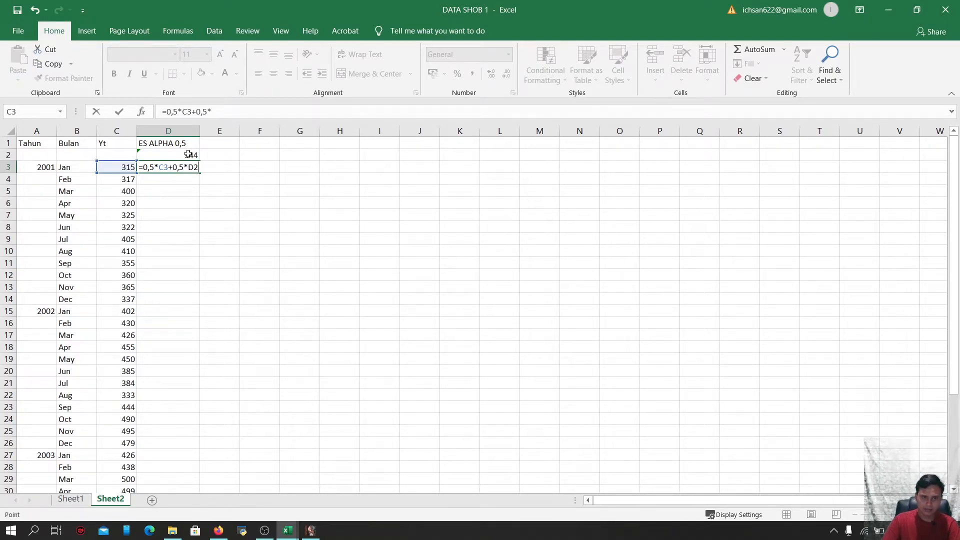
left_click(189, 155)
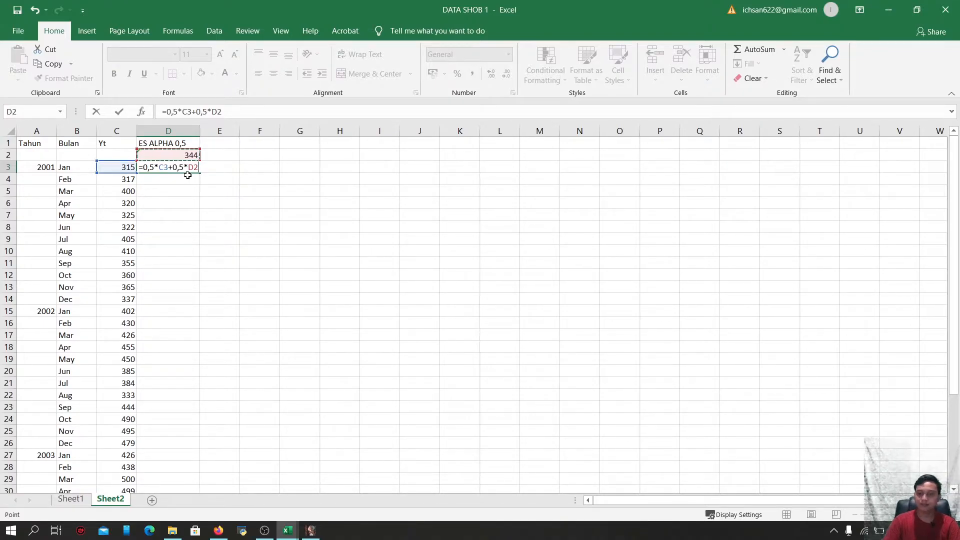
key("Return")
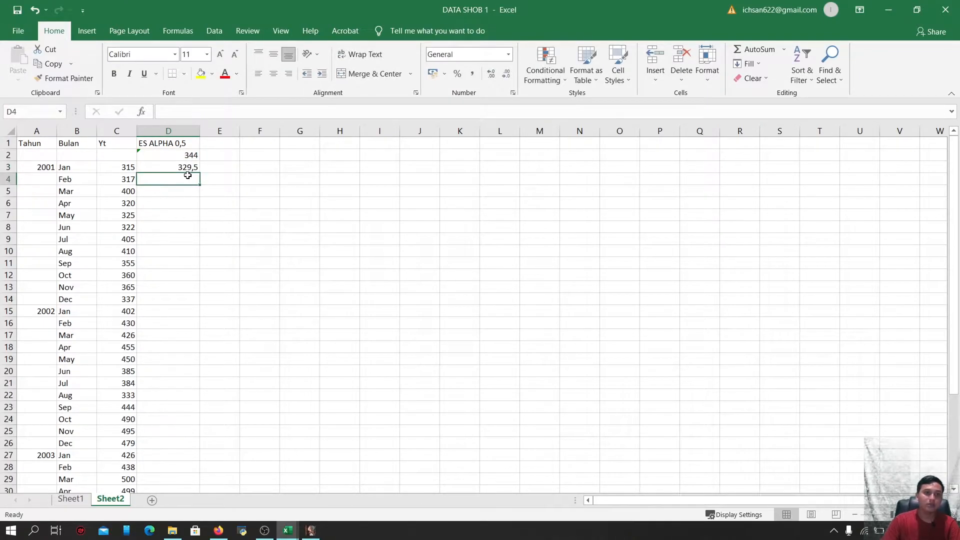
Widen column D and fill the ES formula down through row 38
left_click_drag(198, 127, 208, 127)
left_click(180, 165)
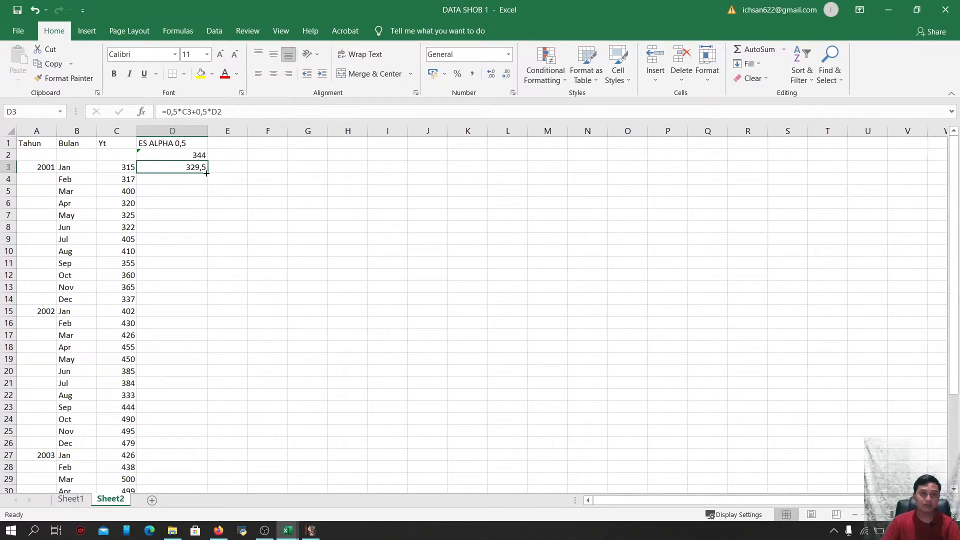
left_click_drag(207, 173, 182, 461)
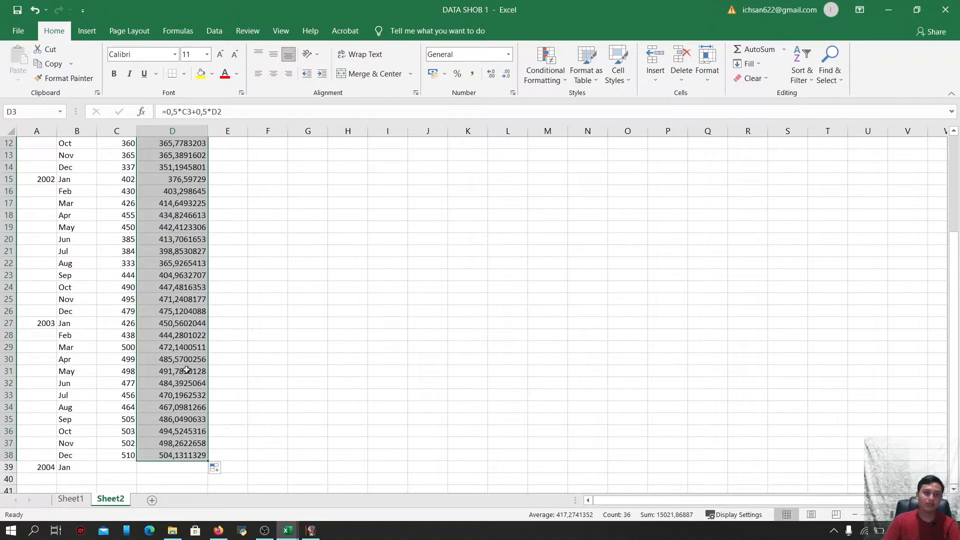
scroll(193, 355, "up", 4)
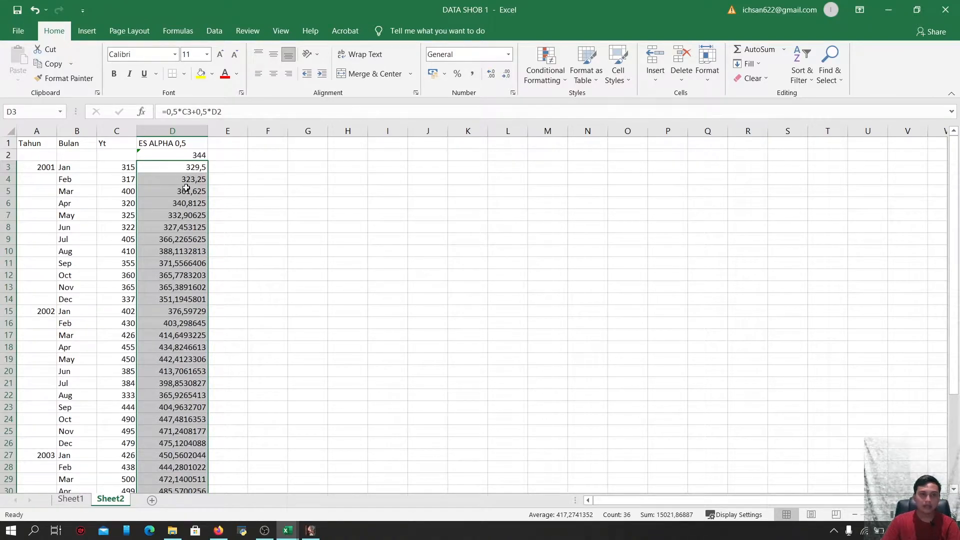
Widen column E and enter the header FORECAST in E1
left_click(236, 143)
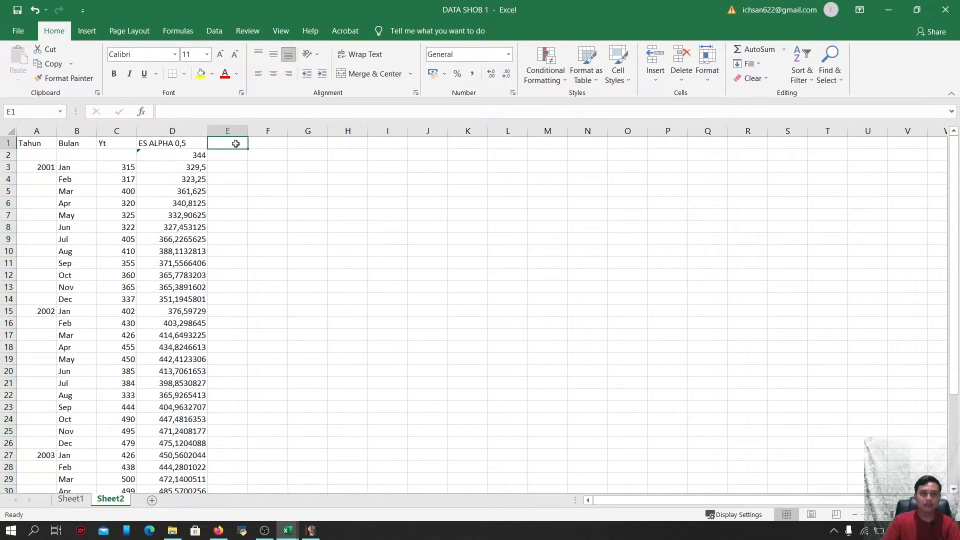
left_click_drag(248, 131, 281, 132)
type("f")
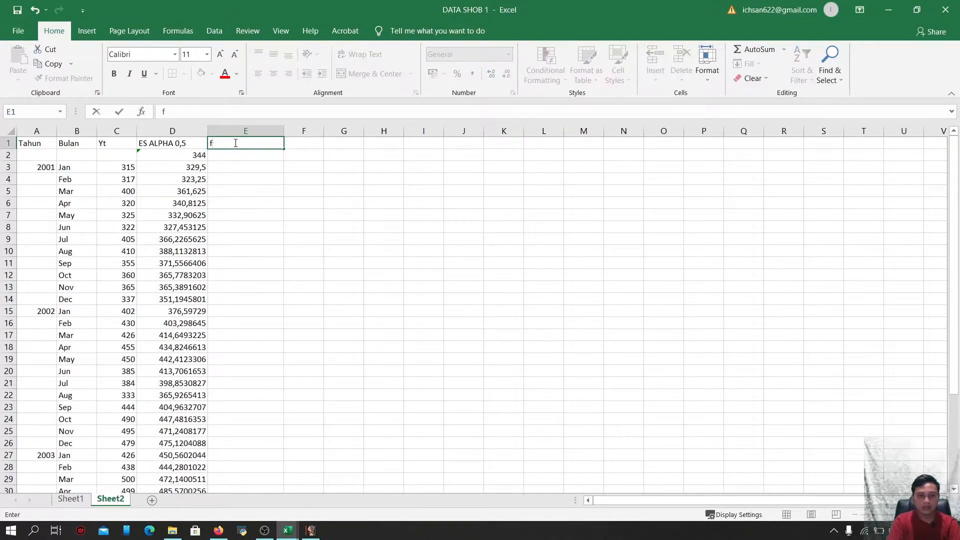
key("BackSpace")
type("FORE")
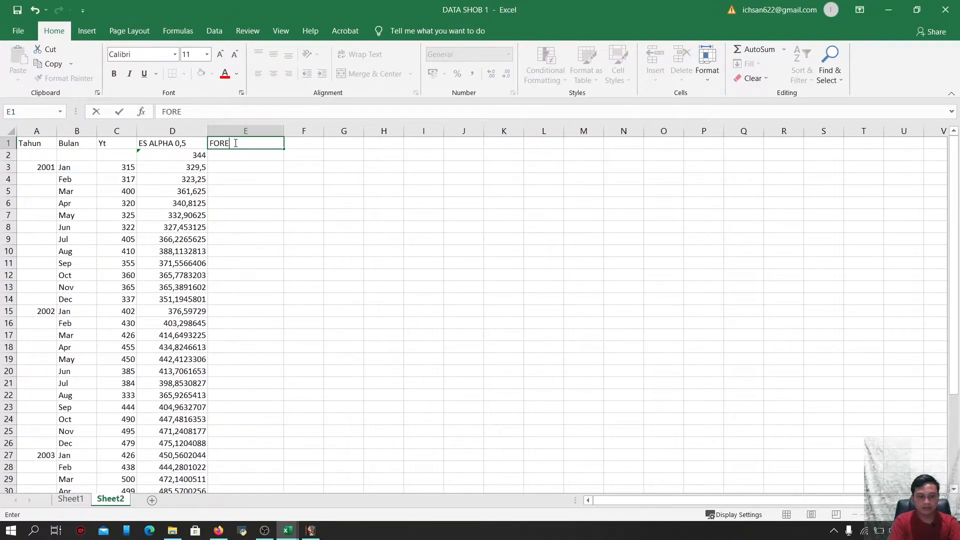
type("CAST")
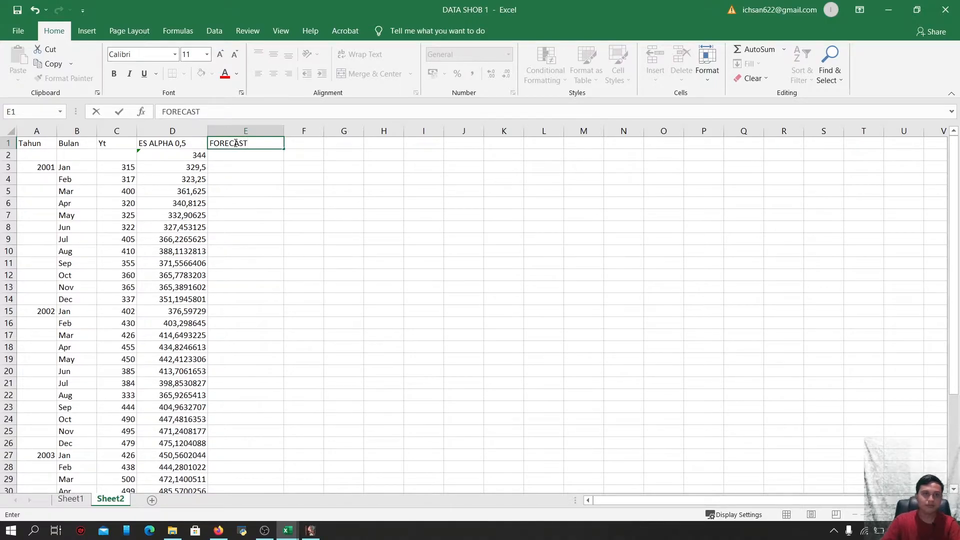
Set E4 to reference the previous ES value D3 and fill it down through row 39
left_click(231, 179)
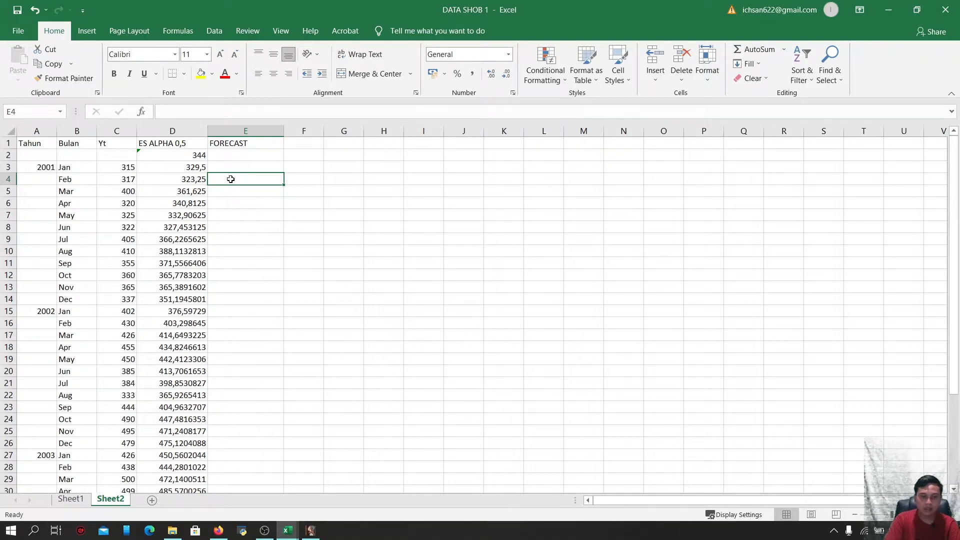
type("=")
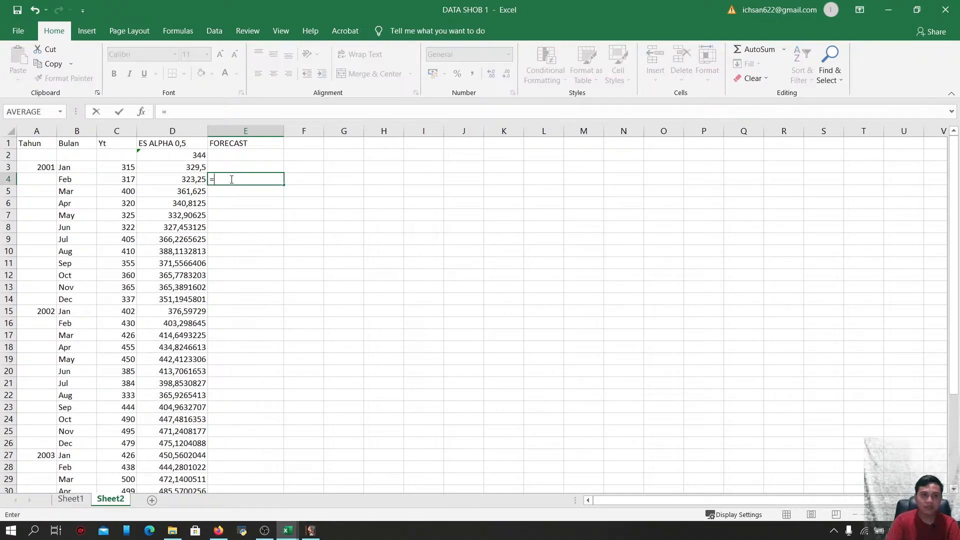
left_click(194, 169)
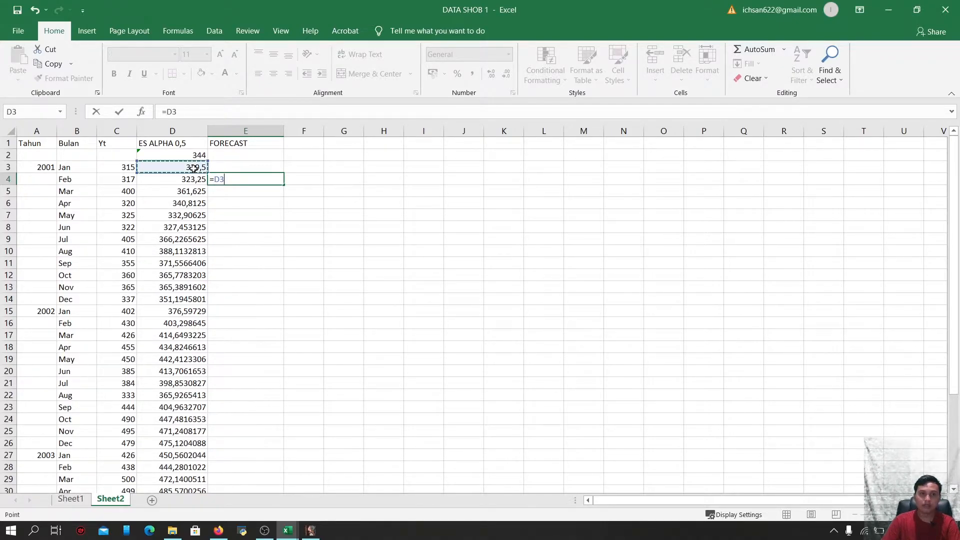
key("Return")
left_click(243, 180)
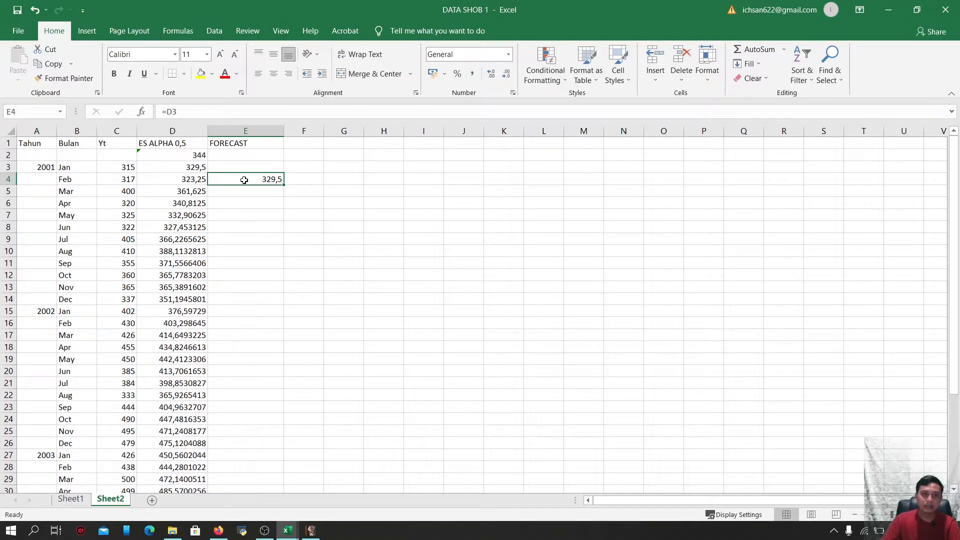
left_click_drag(284, 184, 260, 472)
scroll(164, 232, "up", 4)
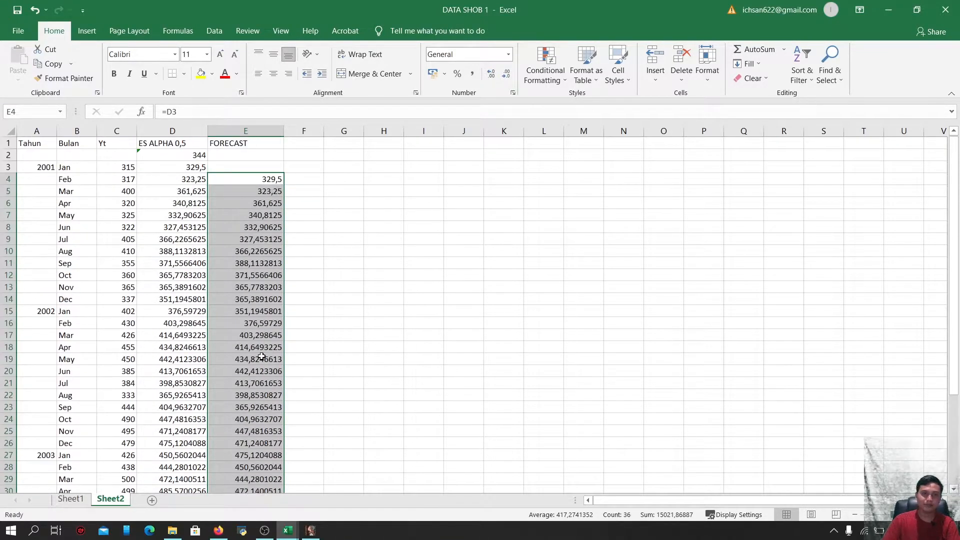
Select the table A1:E39 and insert a 2-D line chart of Yt, ES ALPHA 0,5 and FORECAST
left_click(347, 225)
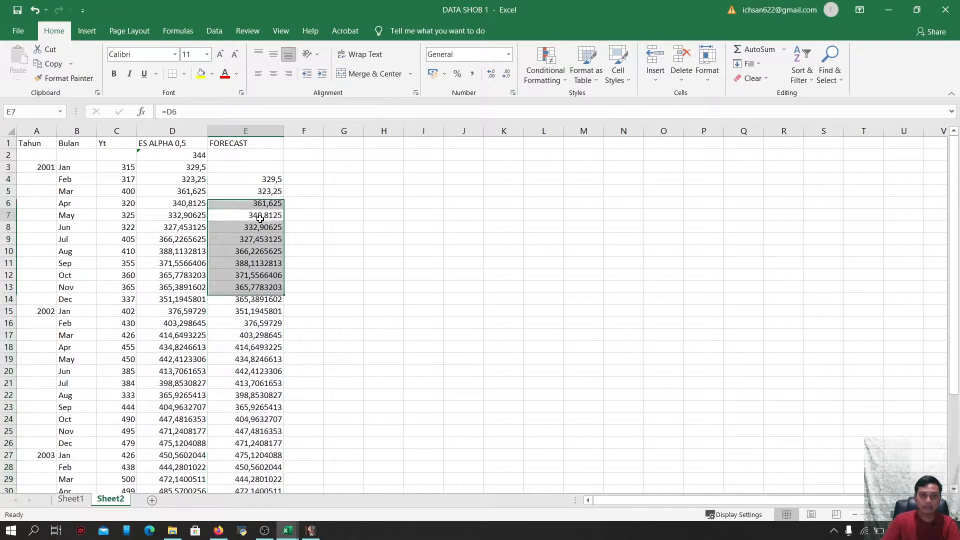
left_click_drag(33, 143, 229, 475)
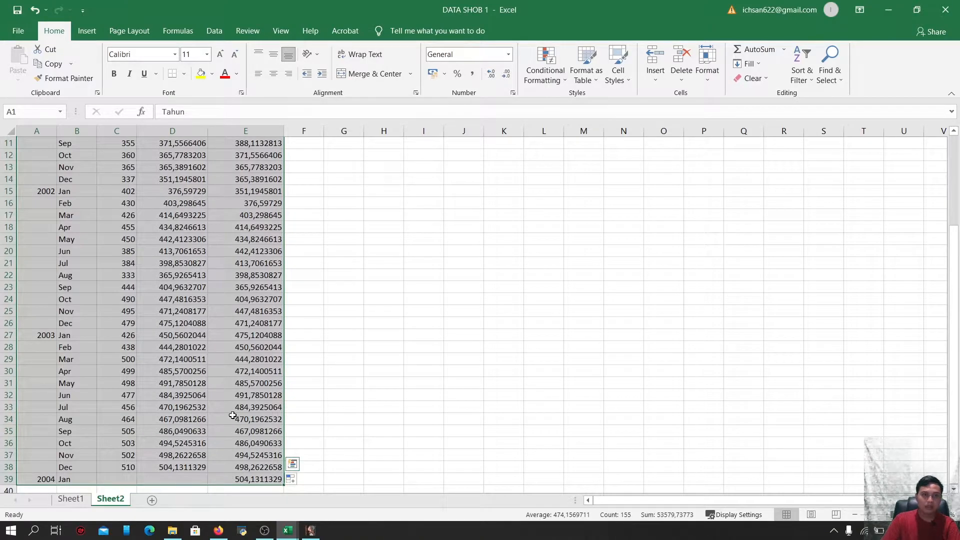
left_click(88, 31)
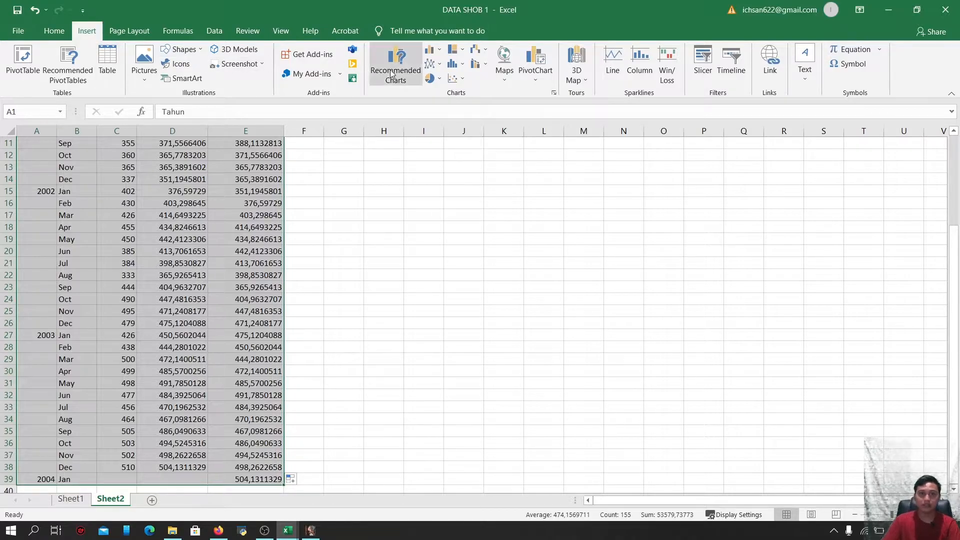
left_click(428, 64)
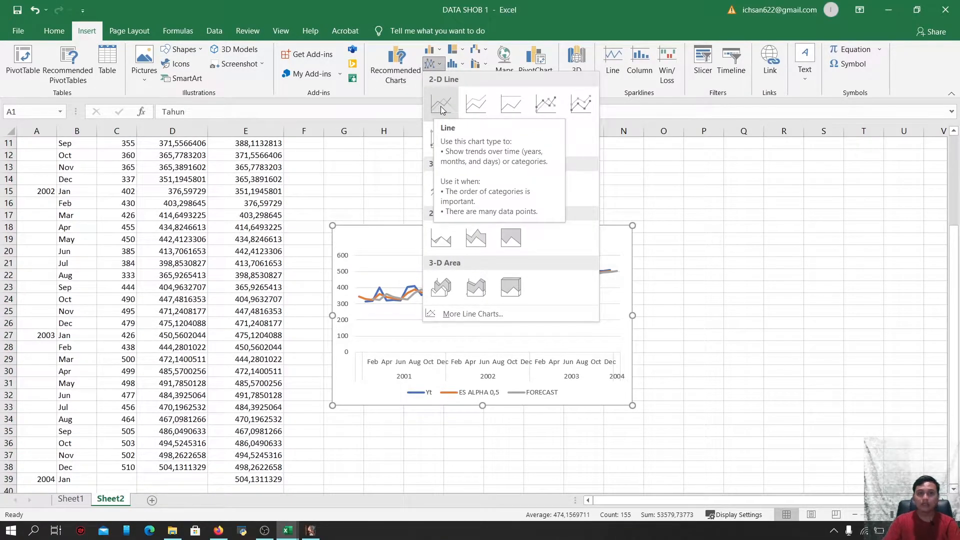
left_click(440, 106)
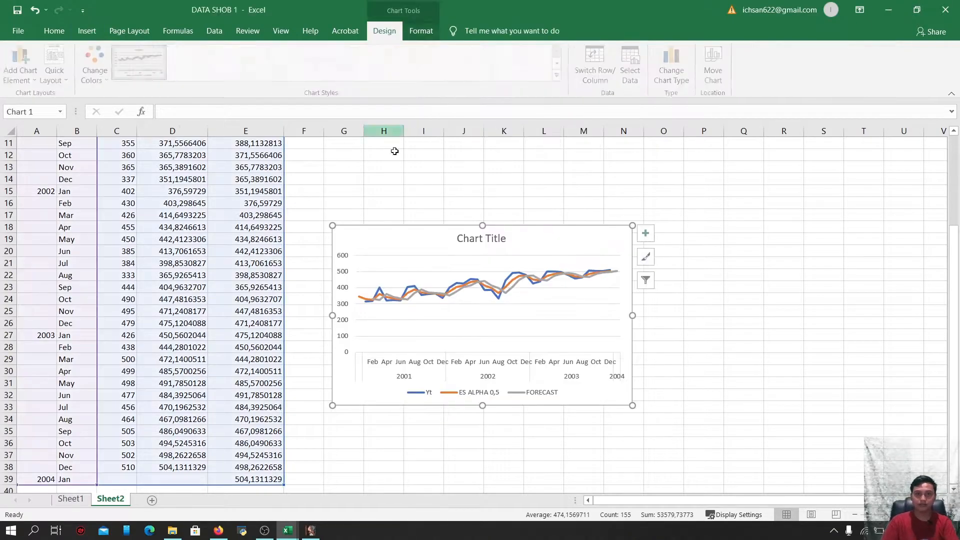
Move the line chart beside the data columns and deselect it
left_click_drag(415, 245, 532, 195)
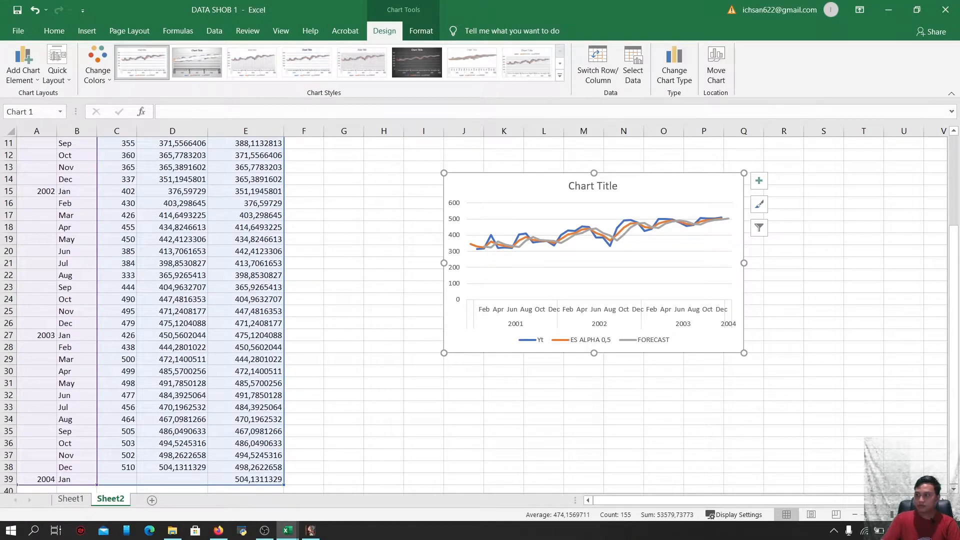
left_click(372, 204)
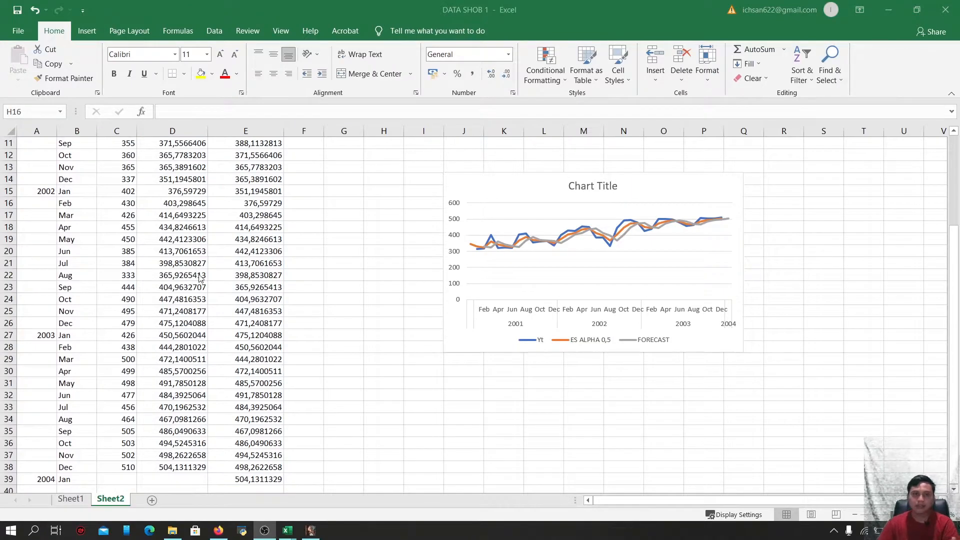
scroll(282, 291, "up", 2)
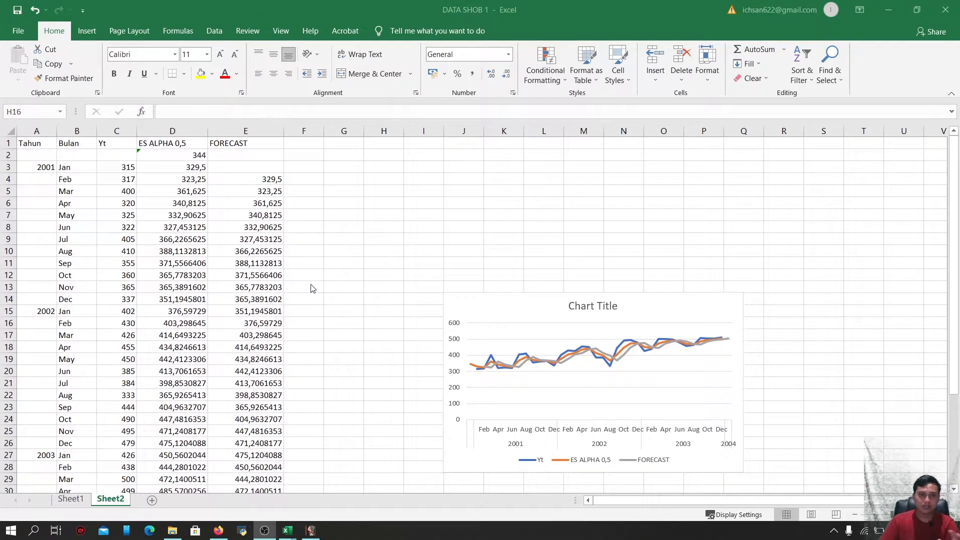
Switch to gretl and open the Exponential moving average filter for the Yt variable
left_click(311, 531)
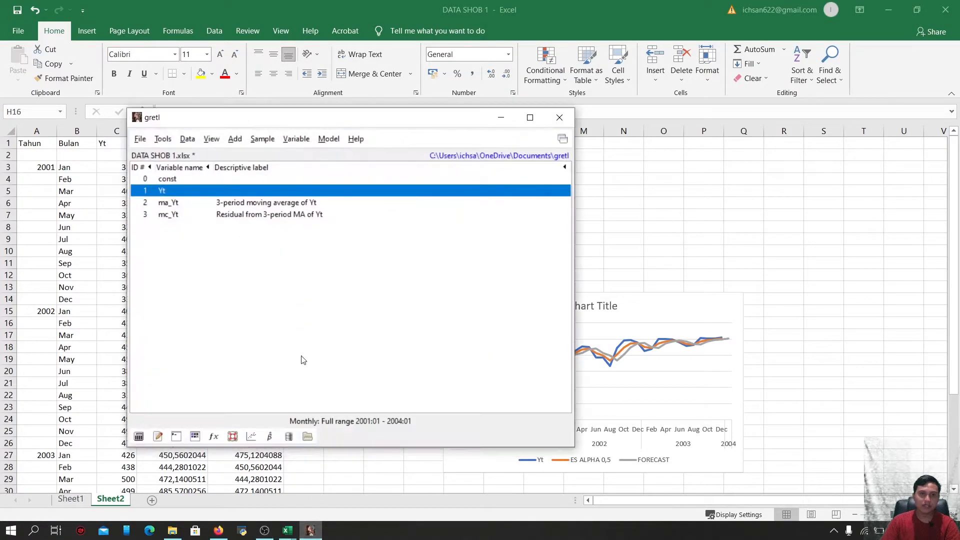
left_click(295, 140)
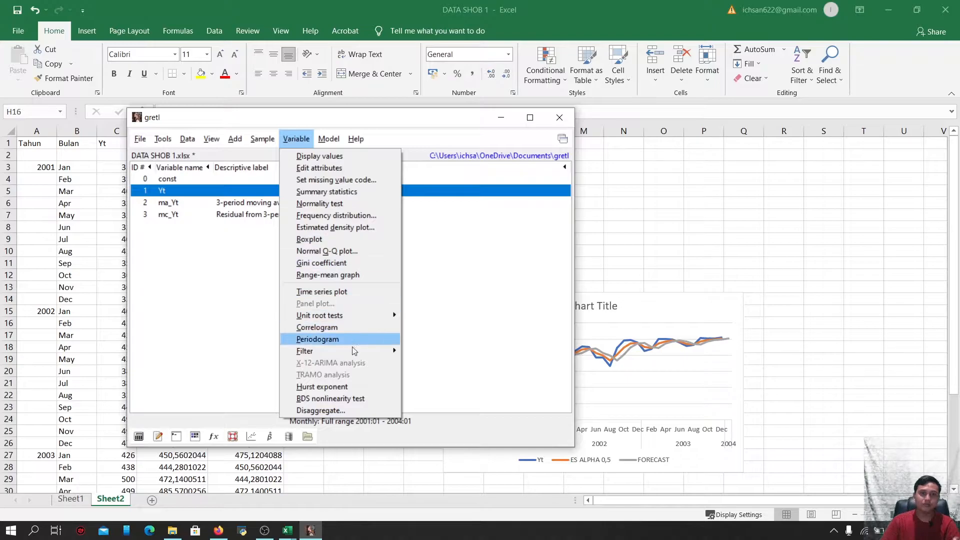
mouse_move(353, 350)
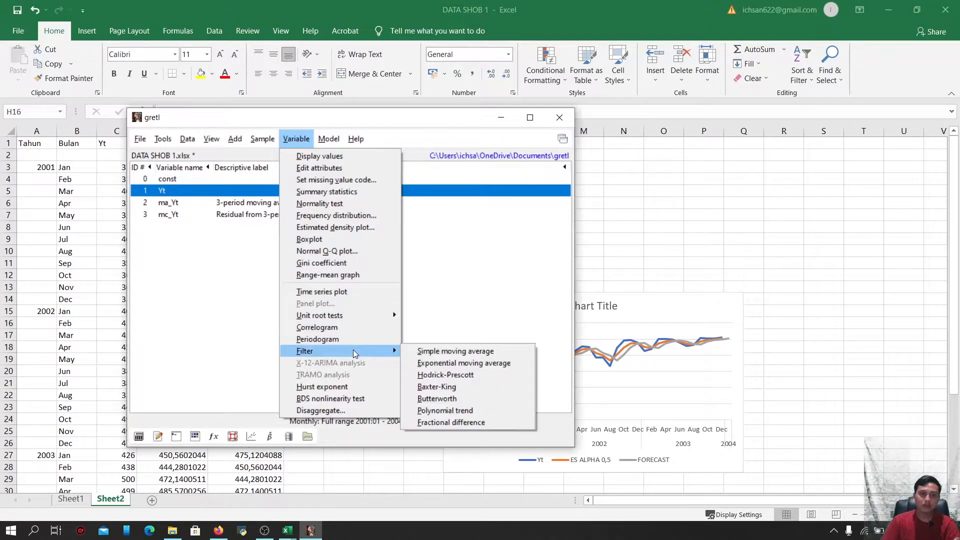
left_click(432, 362)
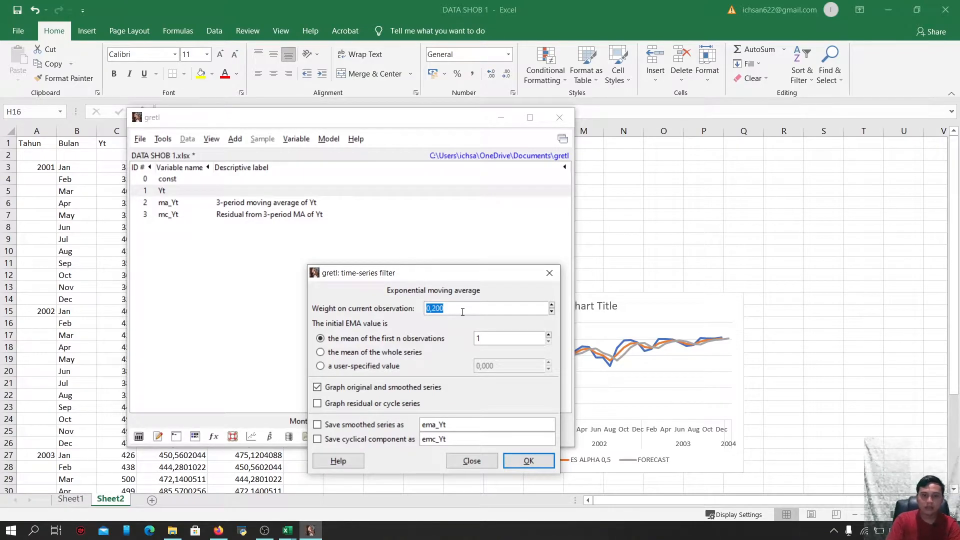
Set the exponential filter's weight on the current observation to 0,5 and the initial EMA to the mean of the first 3 observations
key("BackSpace")
type("0,5")
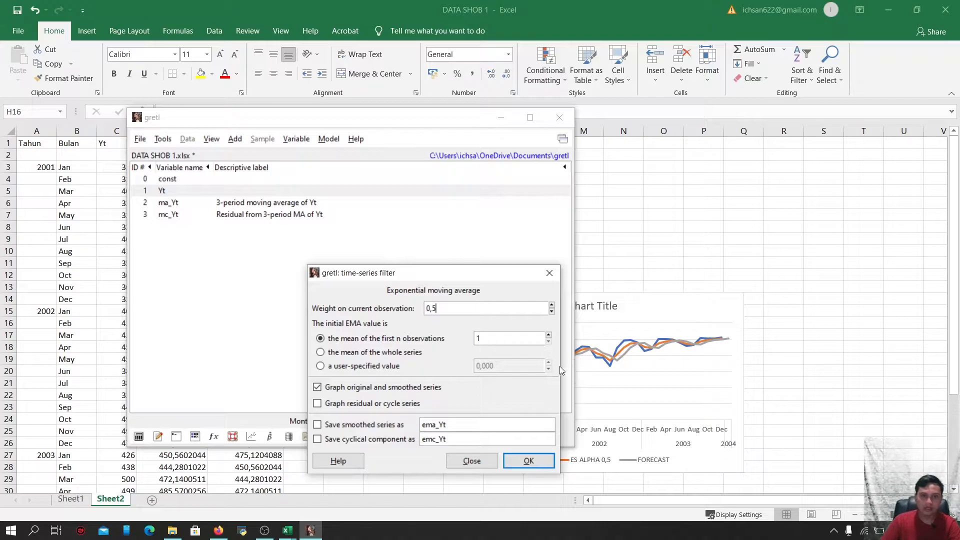
left_click(505, 338)
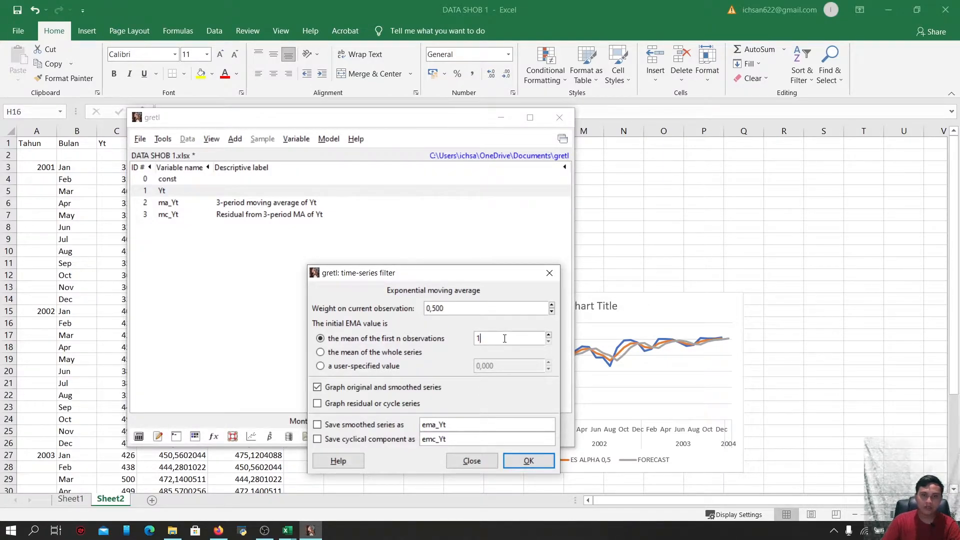
key("BackSpace")
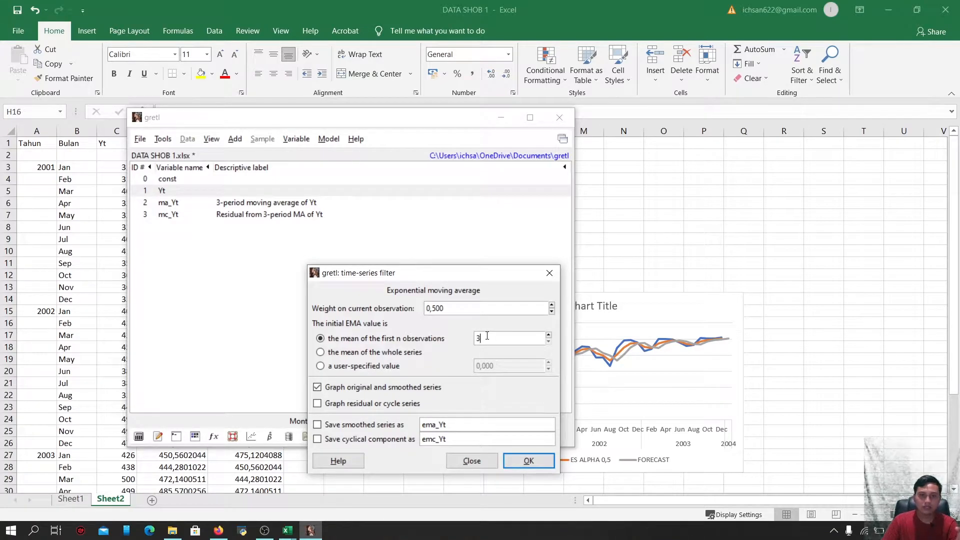
Enable the residual graph, save both the smoothed and cyclical series, and run the filter
left_click(317, 404)
left_click(317, 424)
left_click(317, 439)
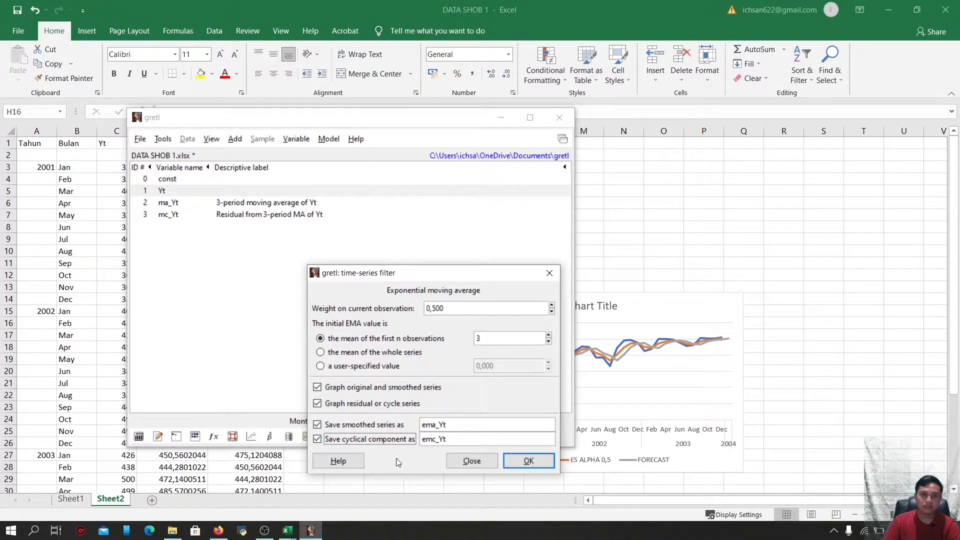
left_click(515, 461)
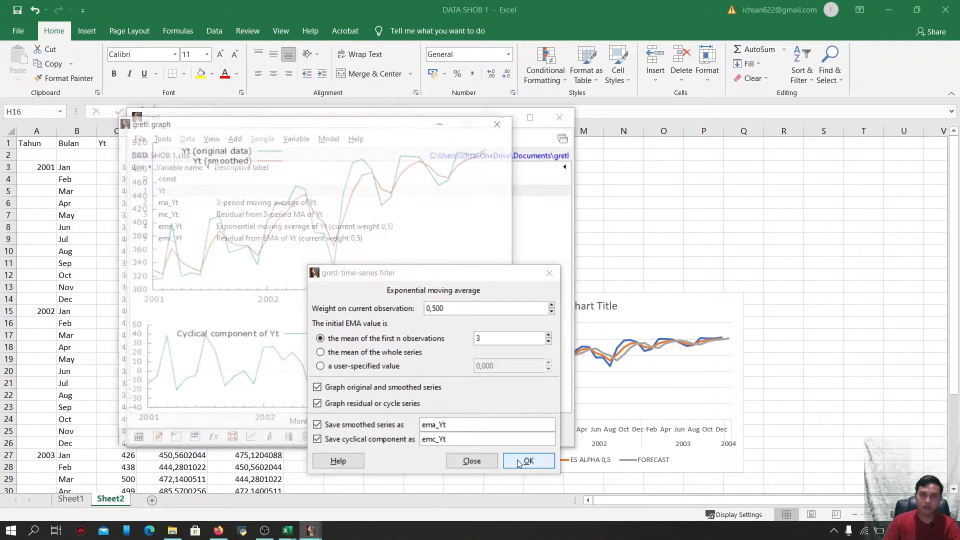
Close the filter dialog, minimize the gretl main window, and move the smoothed-series graph window beside the data
left_click(549, 279)
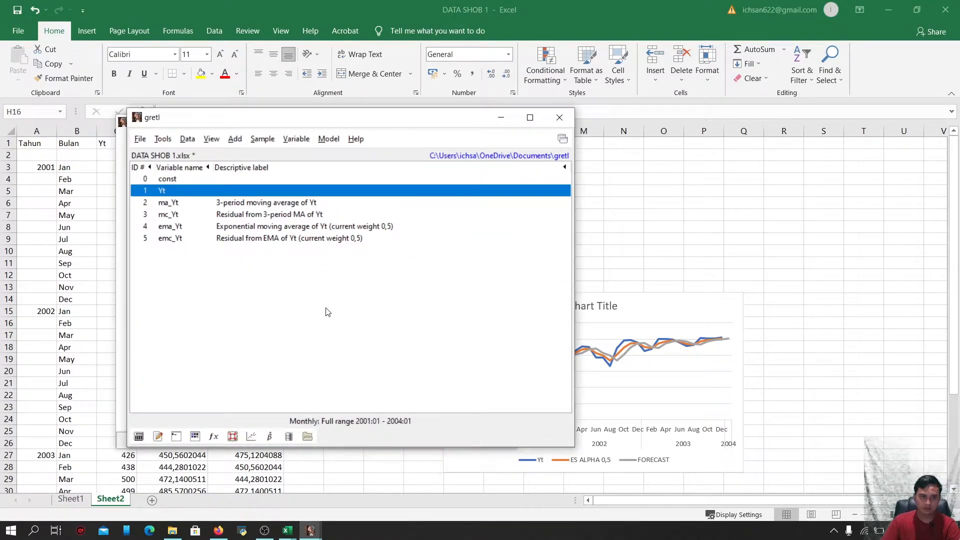
left_click(505, 120)
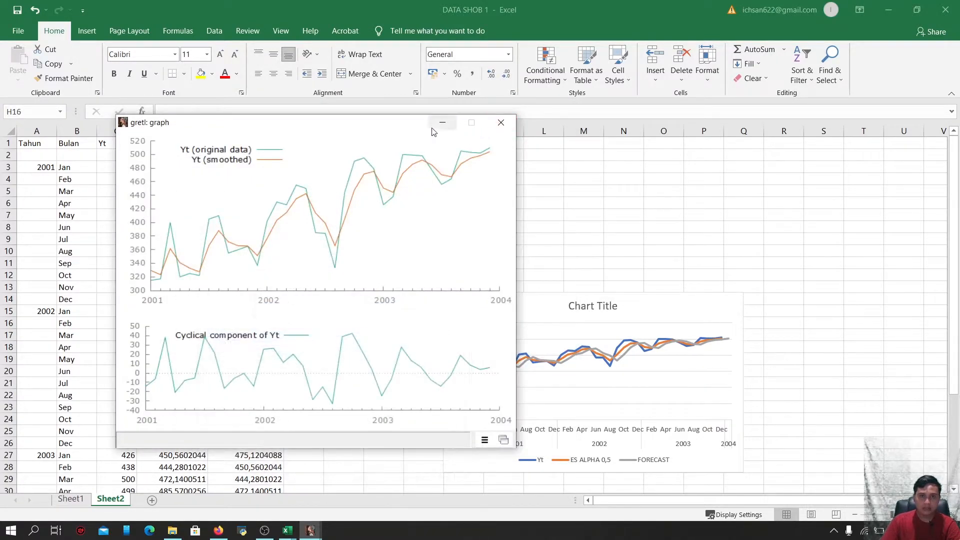
left_click_drag(387, 131, 321, 160)
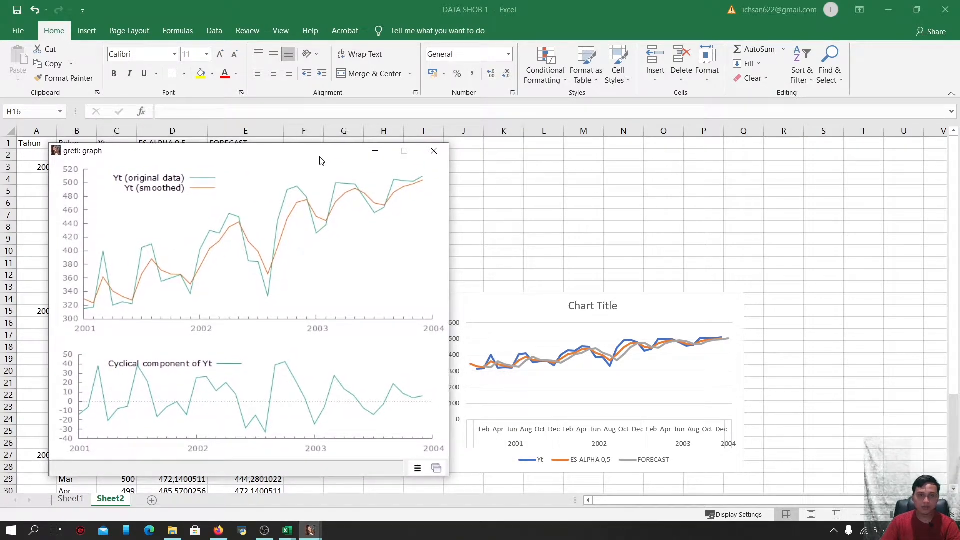
Move the Excel line chart upward and bring the gretl graph window back to the front
left_click(517, 300)
left_click_drag(535, 300, 562, 255)
mouse_move(310, 530)
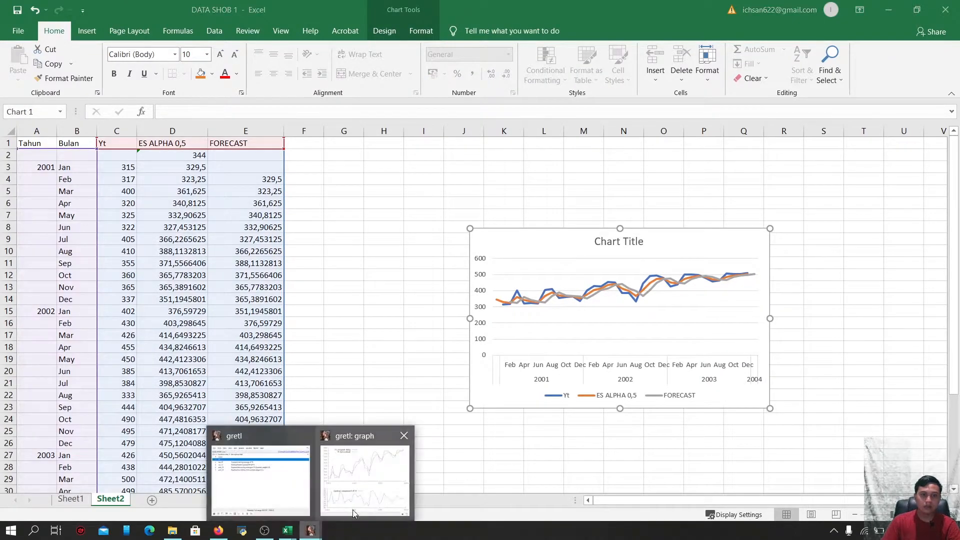
left_click(371, 501)
left_click_drag(265, 157, 283, 158)
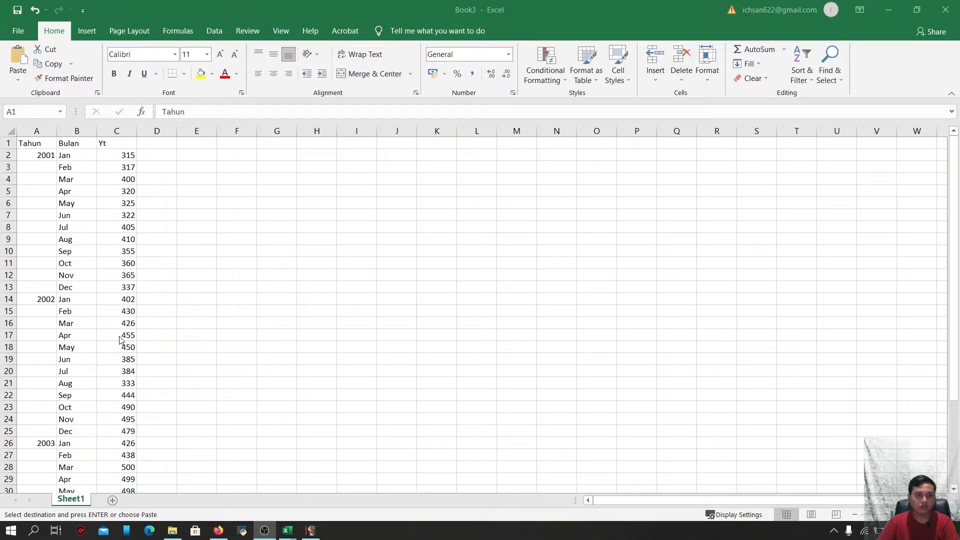
Paste the copied Tahun, Bulan and Yt columns into a new workbook
key("ctrl+v")
scroll(153, 329, "down", 3)
left_click(153, 330)
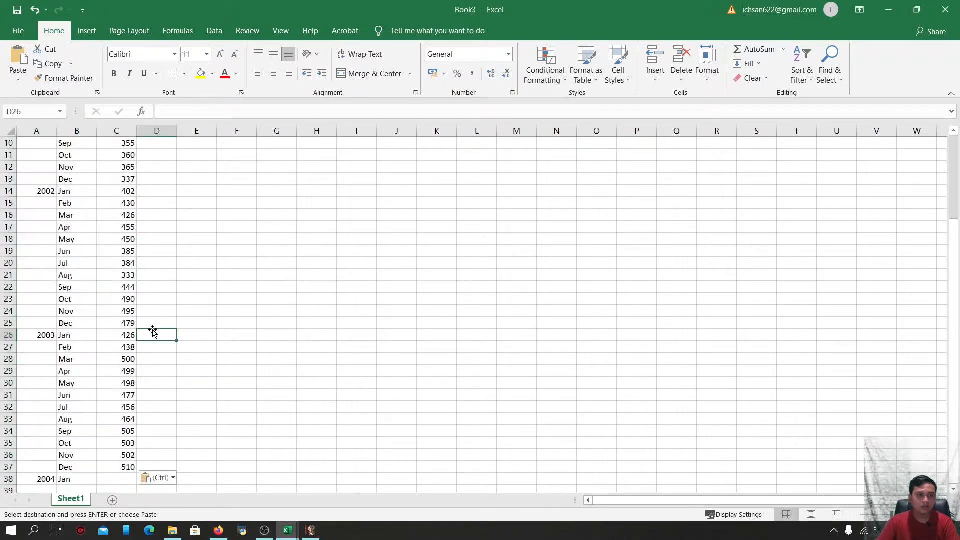
scroll(152, 325, "up", 3)
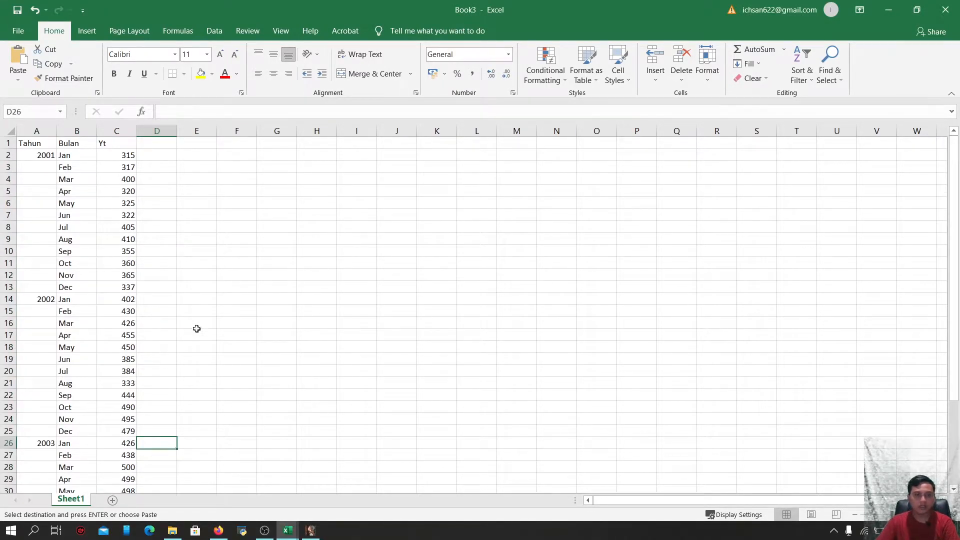
Enter the header CMA (12) in cell D1
left_click(154, 147)
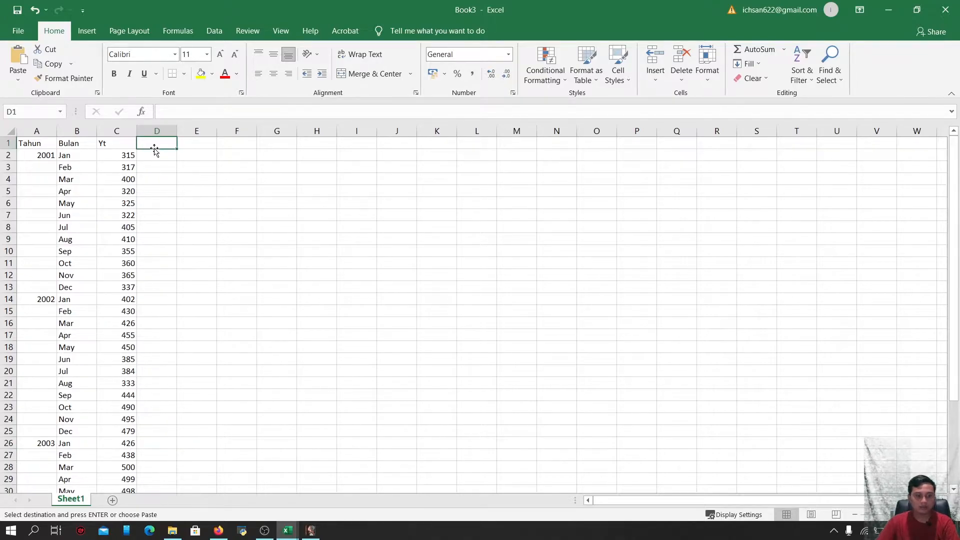
type("cma")
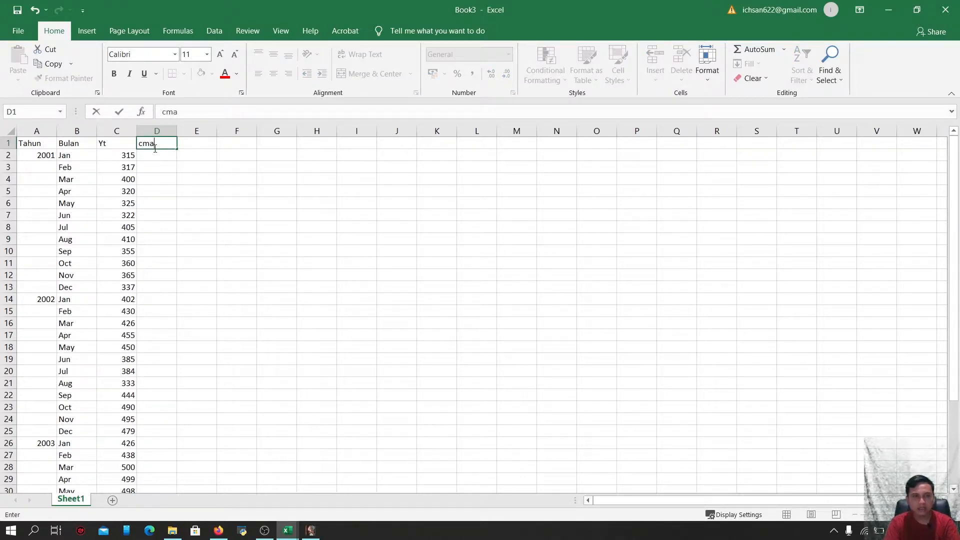
key("BackSpace")
key("BackSpace")
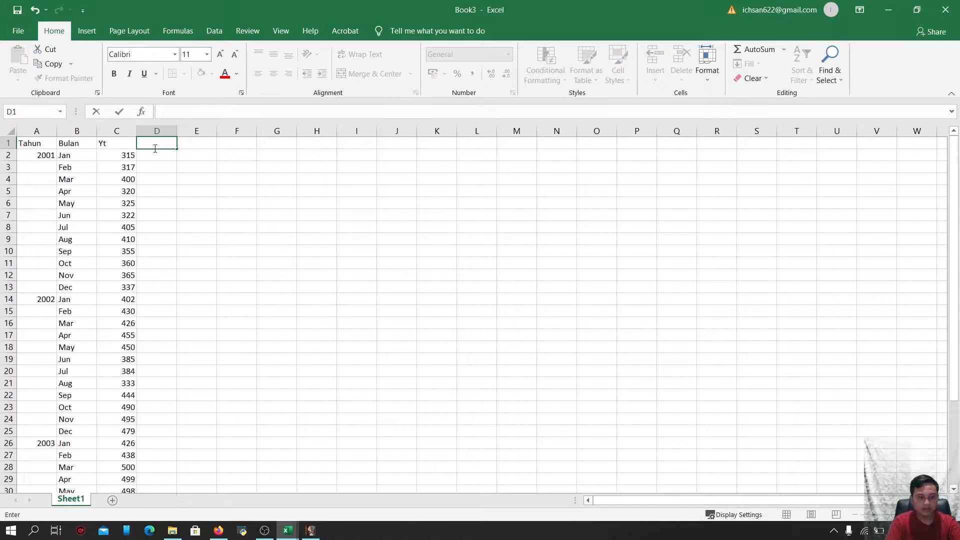
type("CMA")
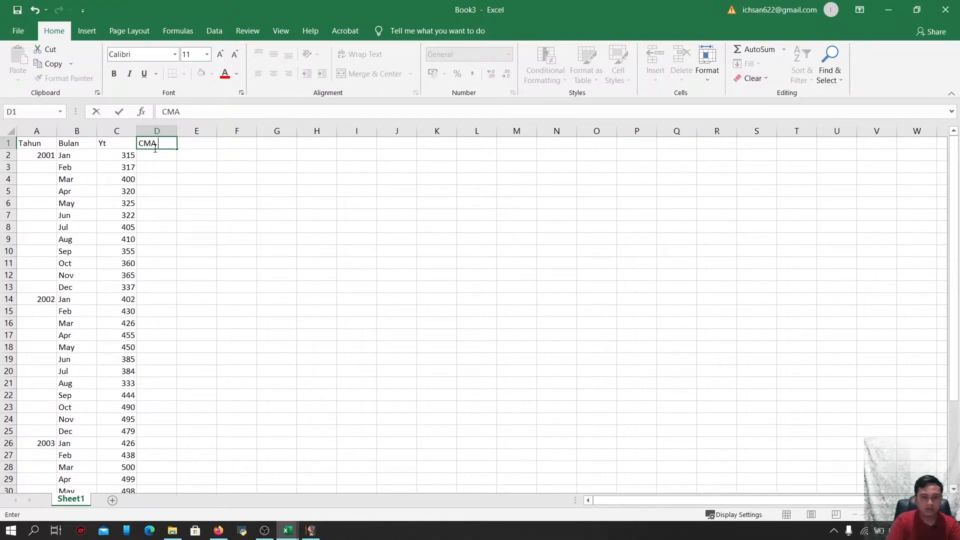
type(" (12")
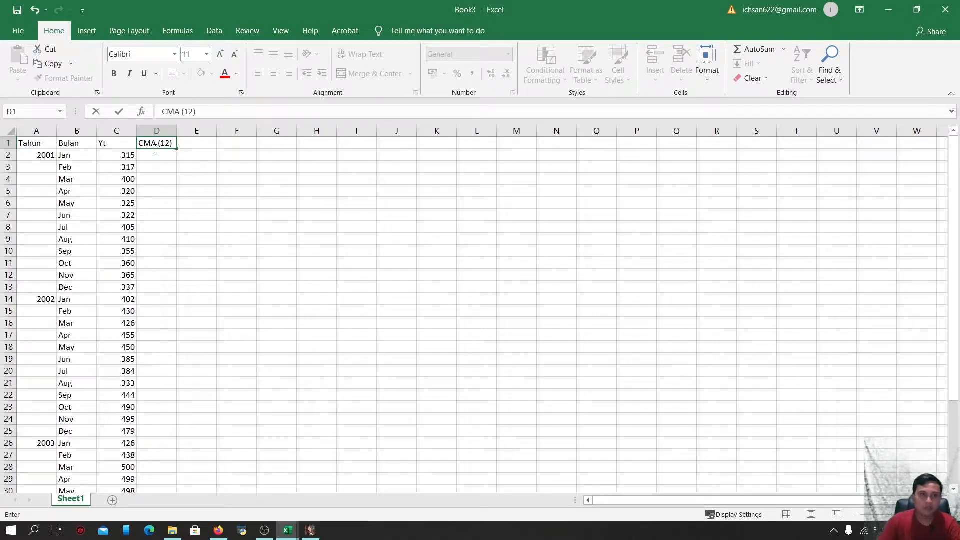
Enter =AVERAGE(C2:C13) in D7 for the first 12-month moving average
left_click(159, 217)
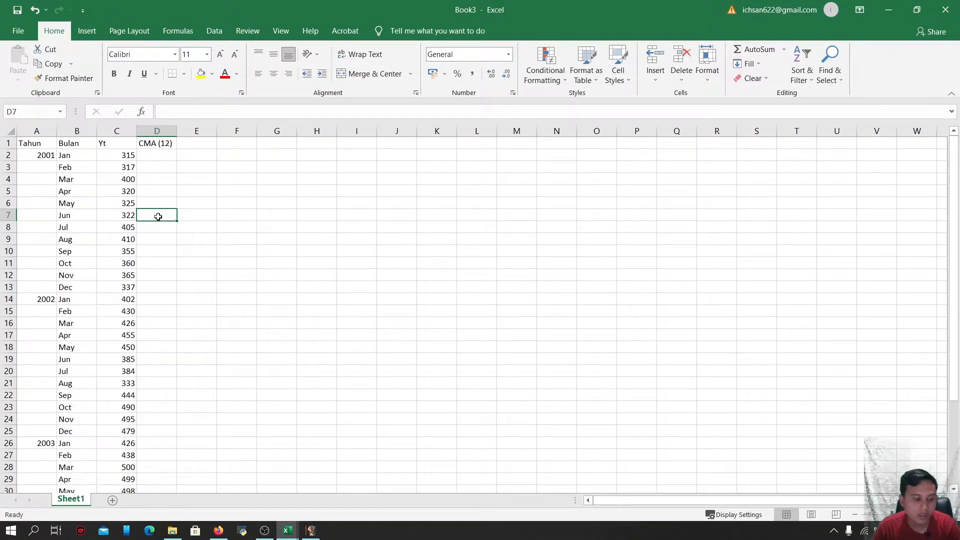
type("=")
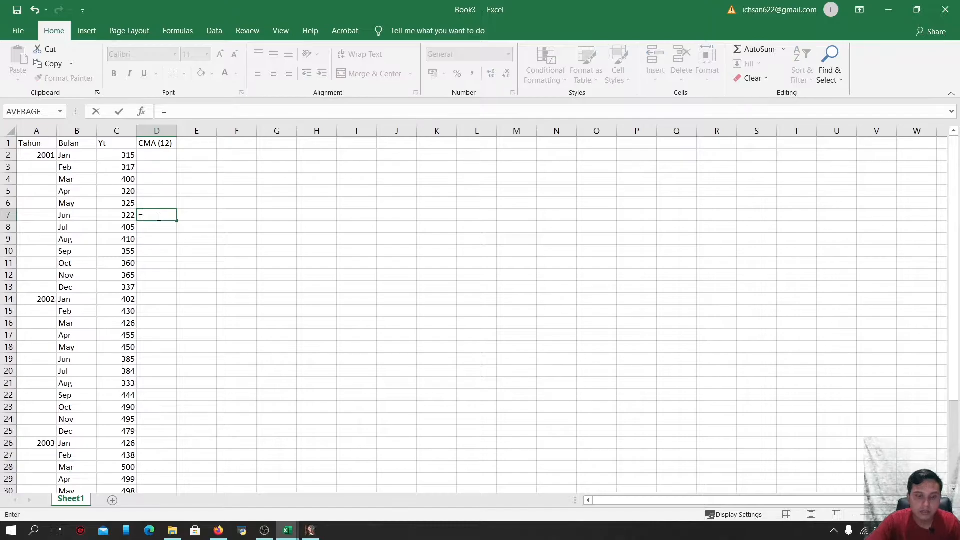
type("AVERAGE(")
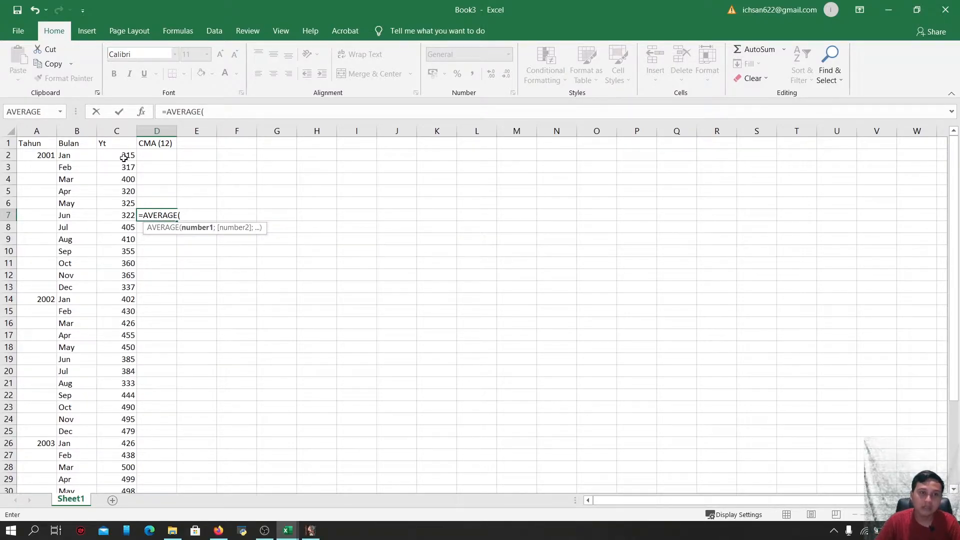
left_click_drag(124, 158, 125, 288)
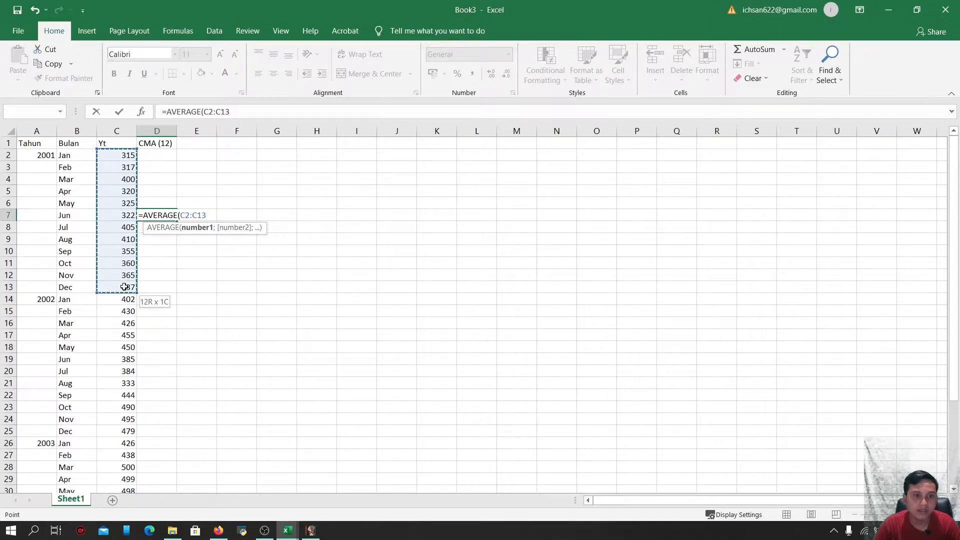
type(")")
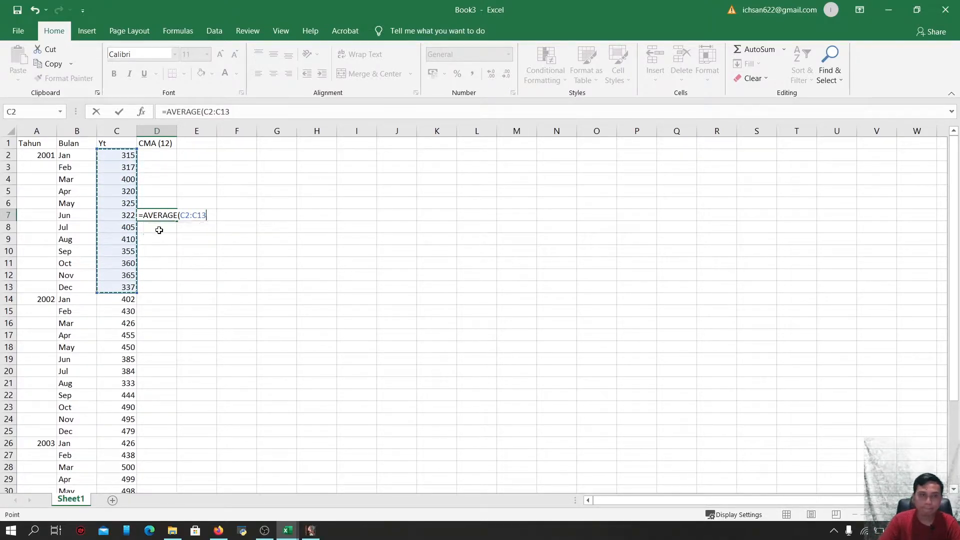
key("Return")
Widen column D and fill the D7 average formula down the CMA (12) column
left_click(149, 213)
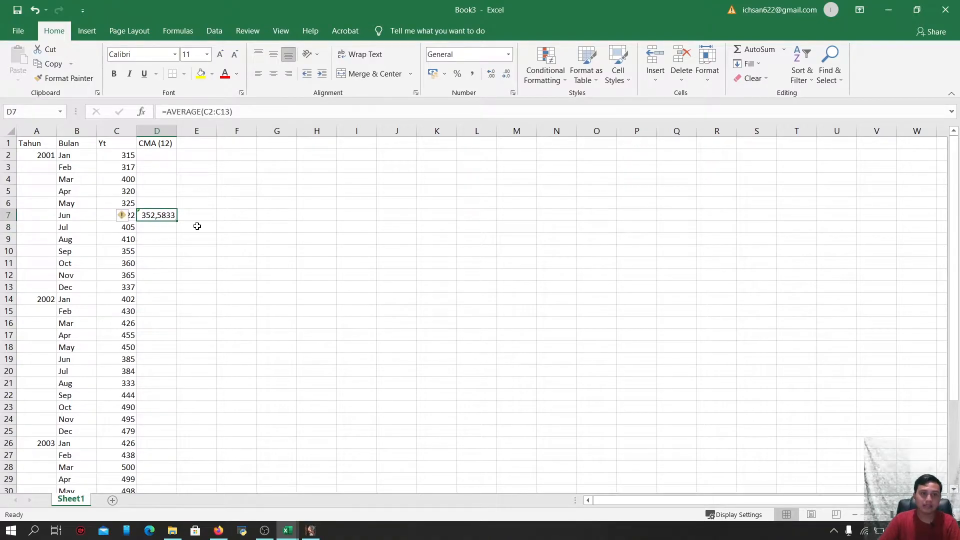
left_click_drag(177, 132, 200, 136)
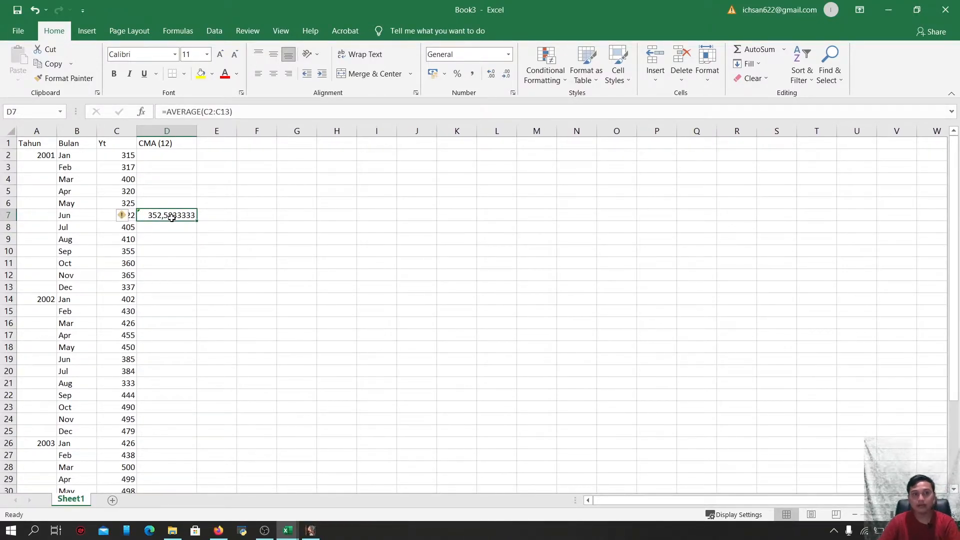
left_click_drag(194, 226, 188, 441)
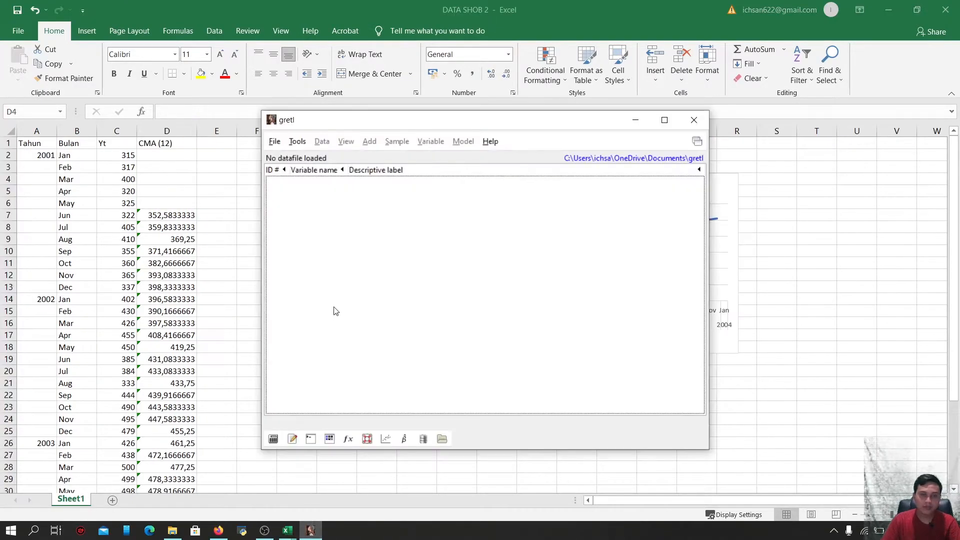
Open DATA SHOB 2.xlsx in gretl from the permodelan folder on New Volume (D:), filtering for Excel files
left_click(275, 144)
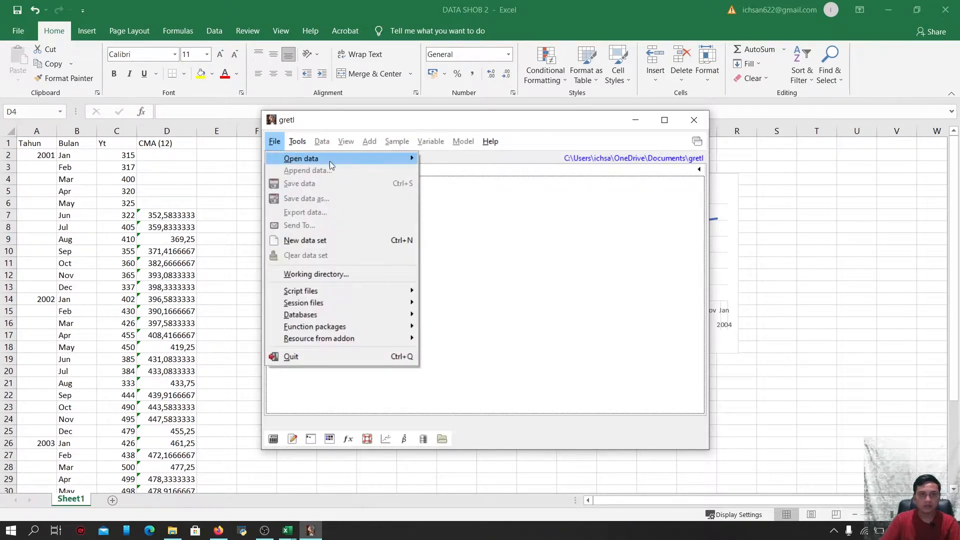
mouse_move(321, 159)
left_click(449, 164)
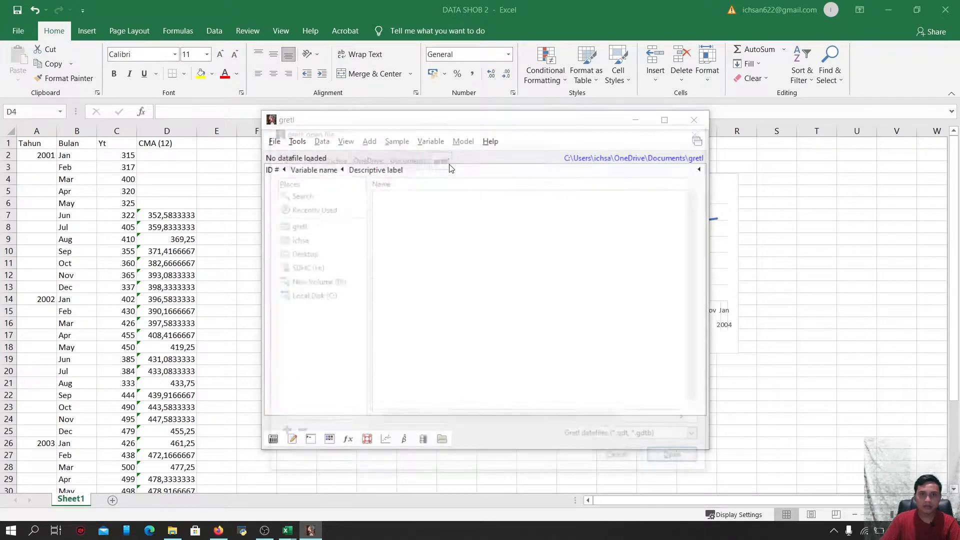
left_click(701, 440)
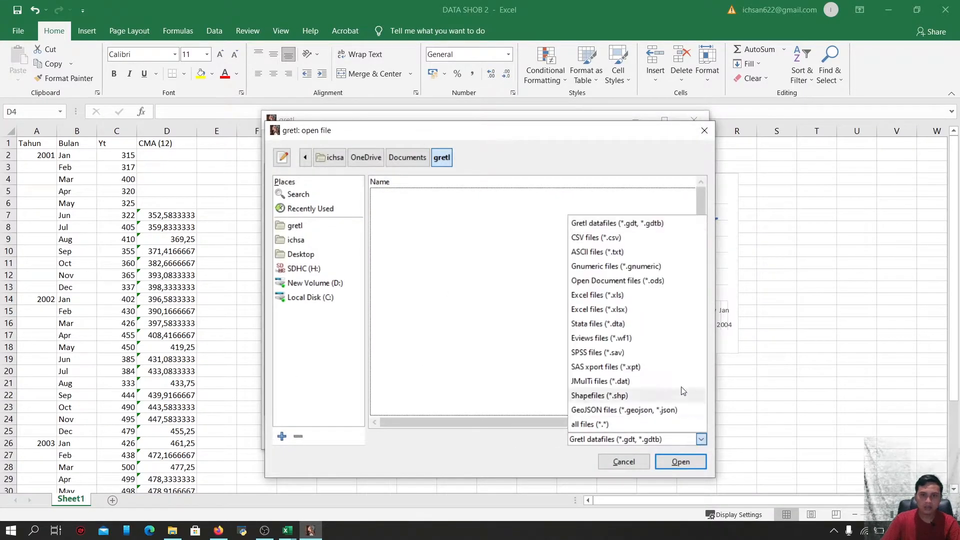
left_click(635, 313)
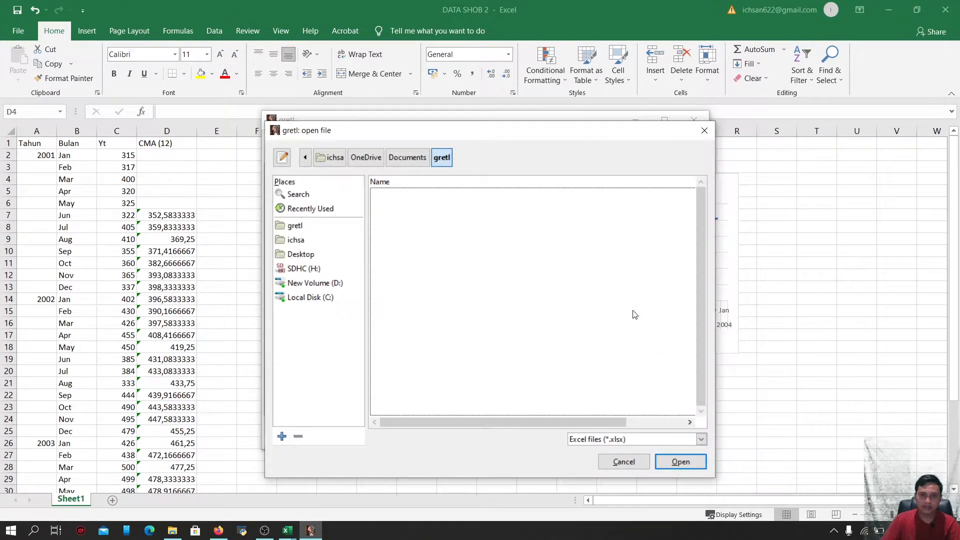
left_click(336, 286)
scroll(418, 280, "down", 3)
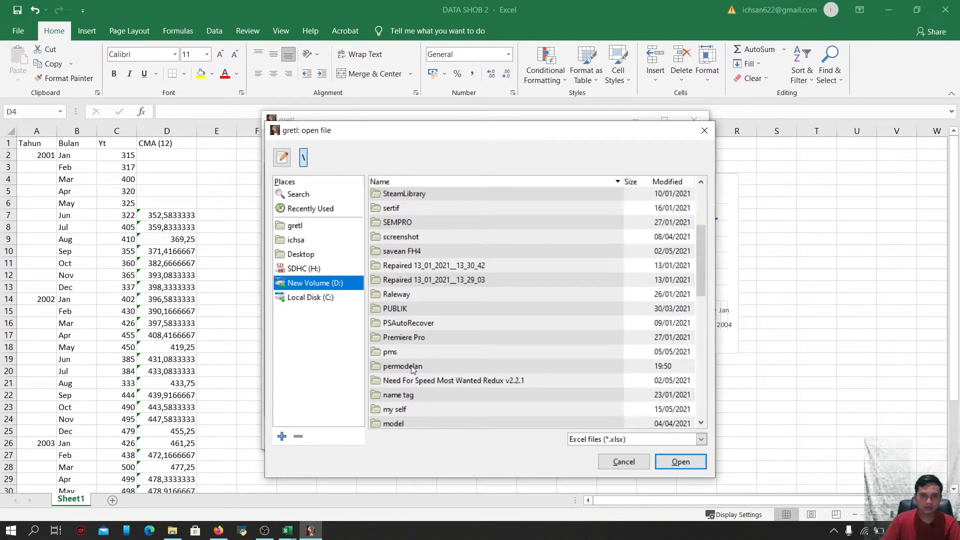
double_click(411, 365)
left_click(429, 227)
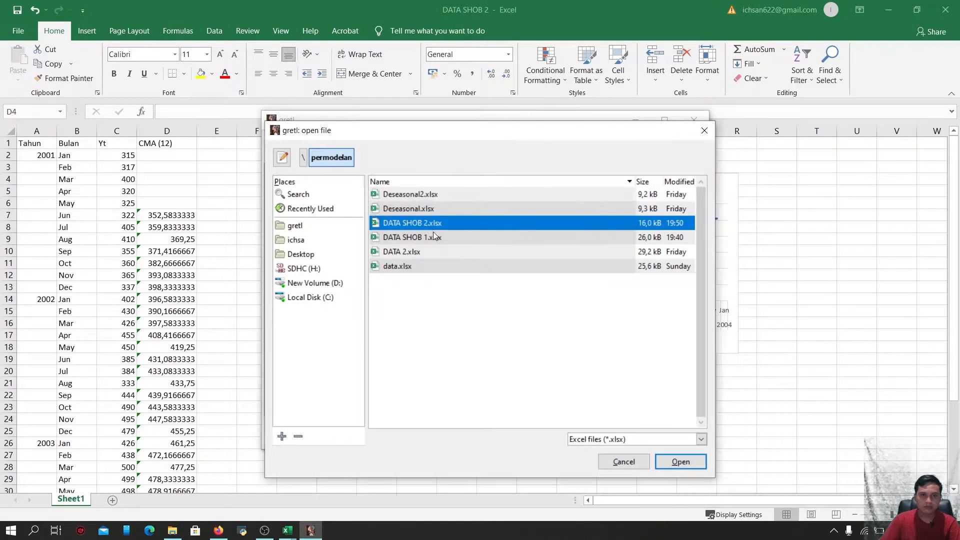
left_click(661, 465)
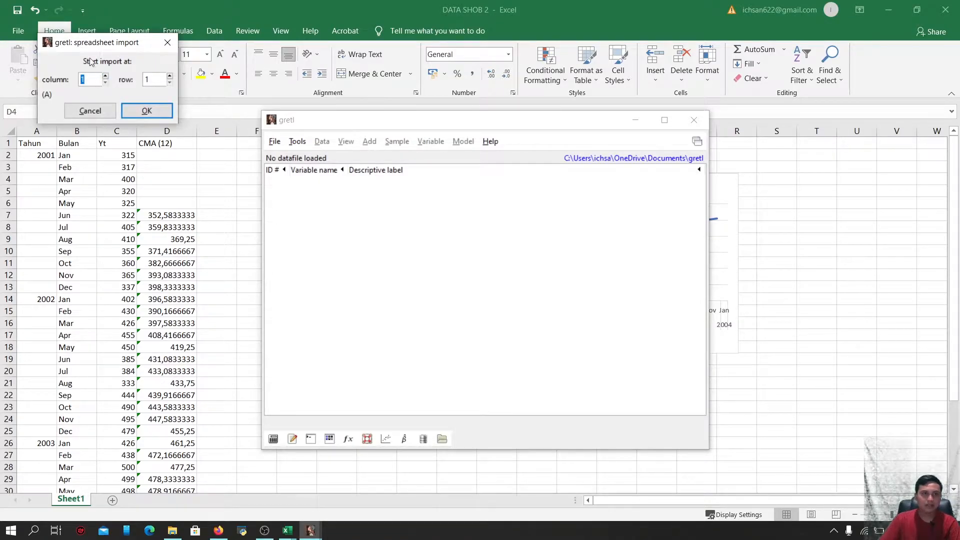
Set the spreadsheet import to start at column 3, row 2
left_click_drag(95, 44, 122, 72)
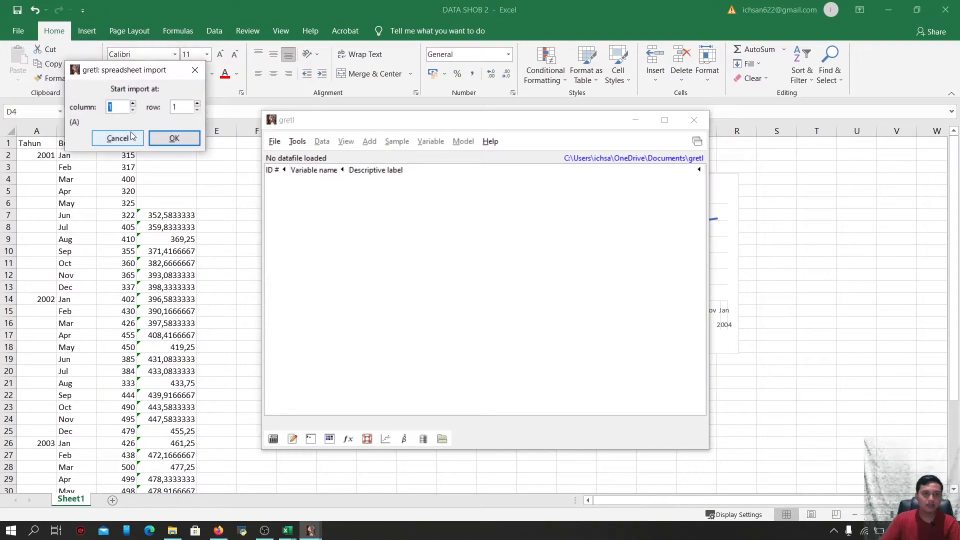
type("3")
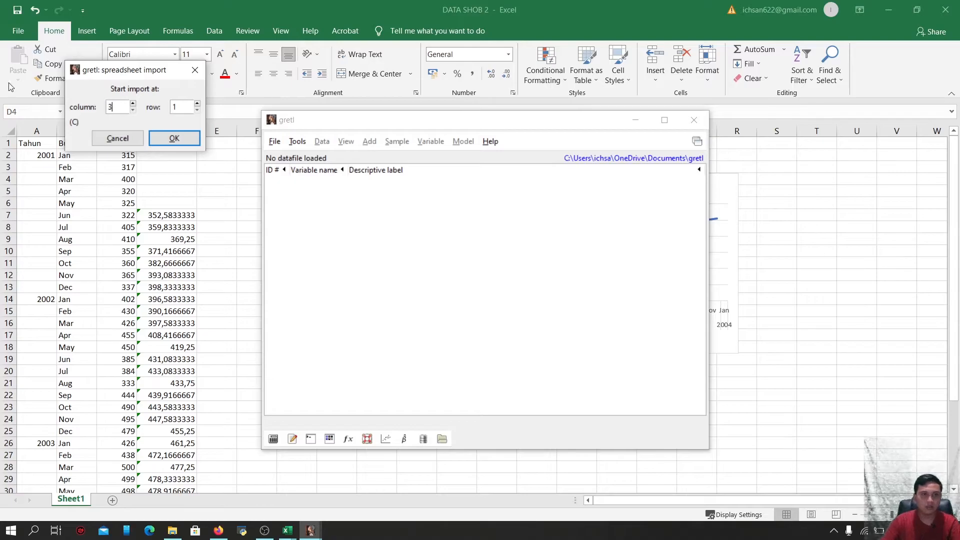
key("BackSpace")
type("2")
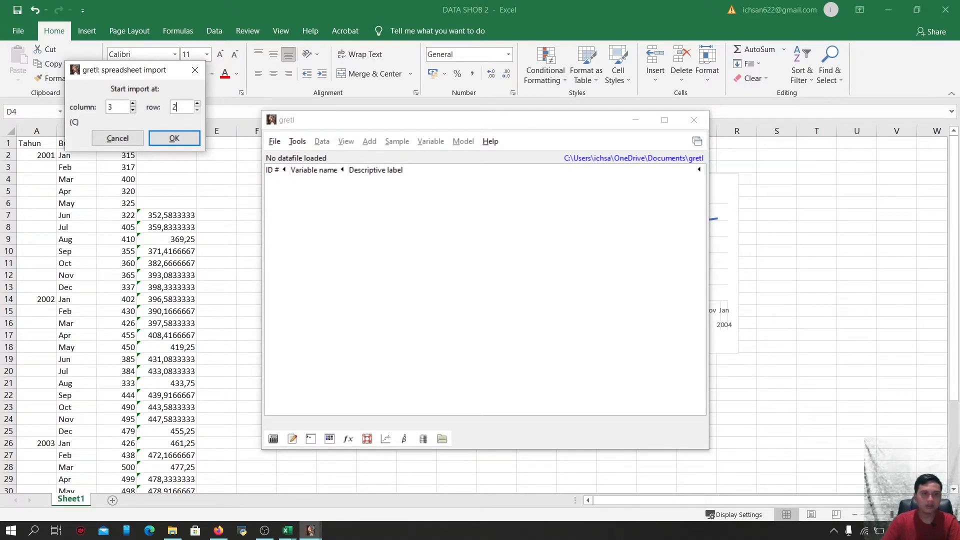
left_click(184, 138)
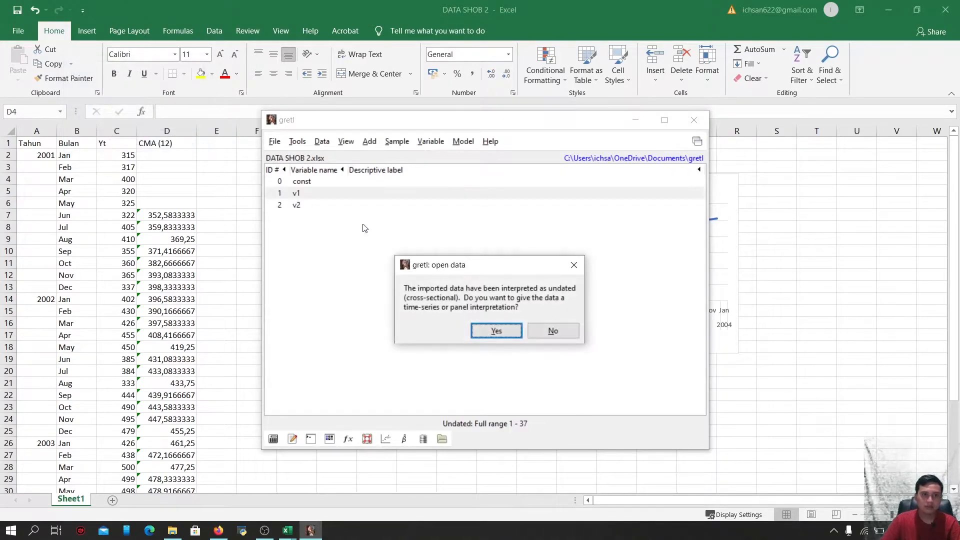
Give the imported data a monthly time-series structure starting at 2001:01
left_click(504, 329)
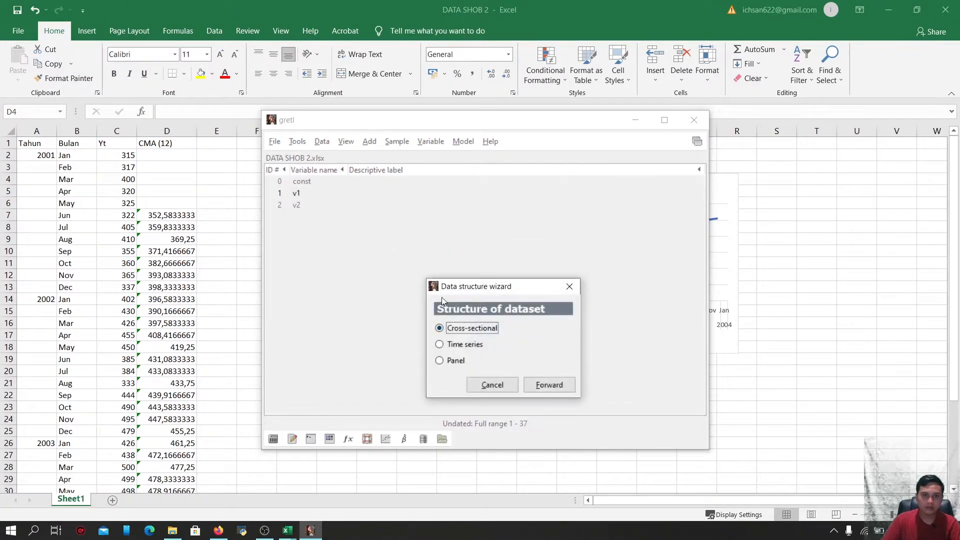
left_click(445, 346)
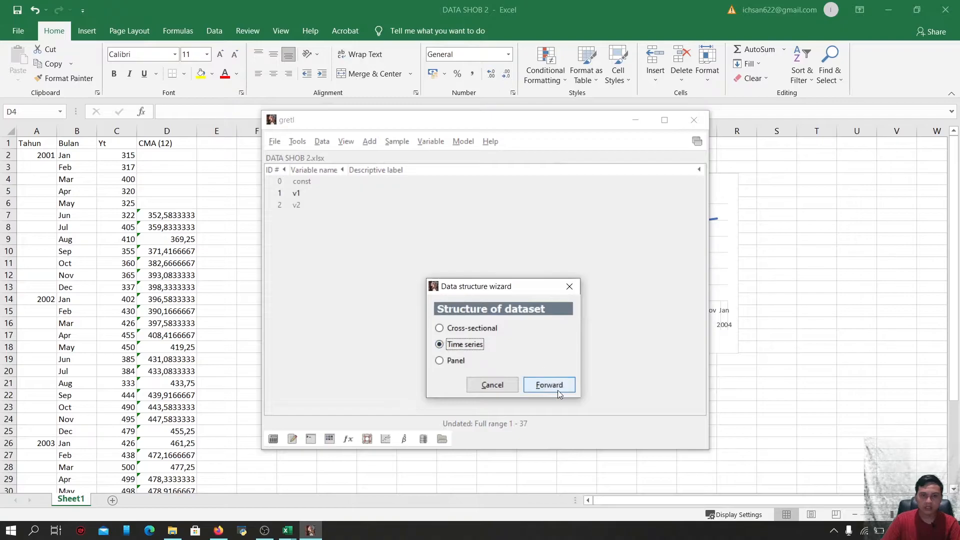
left_click(556, 388)
left_click(441, 360)
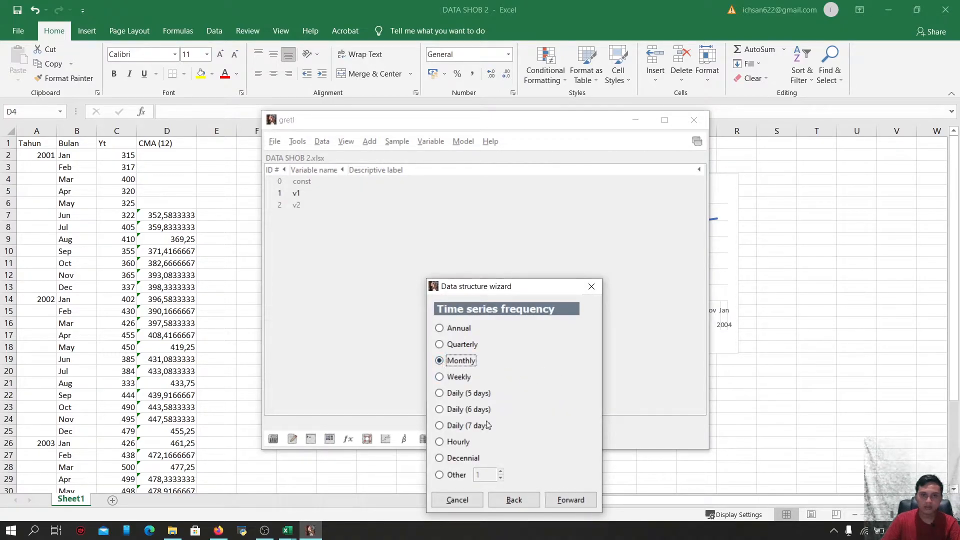
left_click(565, 500)
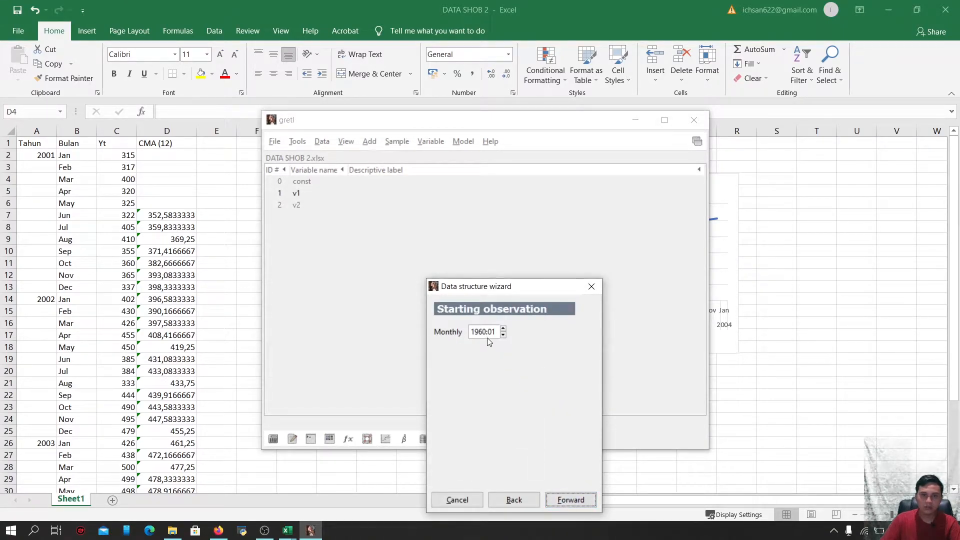
key("BackSpace")
key("BackSpace")
key("BackSpace")
key("BackSpace")
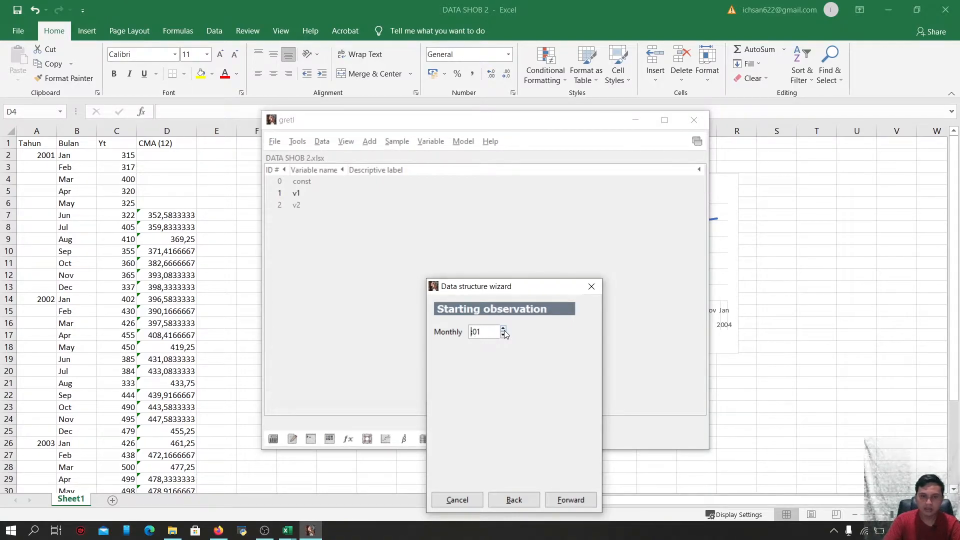
type("2001")
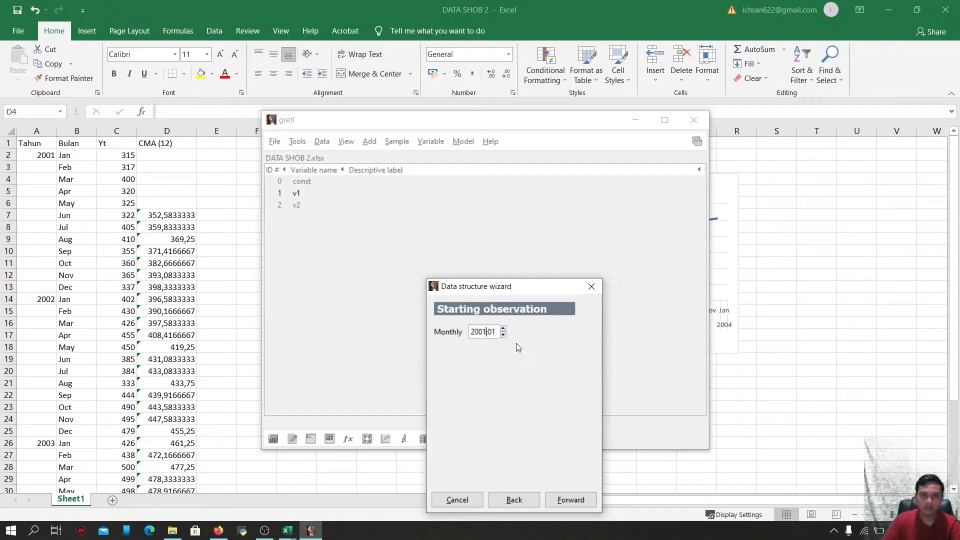
left_click(562, 498)
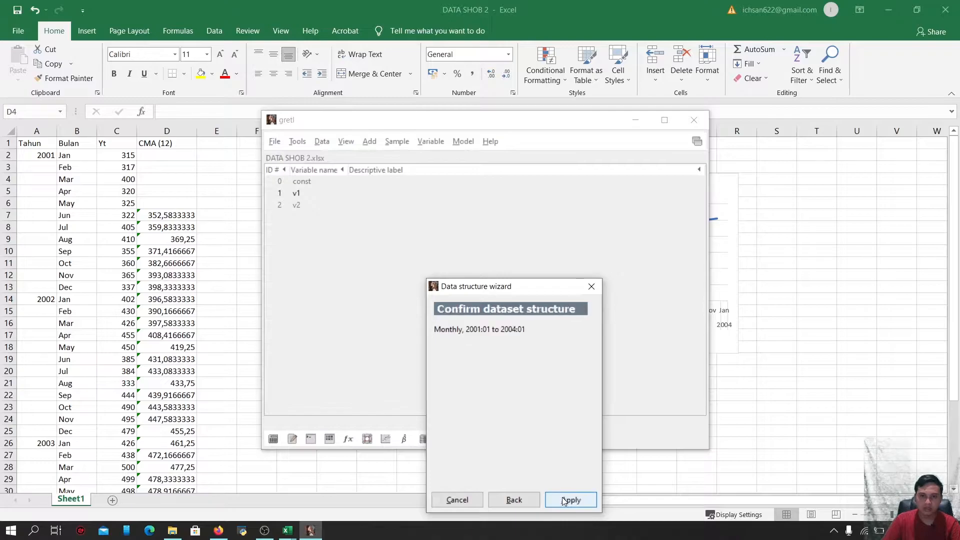
left_click(571, 500)
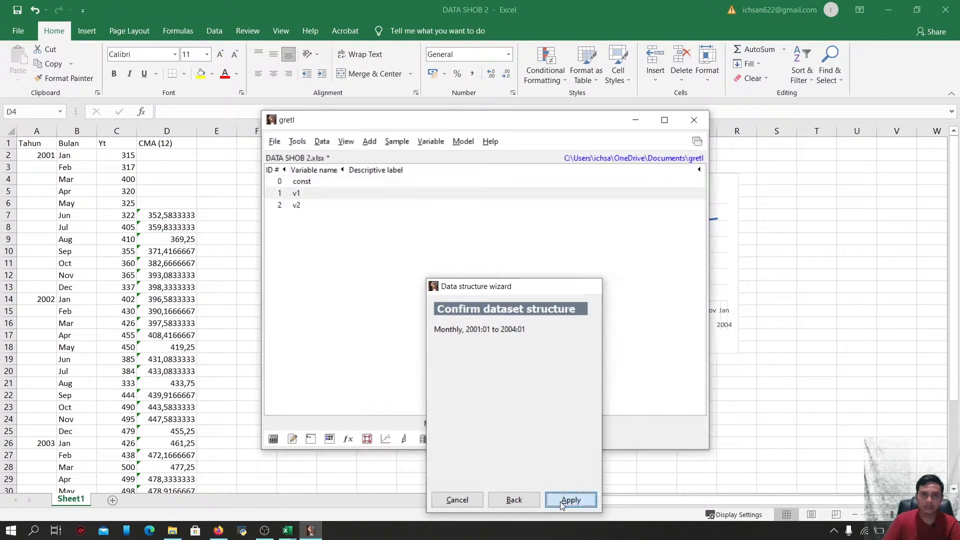
Delete the variable v2 from the gretl dataset
left_click(329, 207)
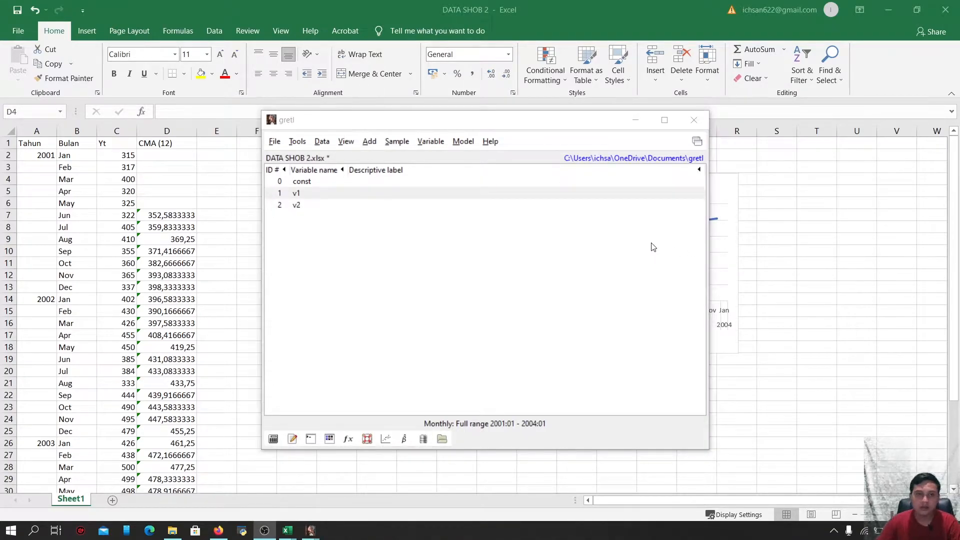
right_click(309, 206)
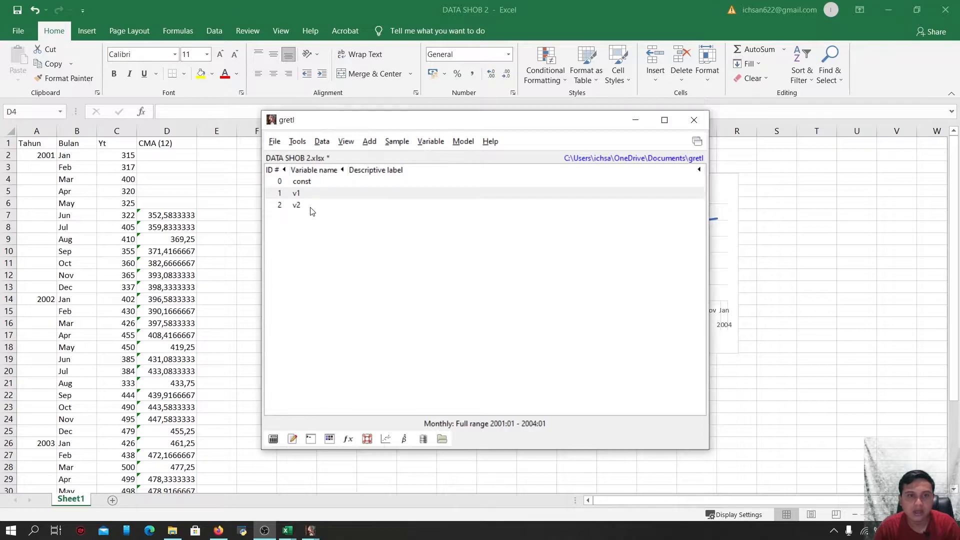
left_click(306, 206)
left_click(306, 206)
right_click(304, 204)
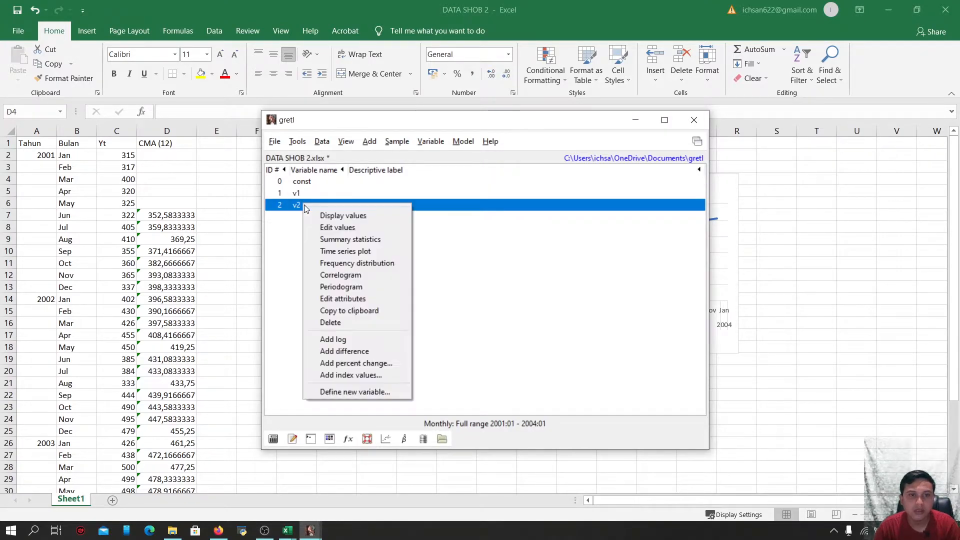
left_click(379, 324)
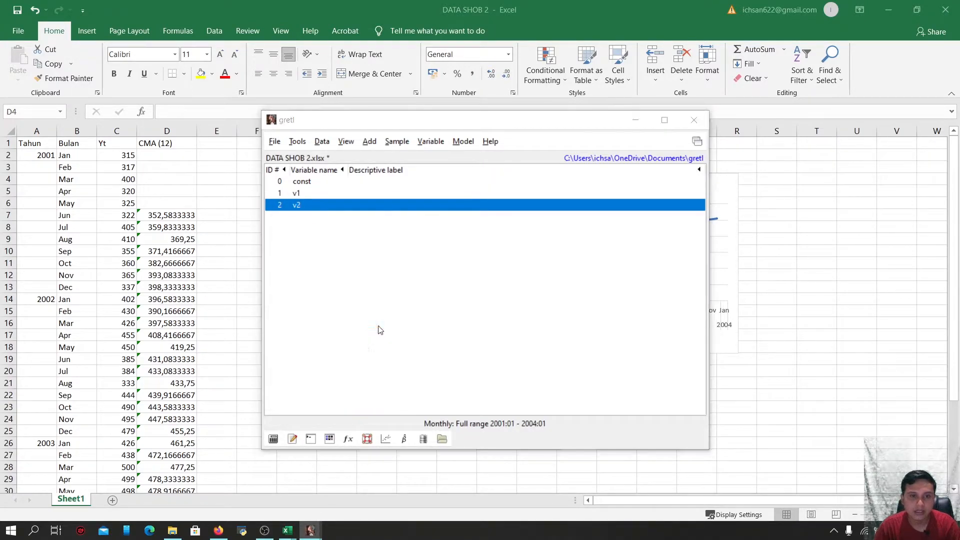
left_click(461, 322)
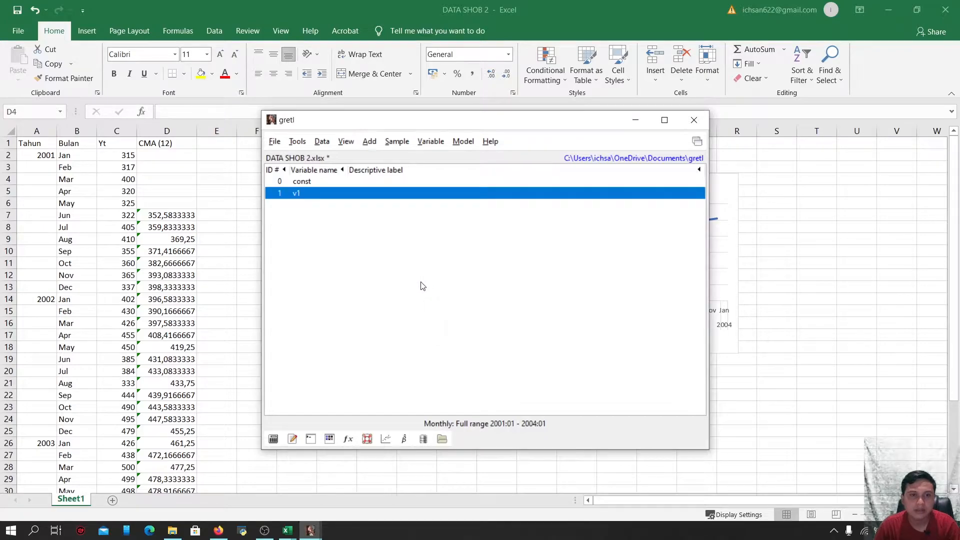
Rename variable v1 to Yt through its attributes
right_click(333, 194)
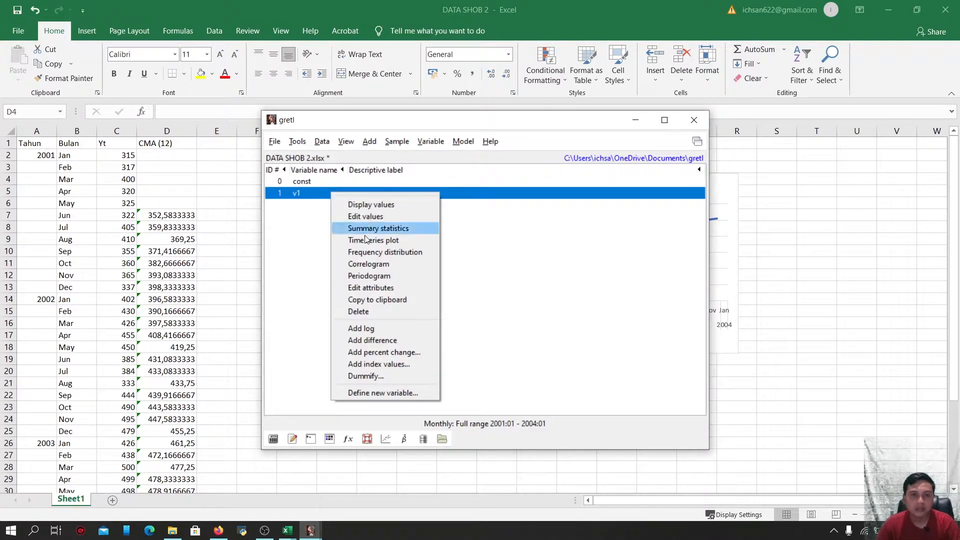
left_click(398, 288)
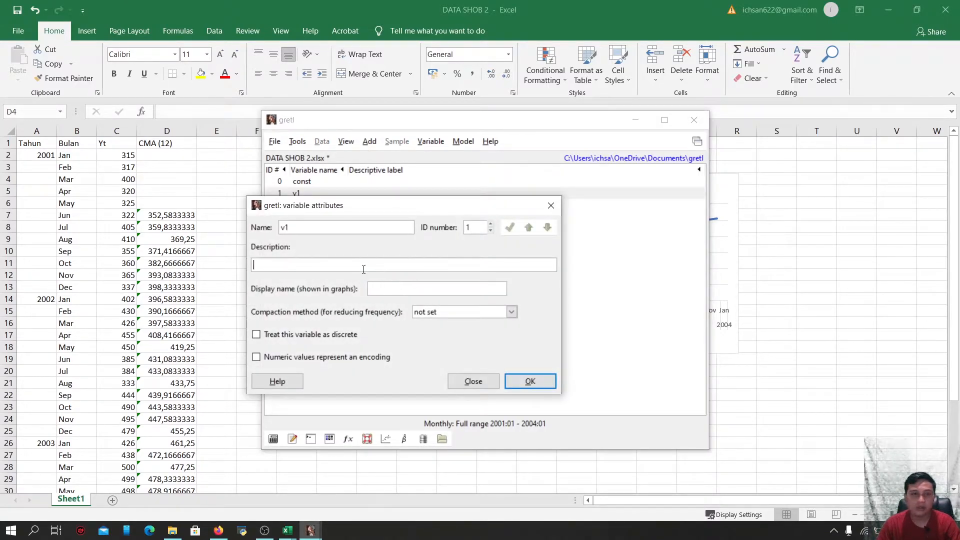
left_click(351, 228)
key("BackSpace")
key("BackSpace")
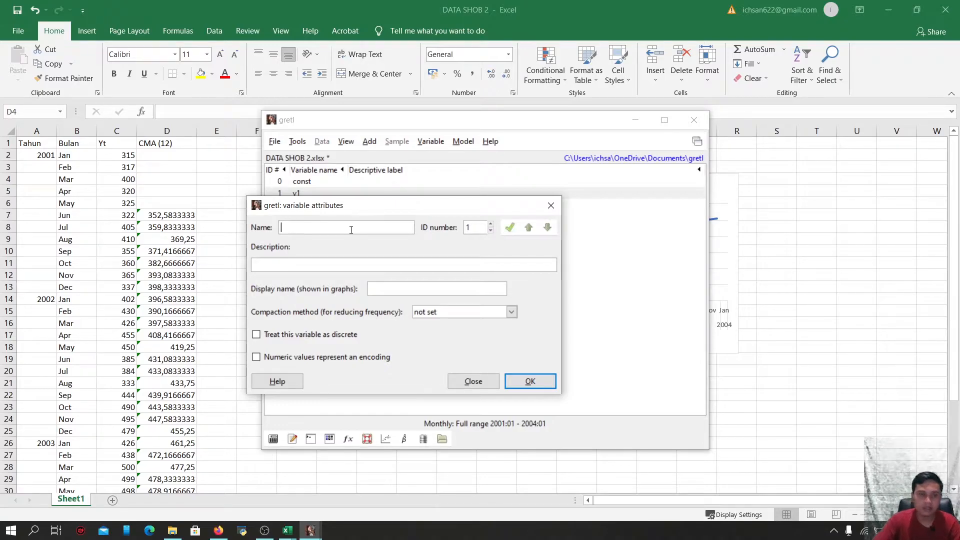
type("y")
key("BackSpace")
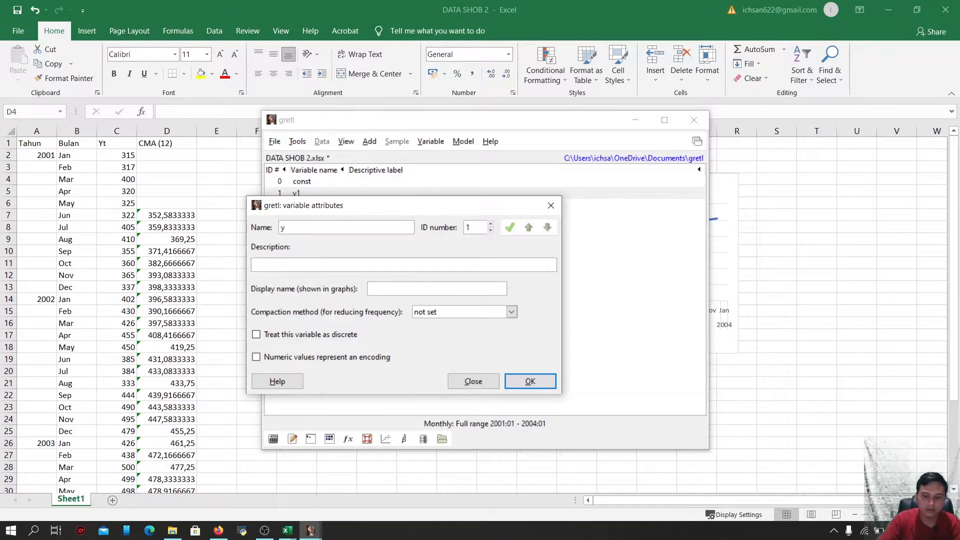
type("Yt")
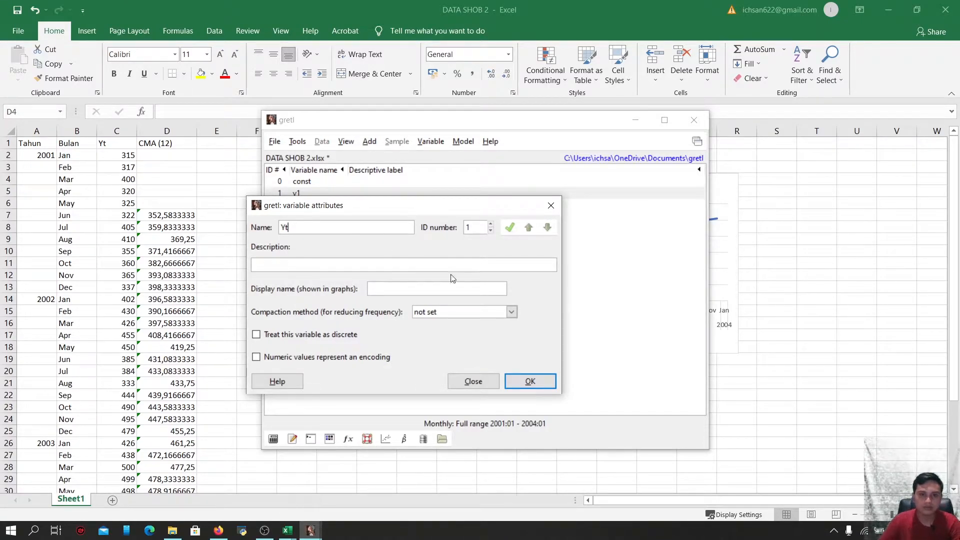
left_click(536, 386)
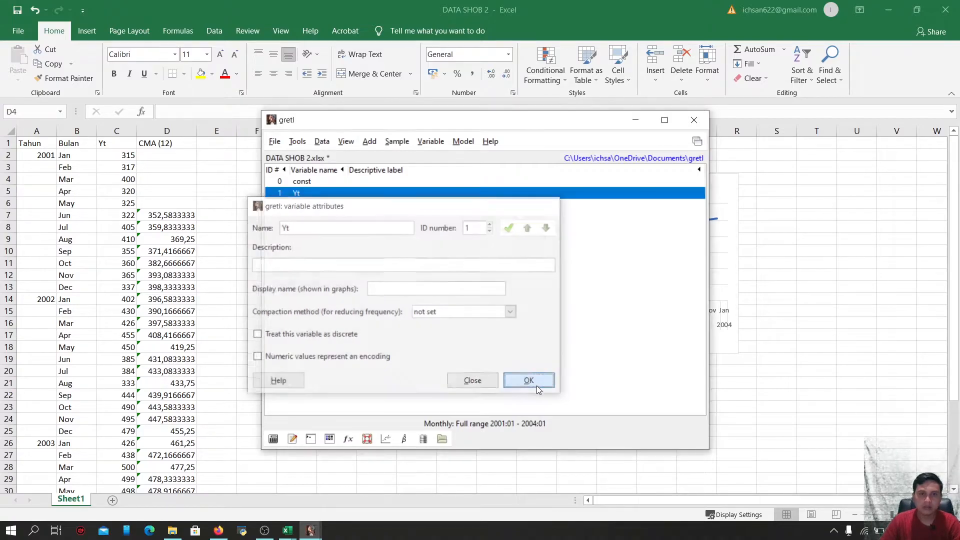
Apply a centered 12-observation simple moving average filter to Yt, graphing residuals and saving ma_Yt and mc_Yt
left_click(431, 142)
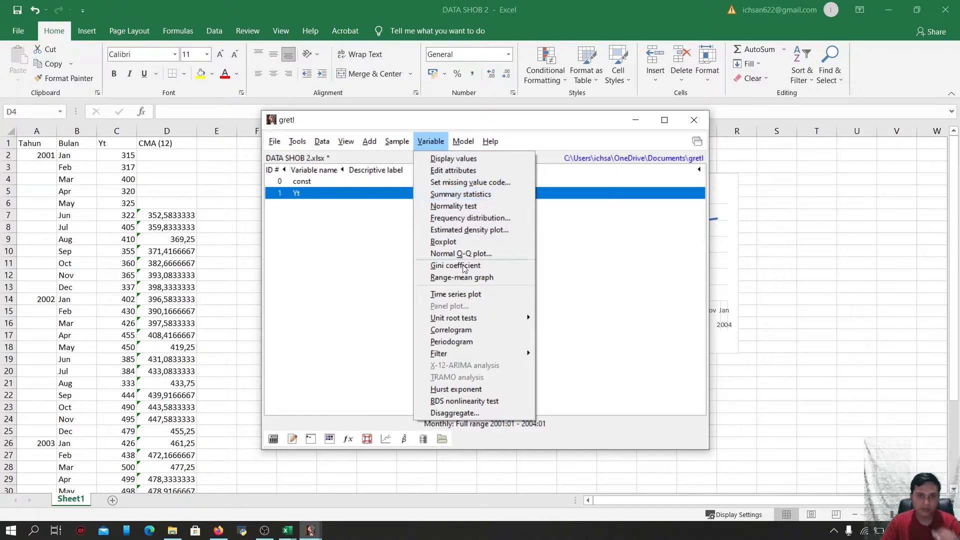
mouse_move(475, 353)
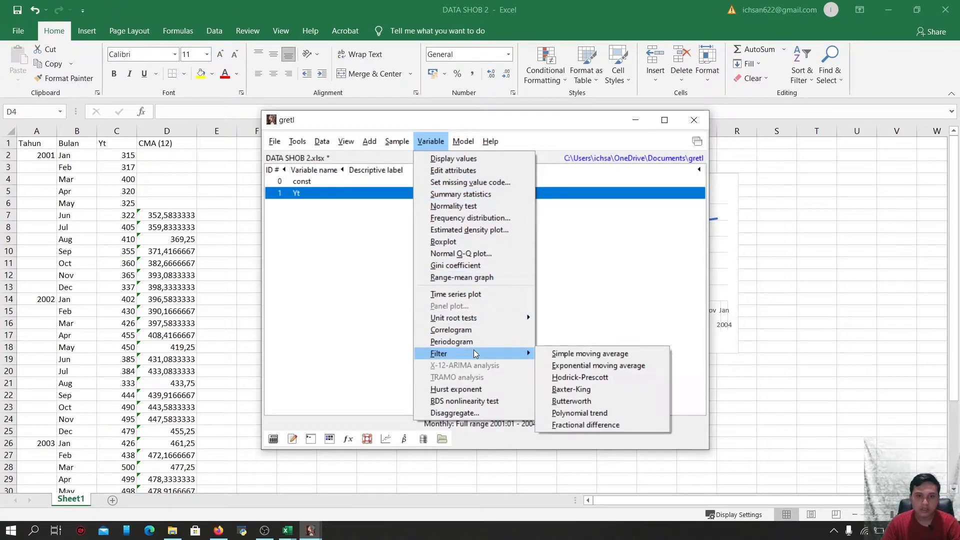
left_click(574, 355)
left_click(610, 325)
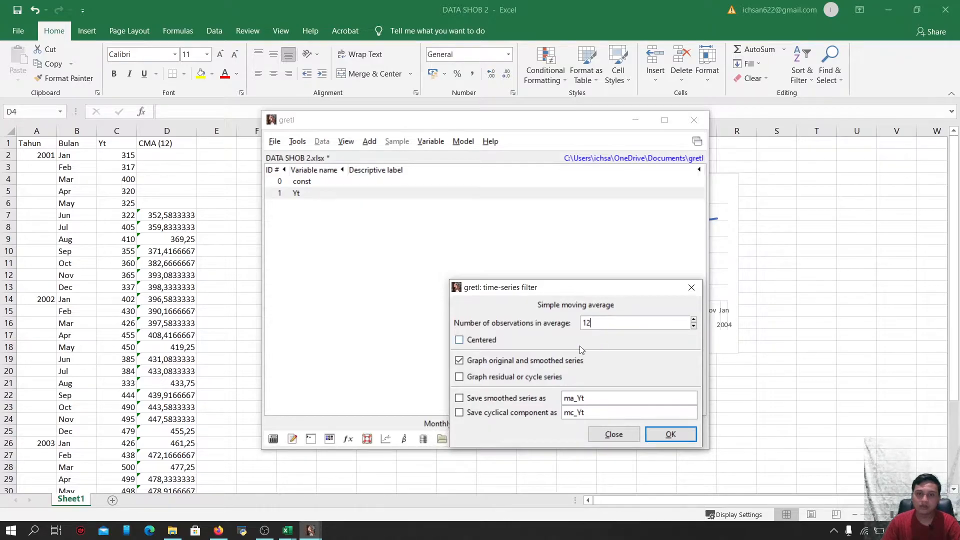
left_click(459, 340)
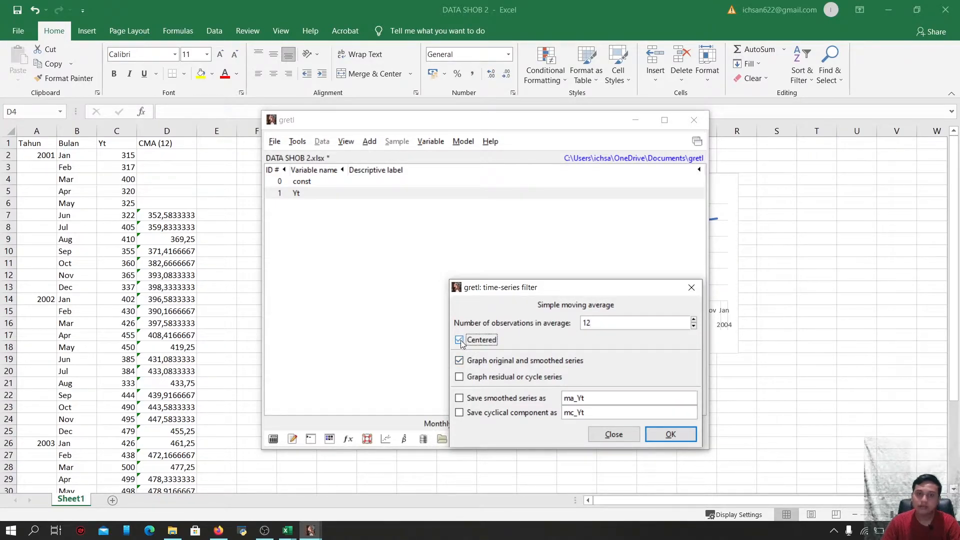
left_click(459, 377)
left_click(459, 398)
left_click(459, 413)
left_click(673, 435)
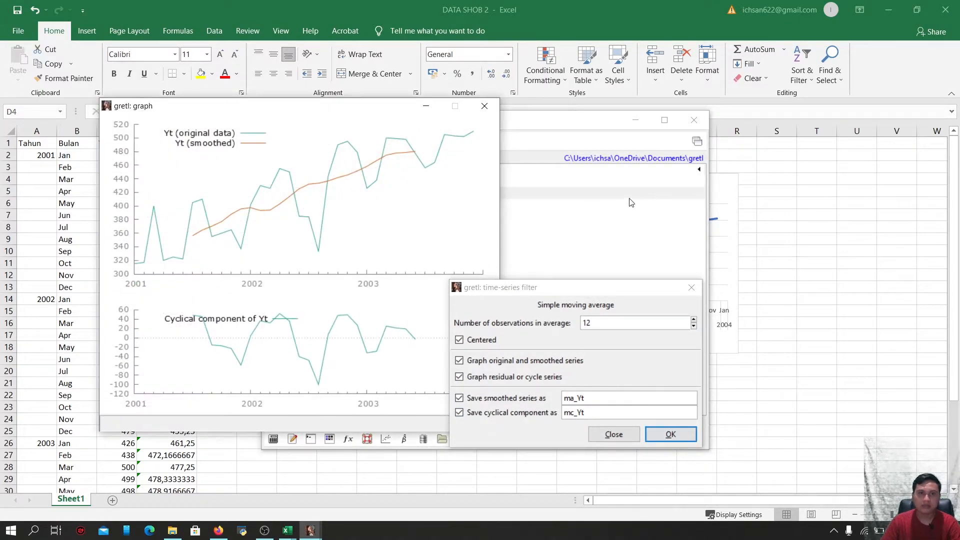
Close the filter dialog and compare the gretl moving-average graph with the Excel chart
left_click(690, 288)
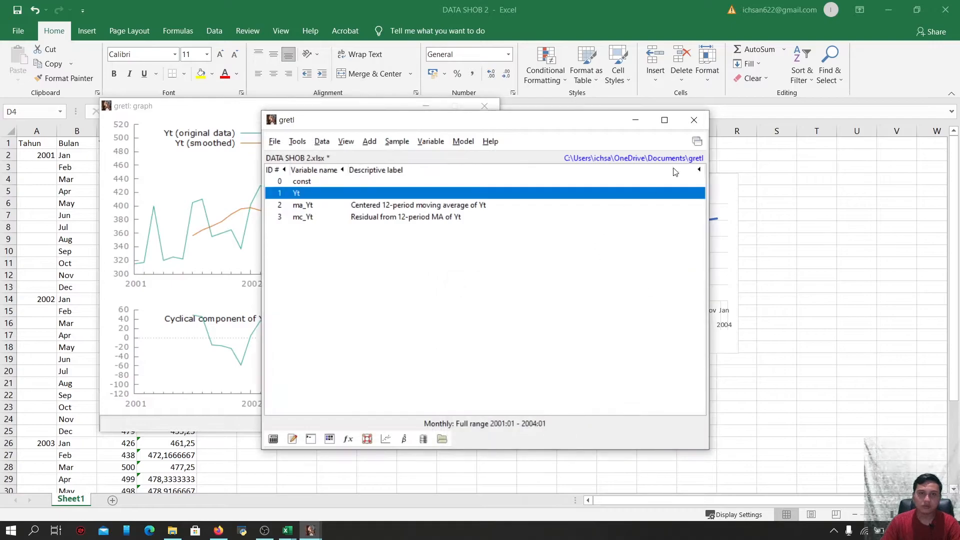
left_click(634, 122)
left_click_drag(385, 111, 322, 124)
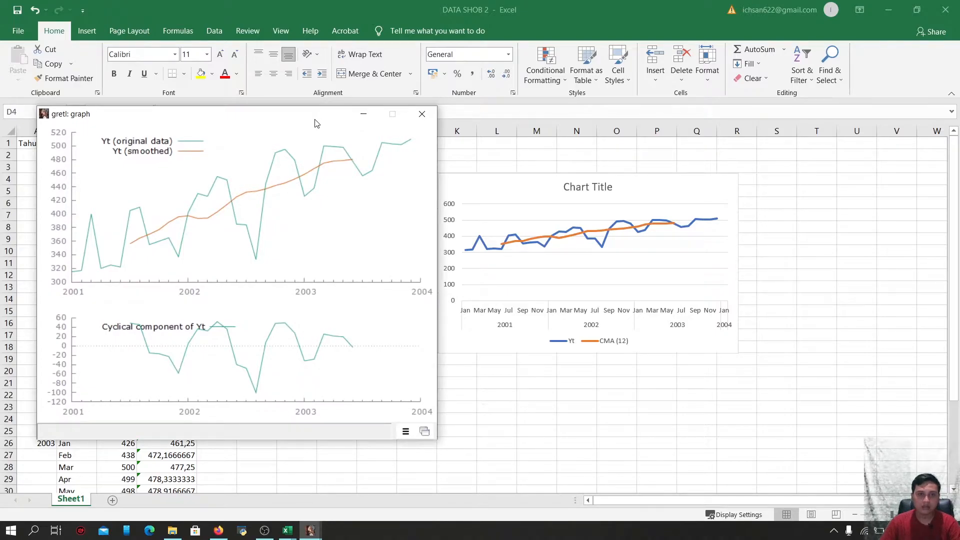
left_click_drag(313, 122, 299, 123)
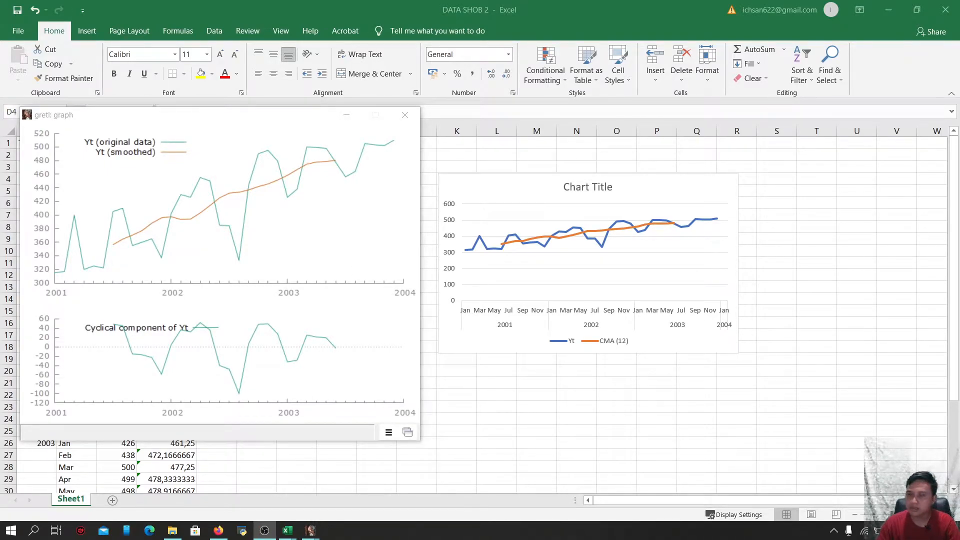
left_click(347, 116)
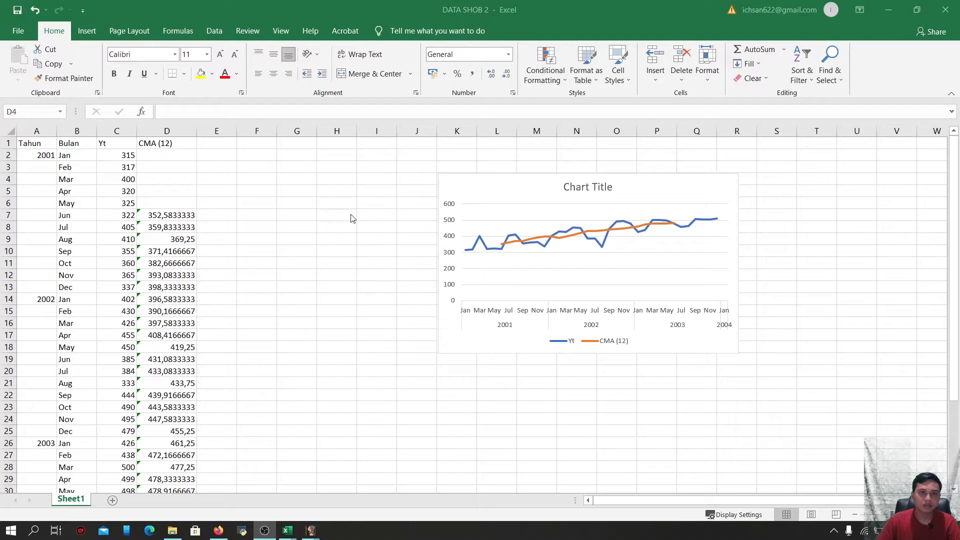
Label column E with the header CMA (12)
left_click(217, 145)
left_click(216, 144)
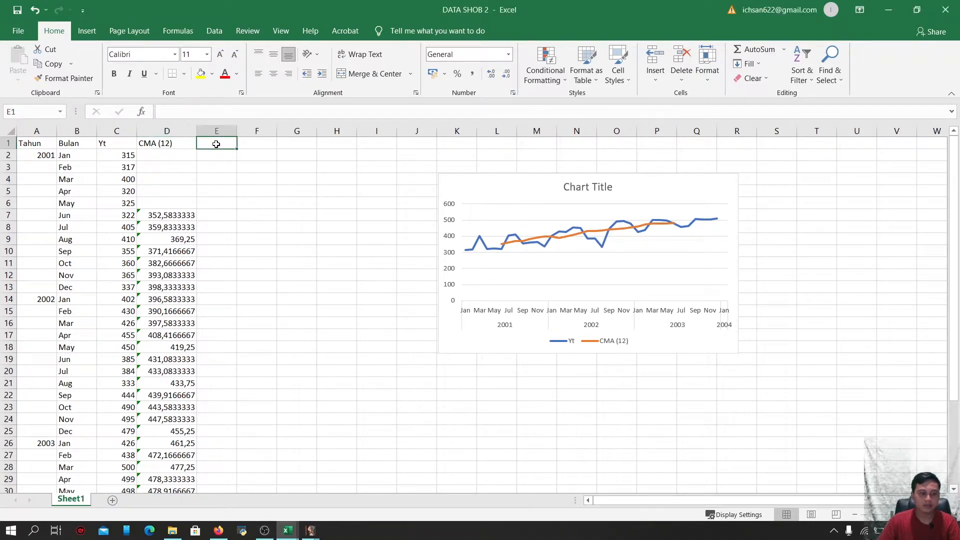
type("CMA")
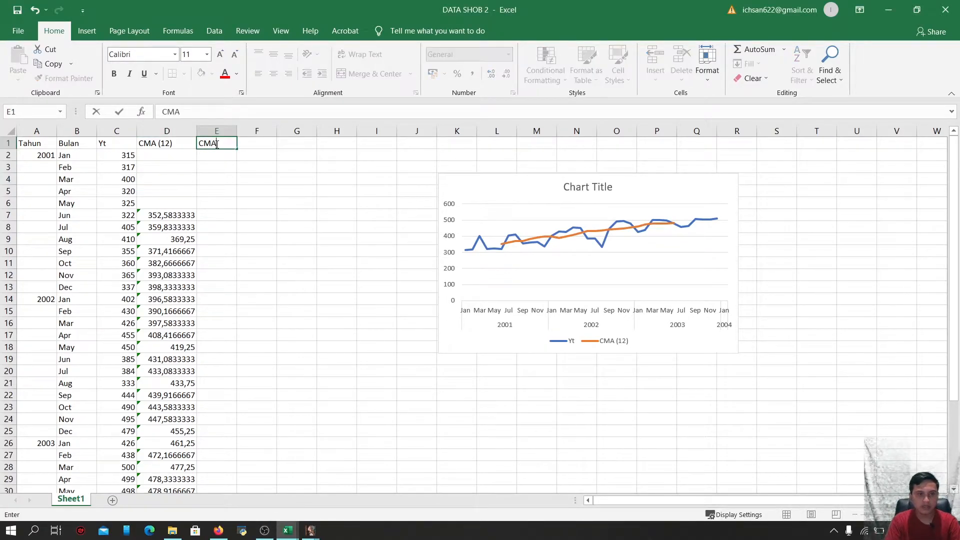
type(" 9")
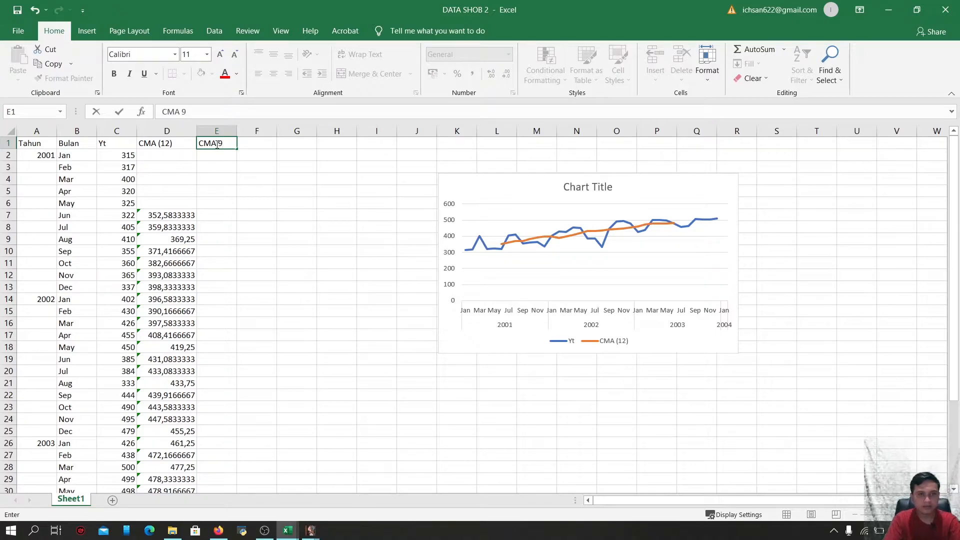
key("BackSpace")
key("BackSpace")
type("(")
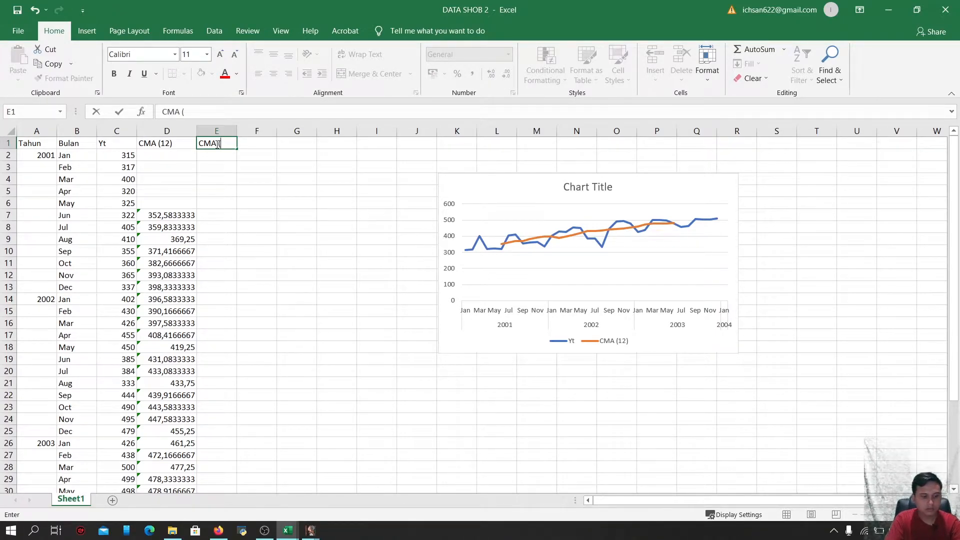
type("12)")
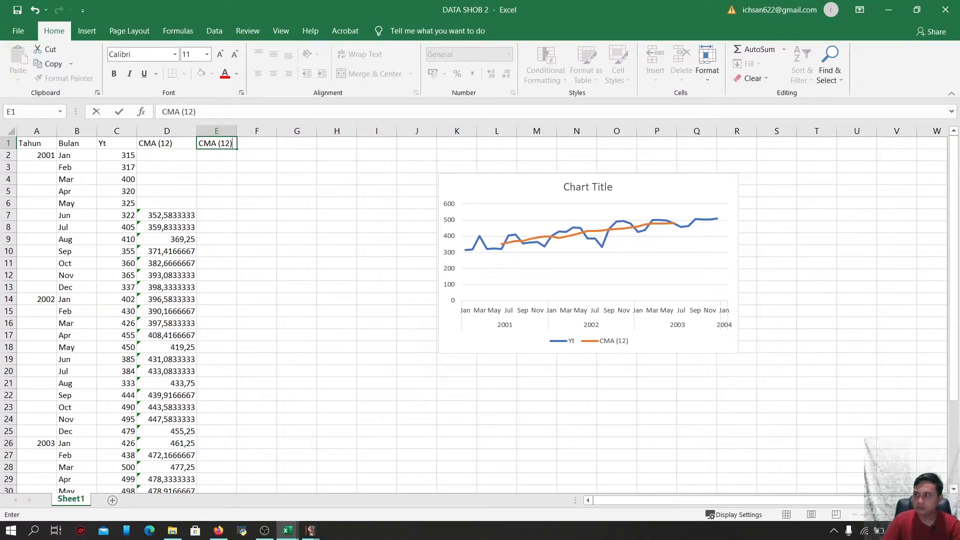
key("ctrl+Return")
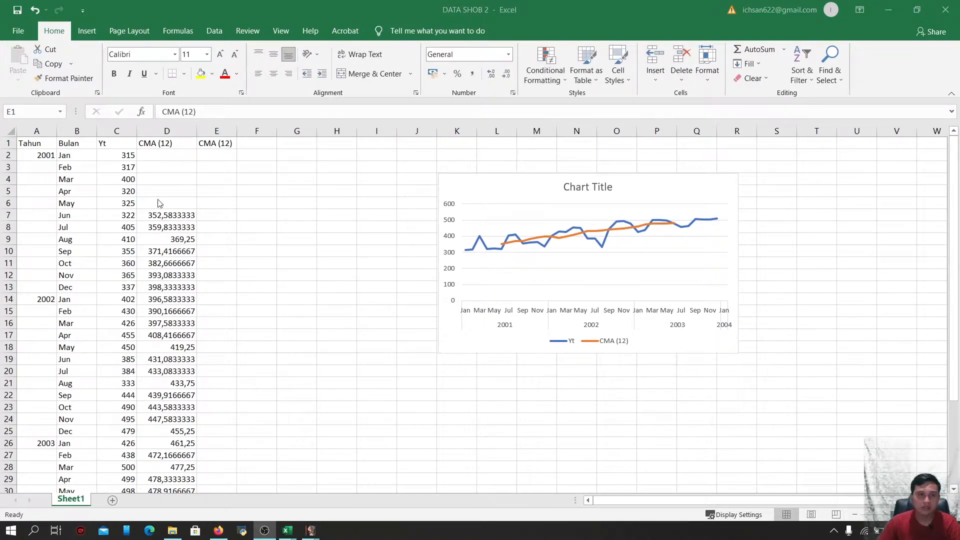
Extend the E1 header to read CMA (12) = (Tr*Cl)
double_click(237, 144)
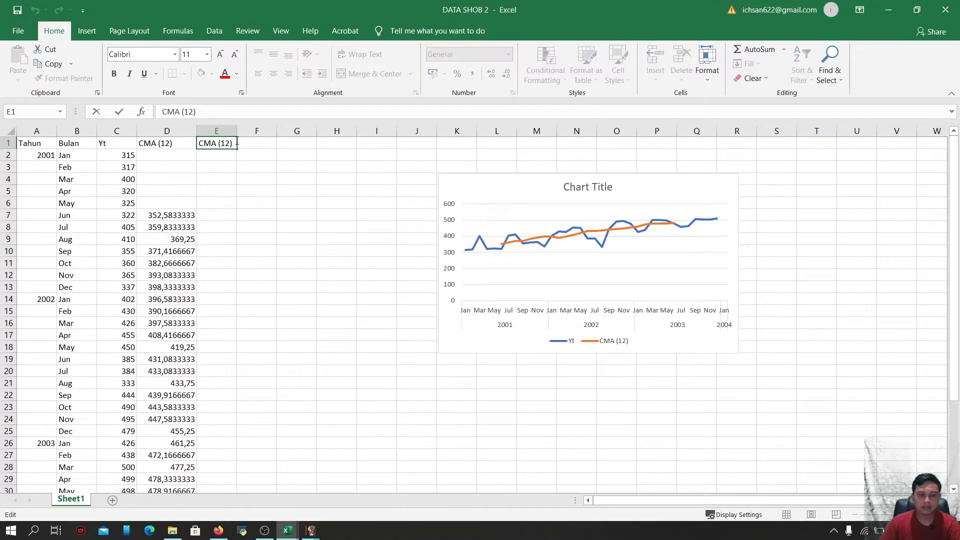
type("= (")
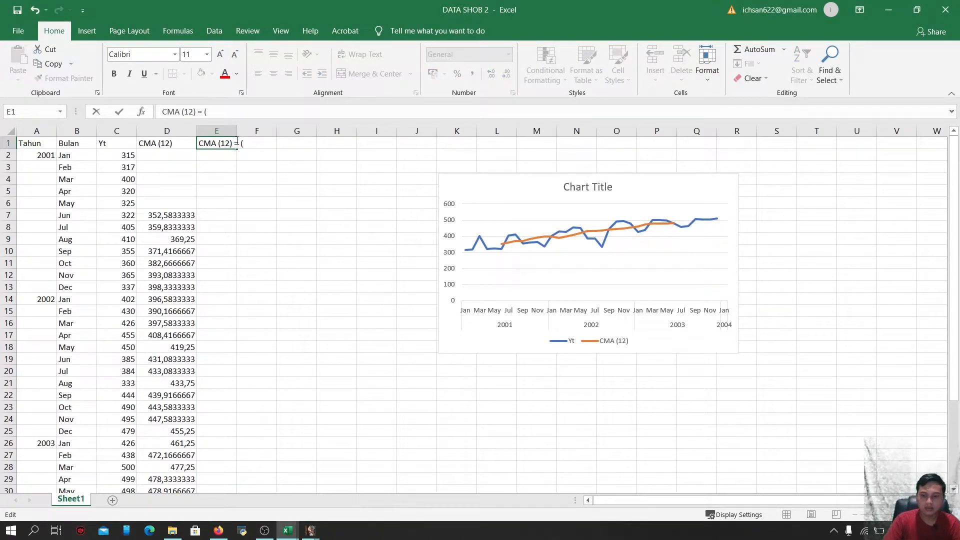
key("BackSpace")
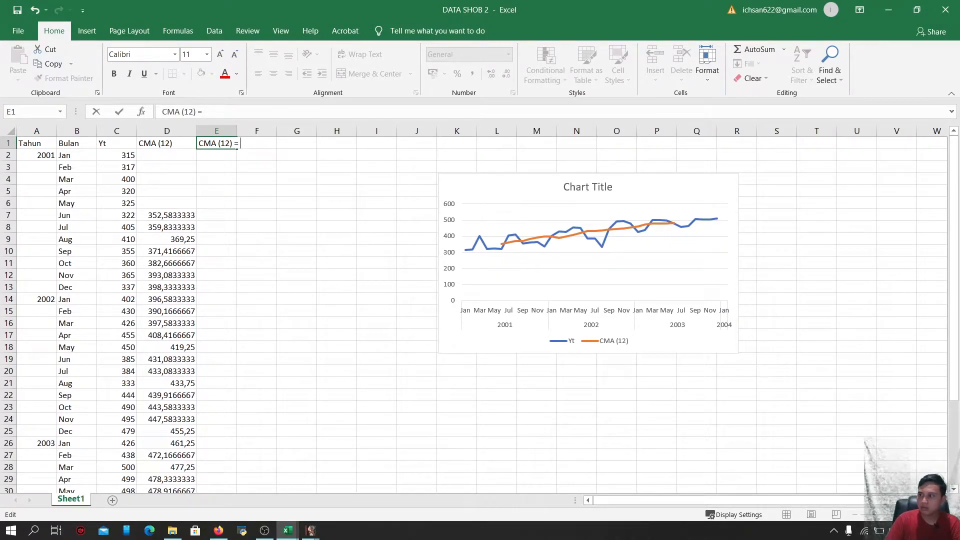
key("alt+Tab")
key("alt+Tab")
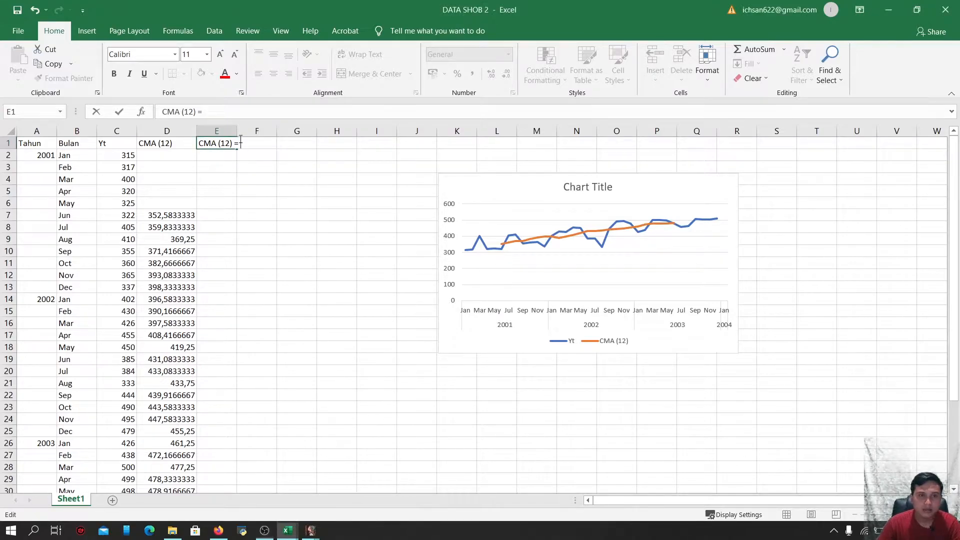
type("(T")
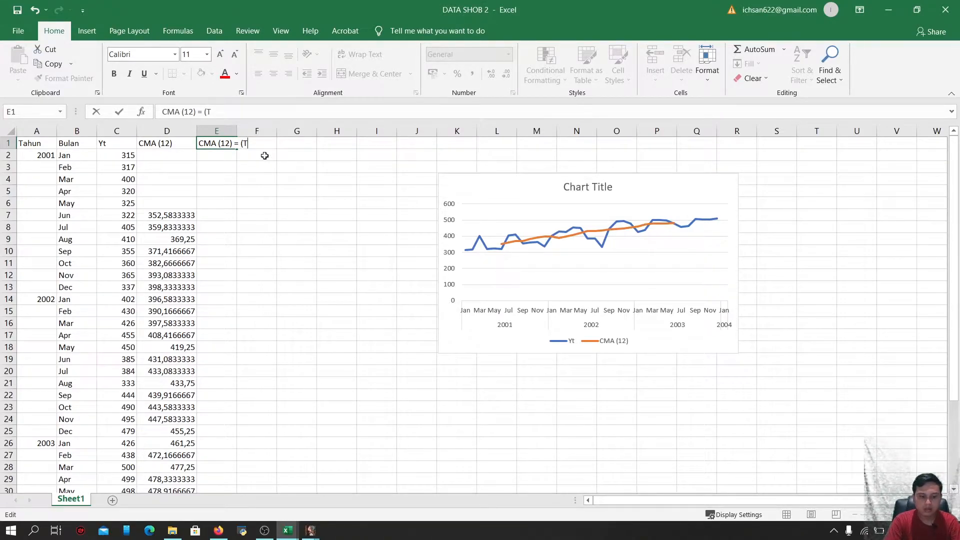
type("r")
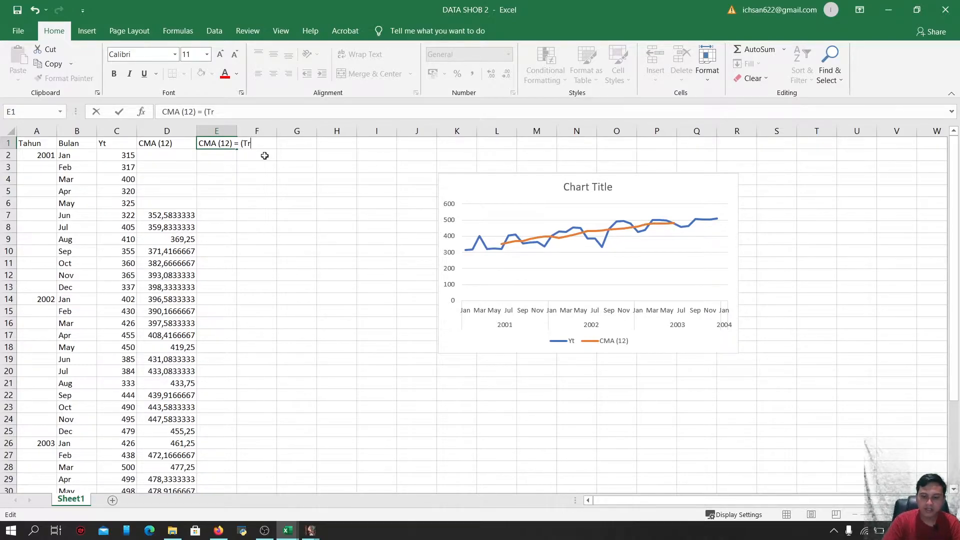
type("*cL")
key("BackSpace")
key("BackSpace")
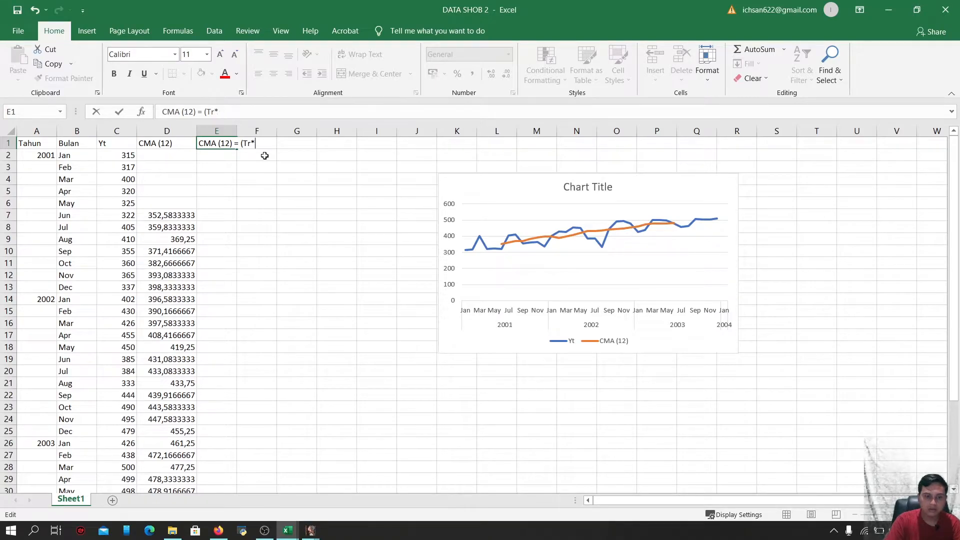
type("Cl)")
left_click(233, 200)
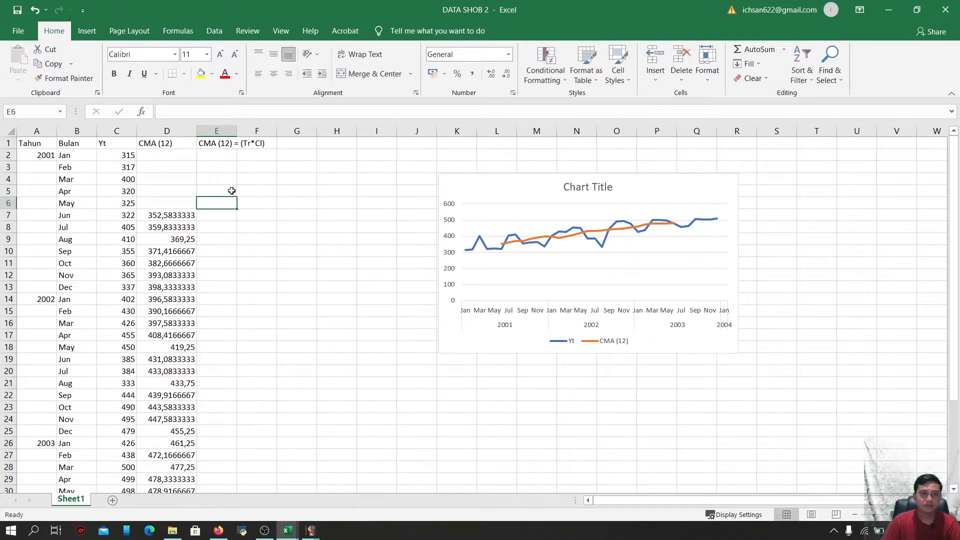
Widen column E and enter =AVERAGE(D7:D8) in E8 to center the 12-month moving average
left_click_drag(240, 131, 271, 131)
left_click(222, 219)
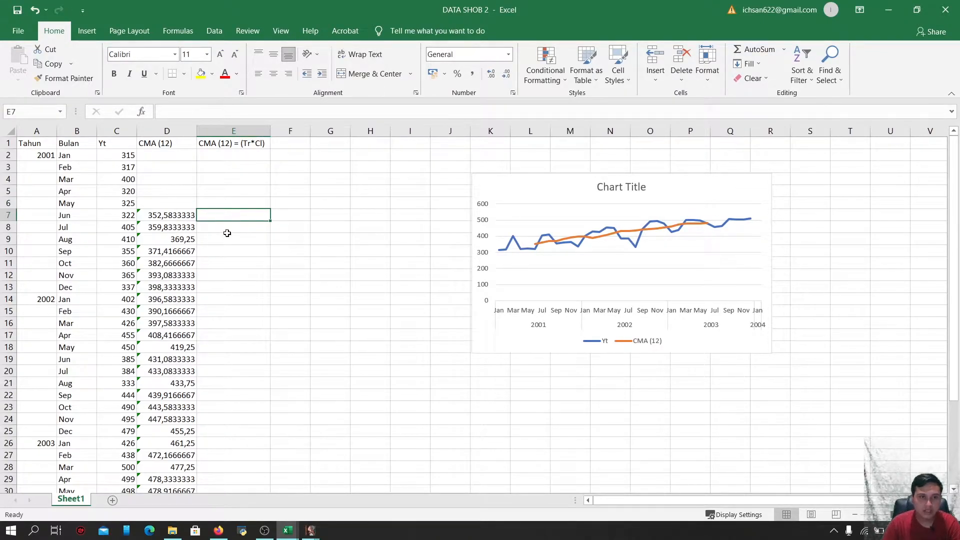
left_click(228, 231)
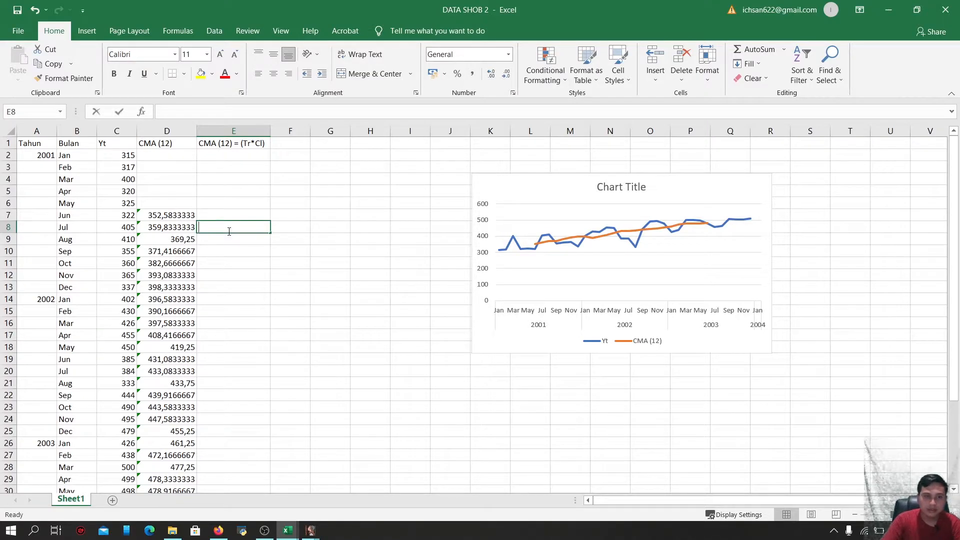
type("=")
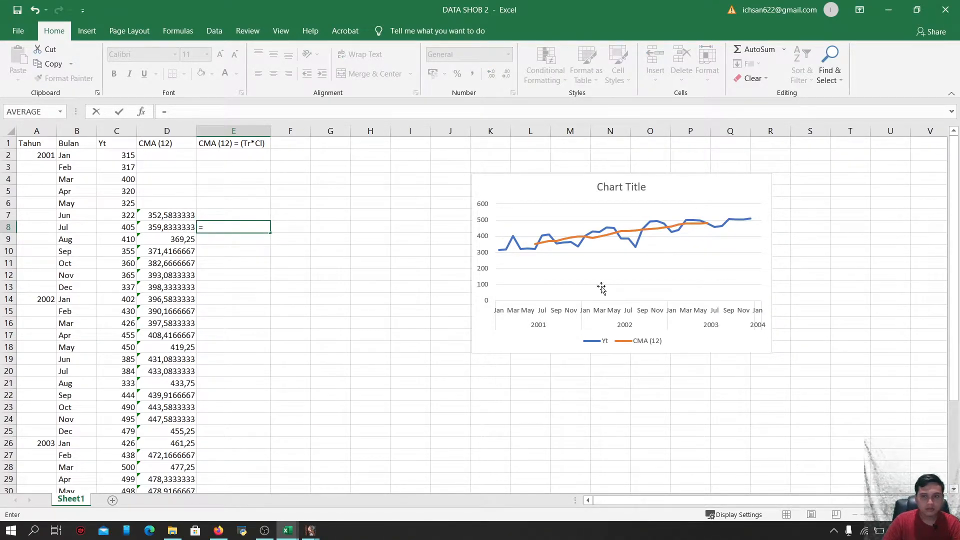
key("Escape")
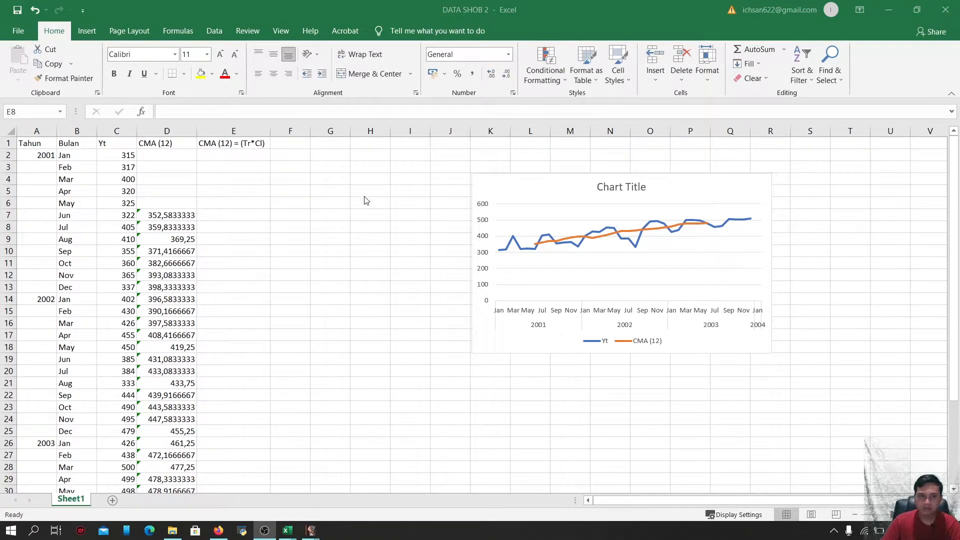
left_click(215, 227)
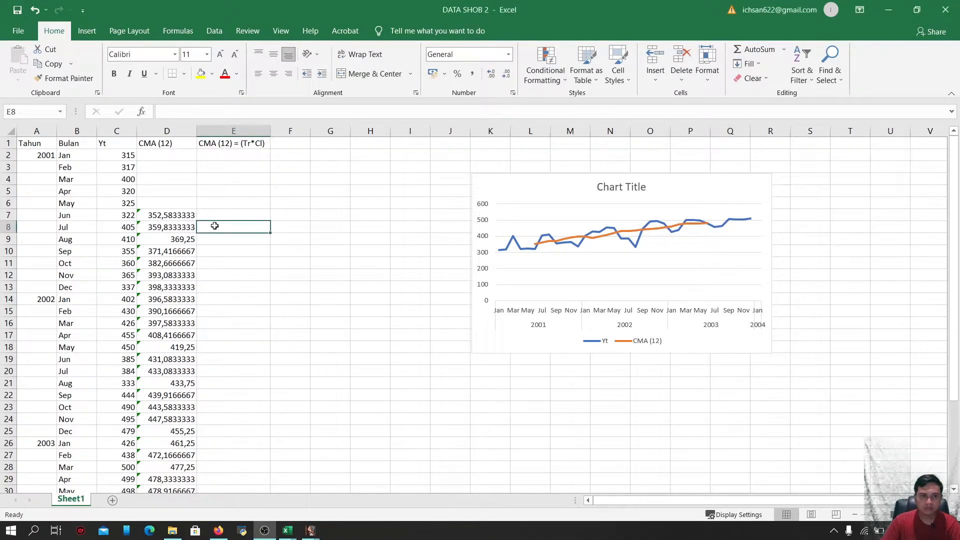
type("=")
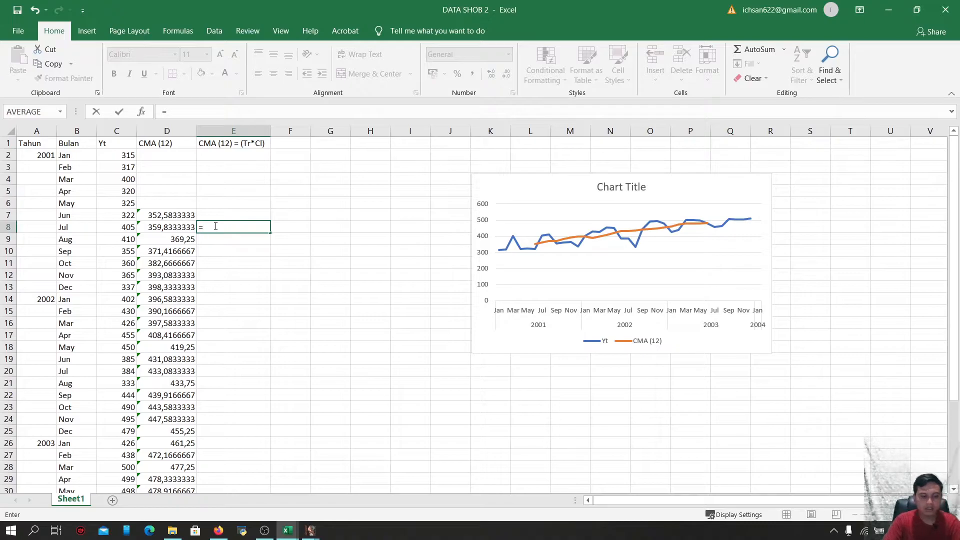
type("AVERA")
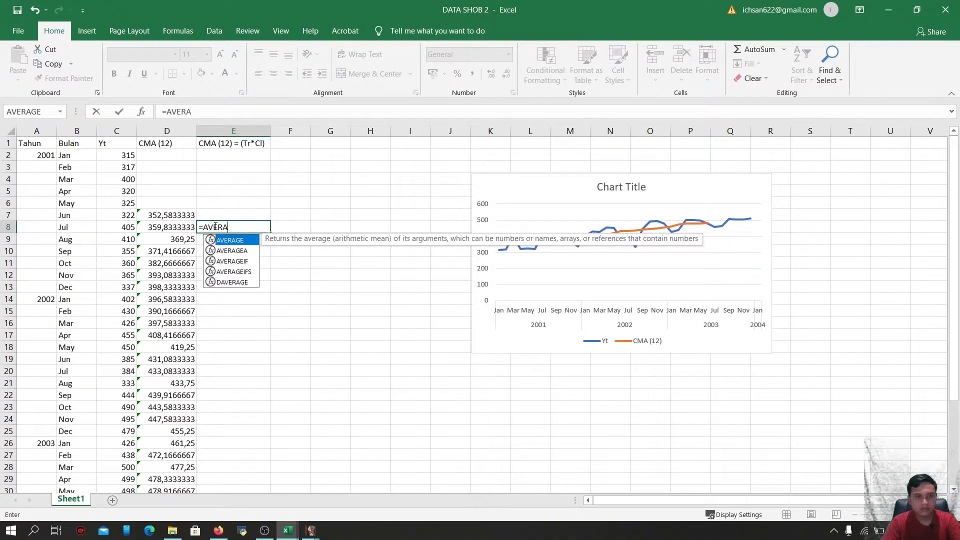
type("GE")
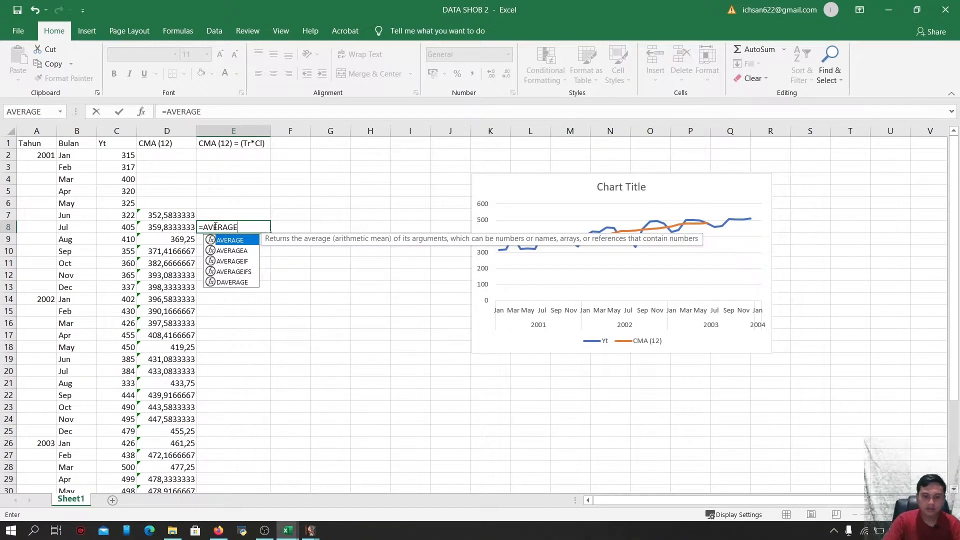
type("(")
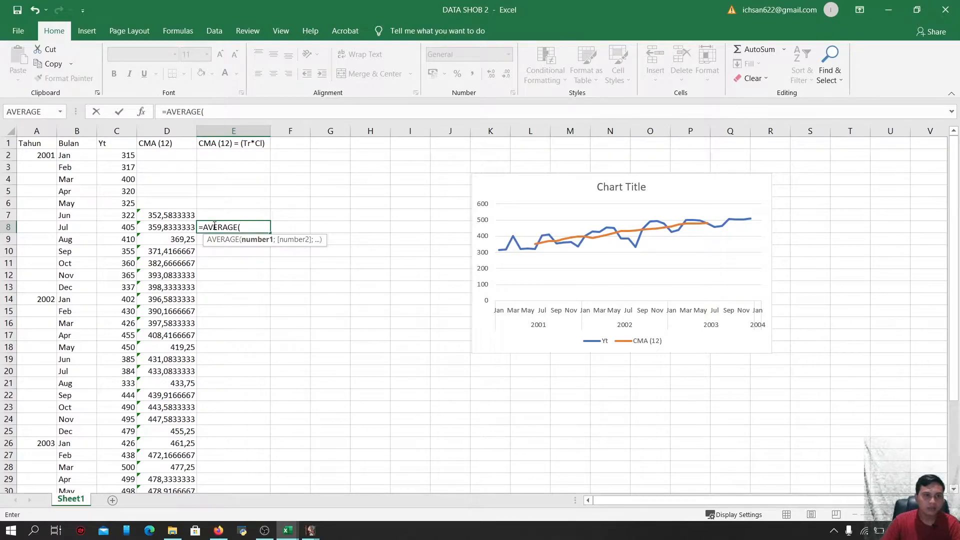
left_click(172, 213)
left_click_drag(172, 213, 172, 227)
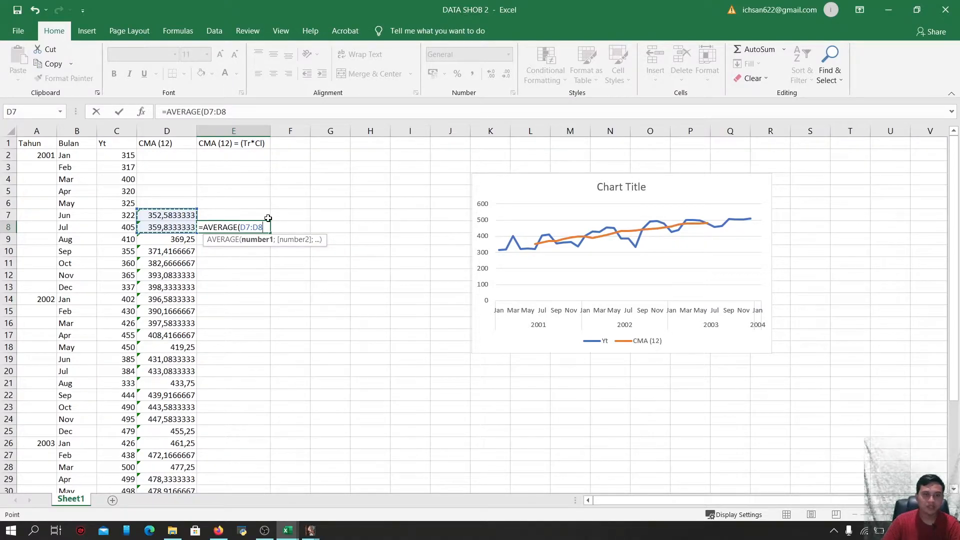
type(")")
key("Return")
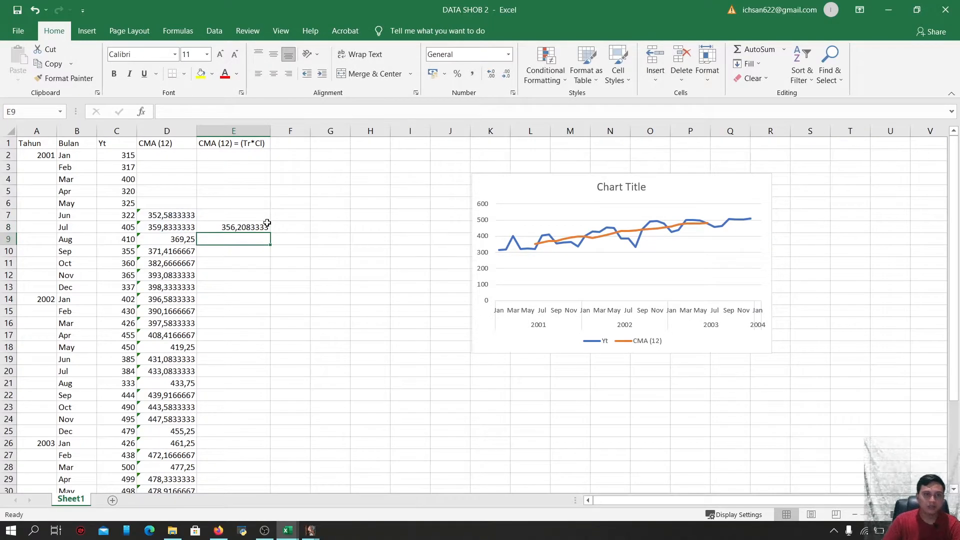
Fill the E8 centered-average formula down through row 31
left_click(253, 230)
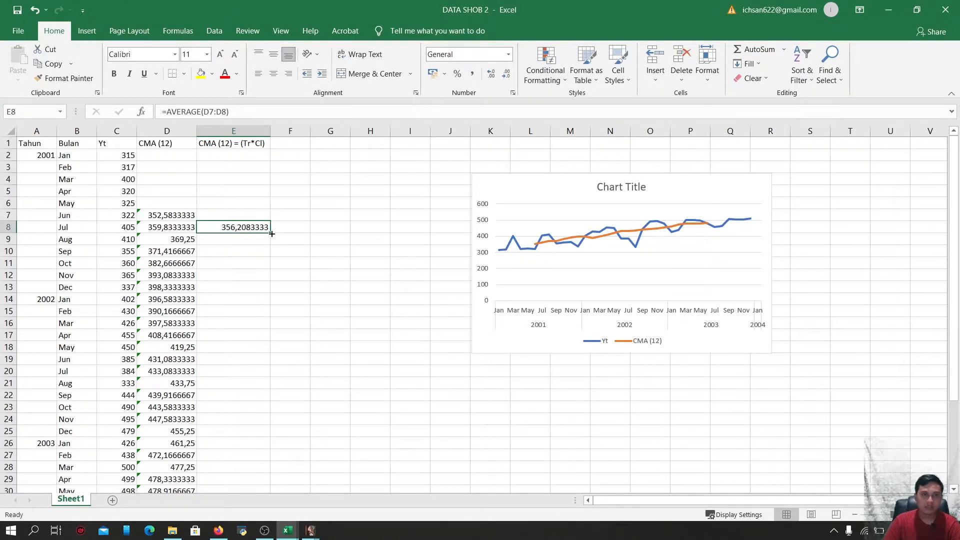
left_click_drag(272, 233, 228, 410)
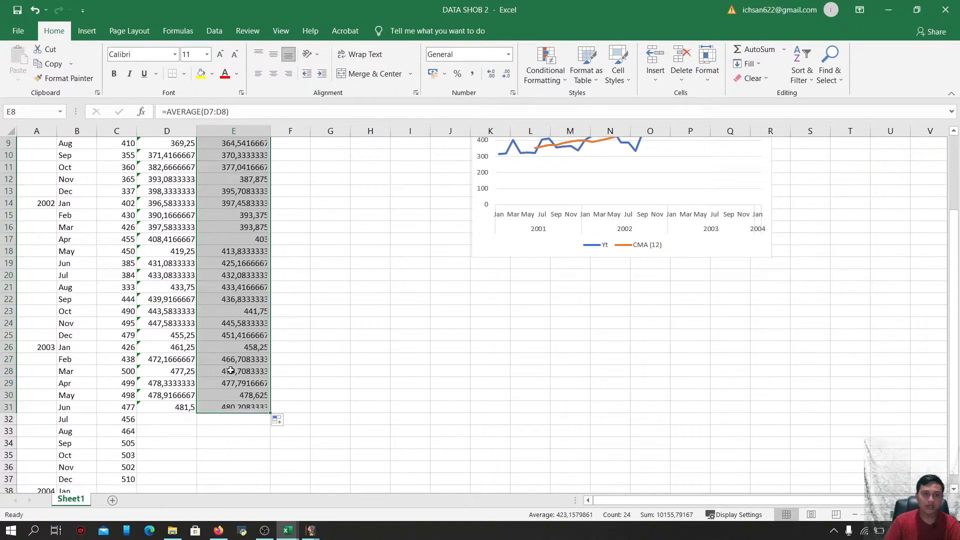
scroll(228, 411, "up", 3)
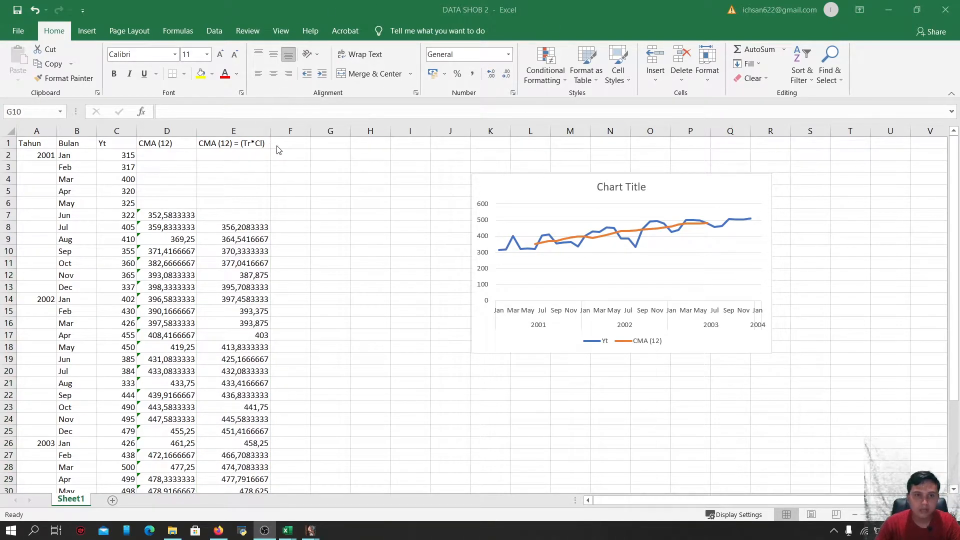
Widen column F and enter the header (Sn*Ir)=Yt/(Tr*Ir) in F1
left_click(290, 143)
left_click_drag(310, 131, 358, 137)
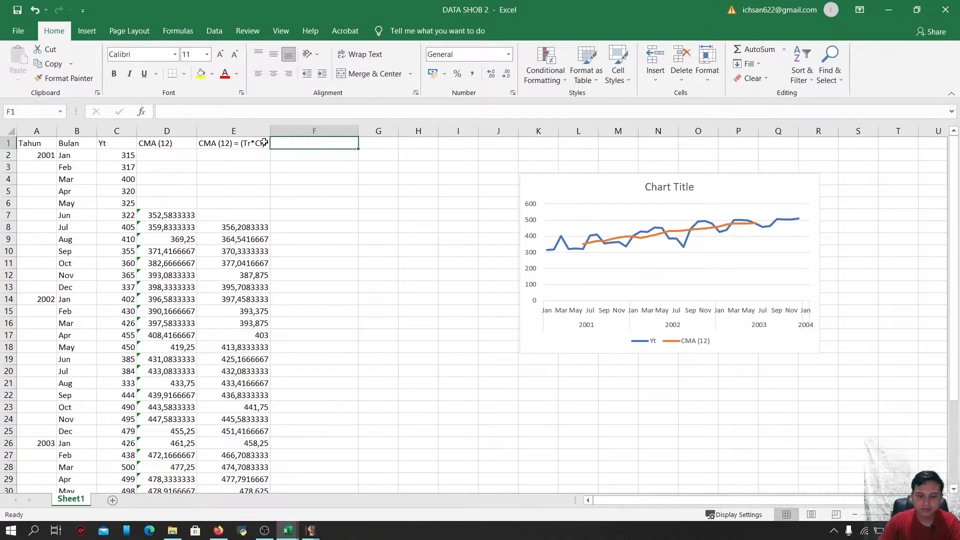
type("(Sn*")
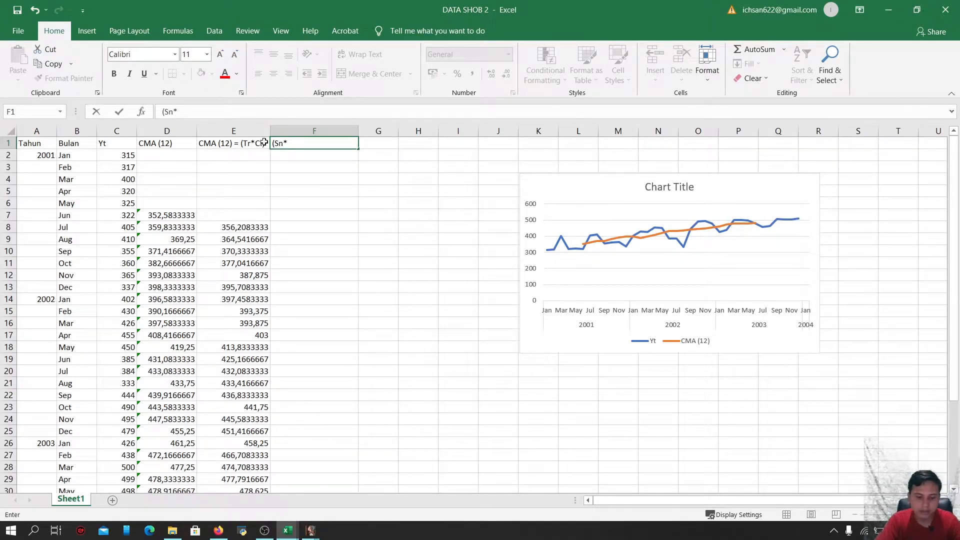
type("I")
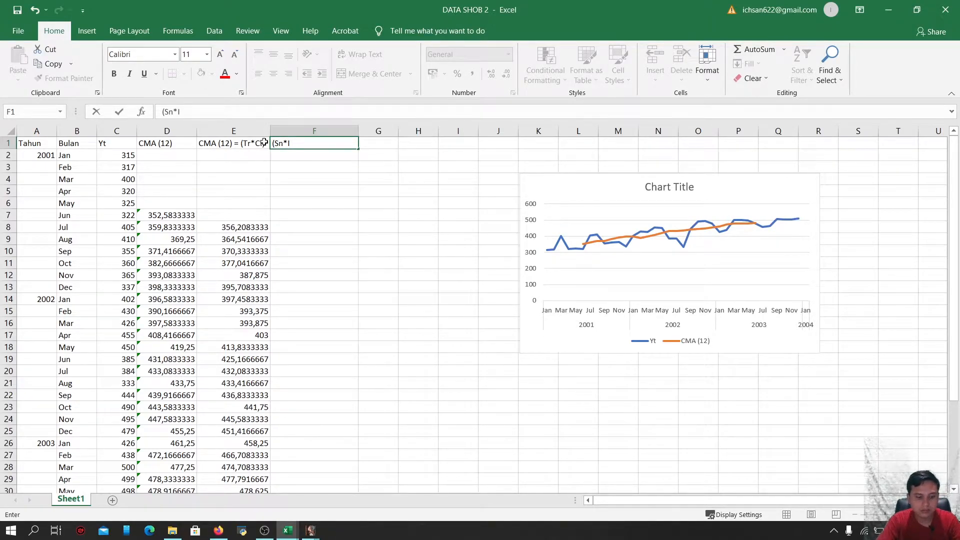
type("r")
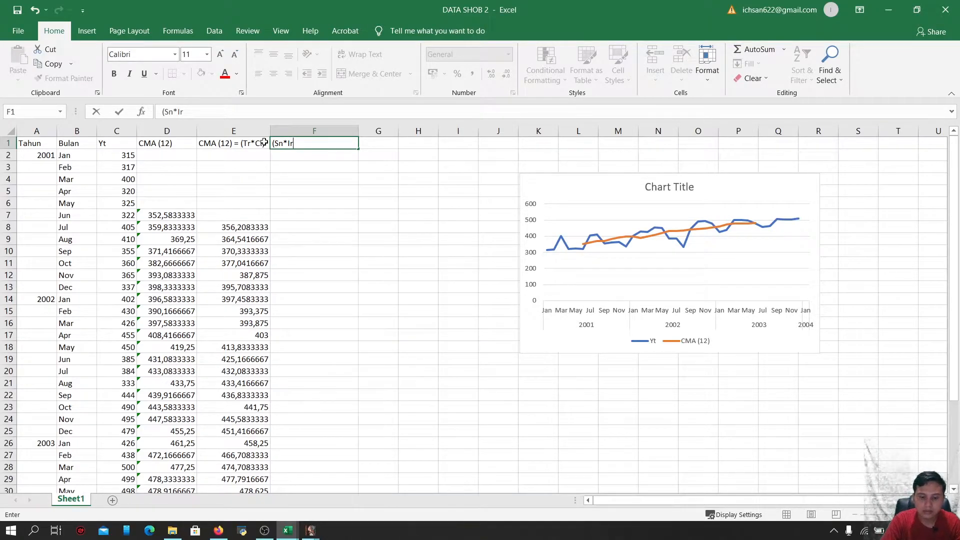
type(")=")
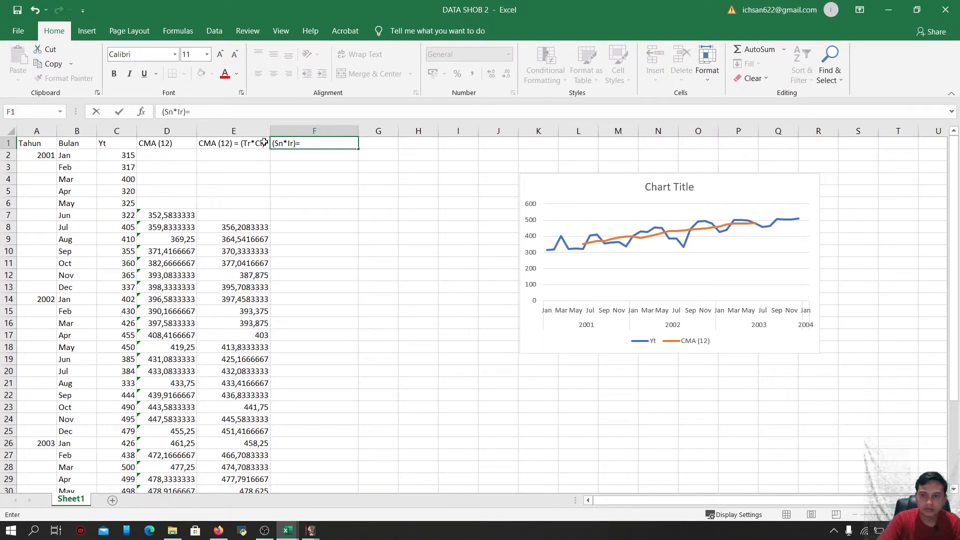
type("y")
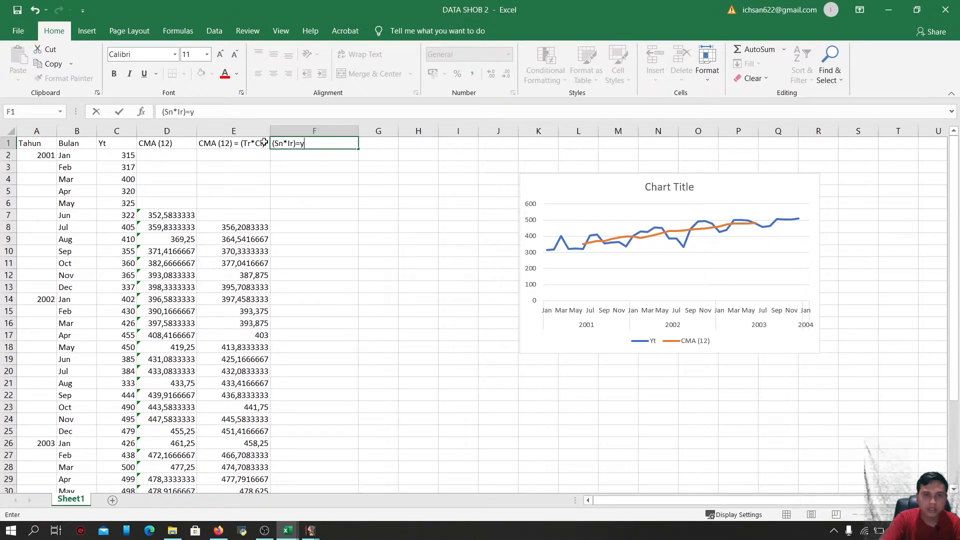
key("BackSpace")
type("Yt")
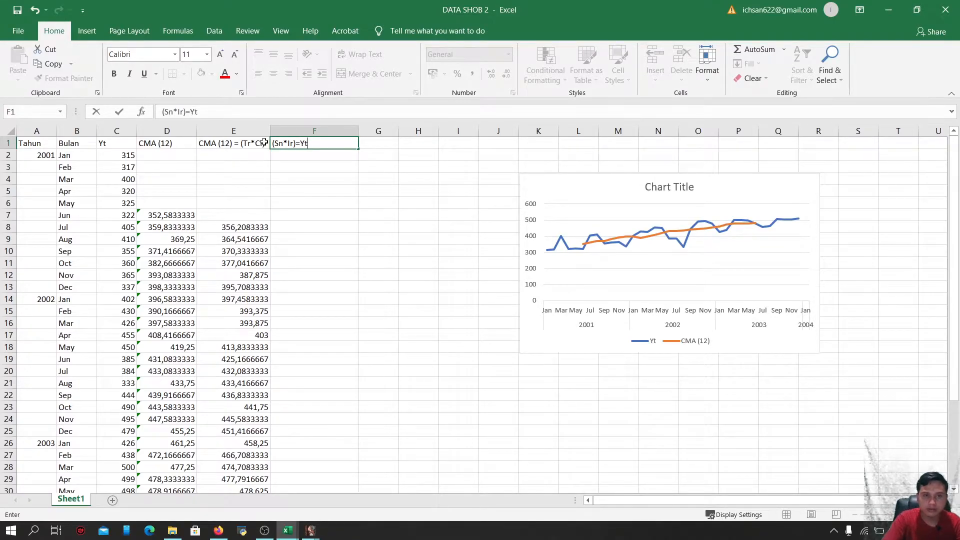
type("/(")
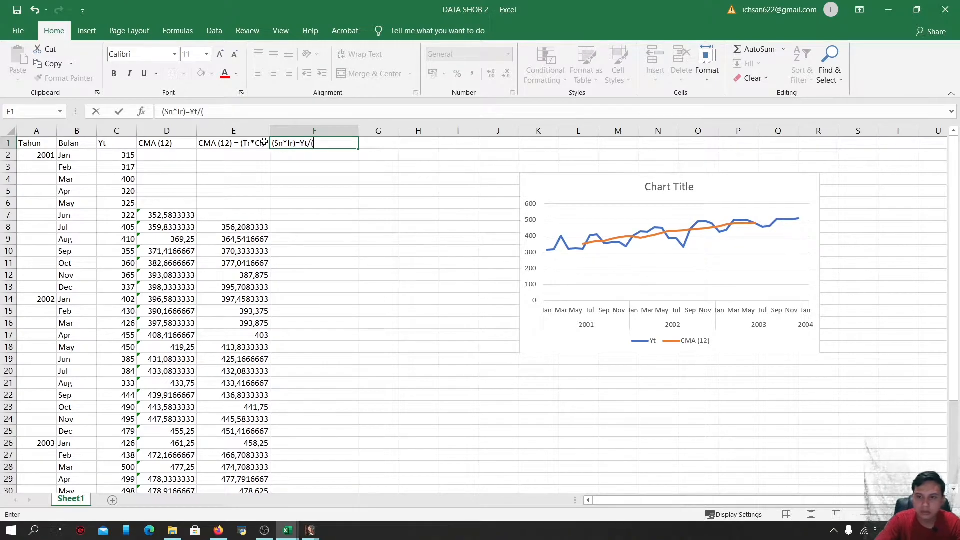
type("t")
key("BackSpace")
type("Tr")
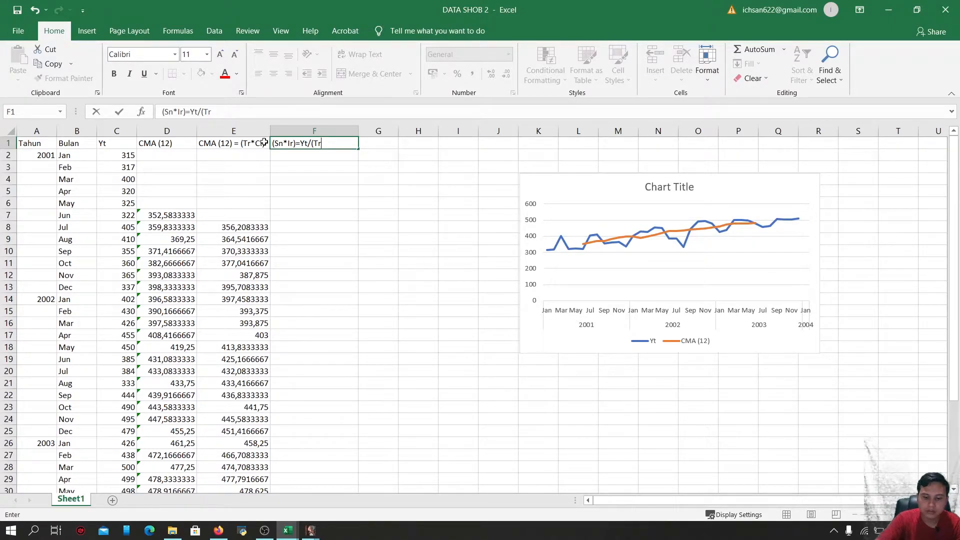
type("*Ir")
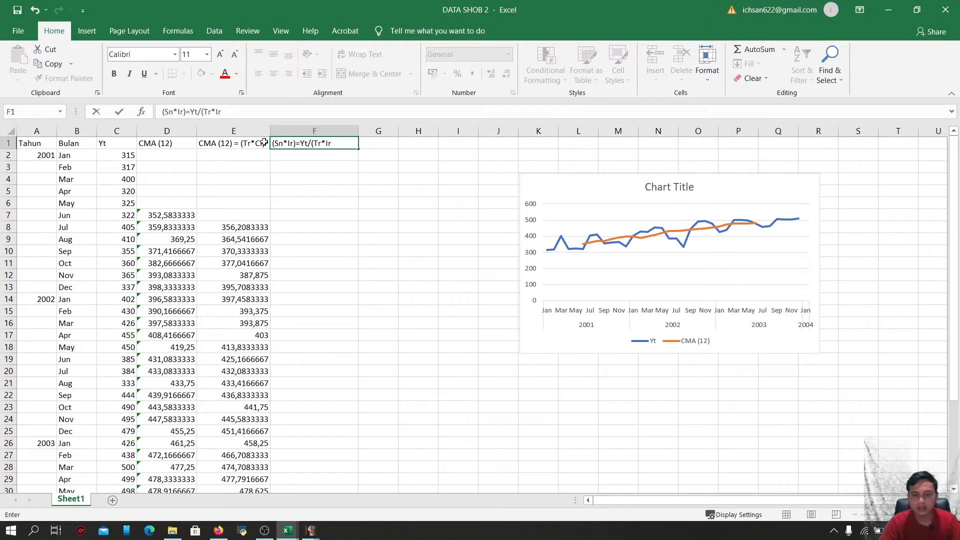
type(")")
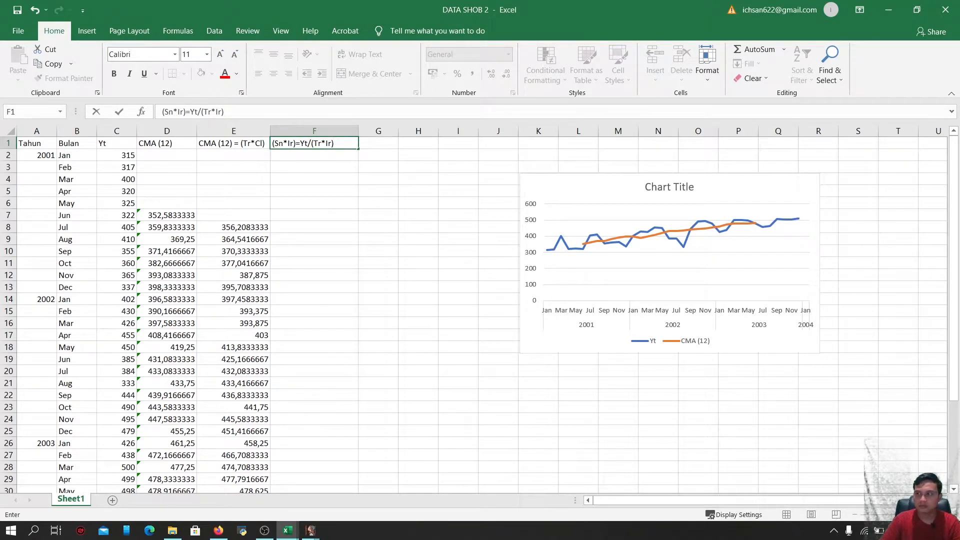
key("ctrl+Return")
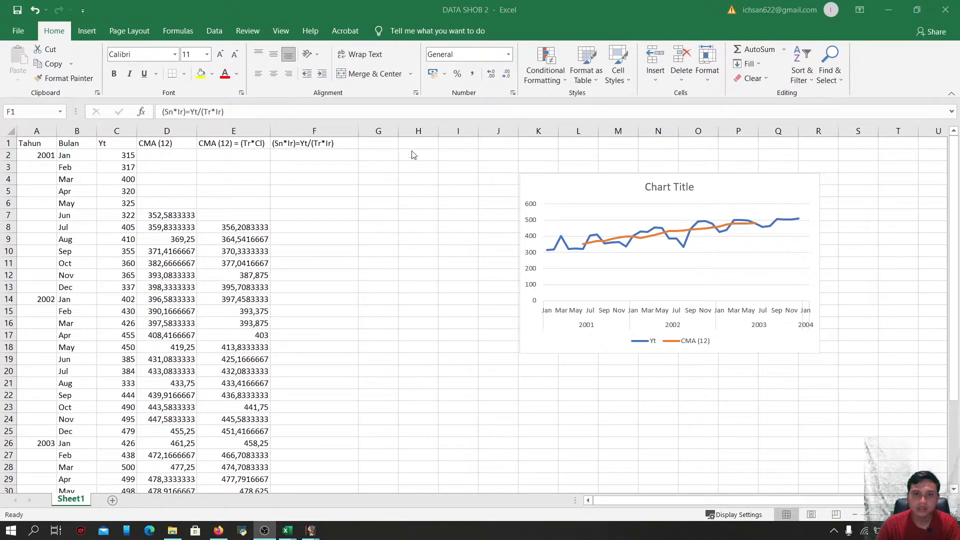
Enter =C8/E8 in F8 to divide Yt by the centered moving average
left_click(300, 227)
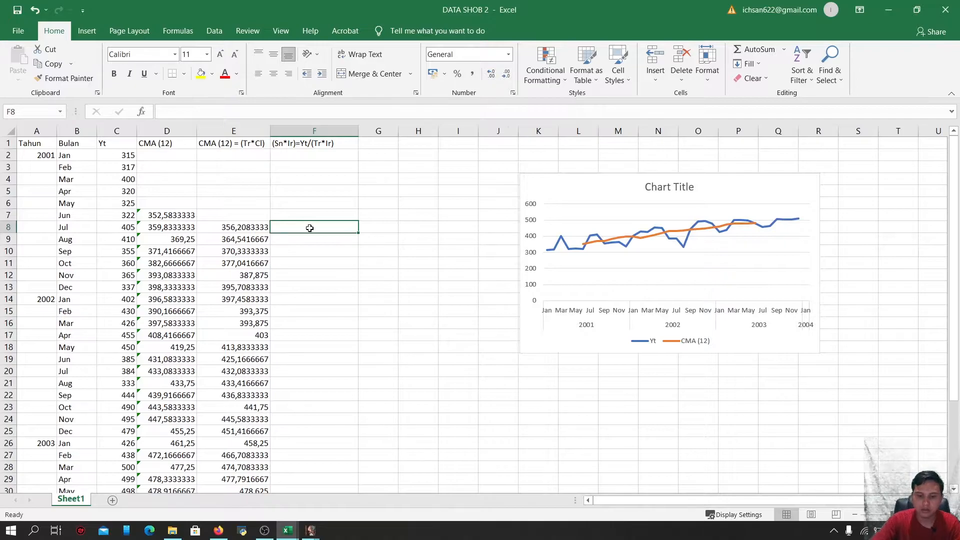
type("=")
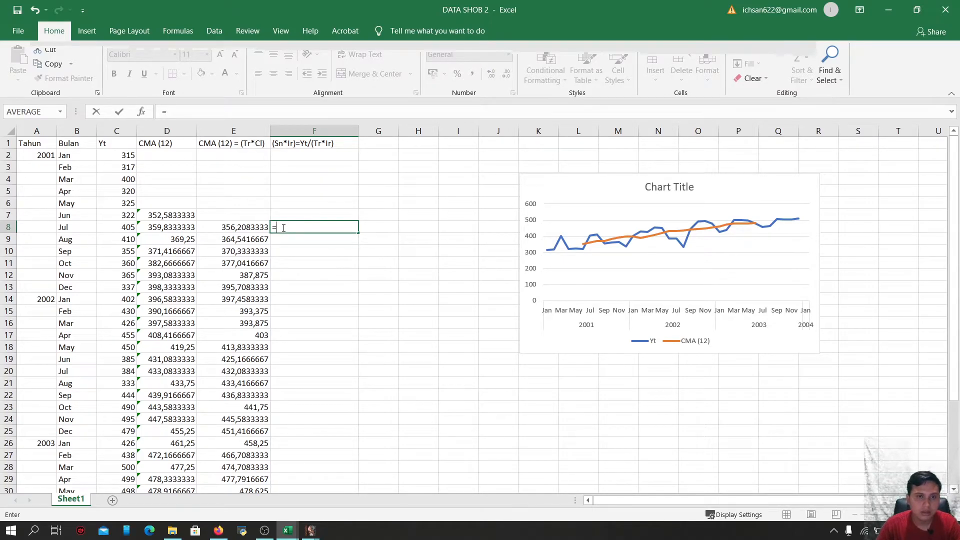
left_click(128, 229)
type("/")
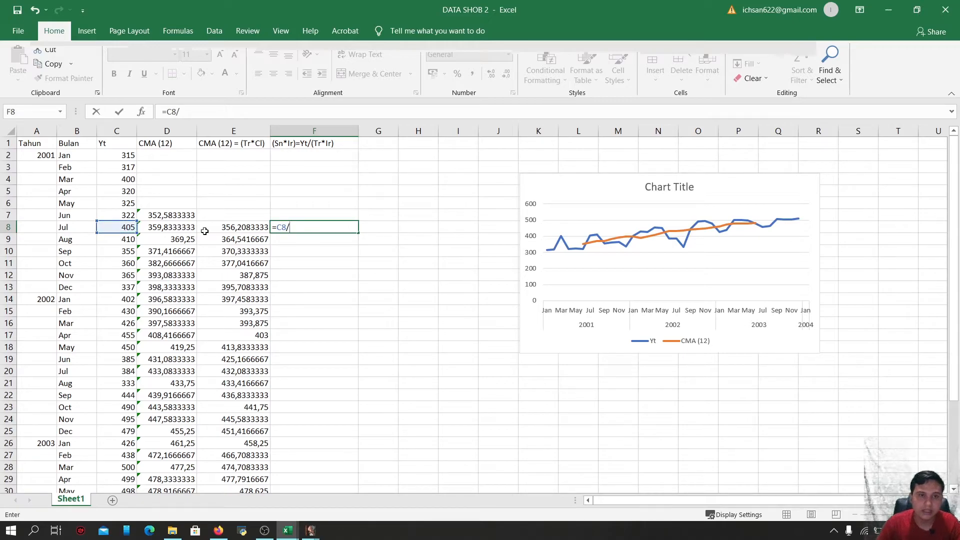
left_click(231, 227)
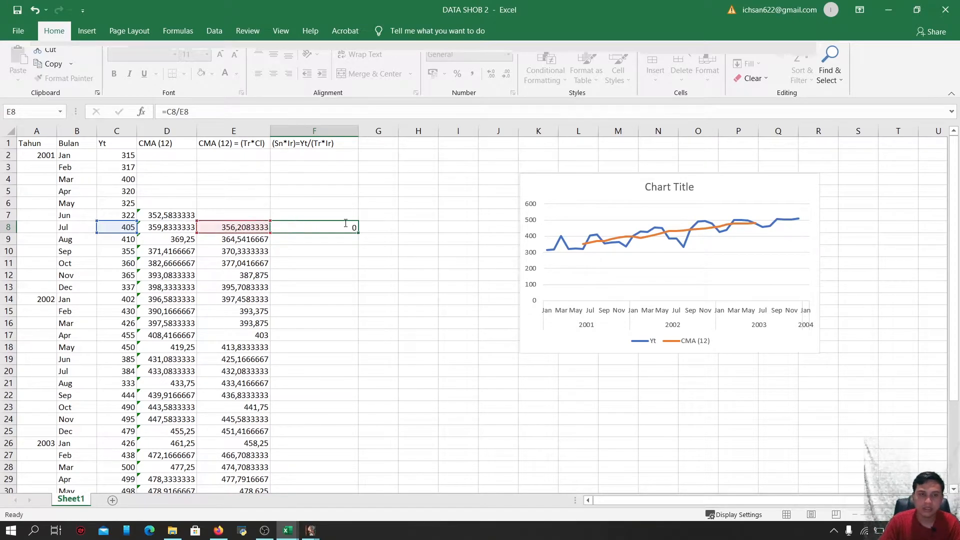
key("ctrl+Return")
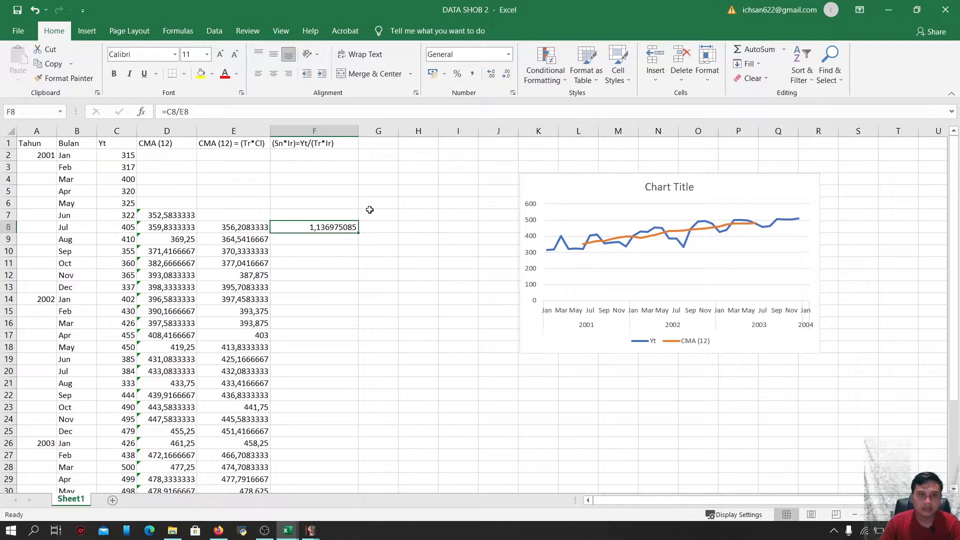
Widen column F and fill the F8 ratio formula down through row 31
left_click_drag(356, 129, 376, 129)
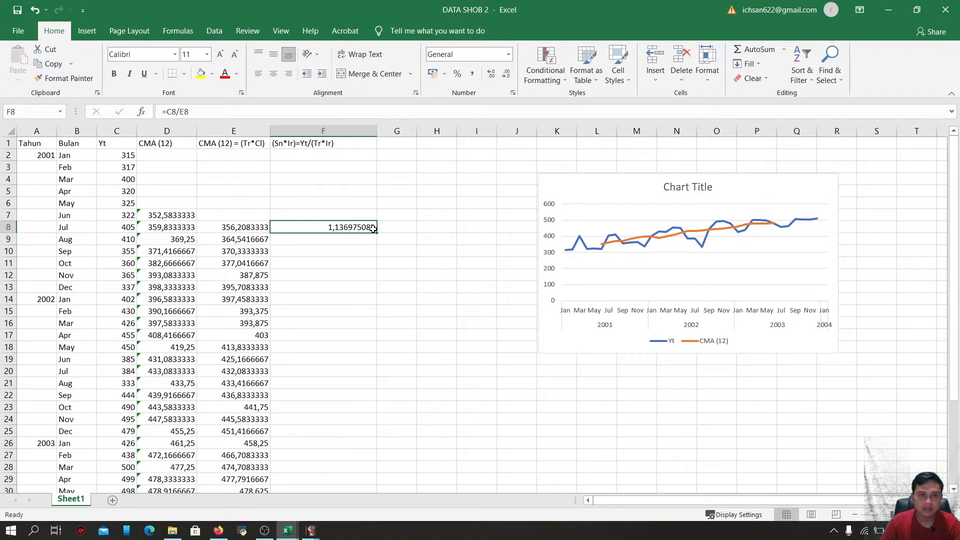
left_click_drag(377, 233, 339, 413)
scroll(479, 273, "up", 3)
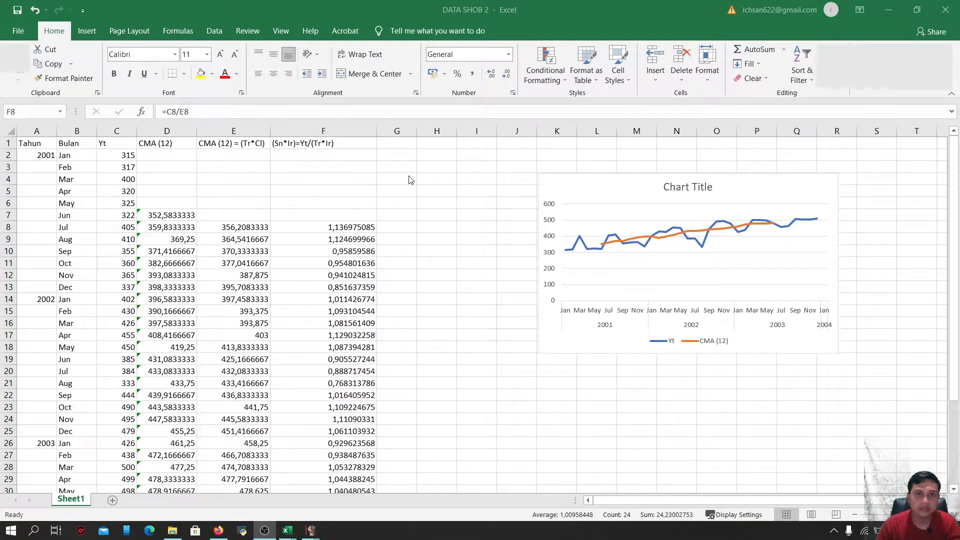
Label G1 with the header Sn1 and widen column G
left_click(397, 148)
left_click(402, 142)
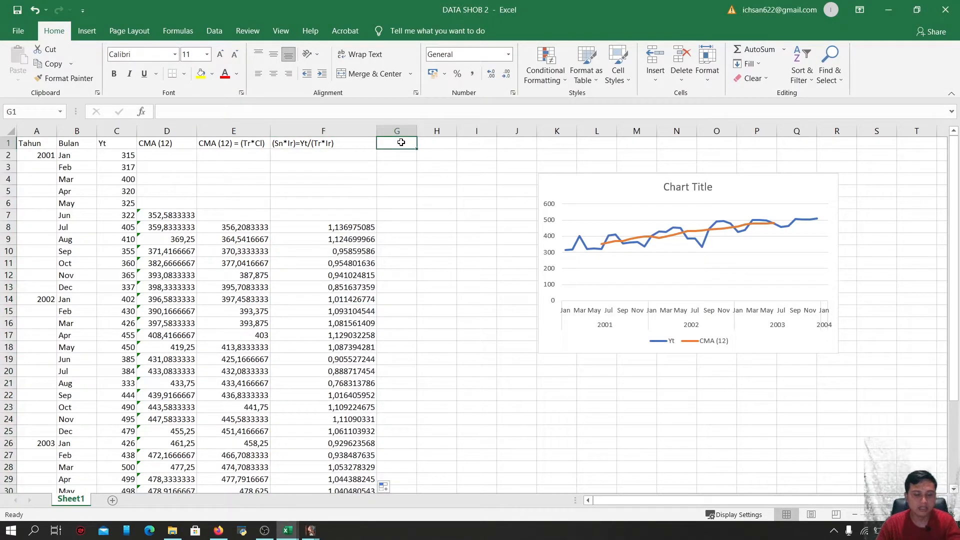
type("Sn1")
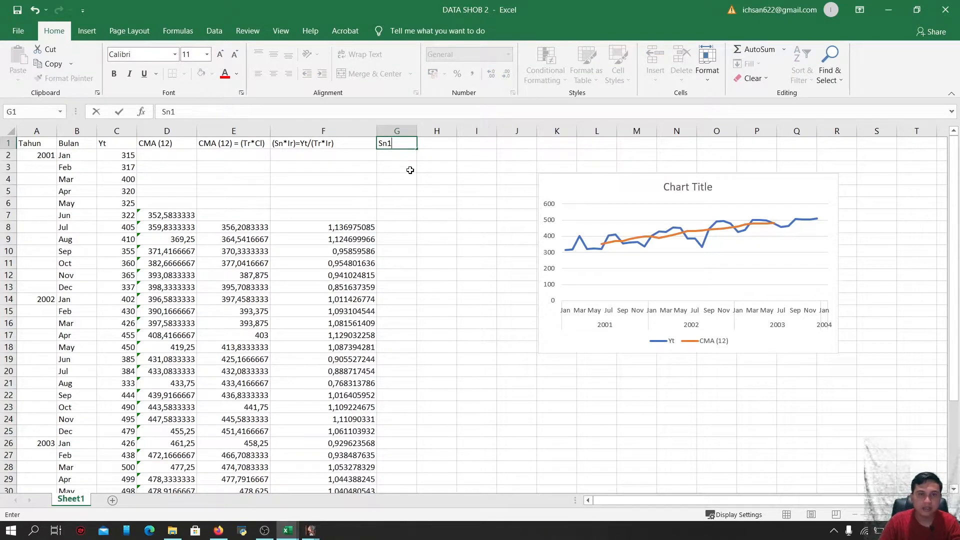
key("Return")
key("Return")
key("Return")
left_click_drag(417, 131, 451, 131)
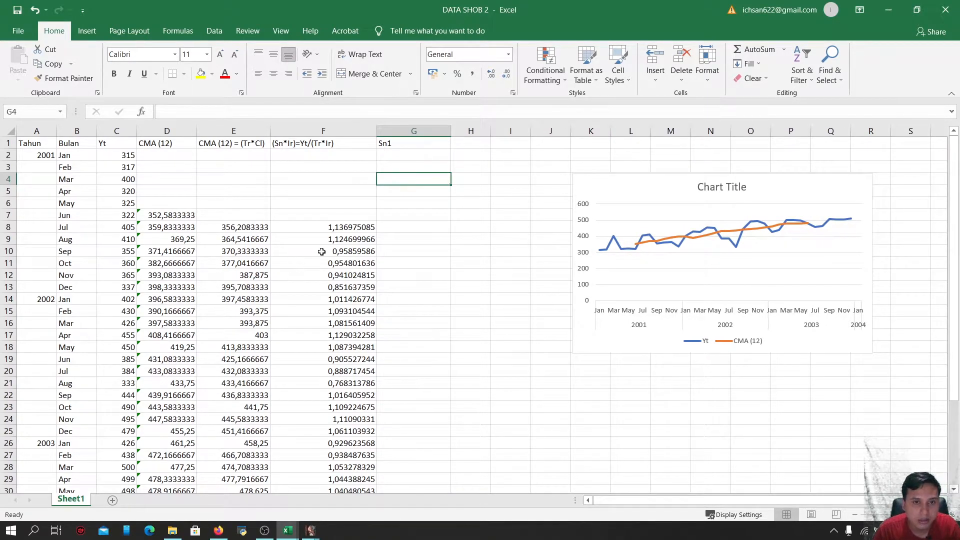
scroll(321, 270, "down", 1)
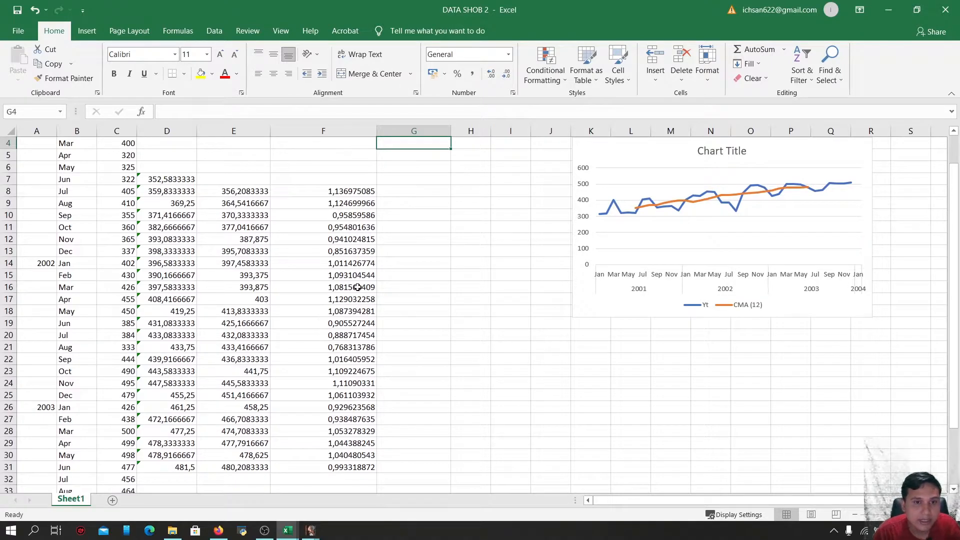
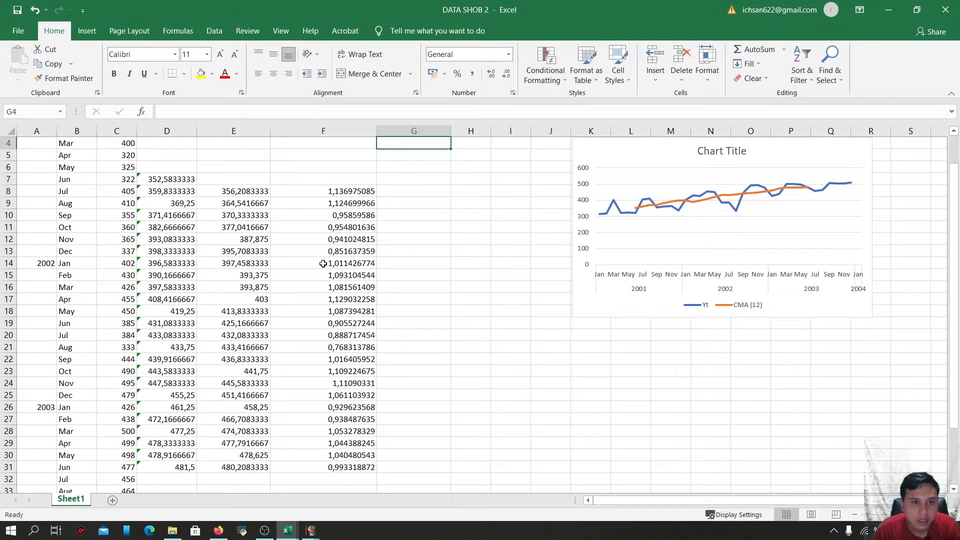
Copy the 2002 ratios in F14:F25 and paste them as values only into G2:G13
left_click_drag(322, 264, 329, 392)
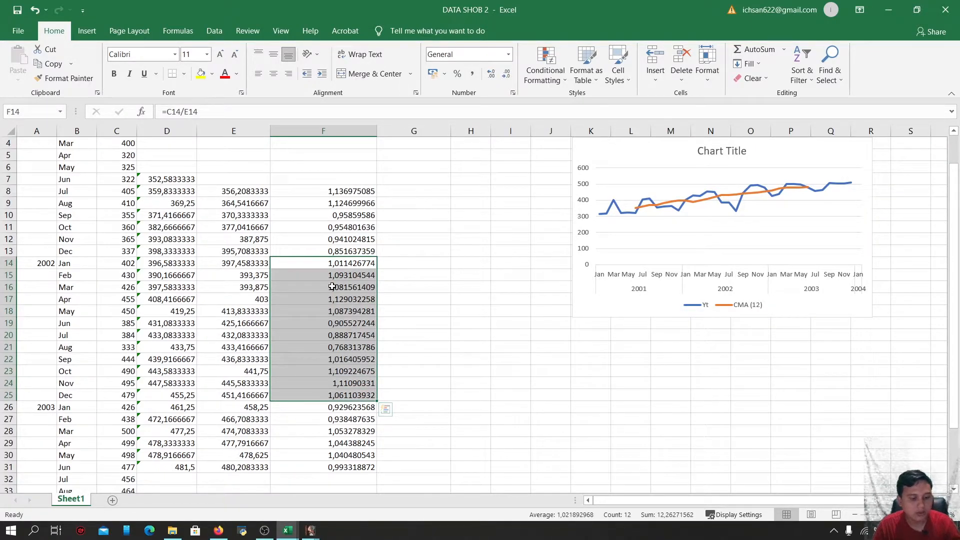
key("ctrl+c")
scroll(333, 286, "up", 1)
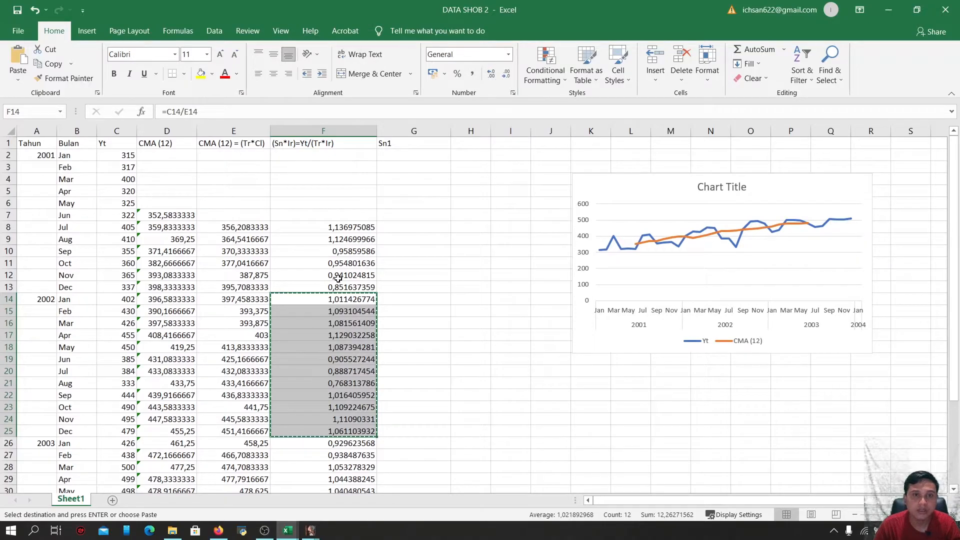
left_click(396, 157)
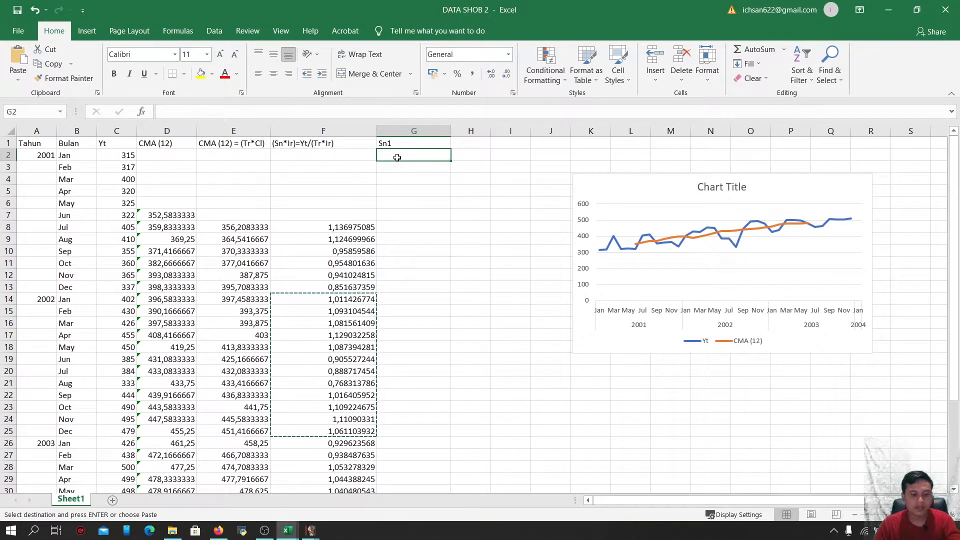
key("ctrl+v")
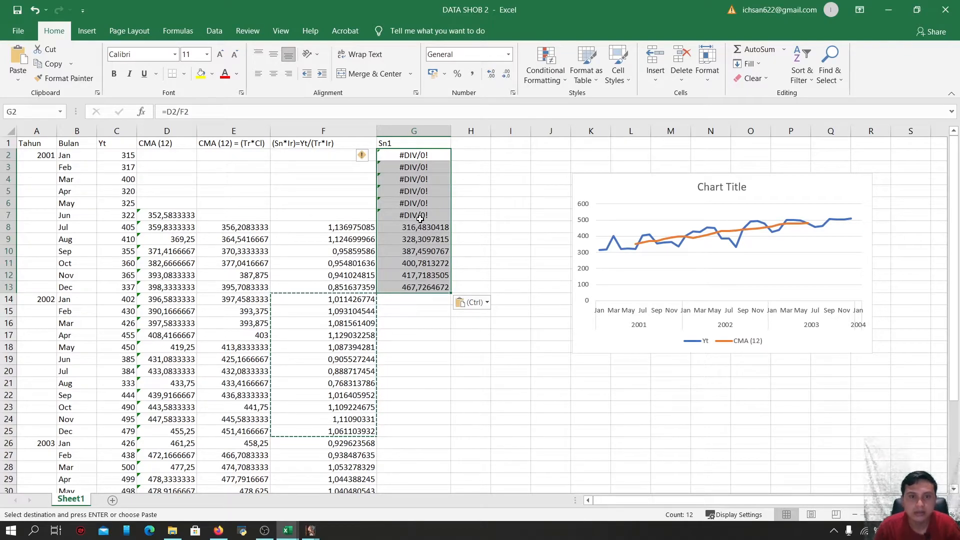
left_click(486, 303)
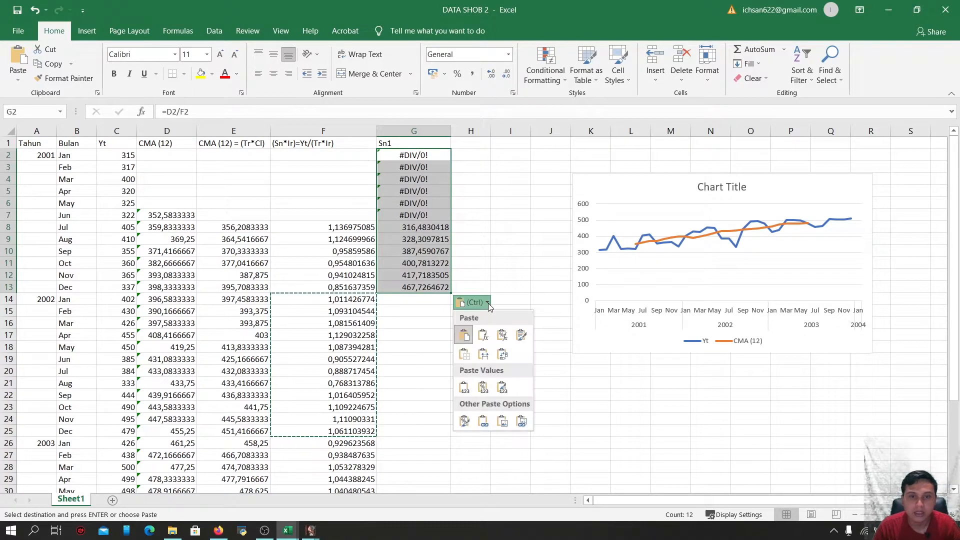
left_click(465, 389)
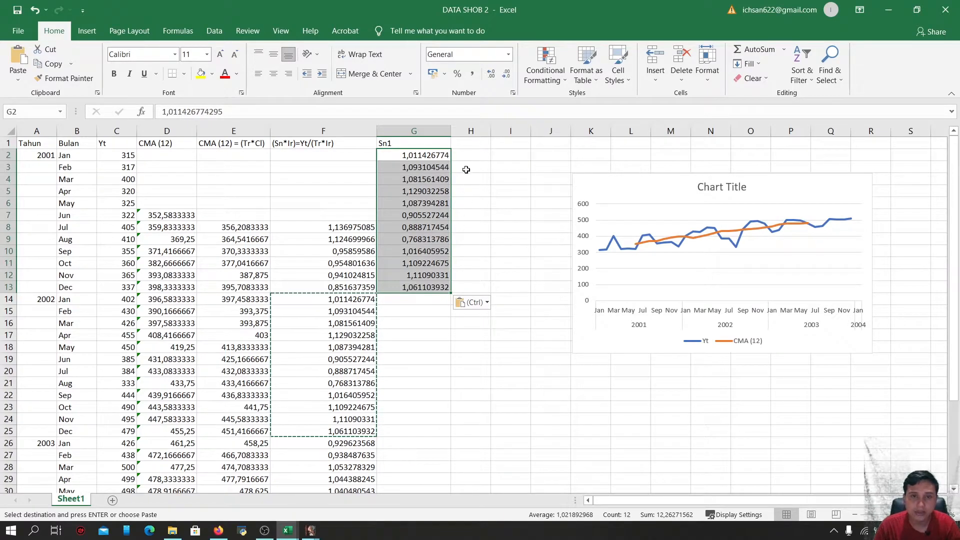
Widen column H and enter the header Sn2 in H1
left_click(475, 145)
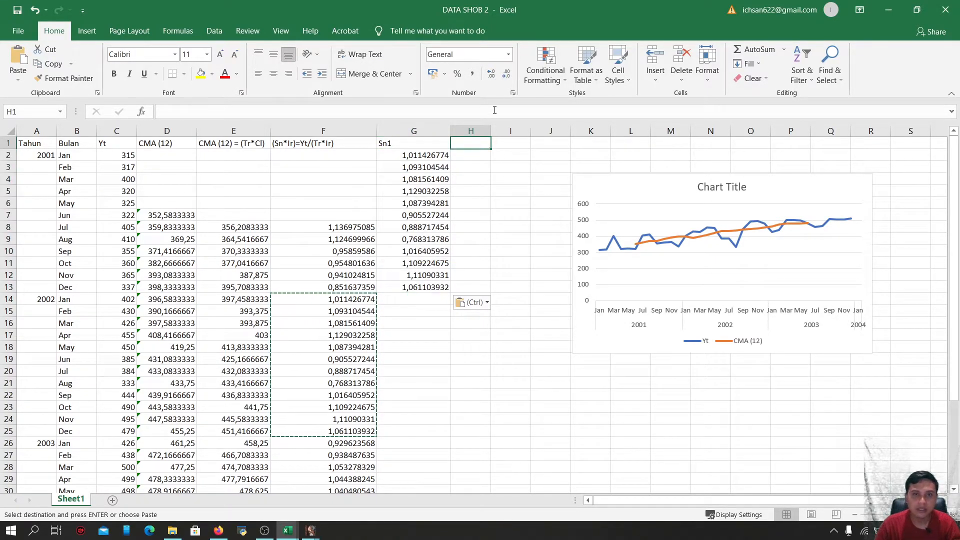
left_click_drag(492, 129, 538, 131)
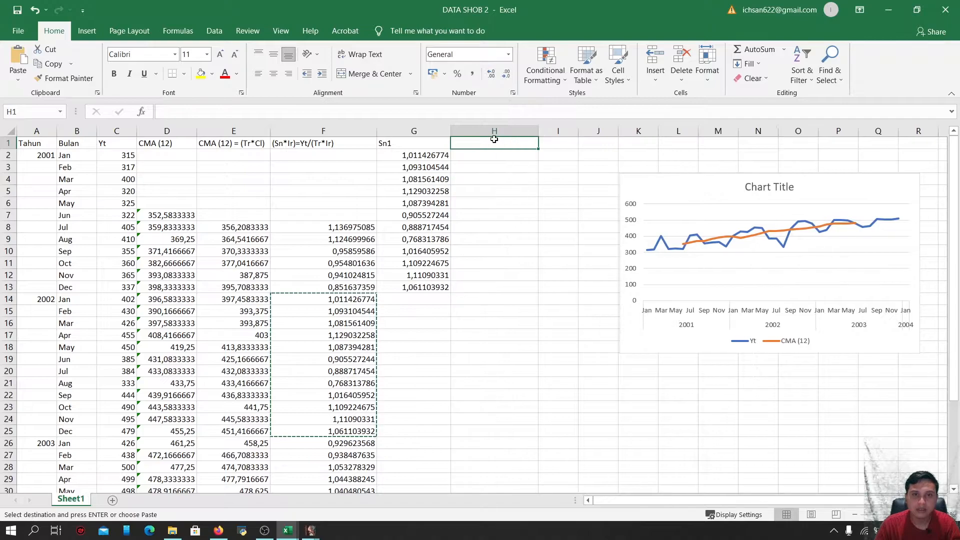
type("s")
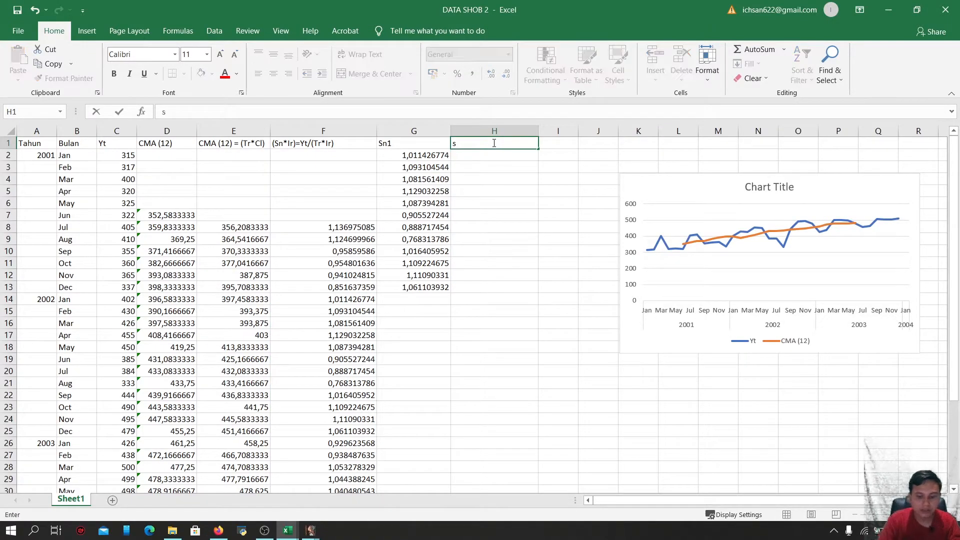
type("S")
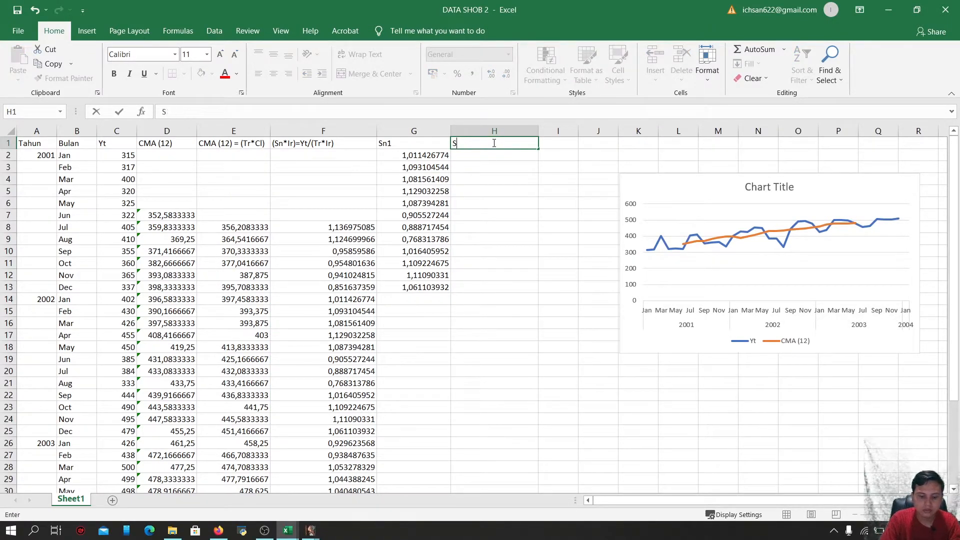
type("N2")
key("BackSpace")
key("BackSpace")
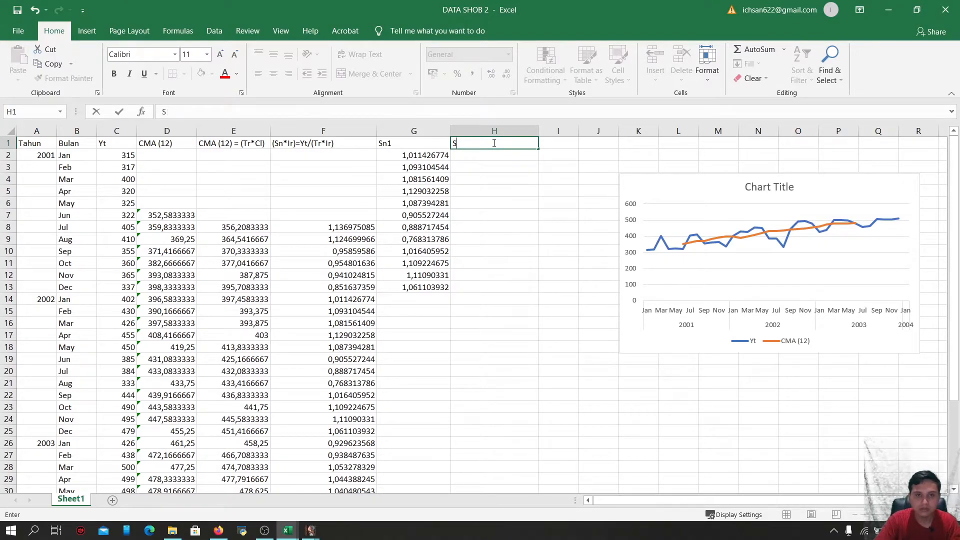
type("n2")
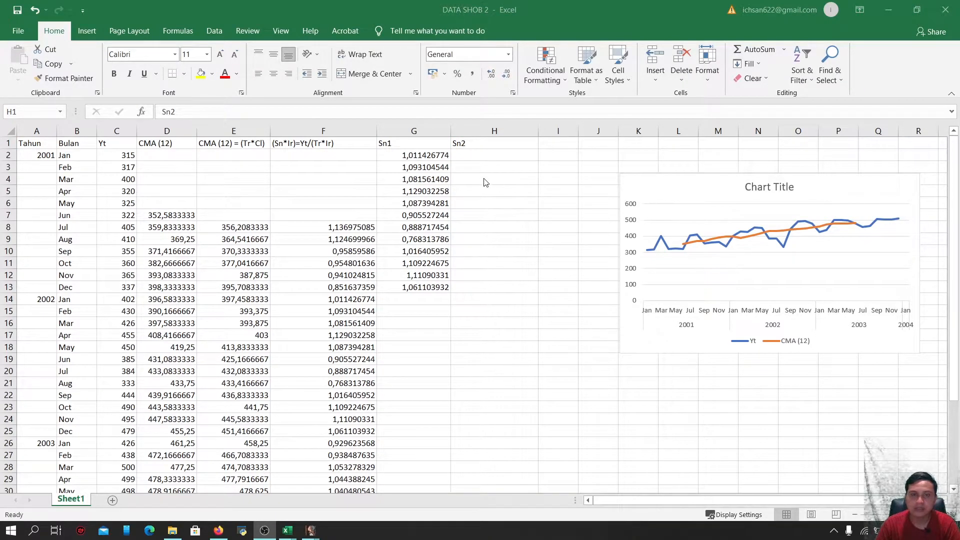
left_click(494, 158)
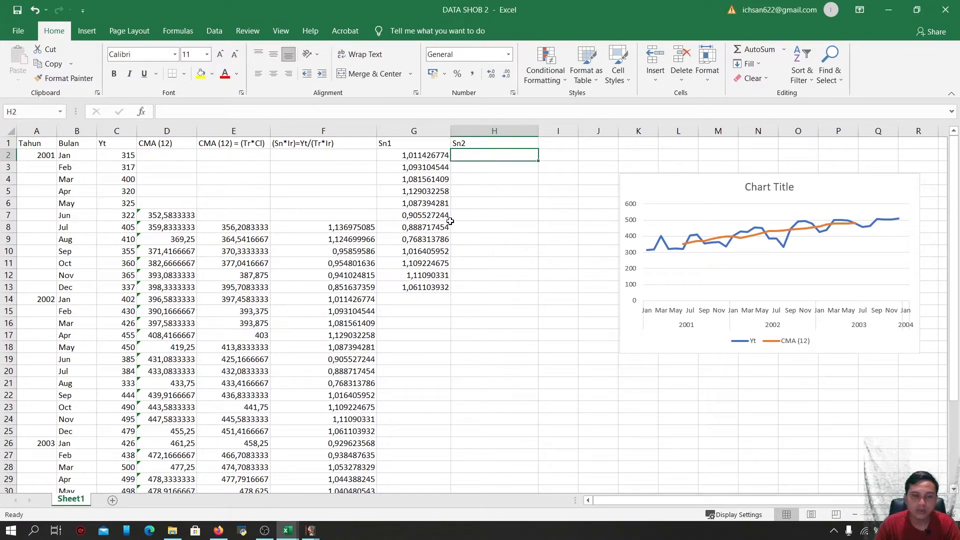
Copy the 2003 ratios in F26:F31 and paste them as values only into H2:H7
scroll(447, 225, "down", 1)
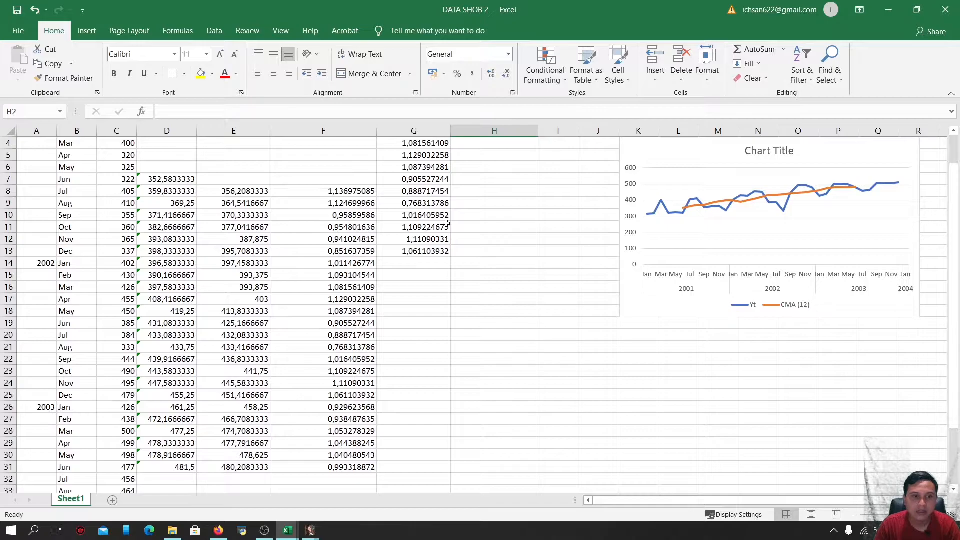
scroll(447, 225, "down", 1)
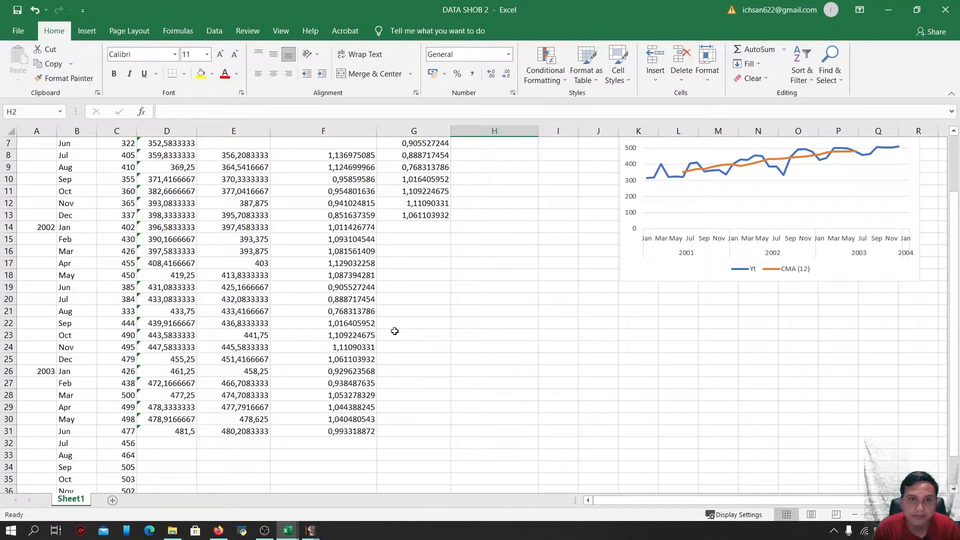
scroll(385, 340, "up", 2)
scroll(379, 348, "down", 1)
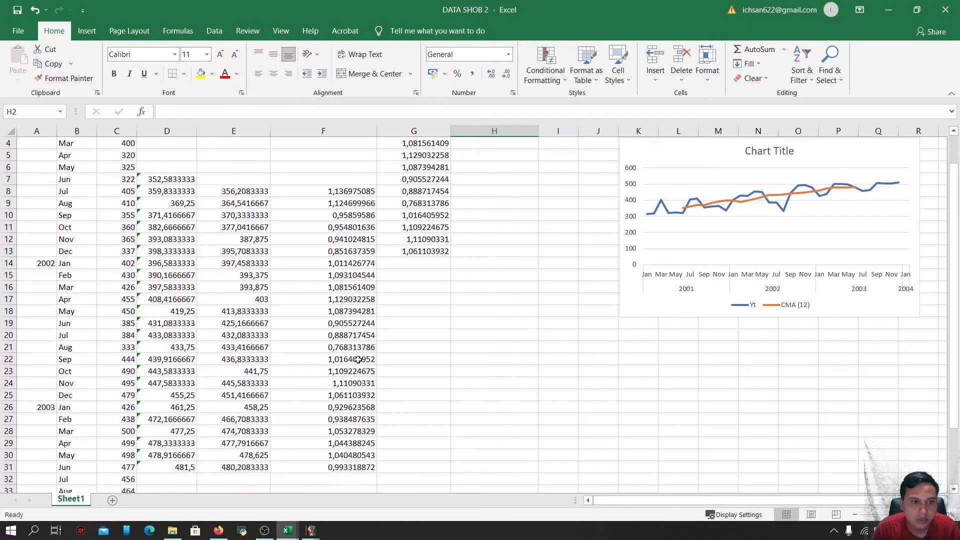
left_click(335, 406)
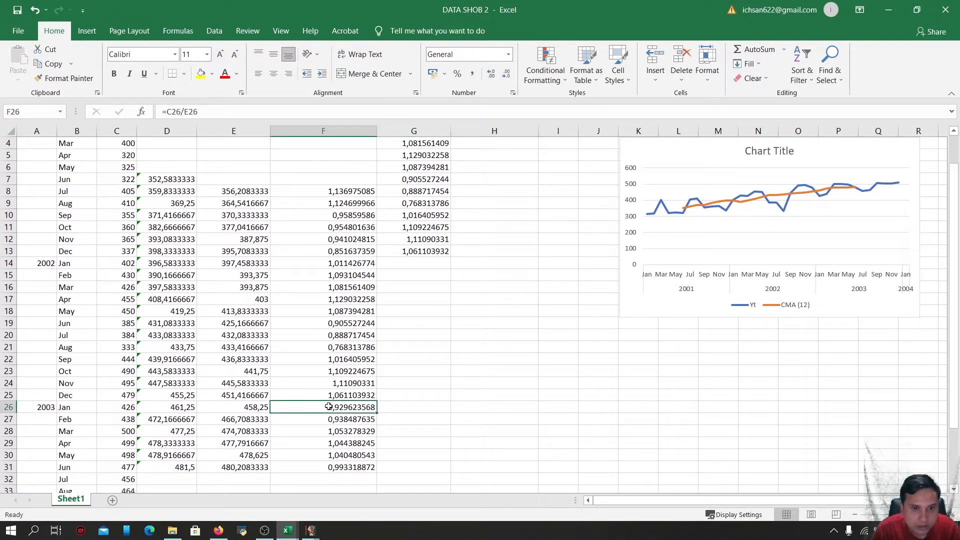
scroll(342, 405, "down", 1)
scroll(342, 406, "down", 1)
left_click_drag(339, 371, 348, 431)
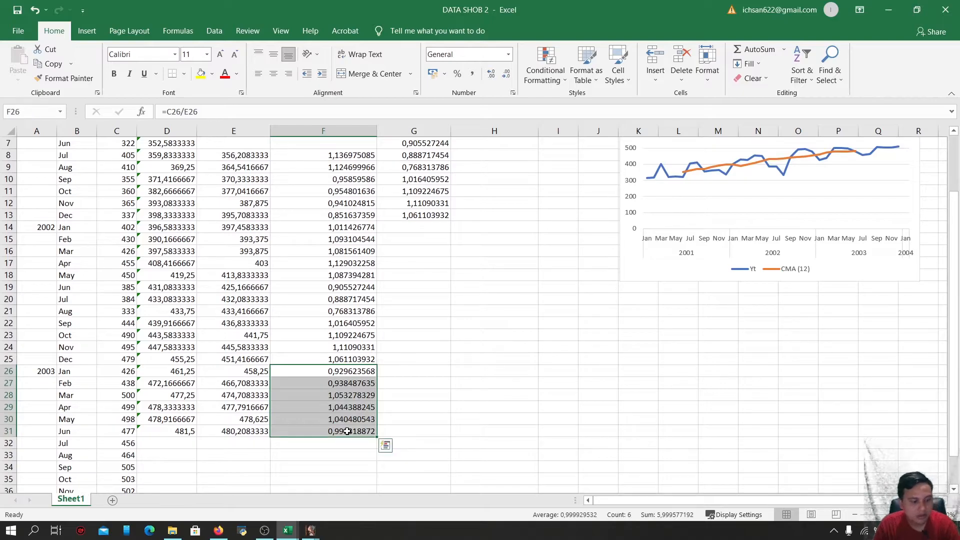
key("ctrl+c")
scroll(380, 350, "up", 2)
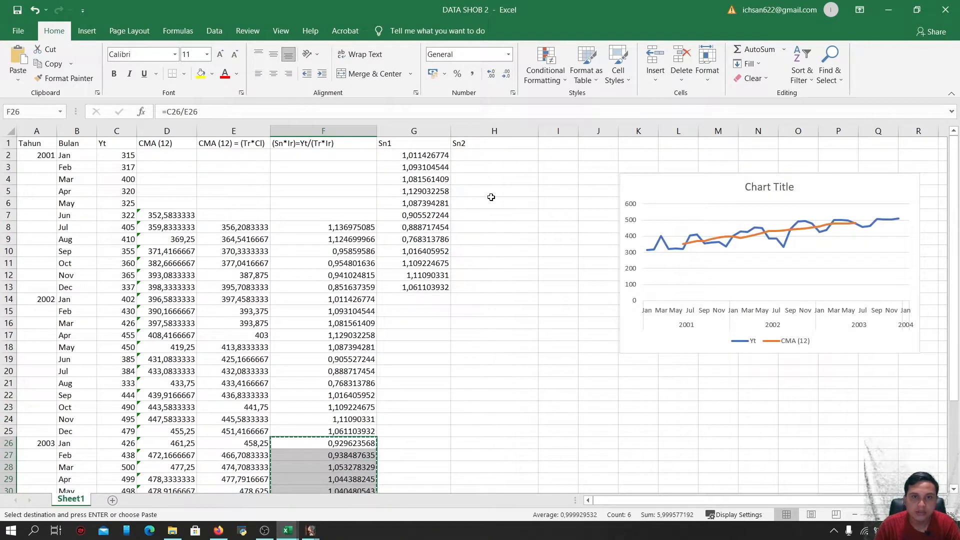
left_click(501, 156)
key("ctrl+v")
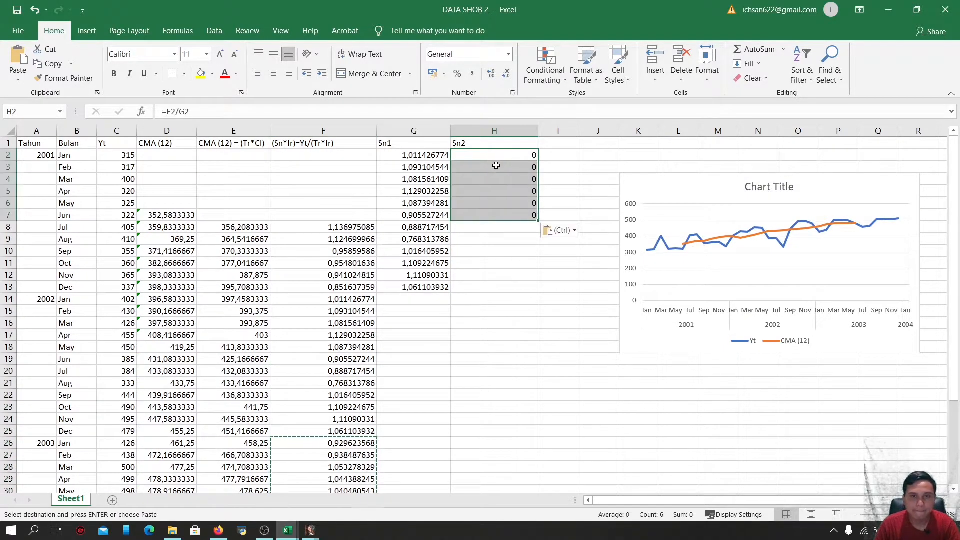
left_click(572, 229)
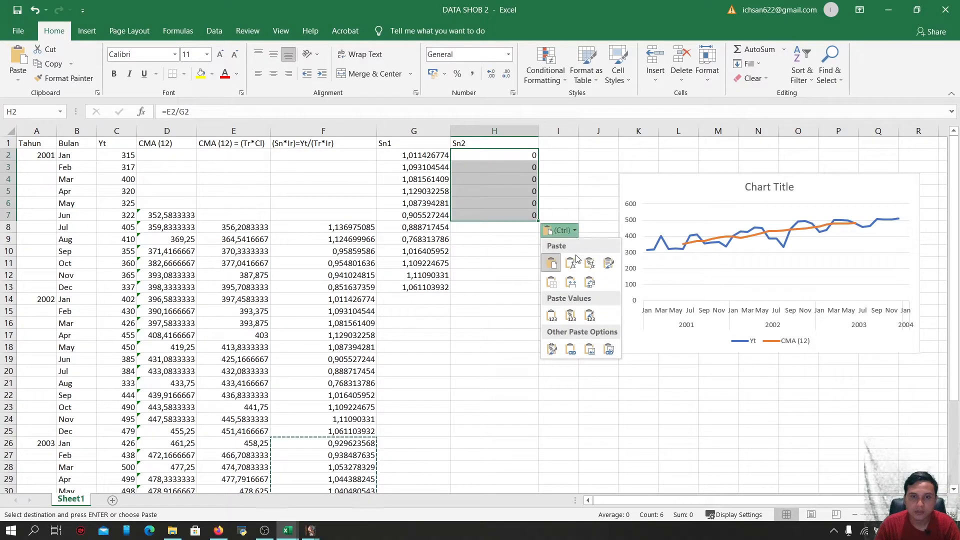
left_click(551, 318)
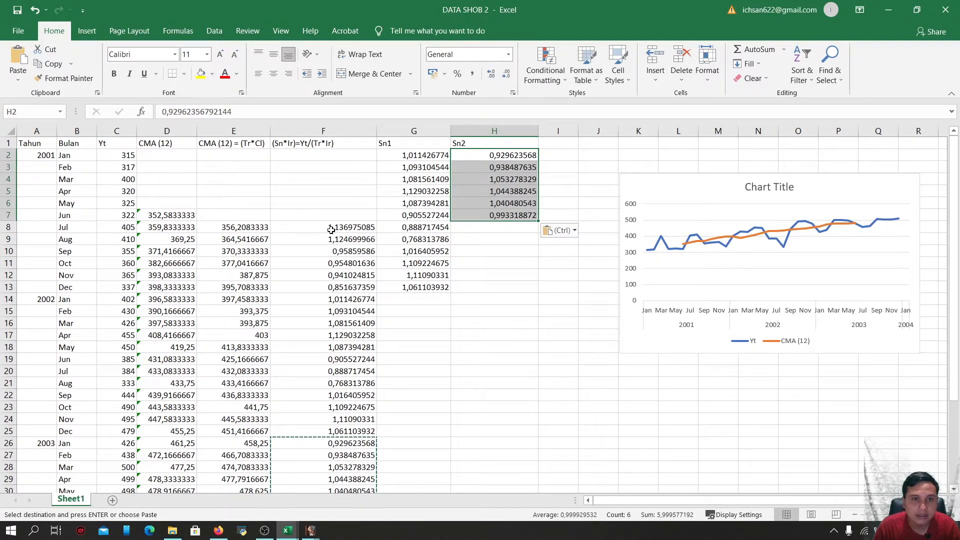
Copy the 2001 ratios in F8:F13 and paste them as values only into H8:H13
left_click_drag(336, 228, 339, 281)
key("ctrl+c")
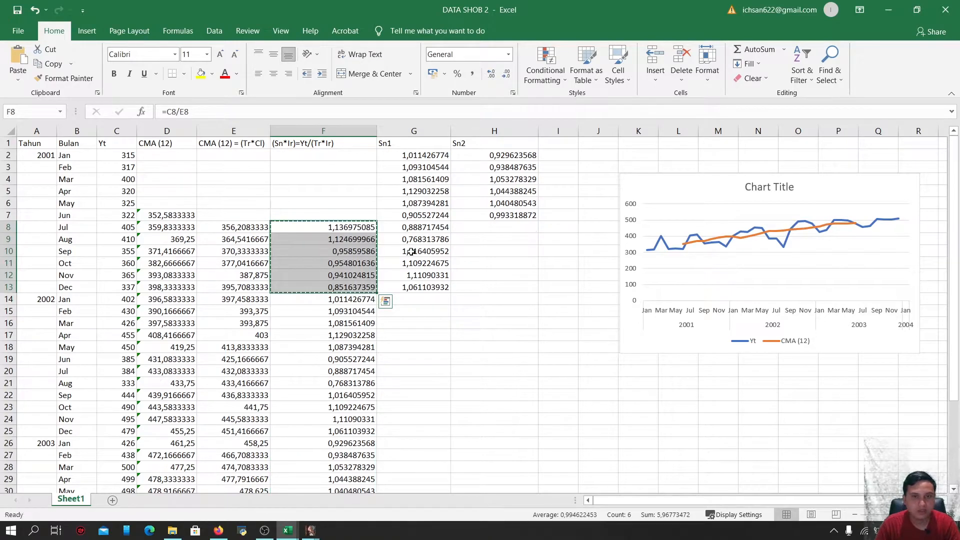
left_click(498, 229)
key("ctrl+v")
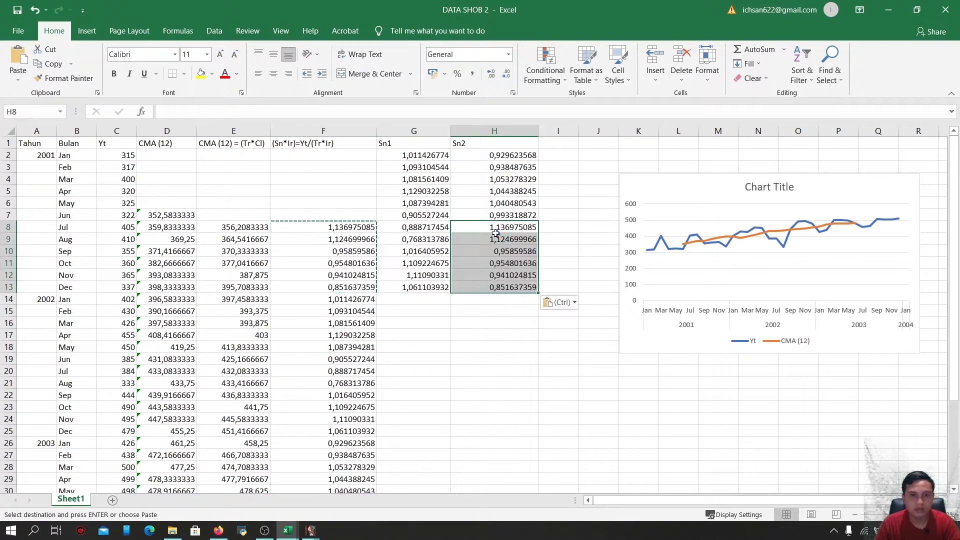
left_click(574, 303)
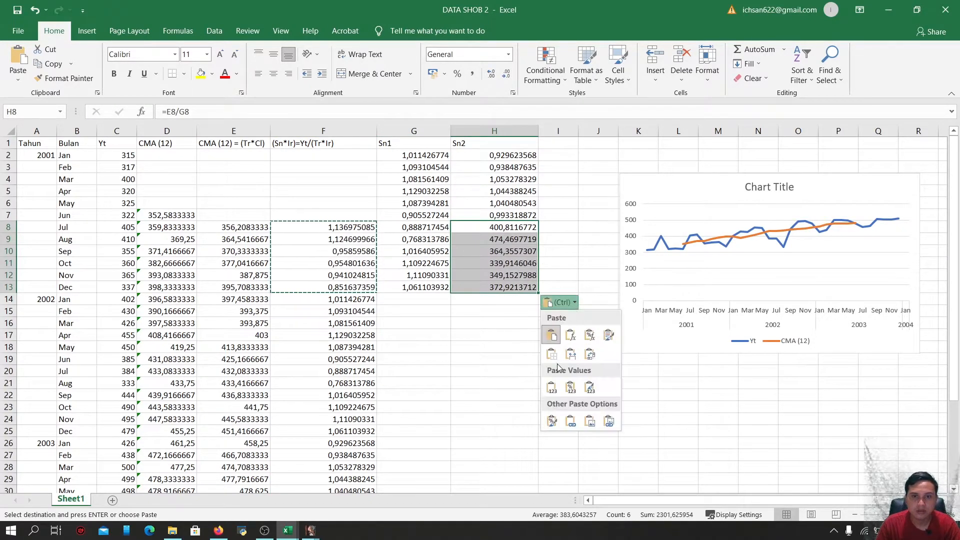
left_click(551, 389)
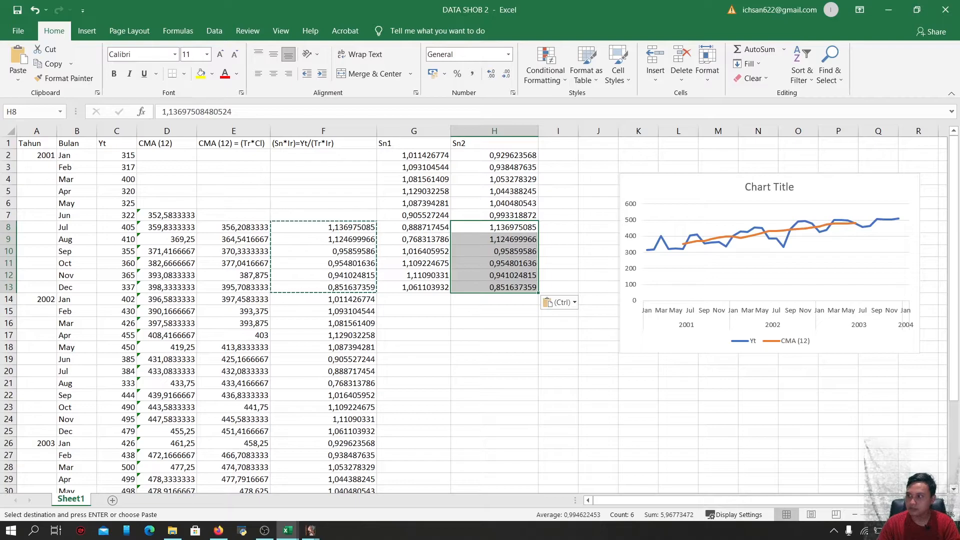
Enter the header Rata-rata (seasonal factor) in I1 and widen column I to fit it
left_click(563, 144)
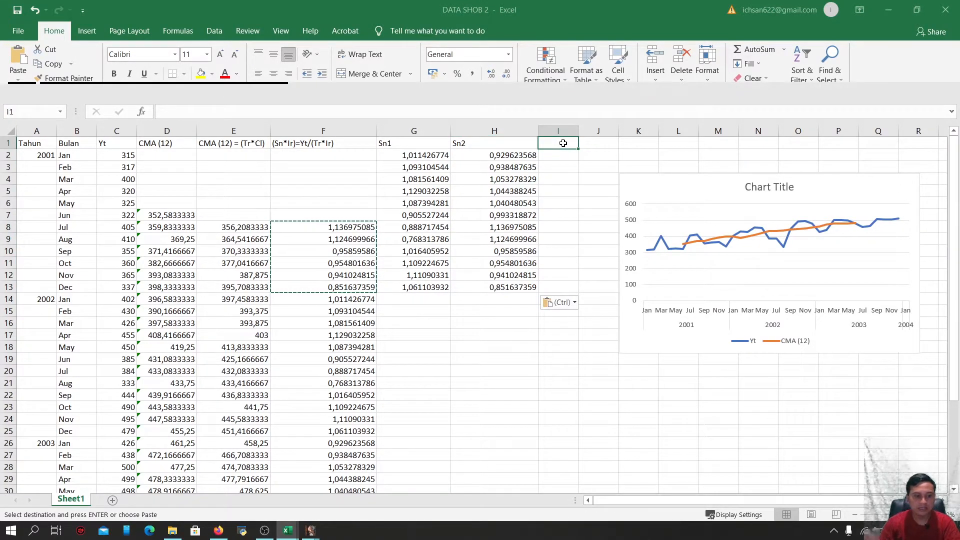
type("R")
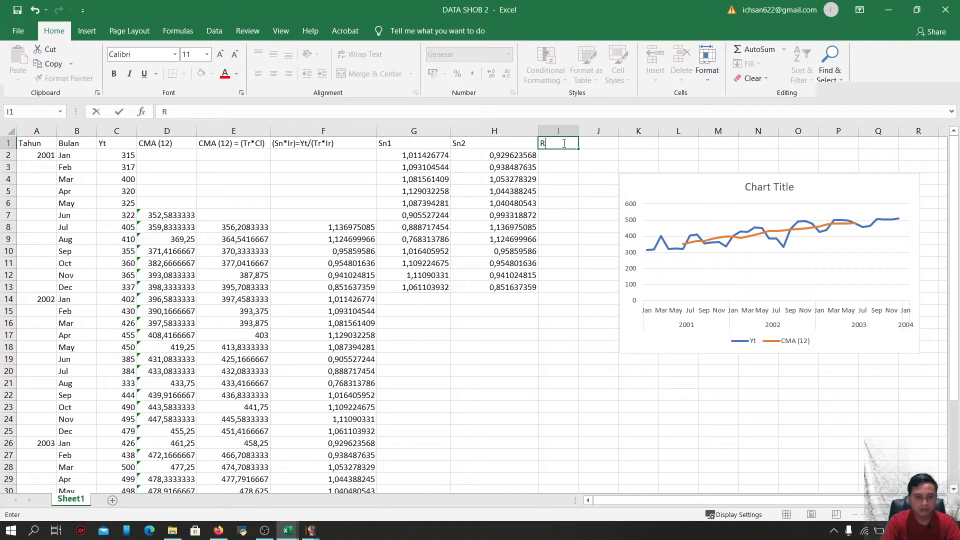
type("ata-rata")
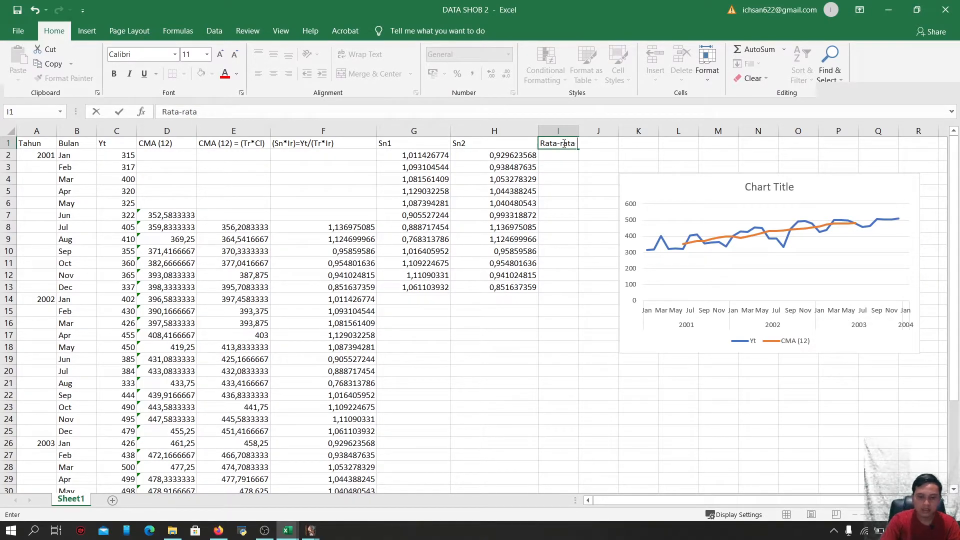
type("(seaosa")
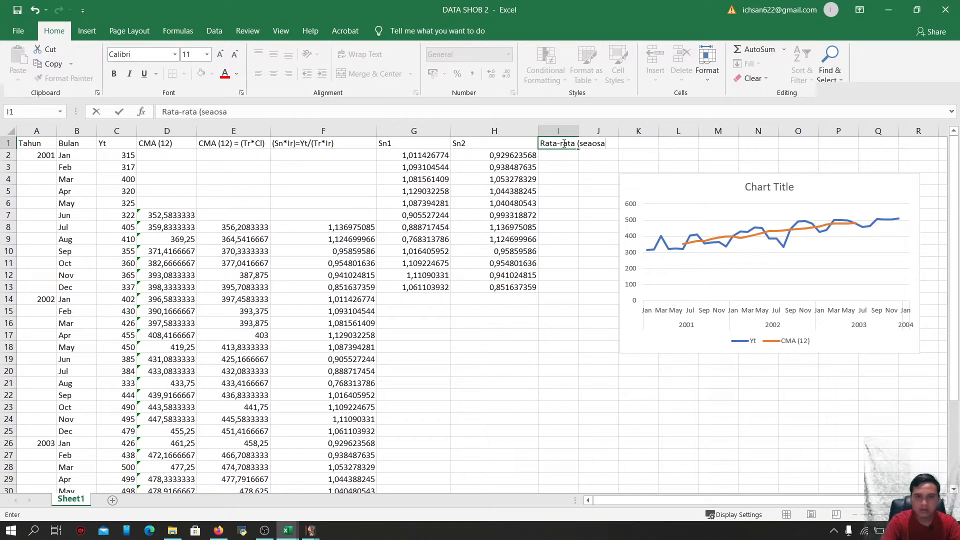
key("BackSpace")
key("BackSpace")
key("BackSpace")
key("BackSpace")
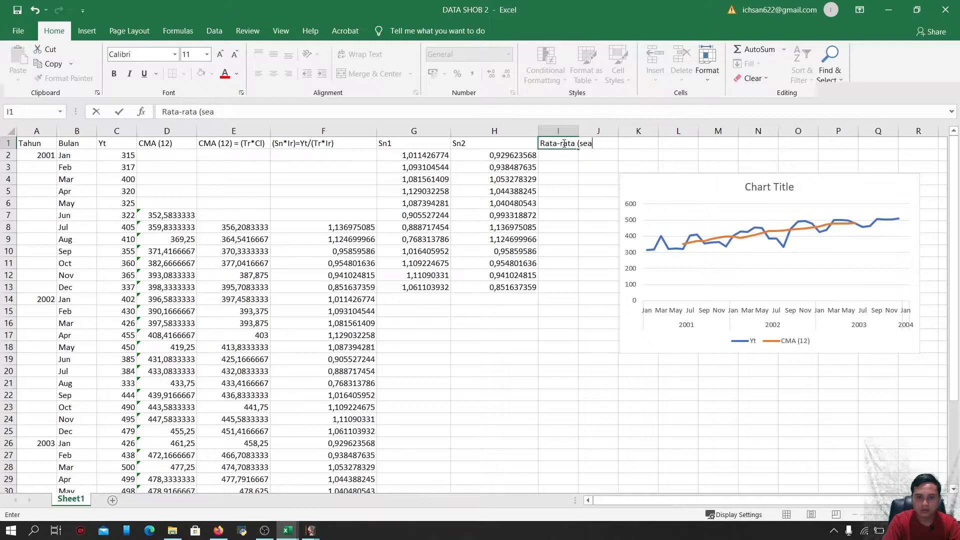
type("asonal ")
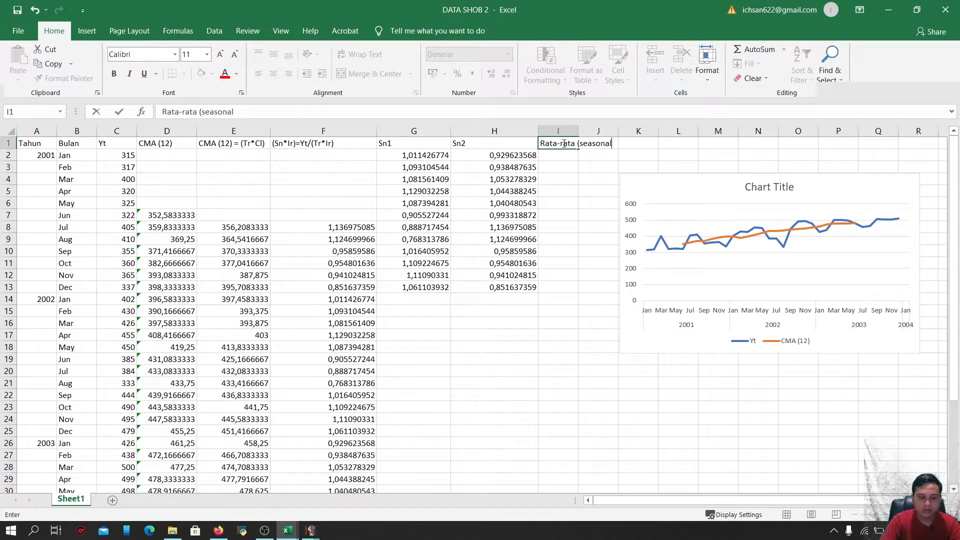
type("factor")
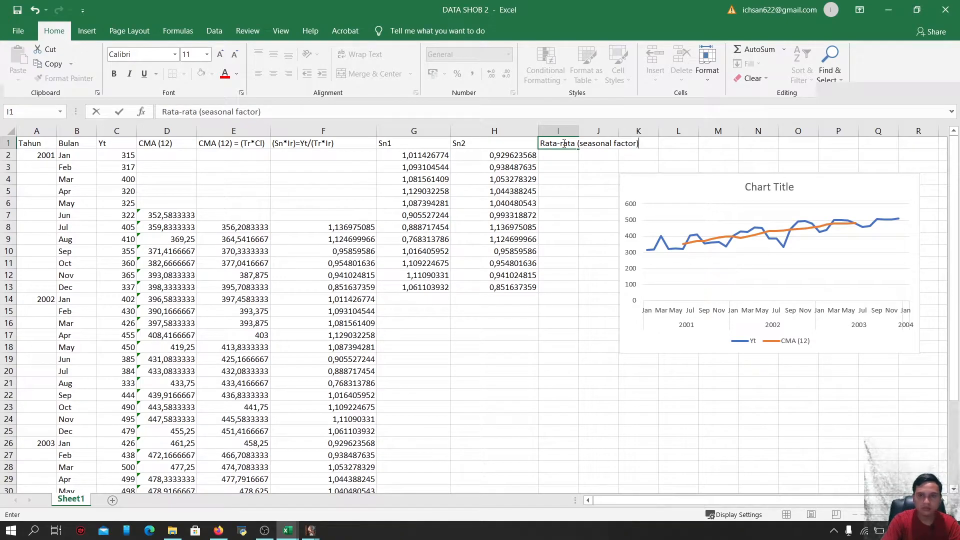
key("Return")
left_click_drag(579, 131, 657, 136)
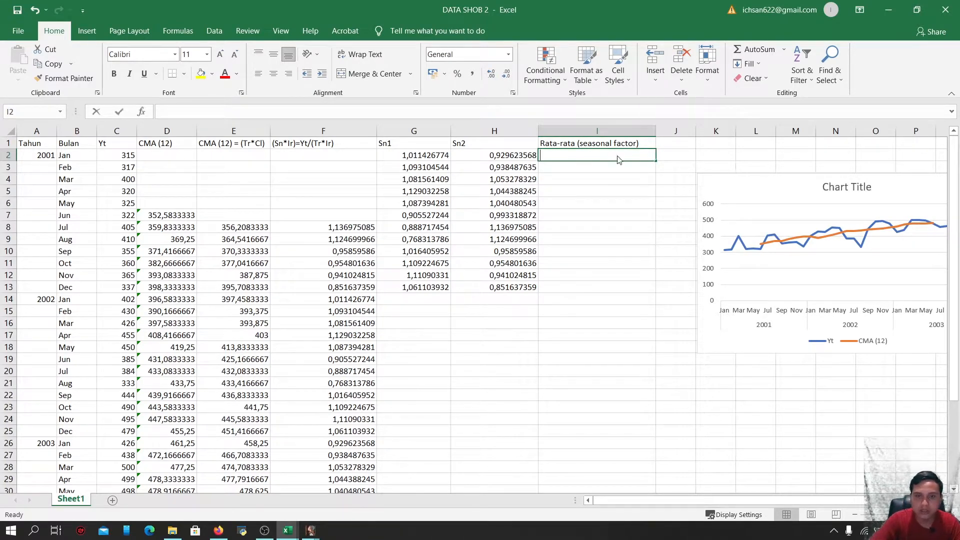
Enter a formula in I2 that averages G2 and H2
type("=avera")
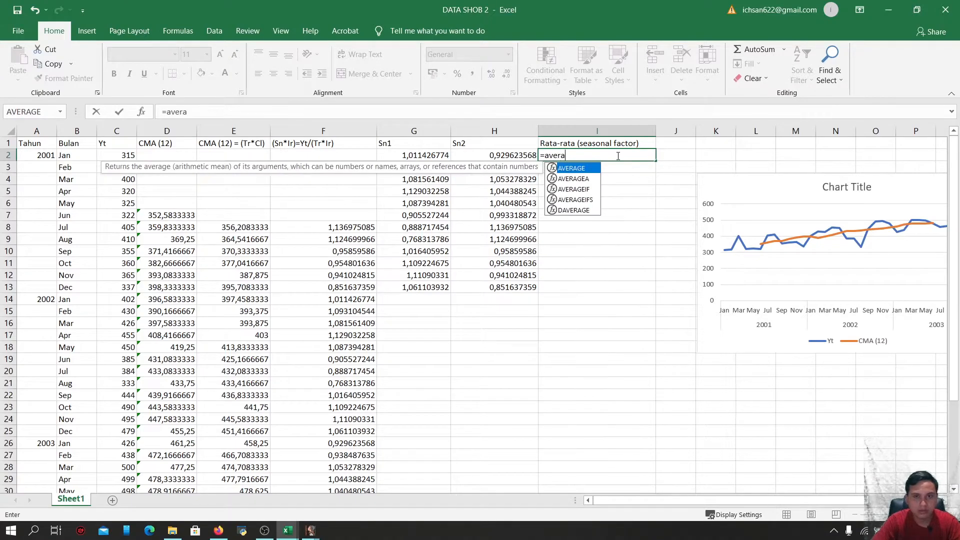
type("ge")
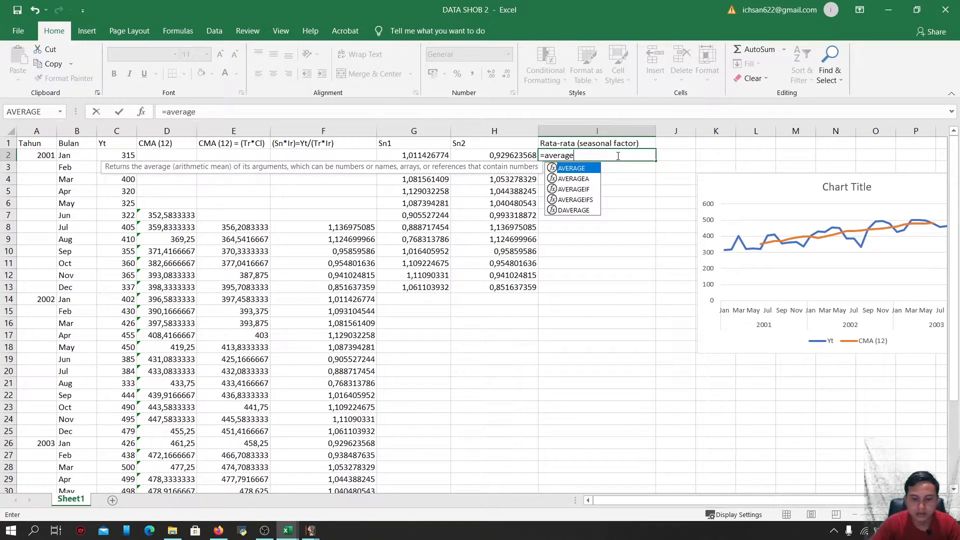
type("(")
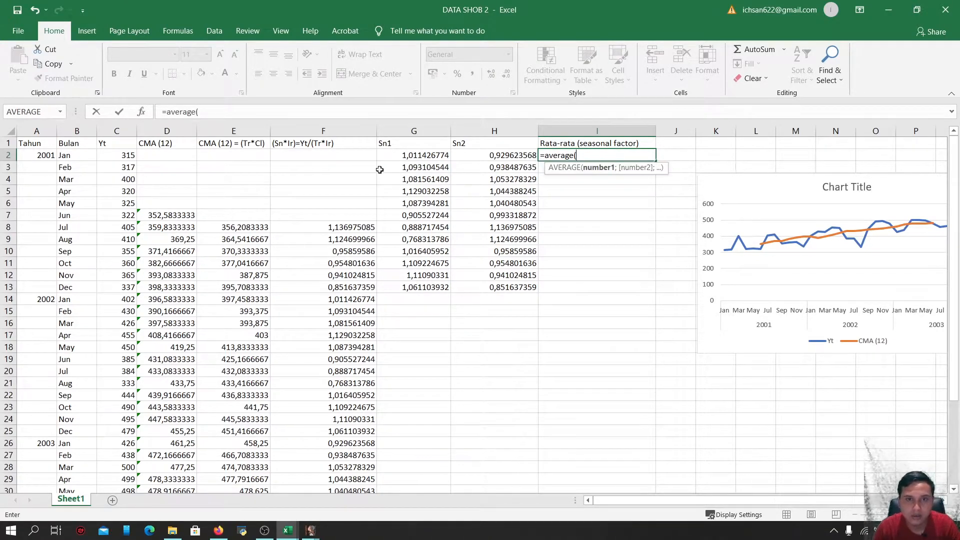
left_click(402, 156)
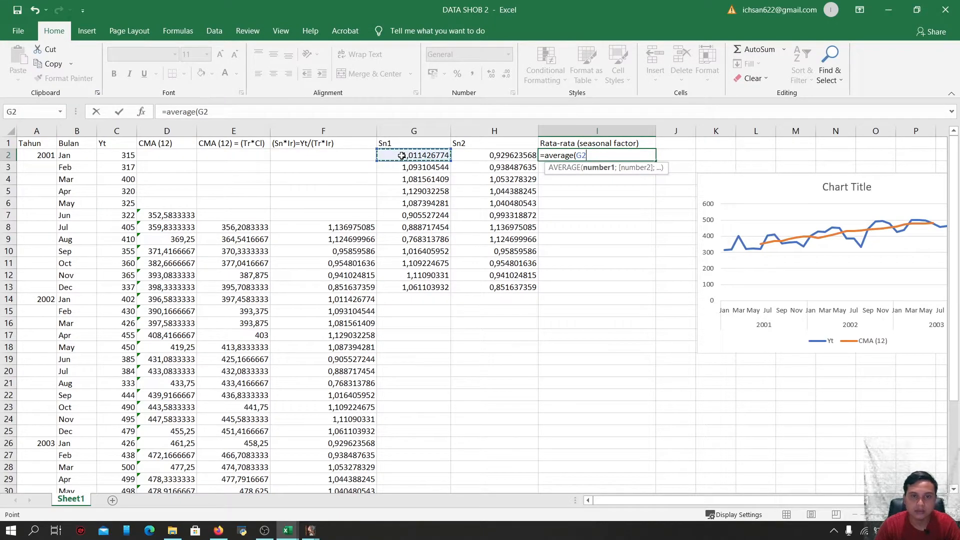
left_click_drag(402, 156, 470, 157)
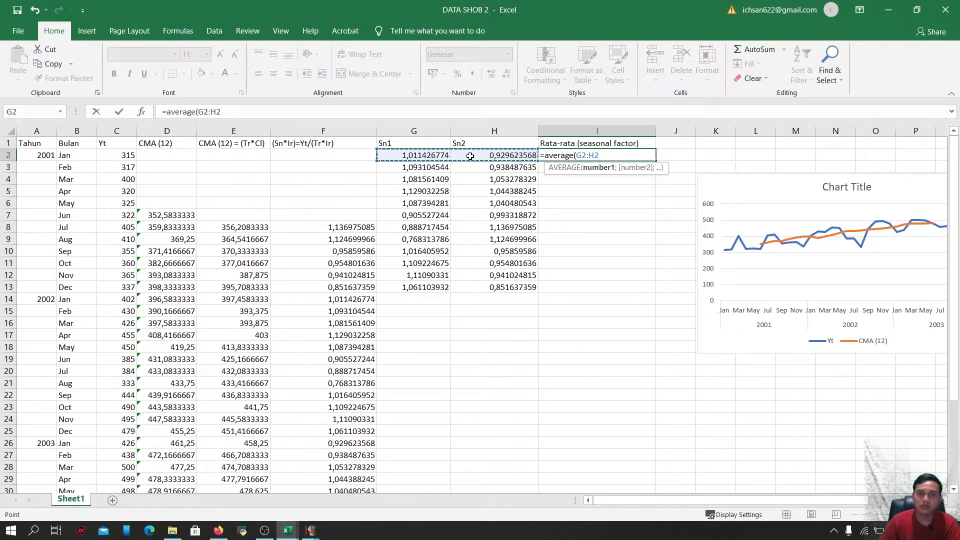
key("Return")
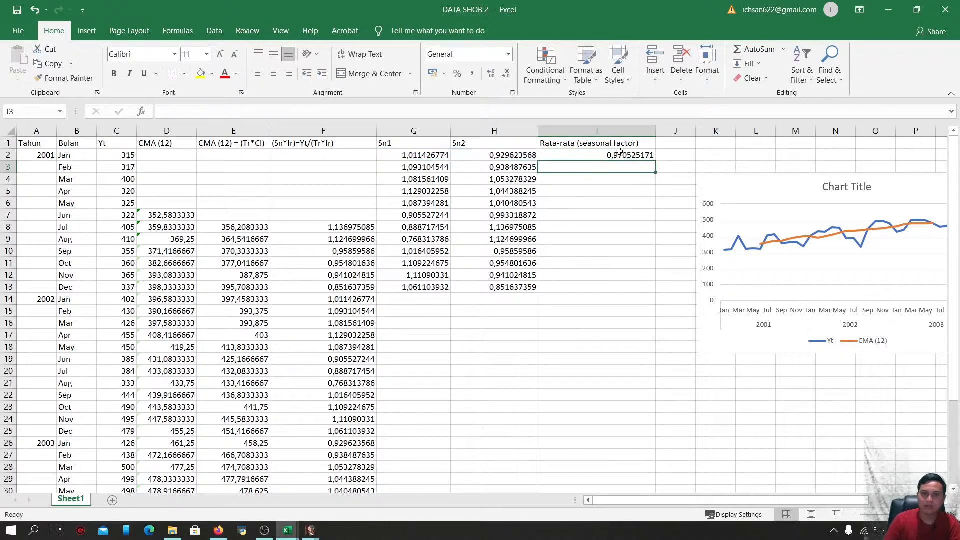
Fill the I2 average formula down through I13
left_click(620, 154)
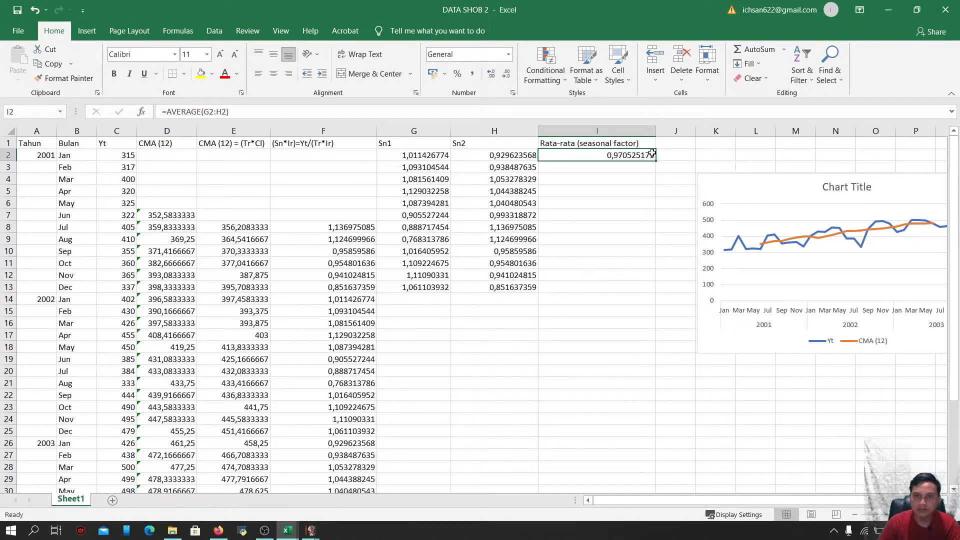
left_click_drag(655, 161, 630, 290)
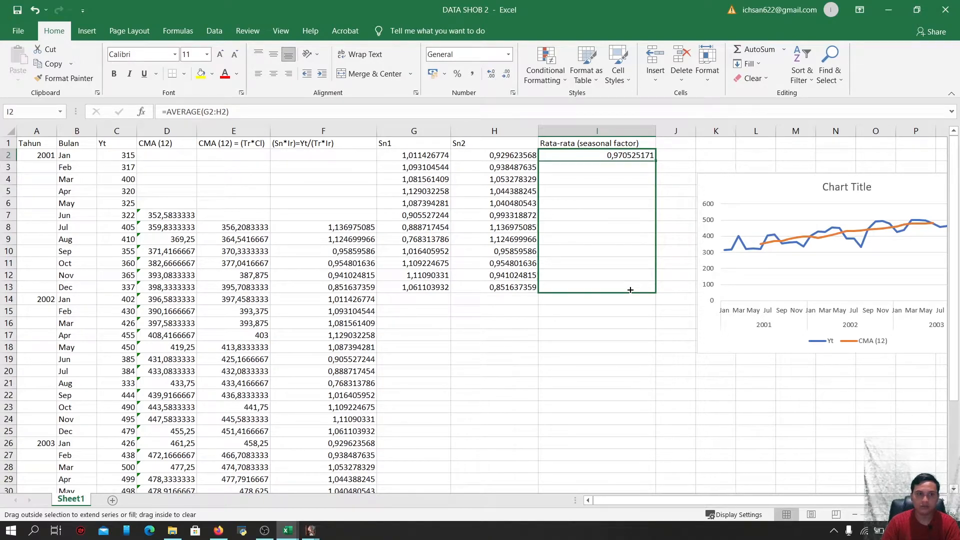
left_click_drag(630, 290, 630, 290)
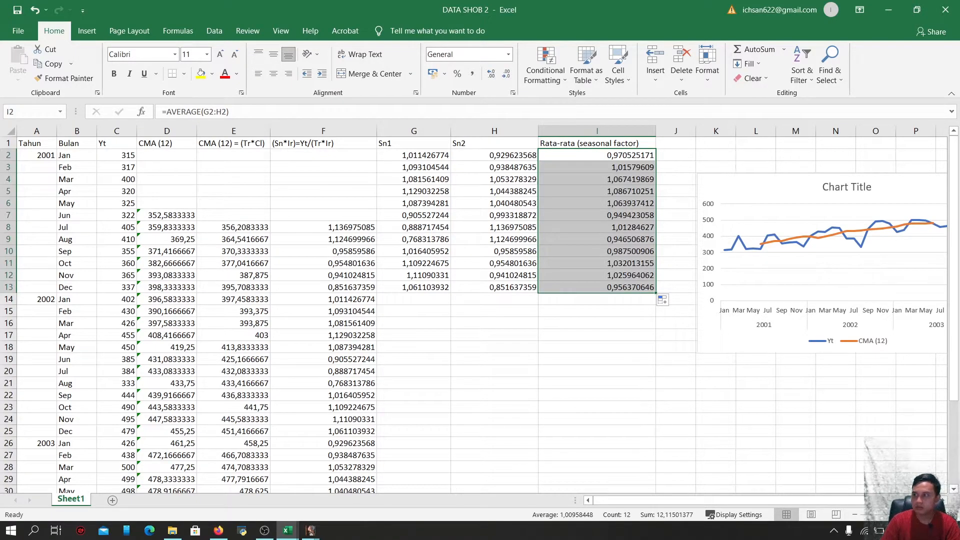
key("alt+Tab")
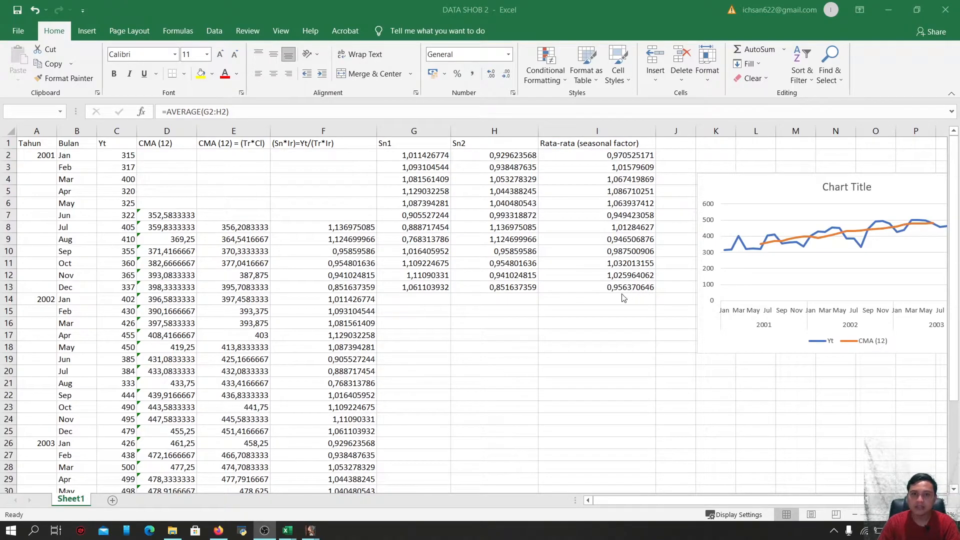
key("alt+Tab")
Sum the averaged seasonal factors I2:I13 into I14
left_click(605, 302)
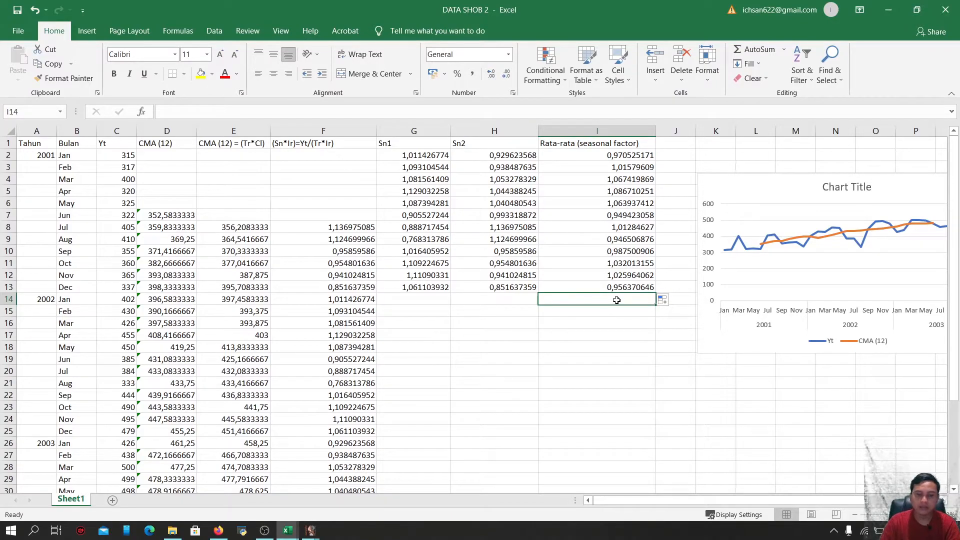
type("=")
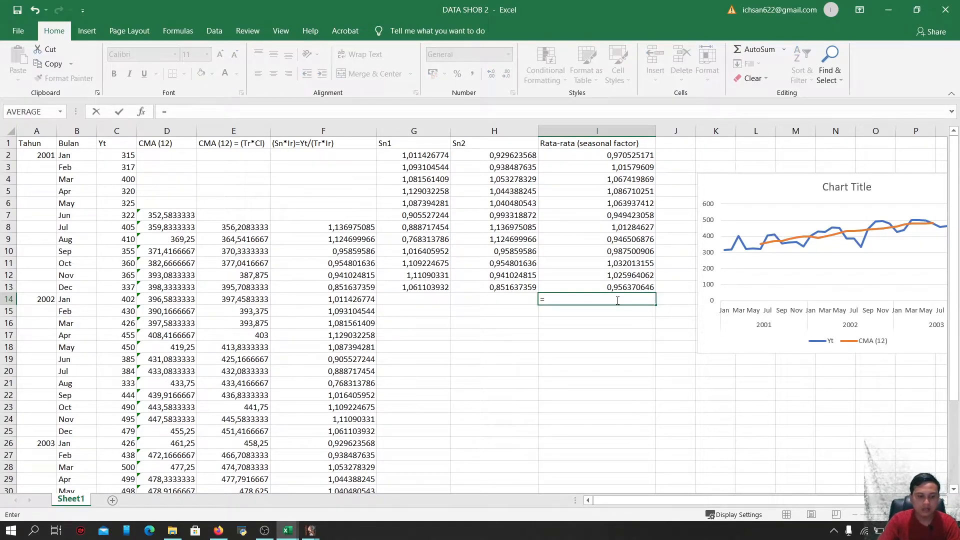
type("sum")
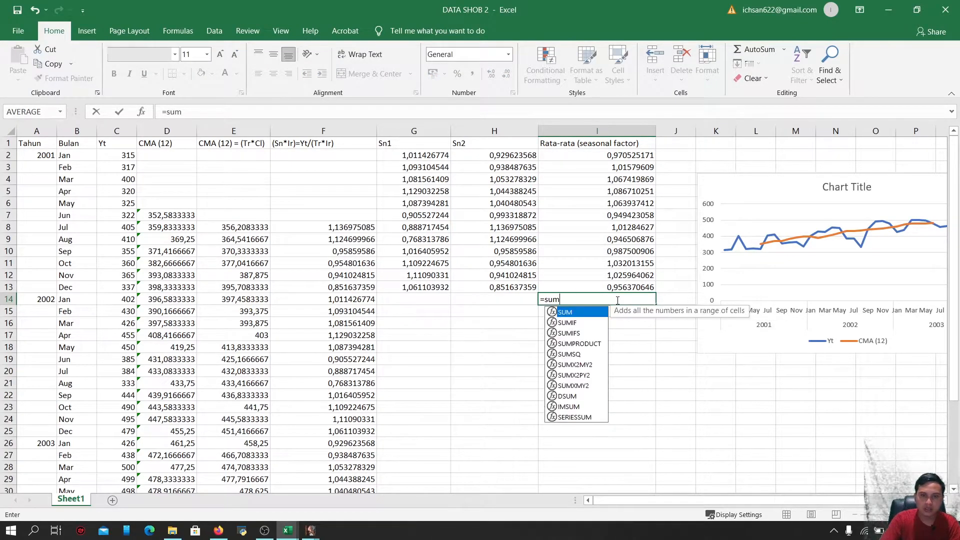
type("(")
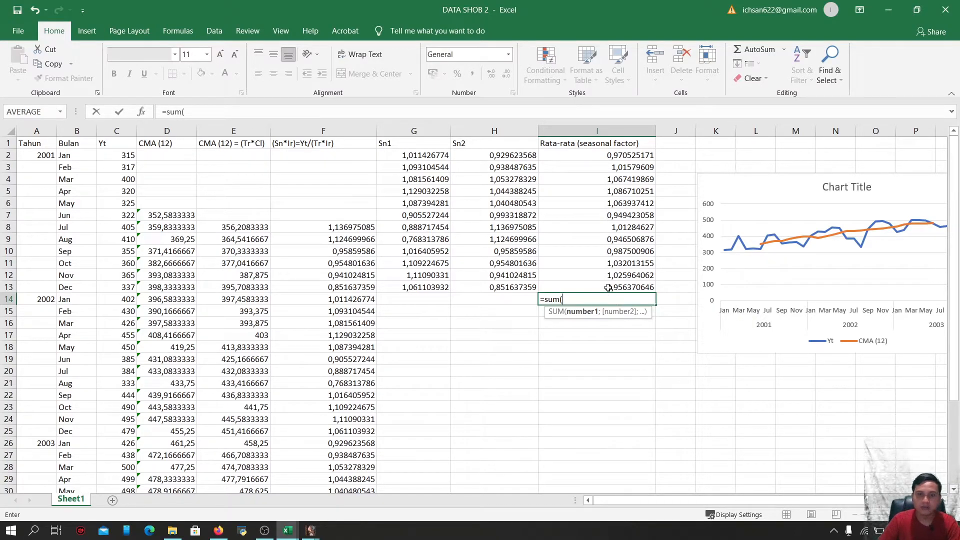
left_click_drag(622, 156, 617, 284)
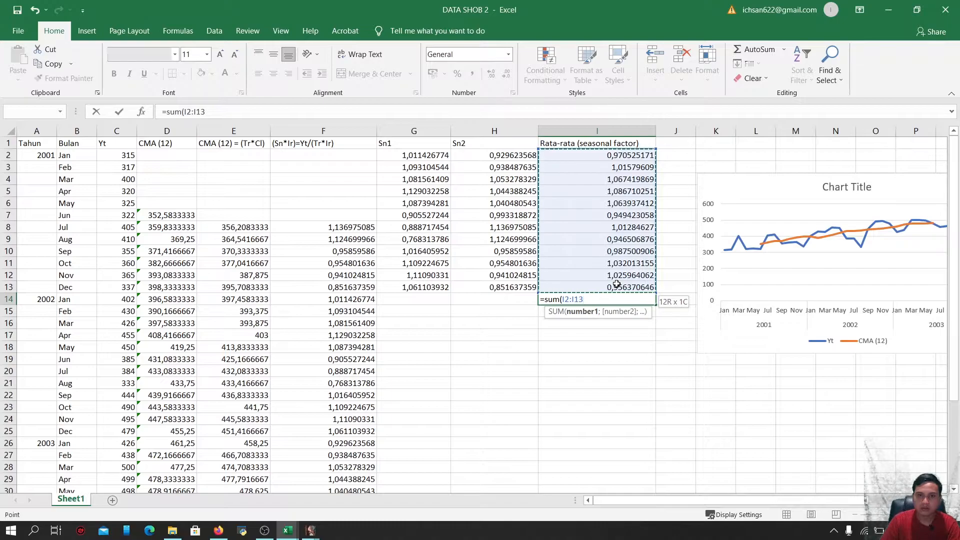
key("Return")
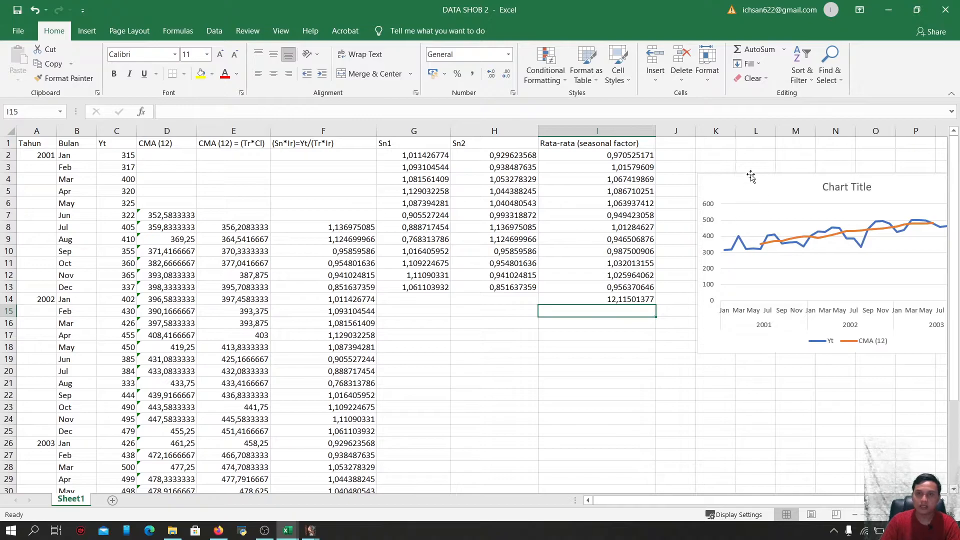
Move the chart further right and enter 12 divided by I14 in I15 as the normalising factor
left_click_drag(758, 190, 835, 185)
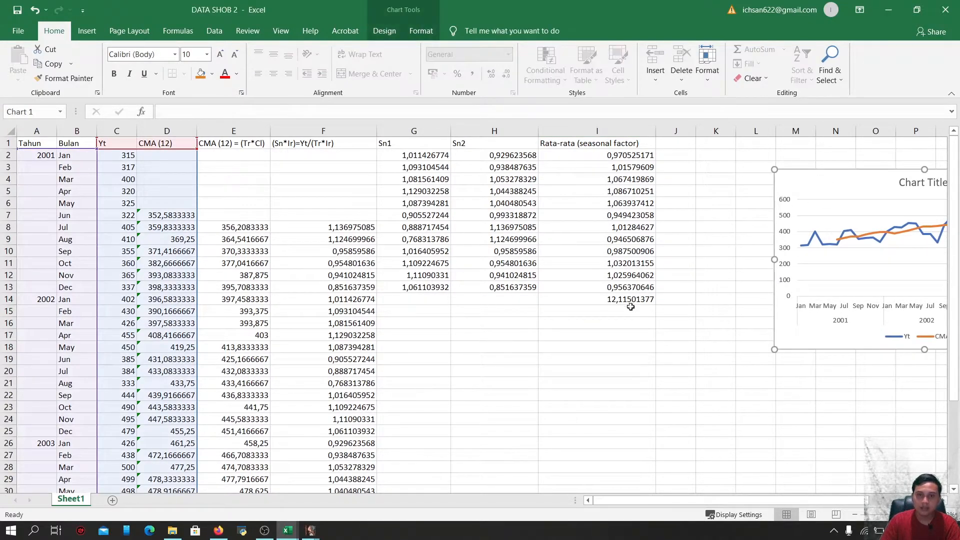
left_click(624, 312)
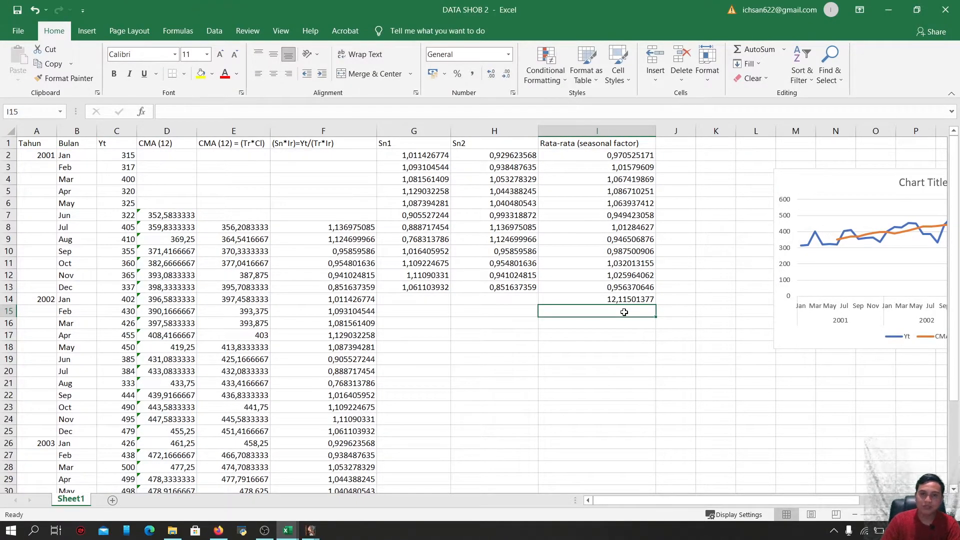
type("=")
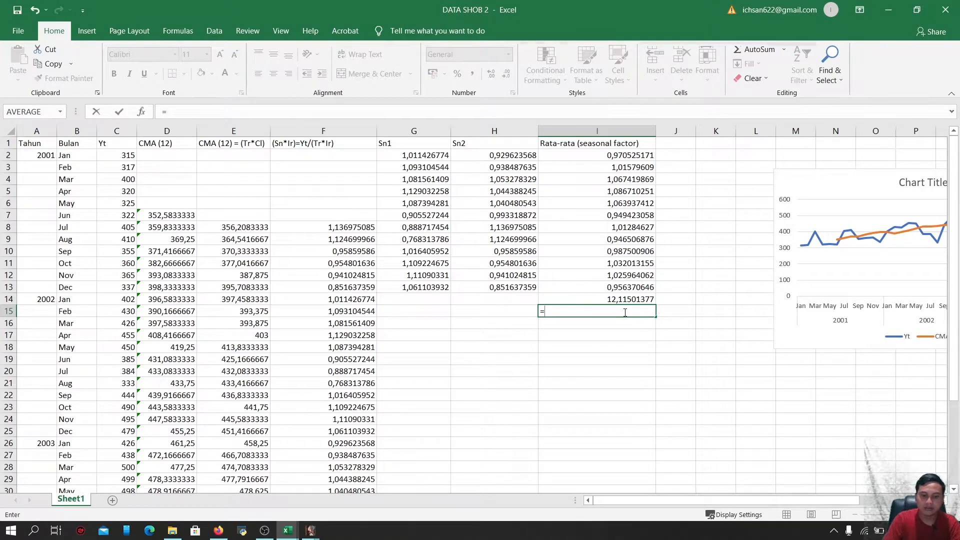
type("12")
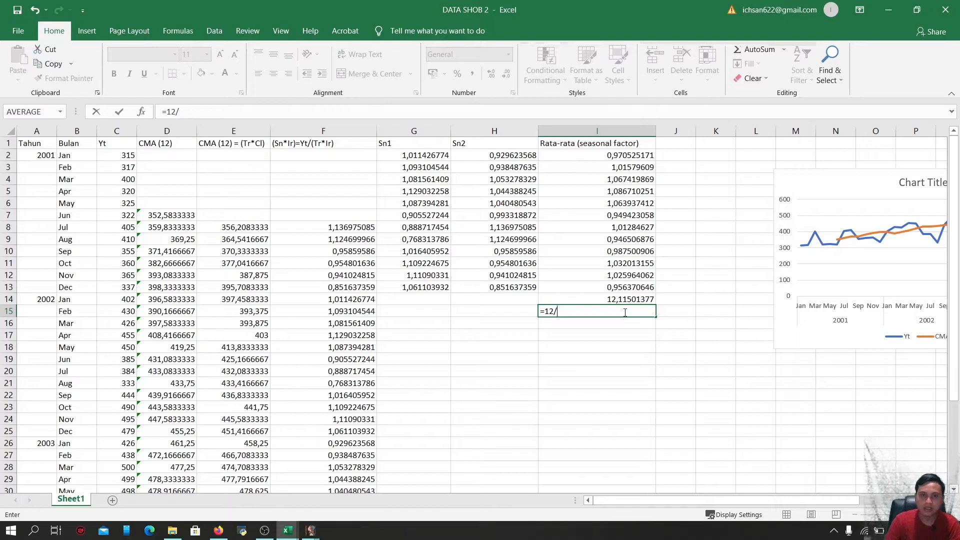
type("/")
left_click(627, 298)
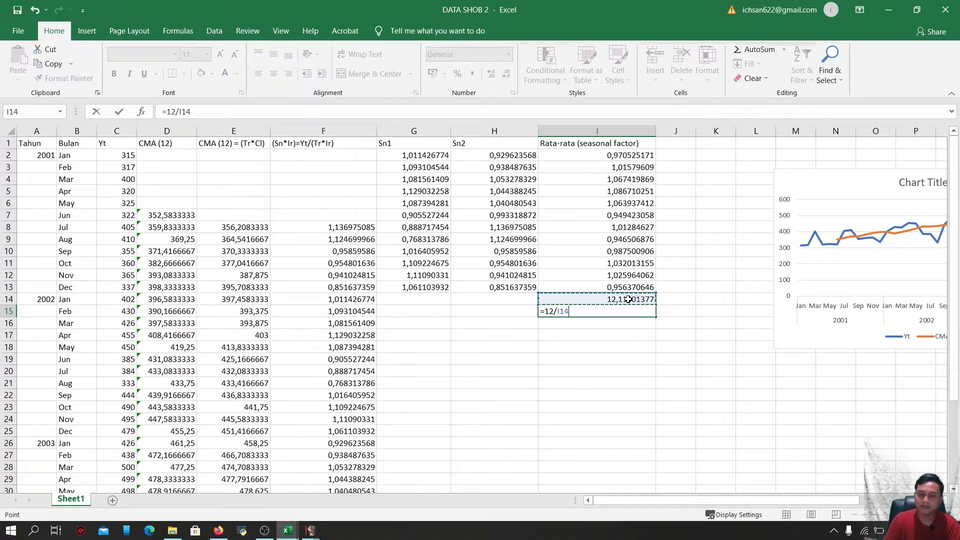
key("Return")
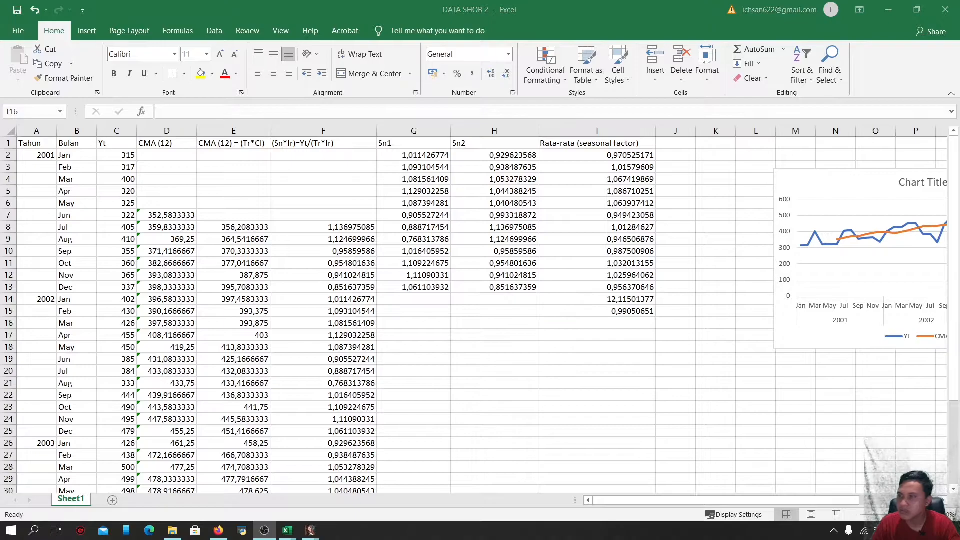
Enter the header Sn (Adj seasonal) in J1 and widen column J to fit it
left_click(683, 145)
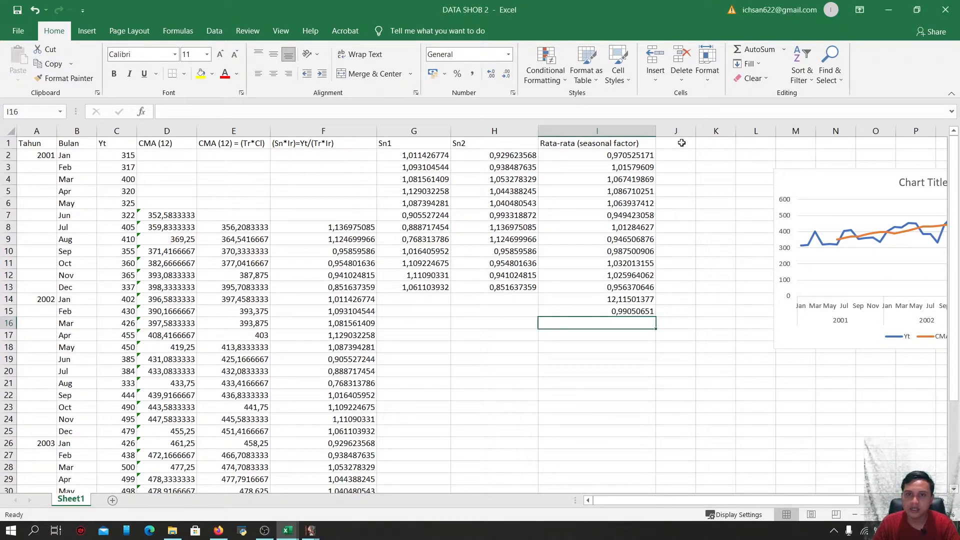
left_click(682, 143)
type("s")
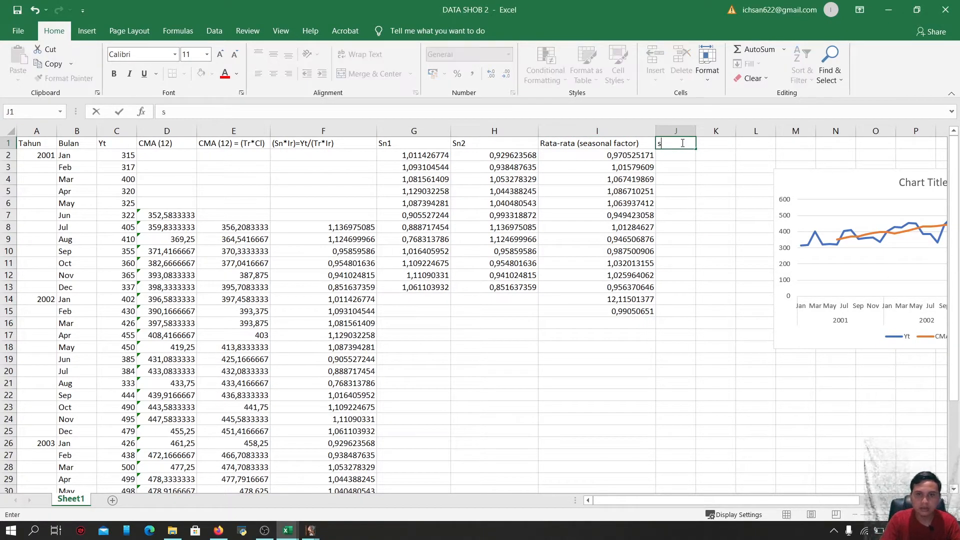
key("BackSpace")
type("Sn")
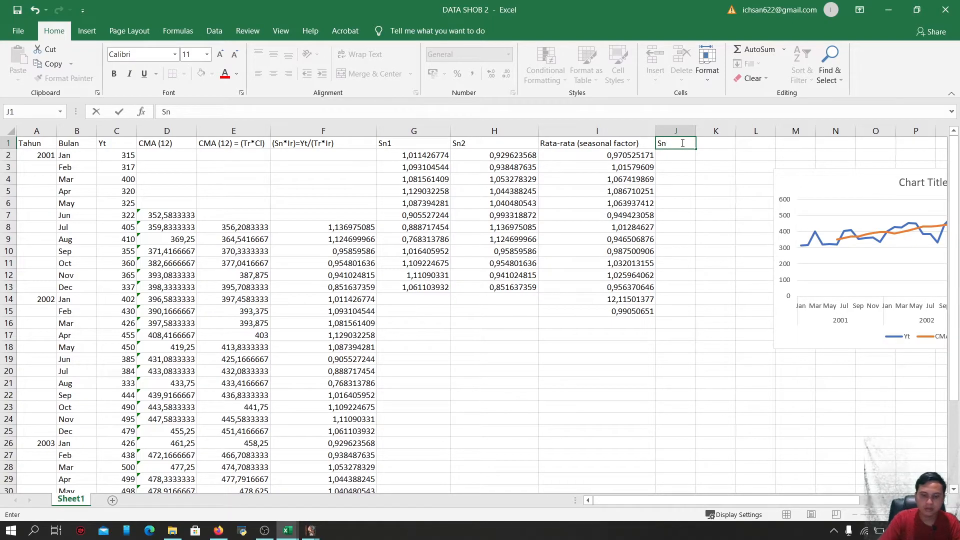
type(" (Adj seaso")
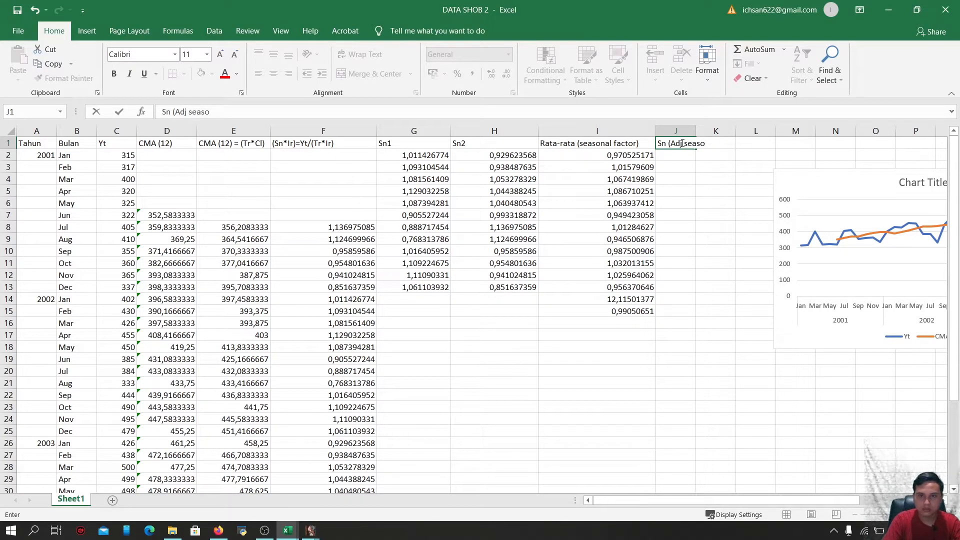
type("nal")
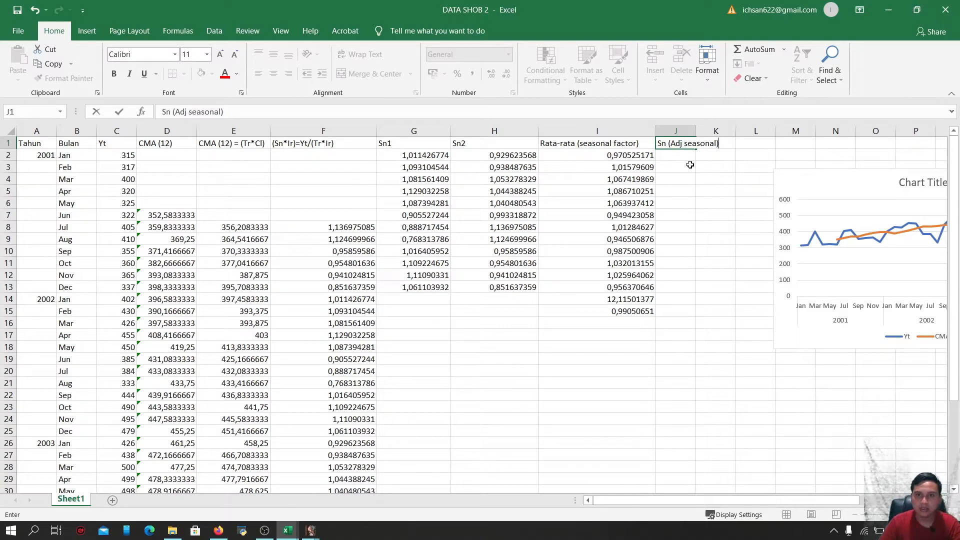
type(")")
left_click(690, 165)
left_click_drag(696, 131, 739, 134)
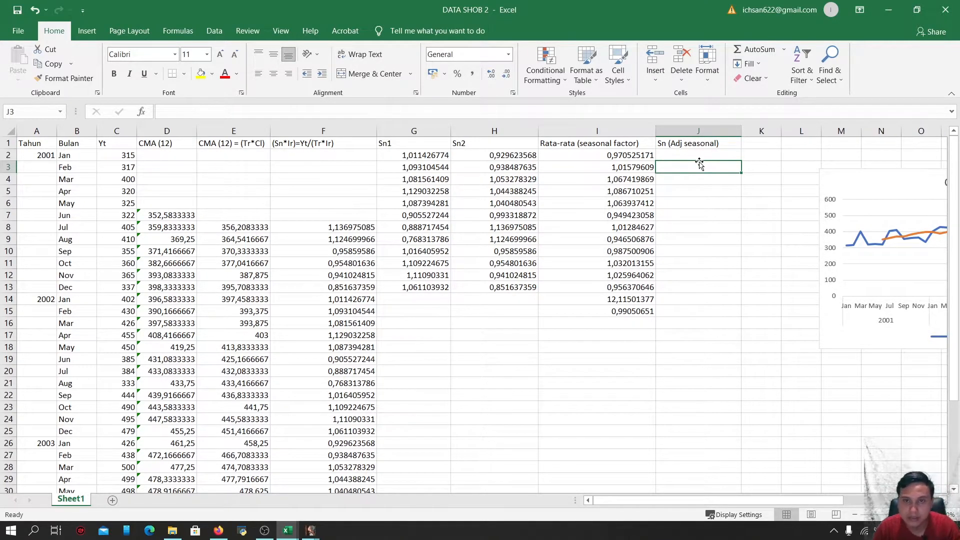
Enter the adjusted seasonal factor formula =I2*$I$15 in J2, anchoring the normalising factor as an absolute reference
left_click(699, 154)
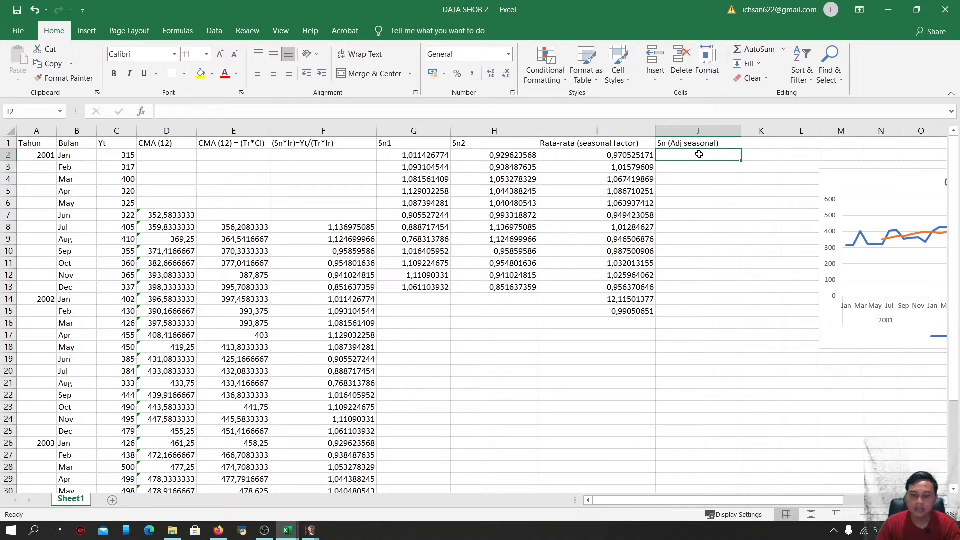
type("=")
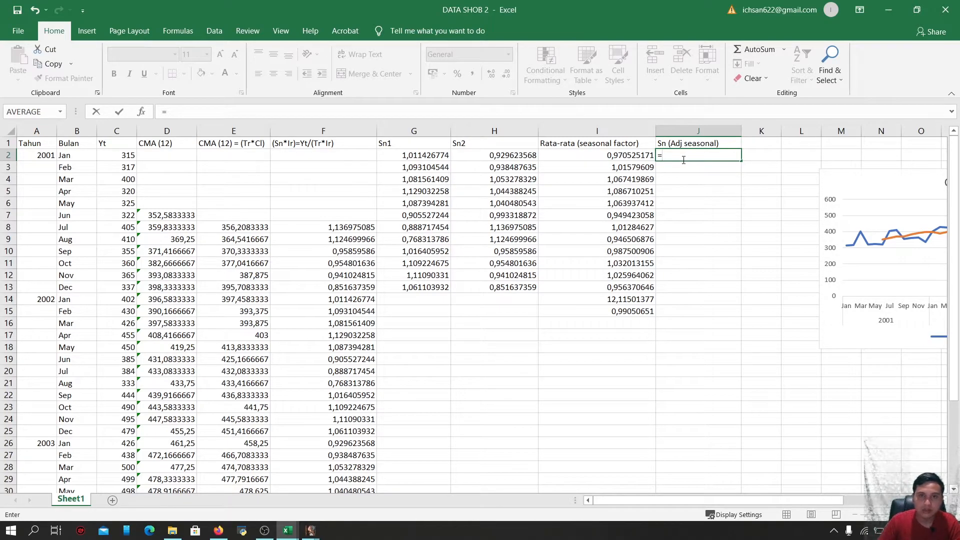
left_click(632, 157)
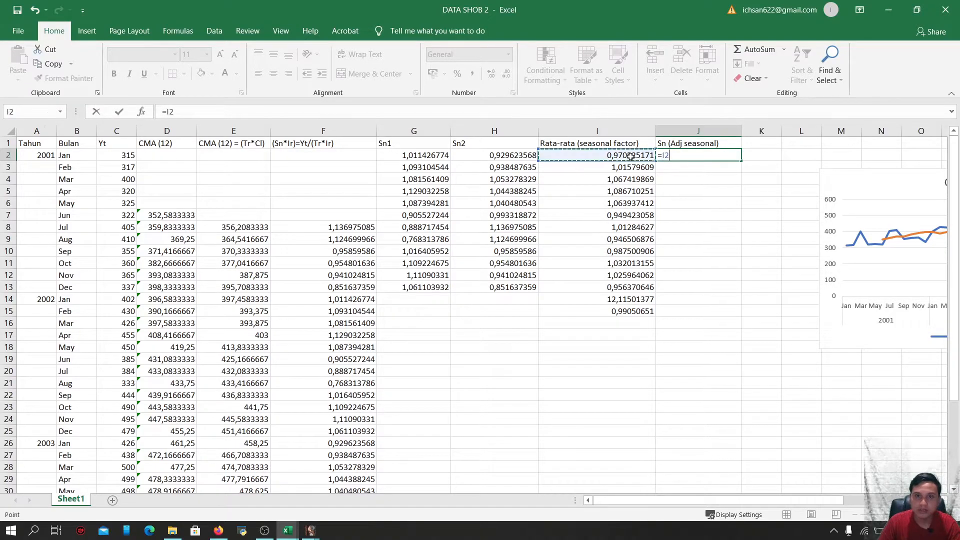
type("*")
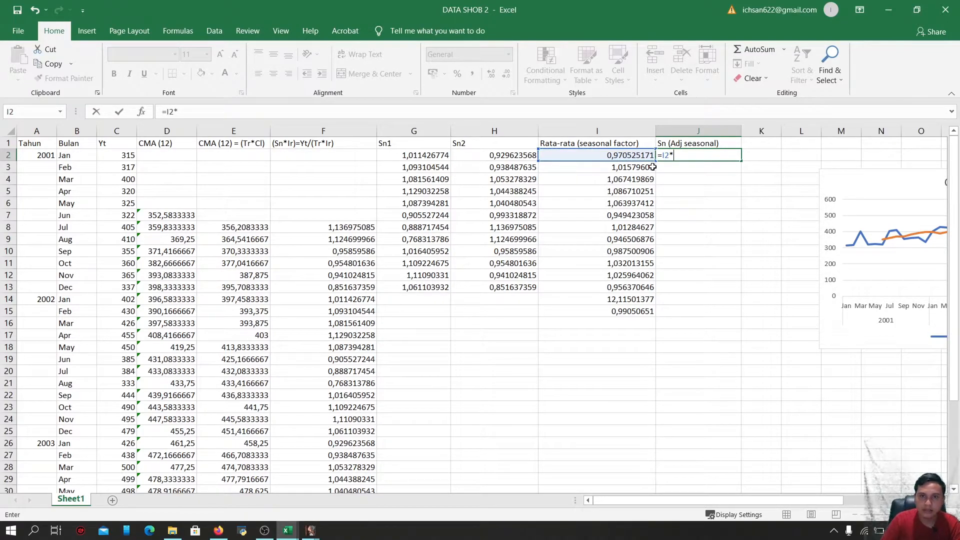
left_click(631, 313)
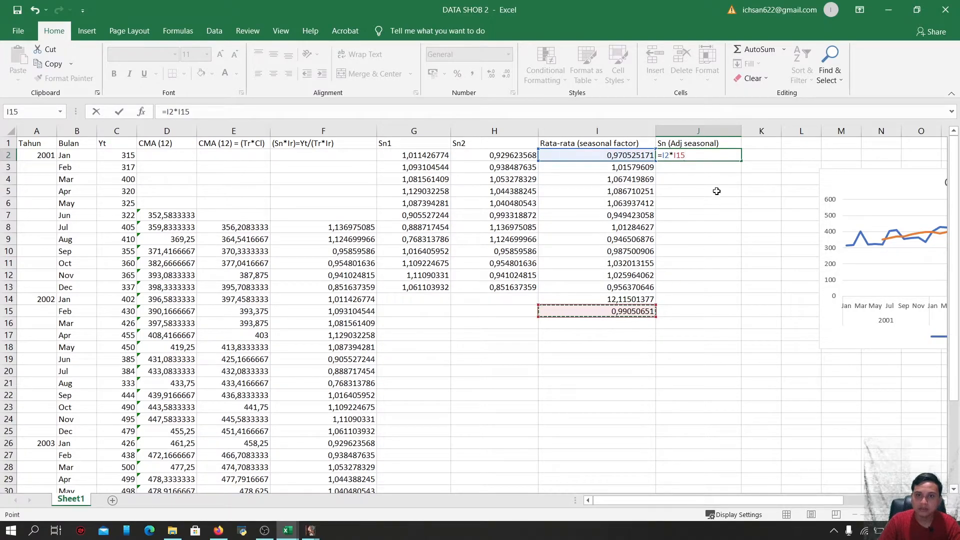
key("Return")
left_click(716, 156)
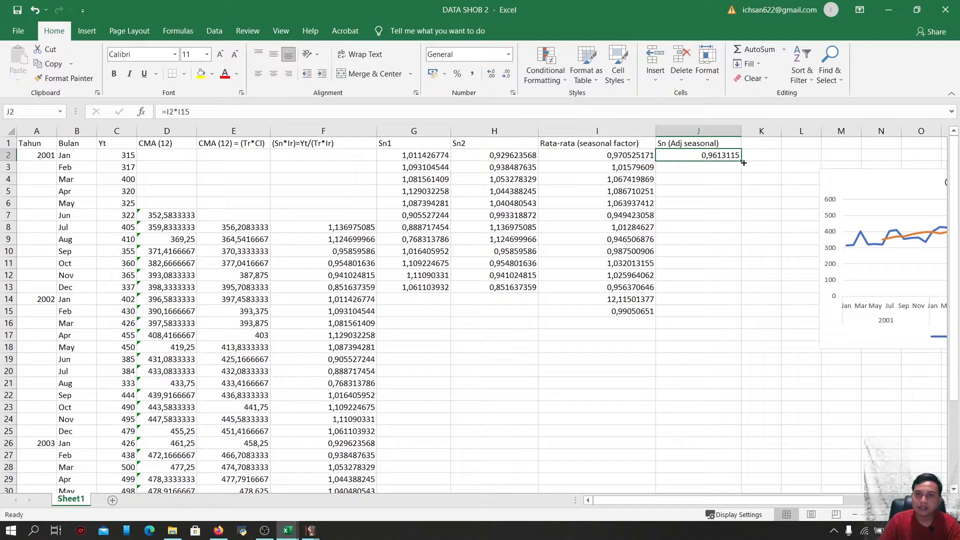
left_click(178, 112)
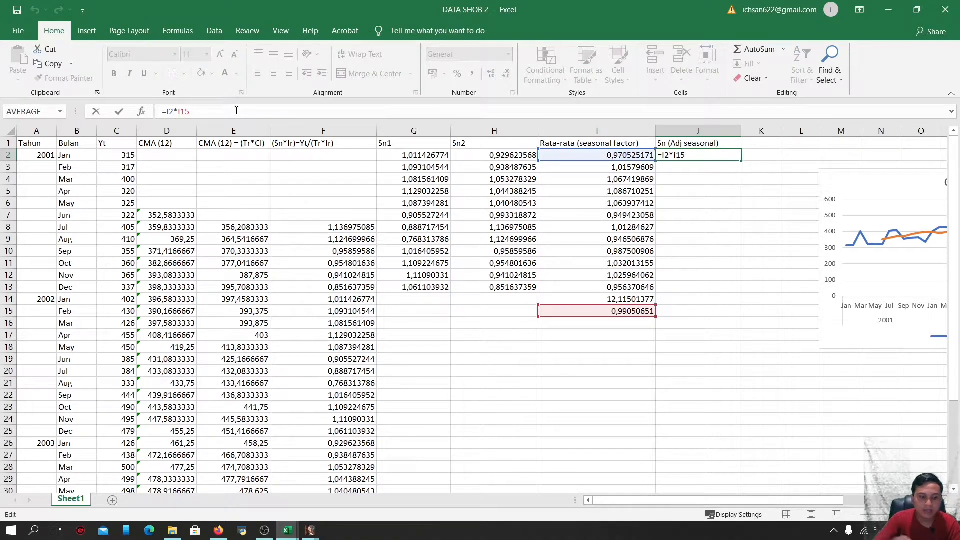
type("$I")
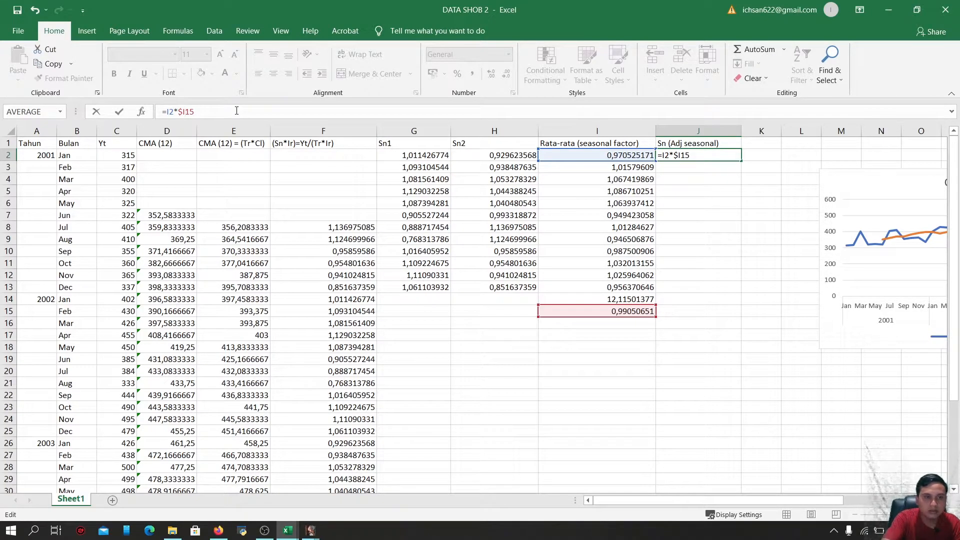
type("$")
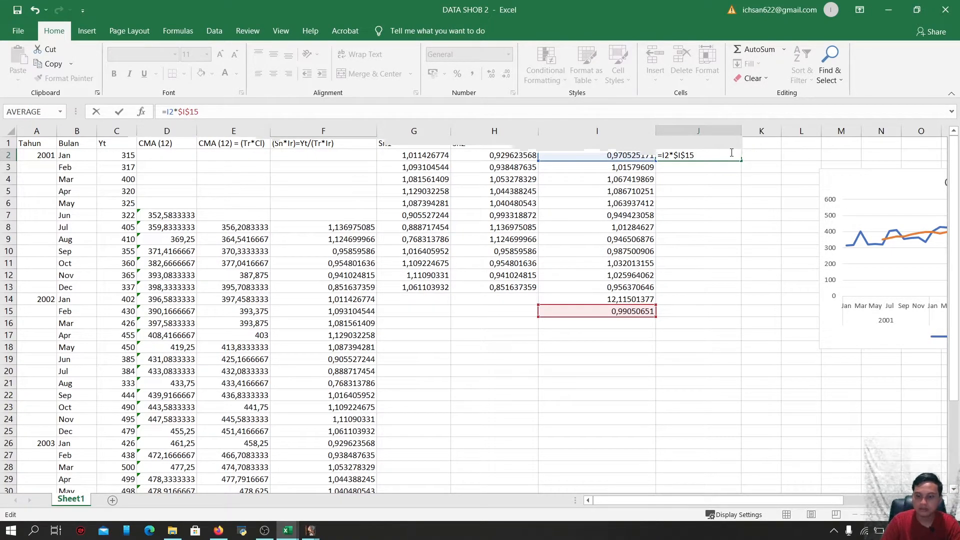
key("Return")
Fill the J2 adjusted factor formula down through J13
left_click(727, 159)
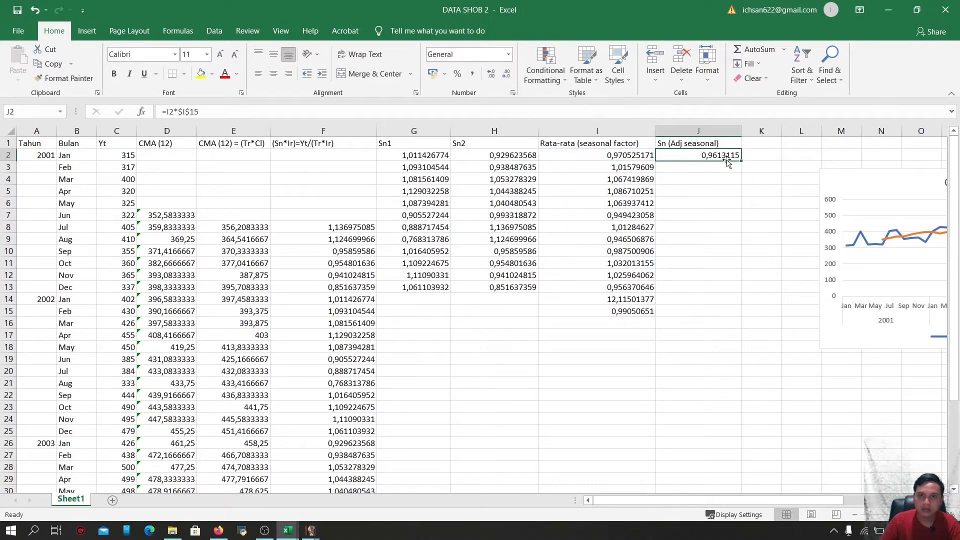
left_click_drag(740, 158, 737, 291)
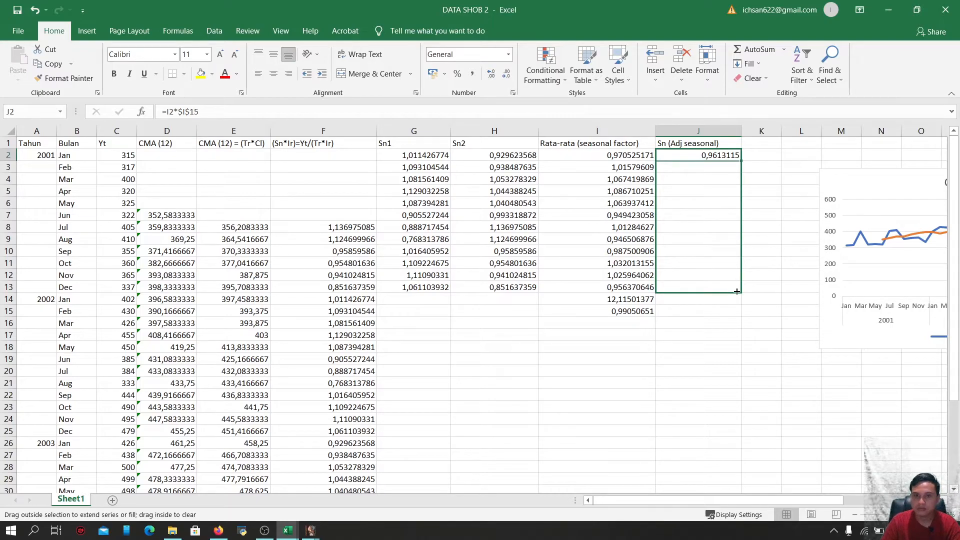
left_click_drag(737, 292, 737, 291)
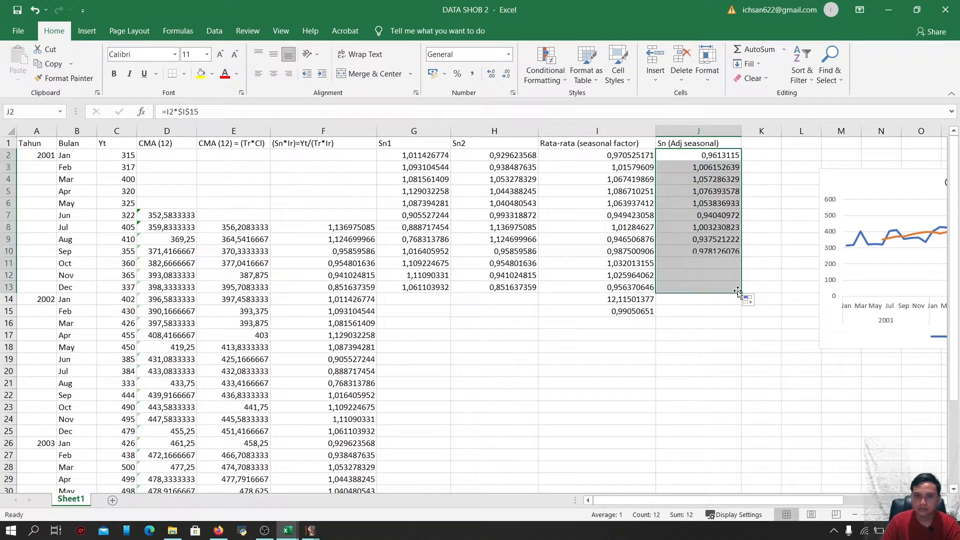
left_click(723, 299)
left_click(720, 284)
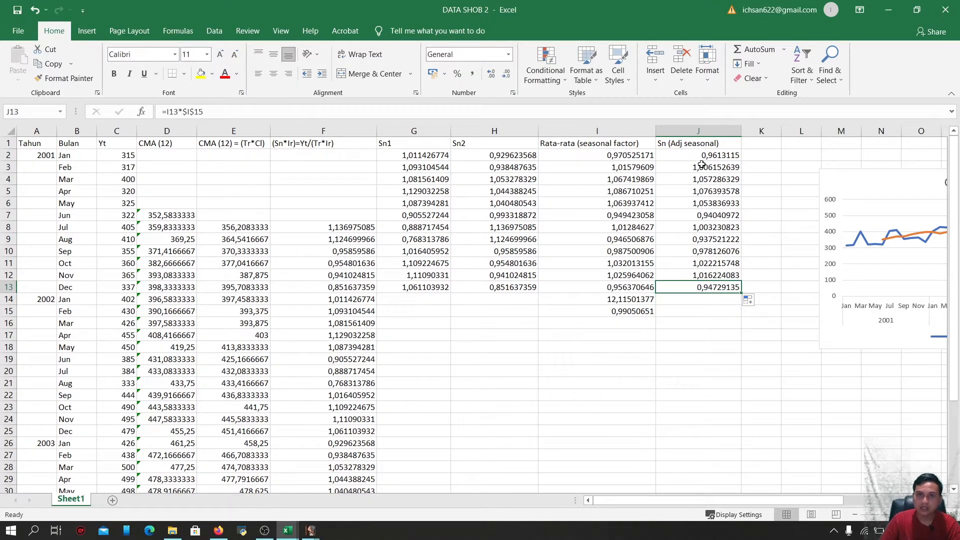
Sum the adjusted seasonal factors J2:J13 into J14, correcting the stray asterisk in the formula
left_click(700, 305)
type("=")
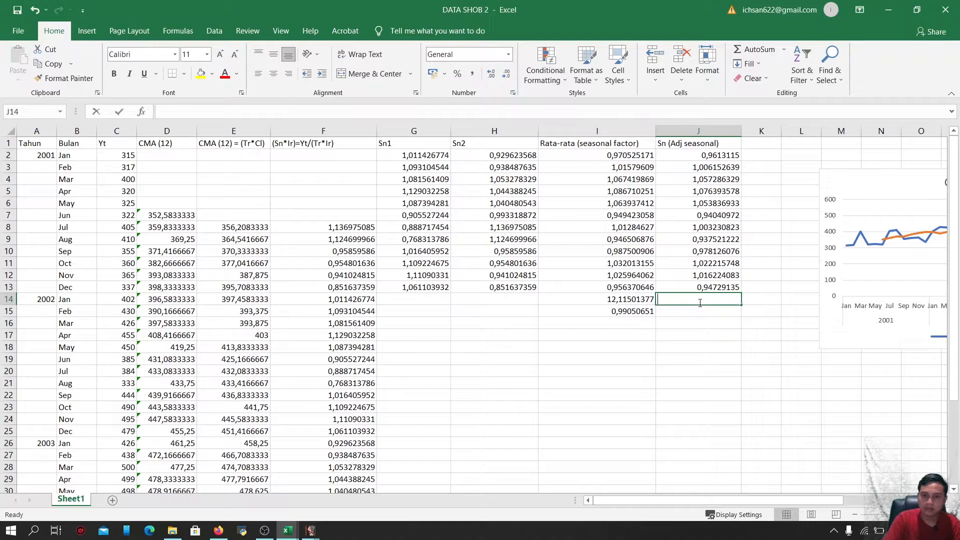
type("SU")
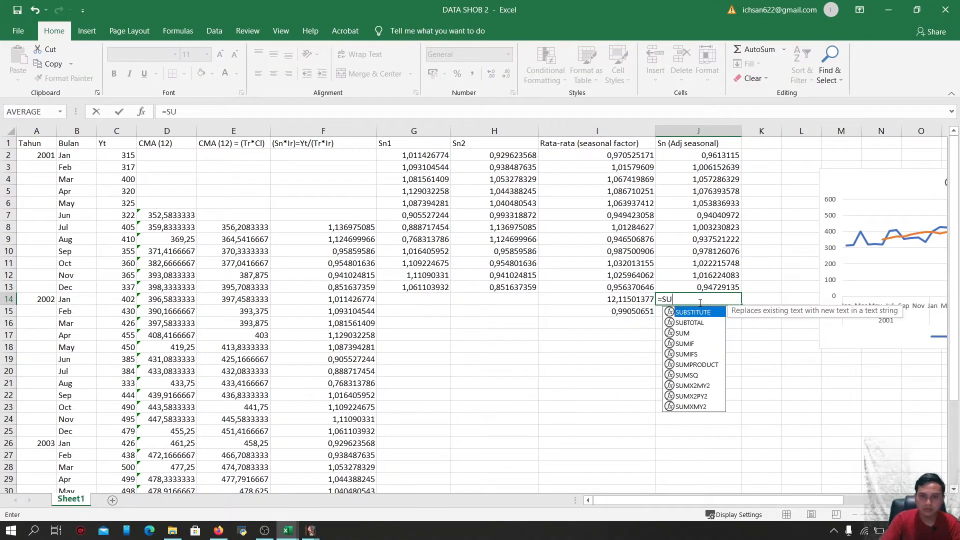
type("M(*")
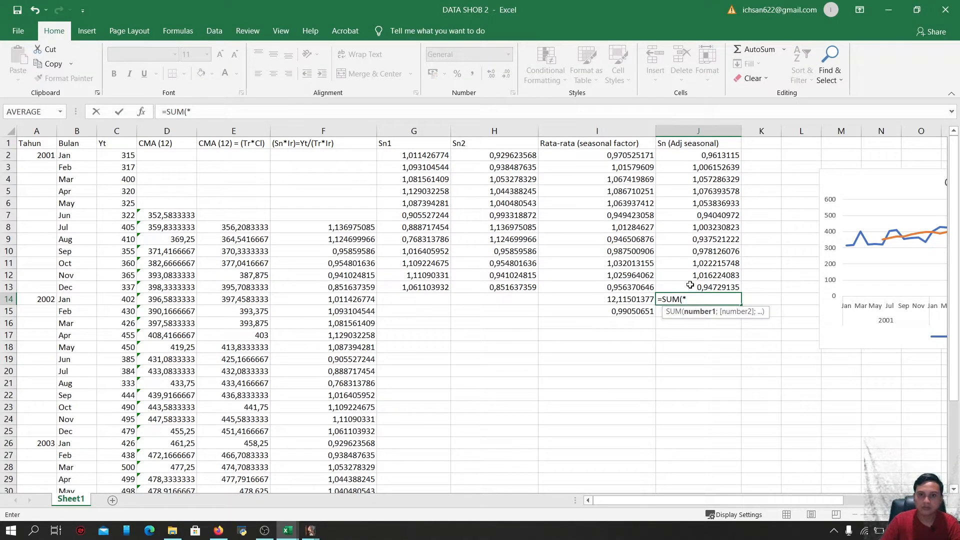
left_click_drag(696, 154, 718, 287)
key("Return")
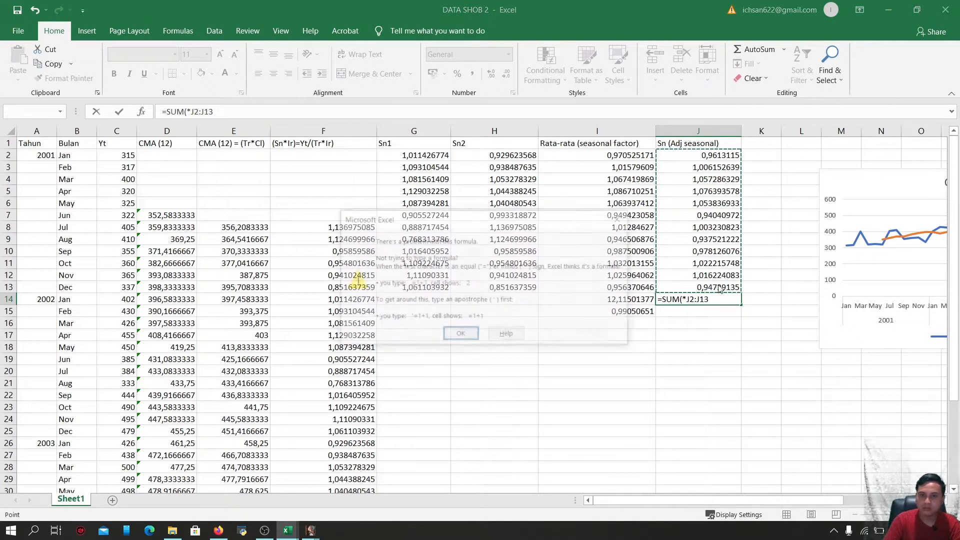
left_click(621, 216)
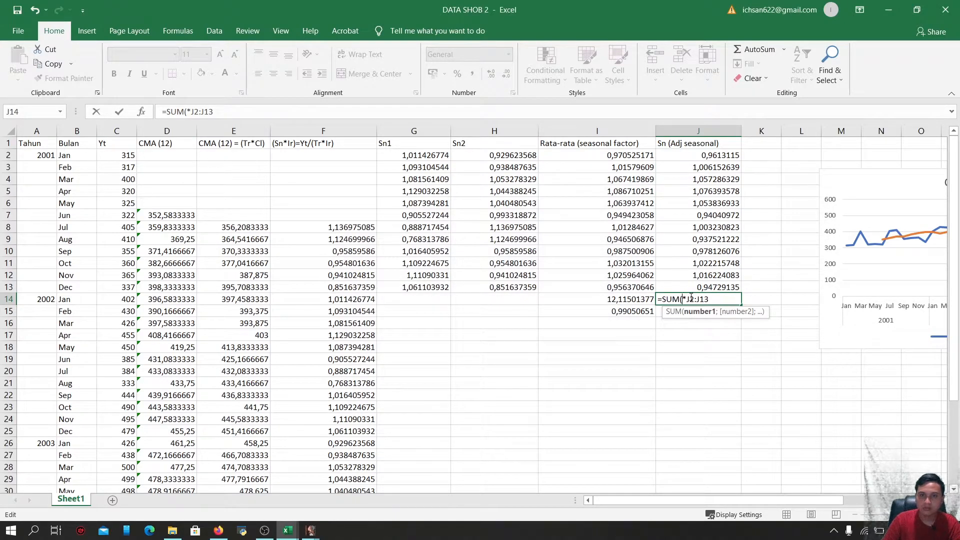
key("BackSpace")
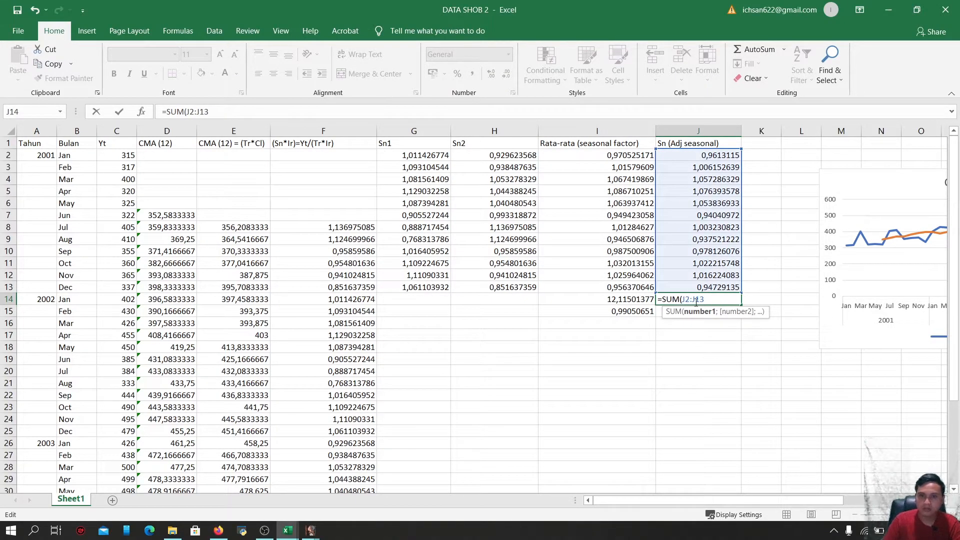
key("Return")
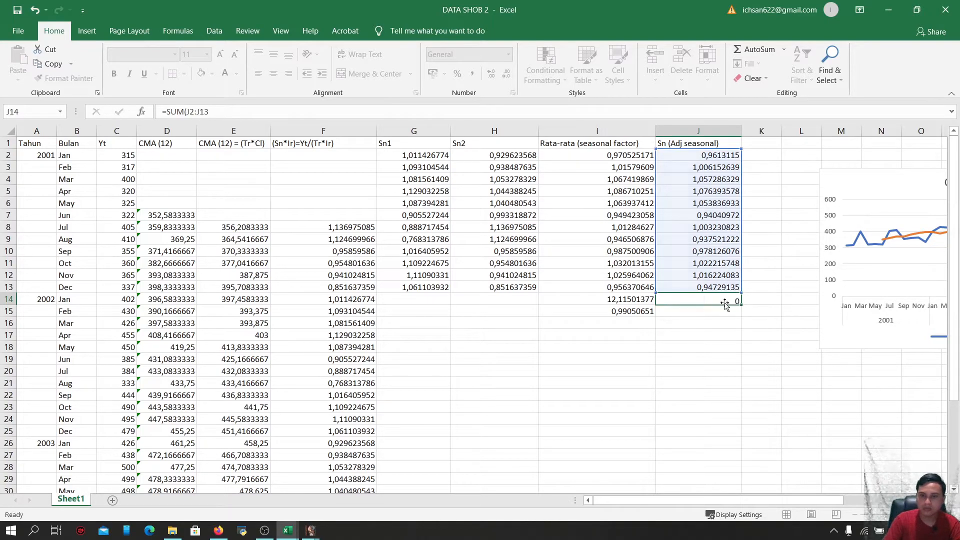
left_click(716, 299)
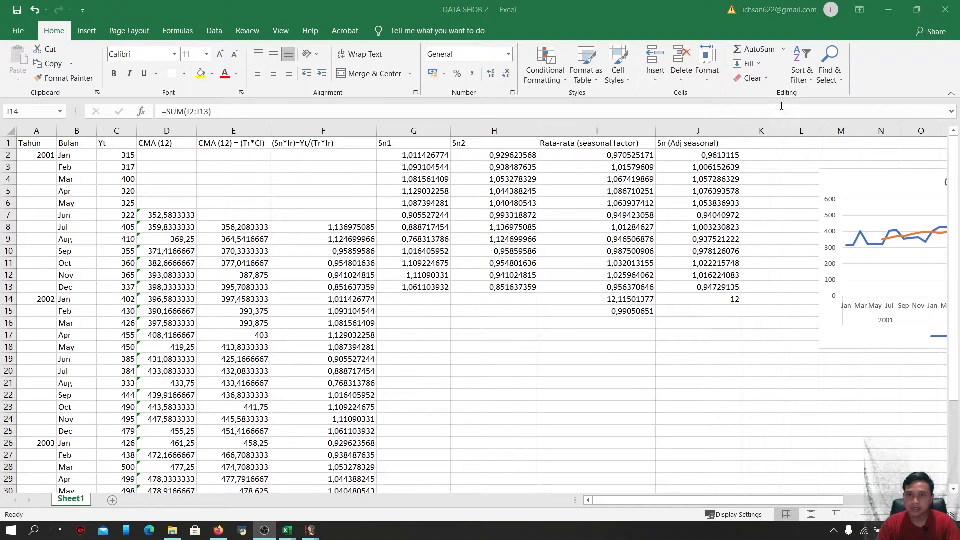
Enter the header Sn in K1 and widen column K
left_click(772, 145)
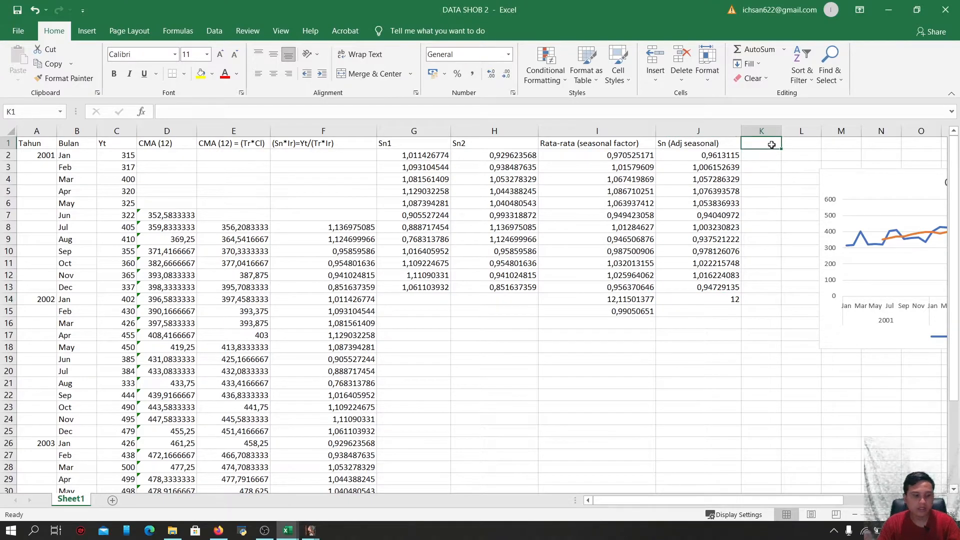
type("Sn")
key("Return")
left_click_drag(784, 132, 828, 133)
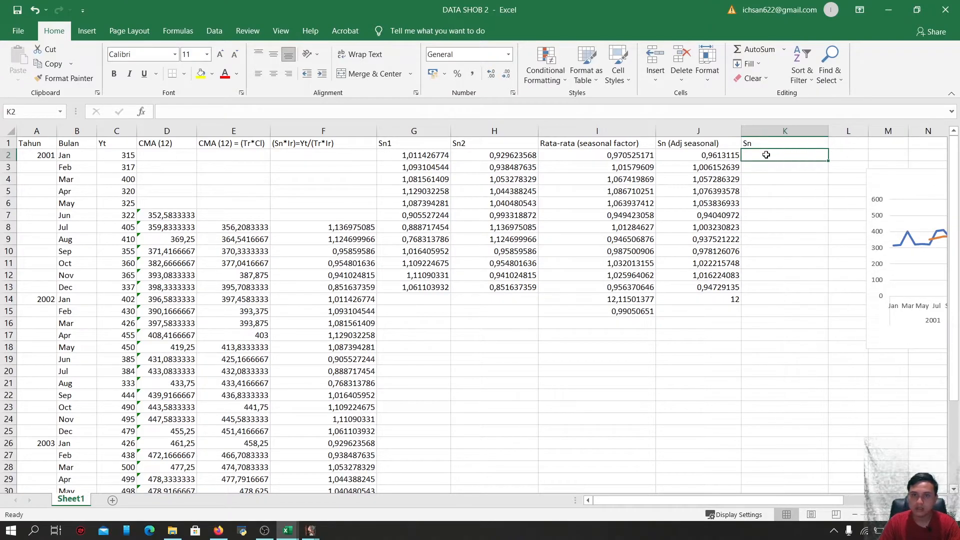
Copy the adjusted factors J2:J13 and paste them as values into K2:K13
left_click_drag(705, 157, 716, 285)
key("ctrl+c")
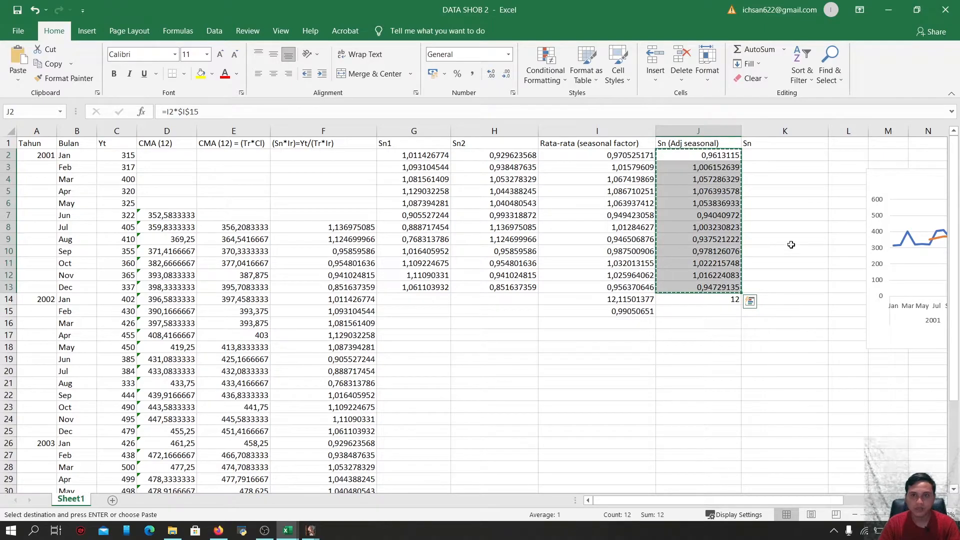
left_click(772, 158)
key("ctrl+v")
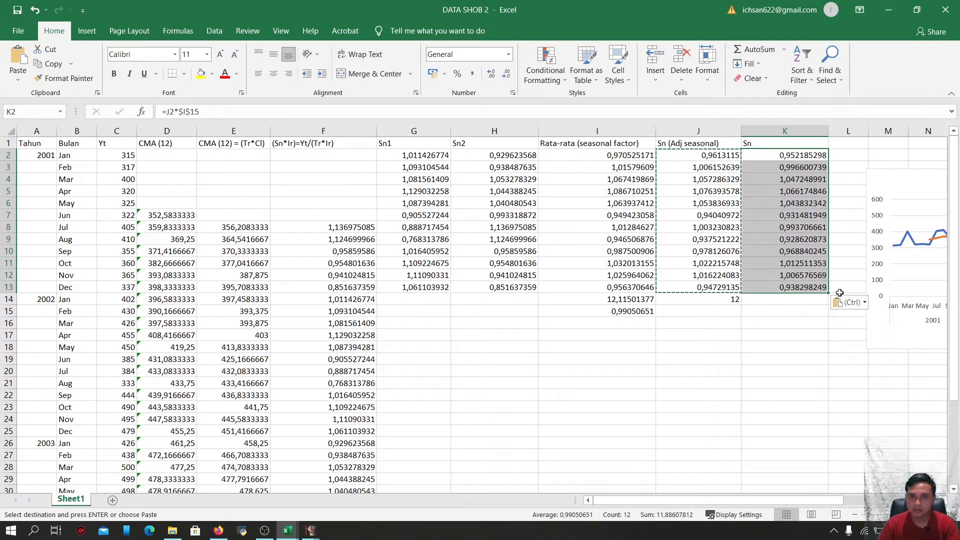
left_click(865, 304)
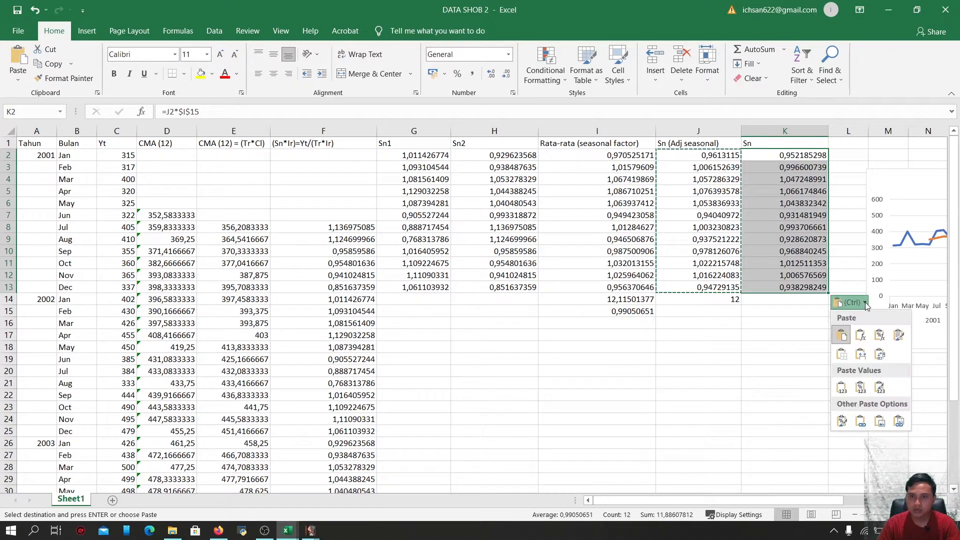
left_click(842, 388)
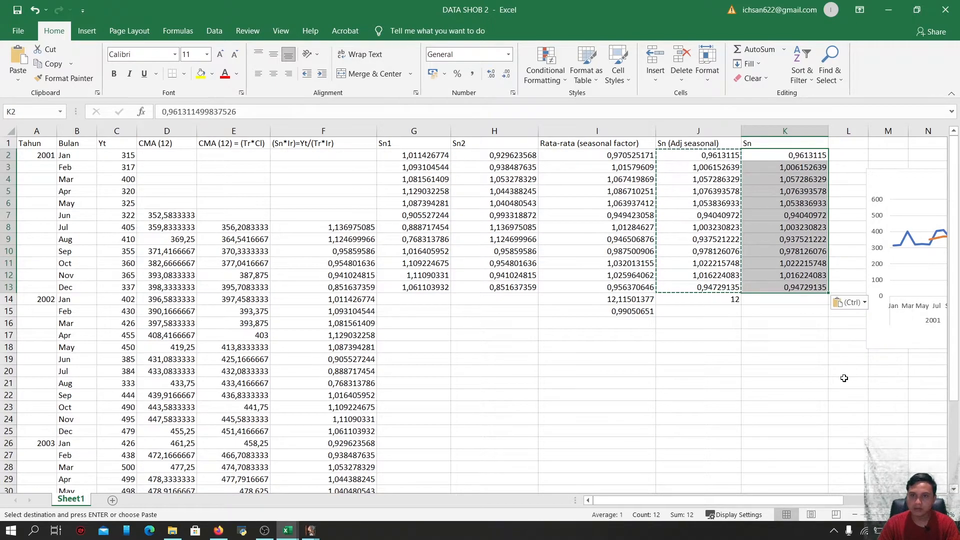
Paste the adjusted factors as values again into K14:K25 for the second year
left_click(785, 299)
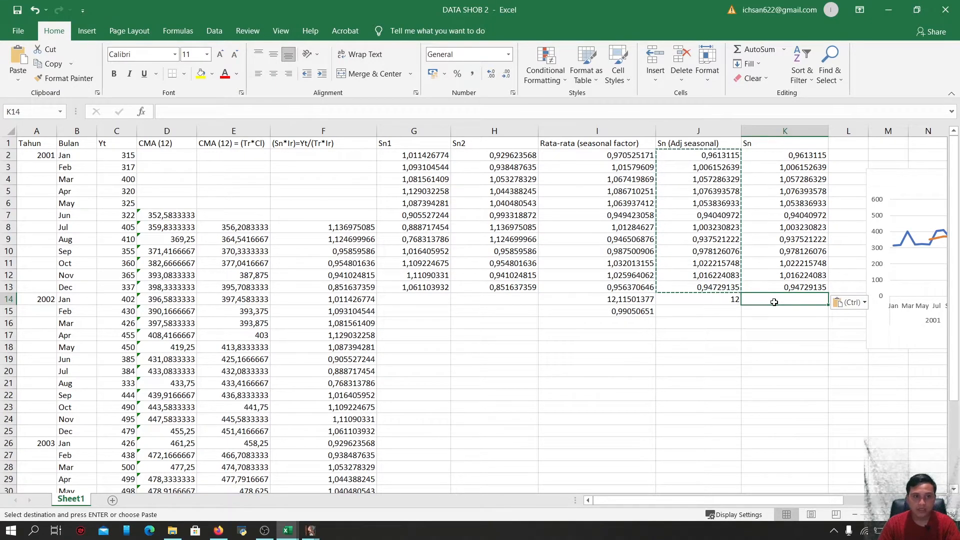
scroll(774, 302, "down", 4)
scroll(774, 303, "up", 3)
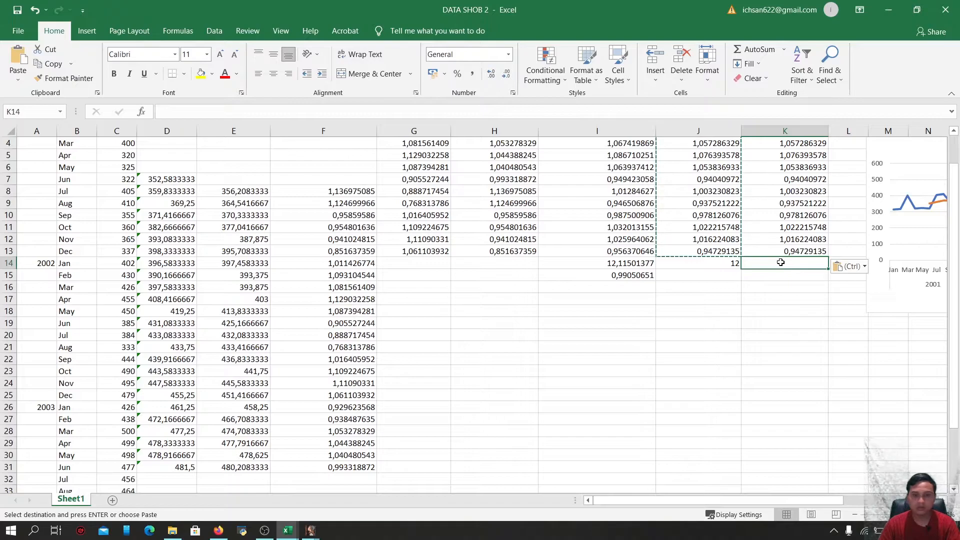
key("ctrl+v")
left_click(865, 411)
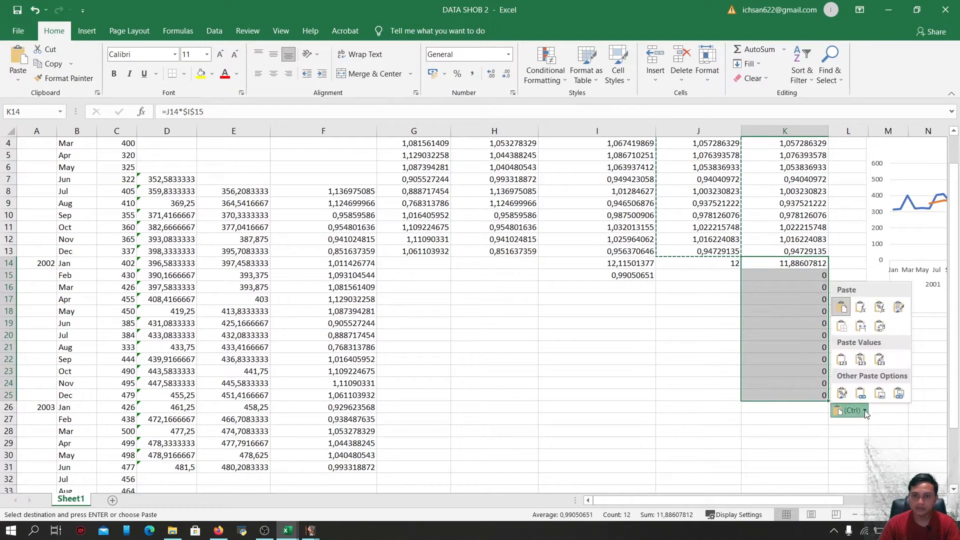
left_click(842, 359)
Paste the adjusted factors as values into K26:K37 for the third year
scroll(819, 370, "down", 2)
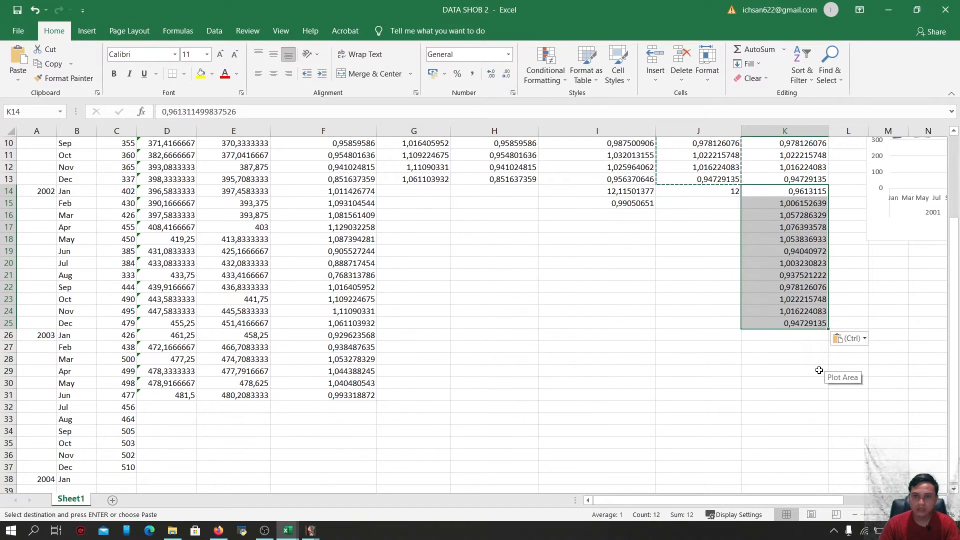
left_click(798, 332)
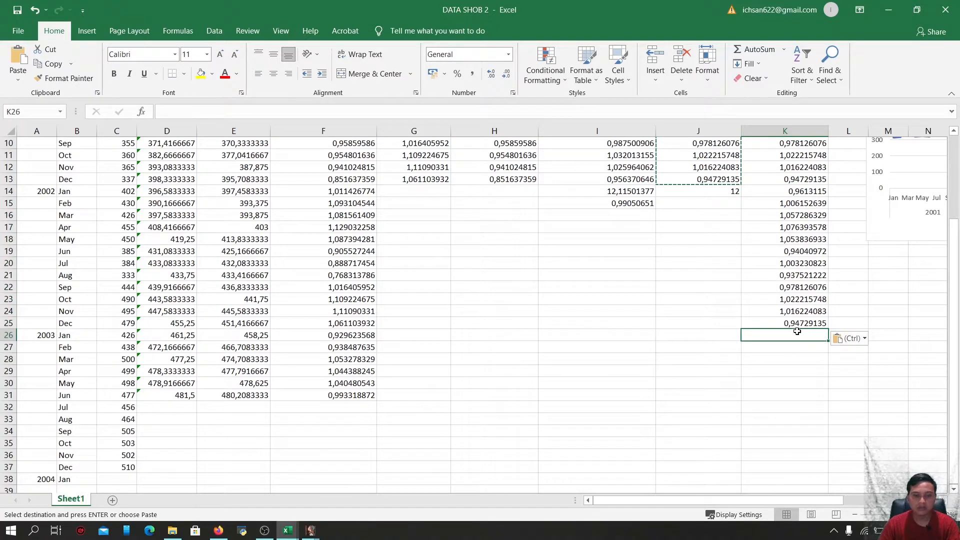
key("ctrl+v")
left_click(852, 482)
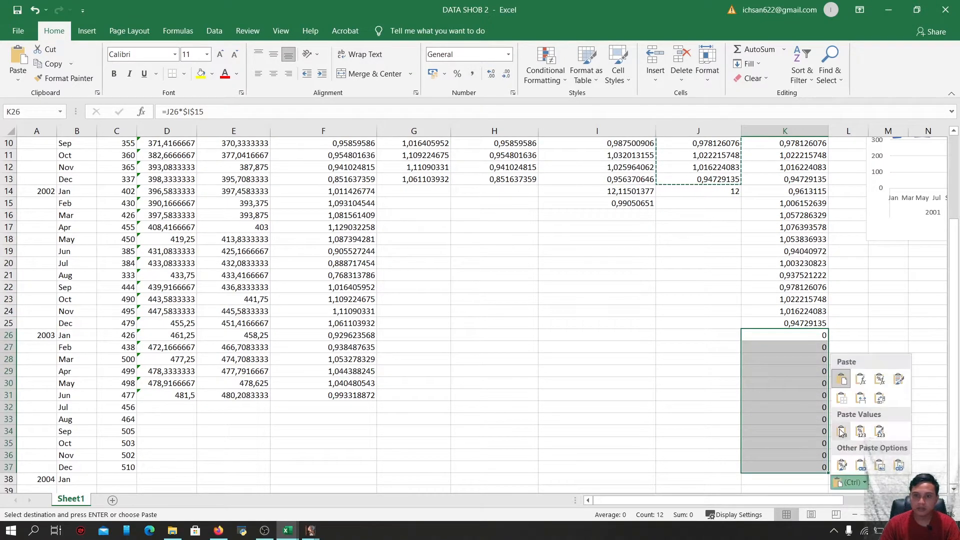
left_click(842, 431)
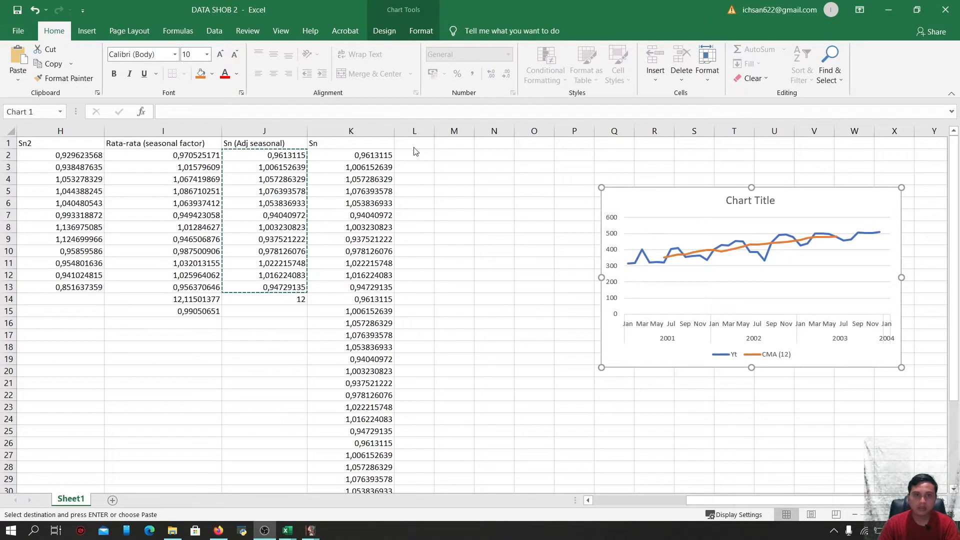
left_click(412, 143)
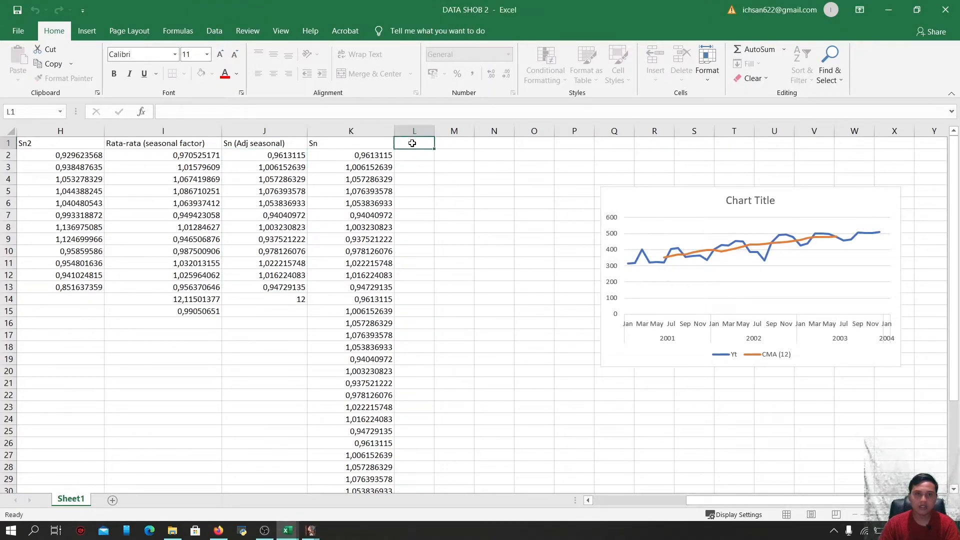
Enter the header Deseasonal in L1 and widen column L to fit it
type("Deseaso")
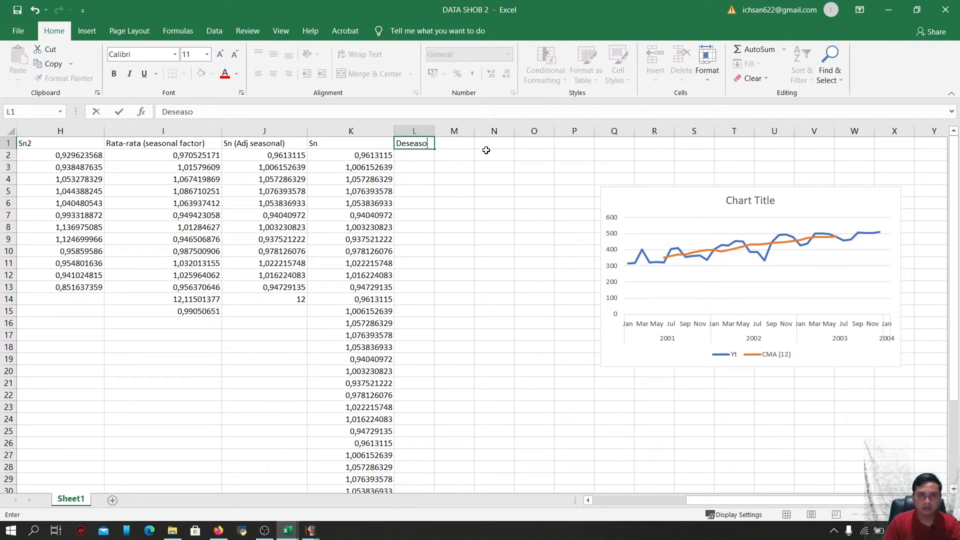
type("nal")
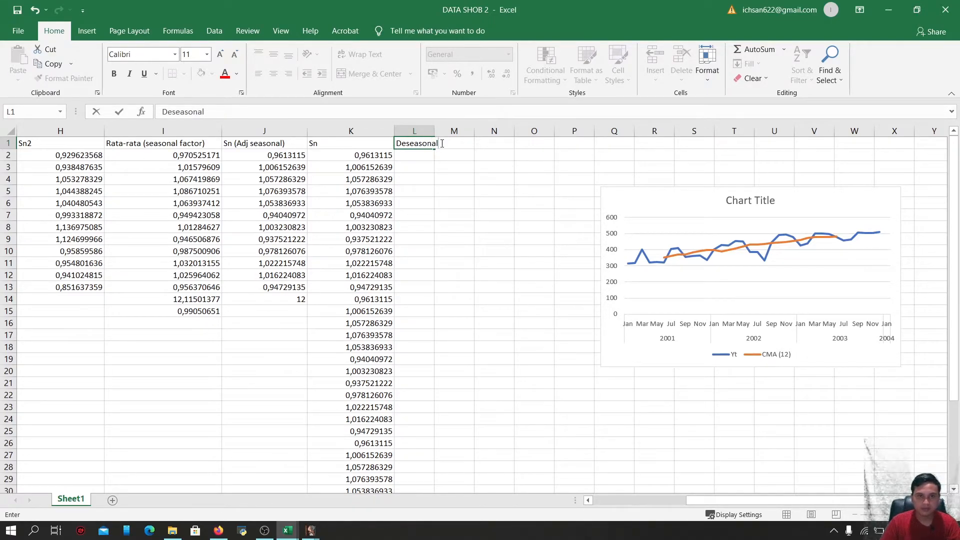
left_click(454, 177)
left_click_drag(434, 130, 477, 129)
Compute the deseasonalized value in L2 as =C2/K2 and fill the formula down to L37
left_click(420, 155)
type("=")
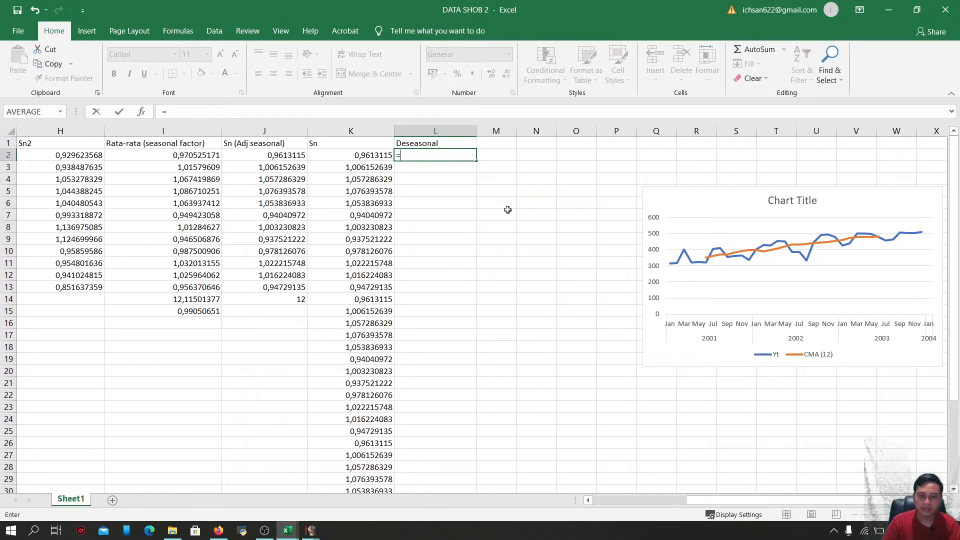
left_click_drag(809, 507, 710, 500)
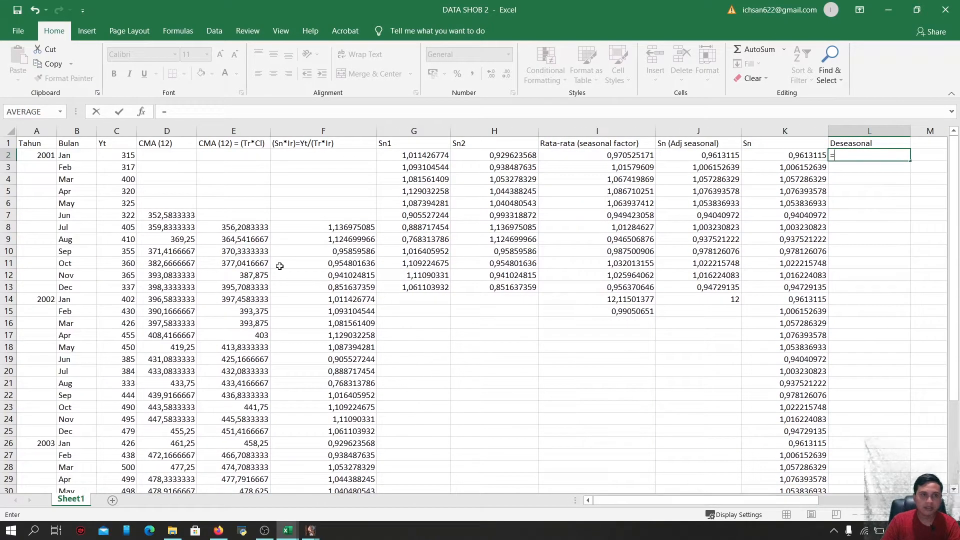
left_click(108, 158)
type("/")
left_click_drag(742, 500, 849, 501)
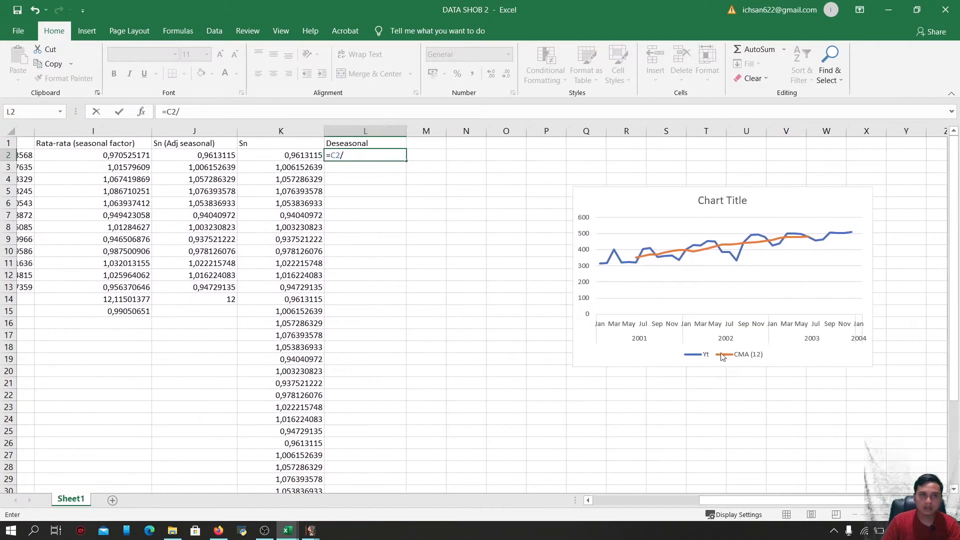
left_click(288, 155)
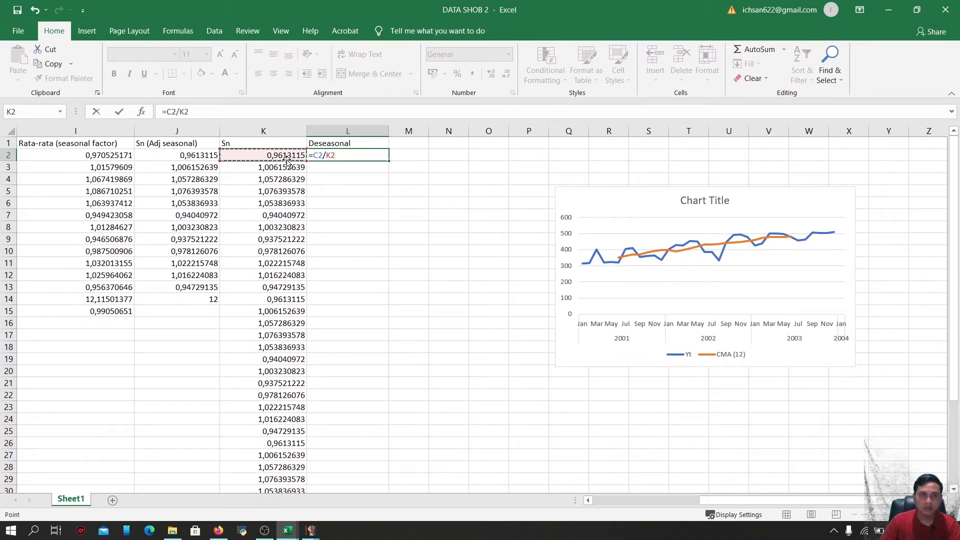
key("Return")
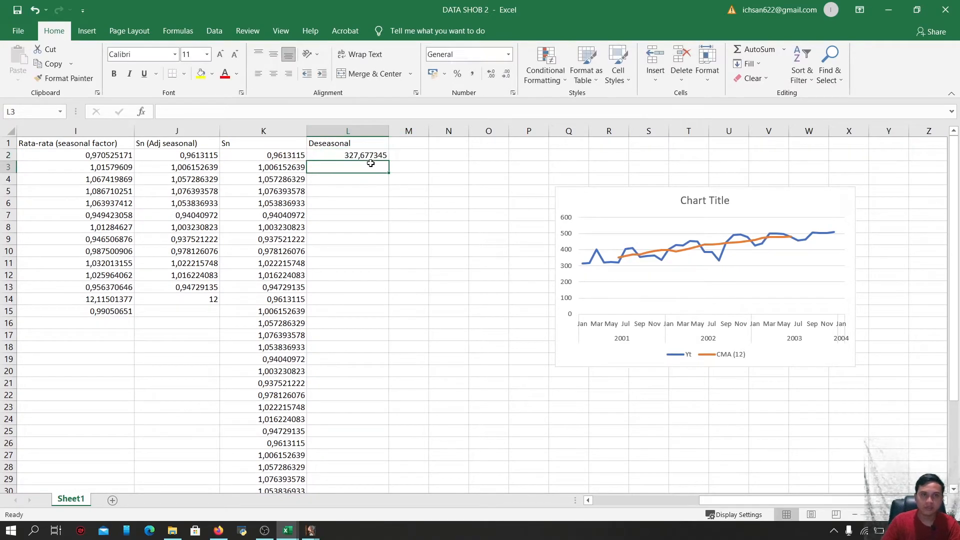
left_click(378, 156)
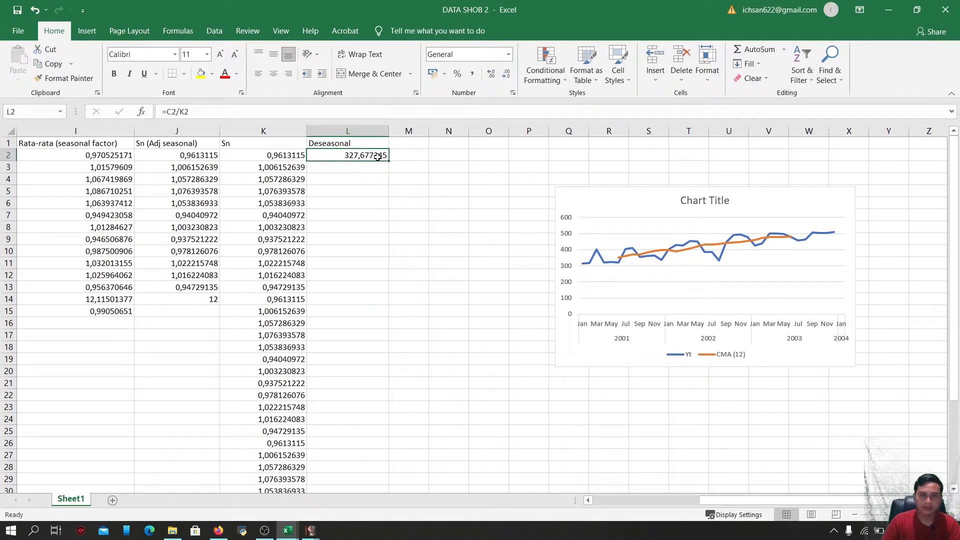
mouse_move(389, 159)
left_mouse_down()
mouse_move(371, 288)
mouse_move(381, 492)
mouse_move(381, 457)
left_mouse_up()
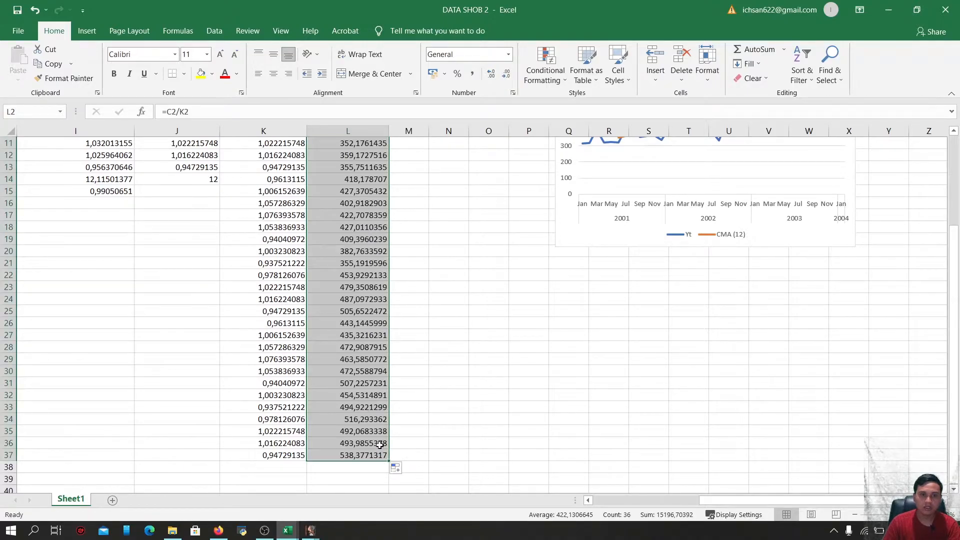
Insert a 2-D line chart of the Yt, Sn and Deseasonal columns and place it below the first chart
scroll(380, 315, "up", 4)
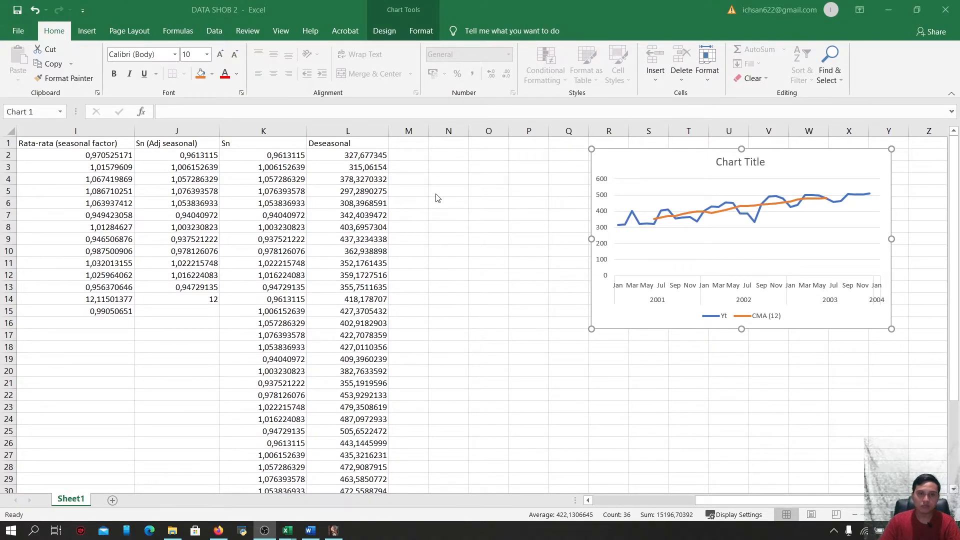
left_click(359, 131)
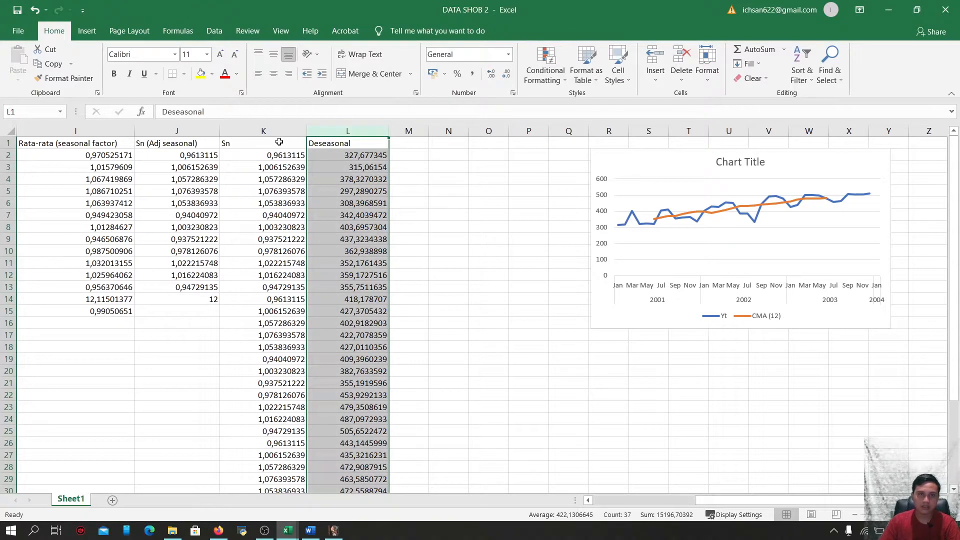
left_click(264, 131, "ctrl")
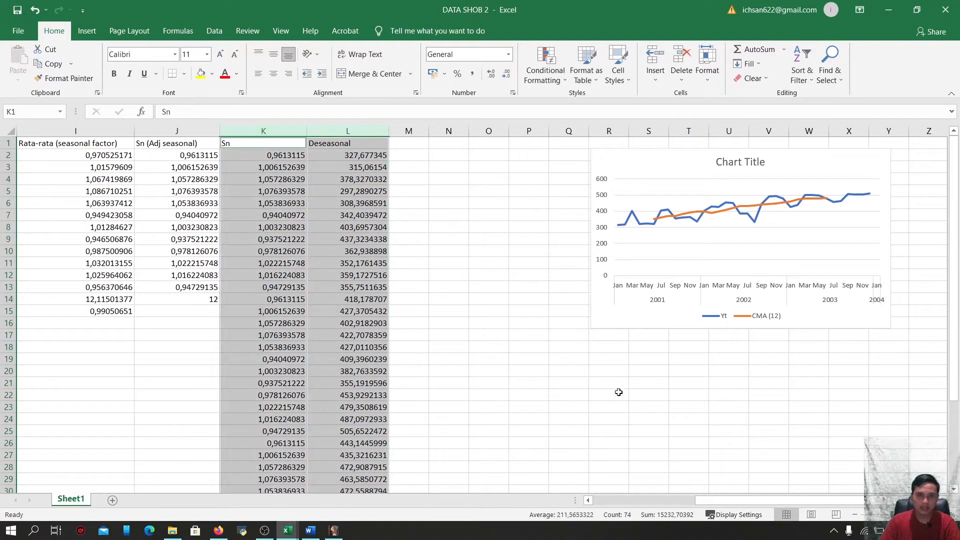
left_click_drag(725, 502, 623, 502)
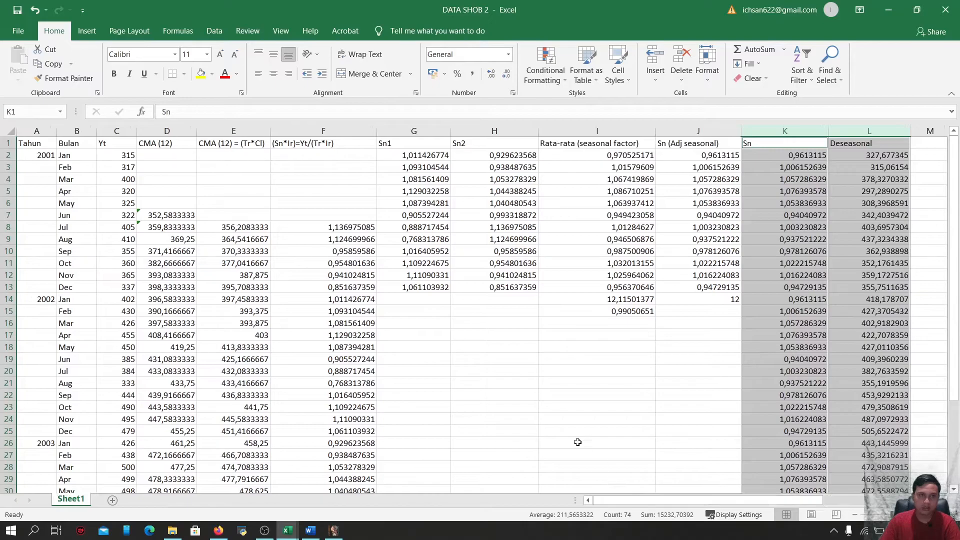
left_click(118, 131, "ctrl")
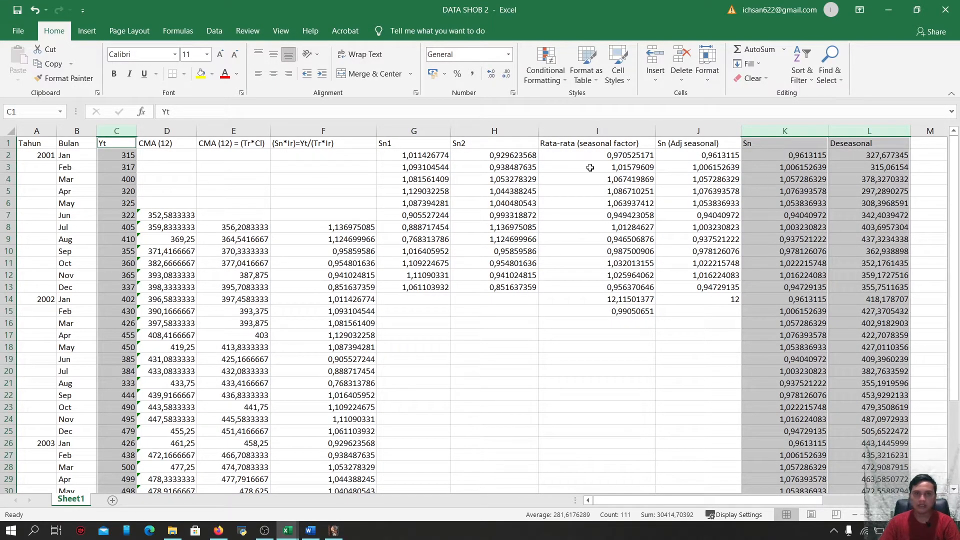
left_click(87, 31)
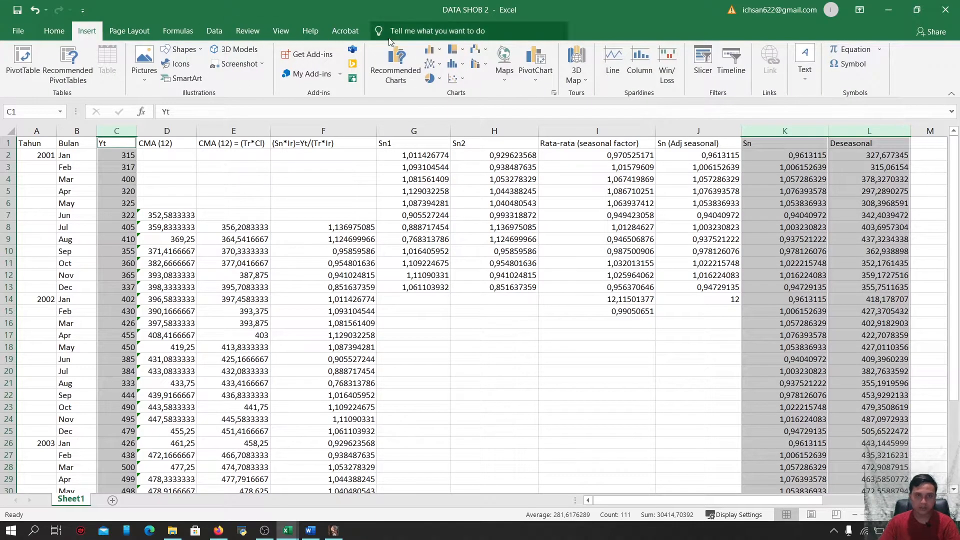
left_click(435, 69)
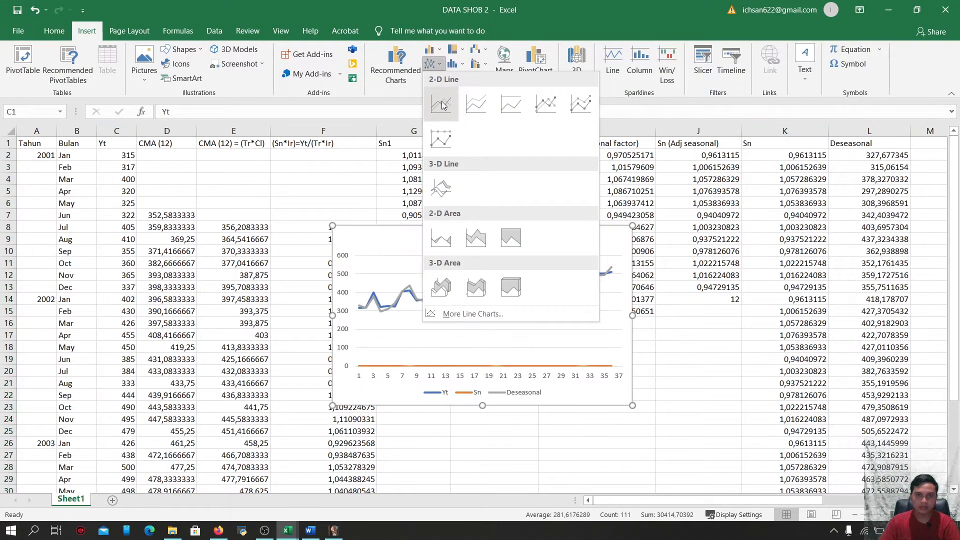
left_click(441, 103)
mouse_move(591, 231)
left_mouse_down()
mouse_move(957, 180)
mouse_move(599, 227)
left_mouse_up()
left_click_drag(641, 501, 729, 481)
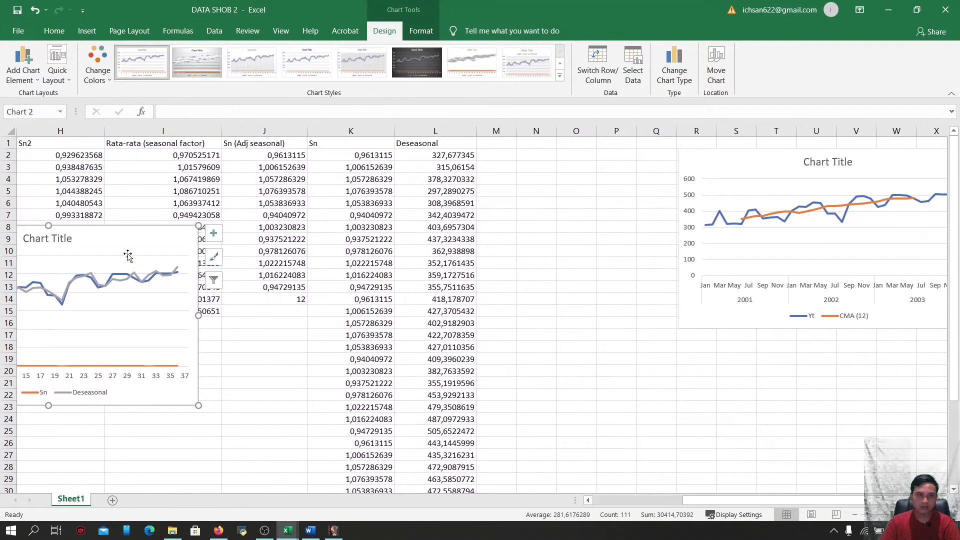
left_click_drag(118, 246, 882, 315)
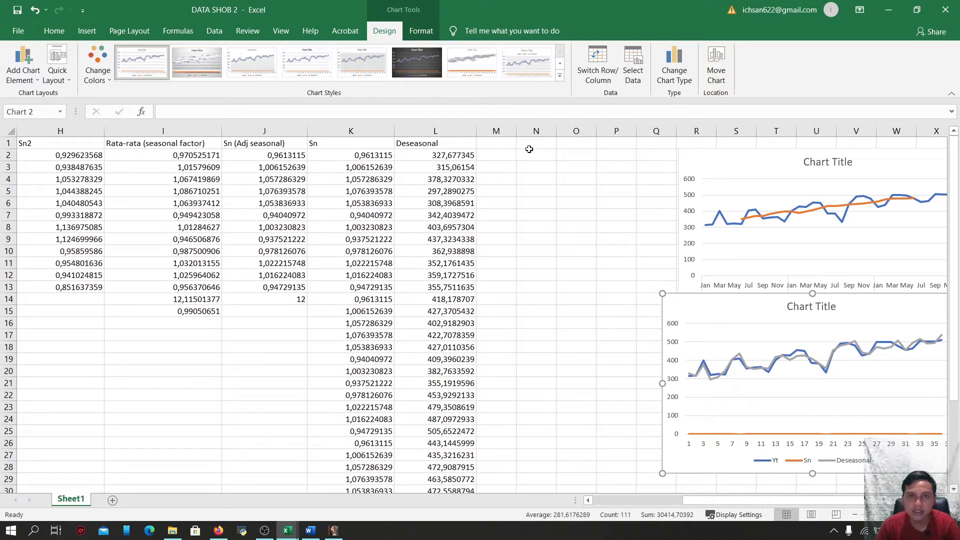
Widen column M next to the Deseasonal column
left_click(539, 129)
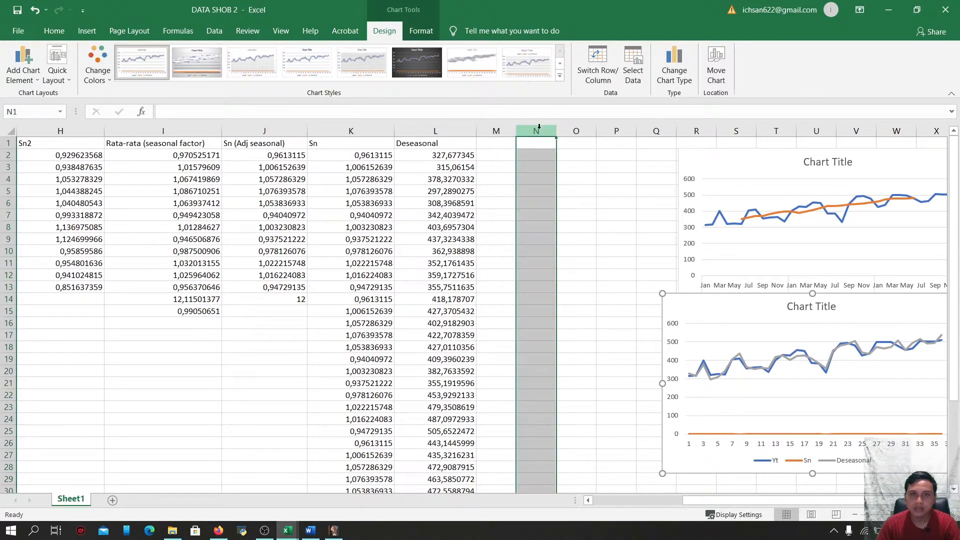
left_click(512, 129)
left_click_drag(513, 128, 549, 128)
left_click(543, 152)
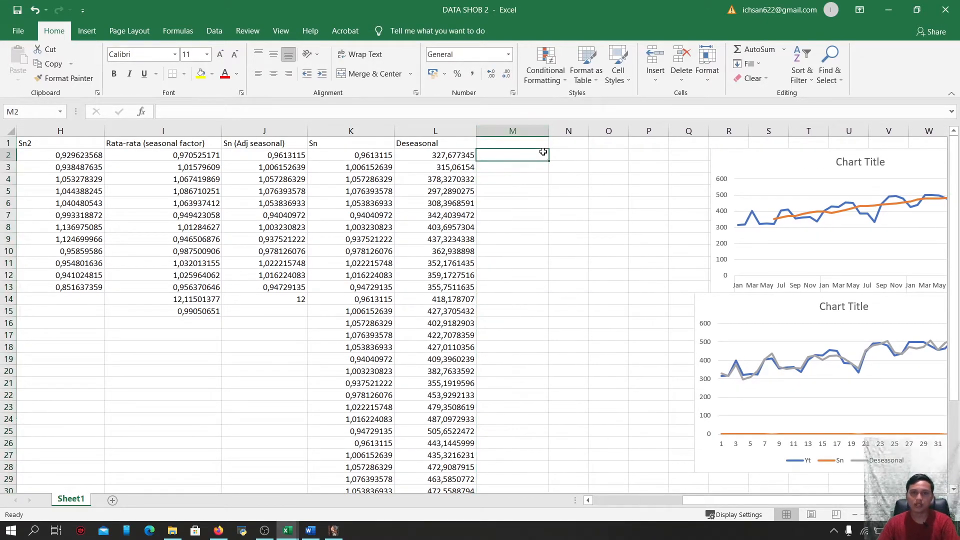
Copy the Deseasonal column L1:L37 and paste it as values into A1 of a new blank workbook
left_click(439, 145)
left_click_drag(438, 145, 462, 449)
key("ctrl+c")
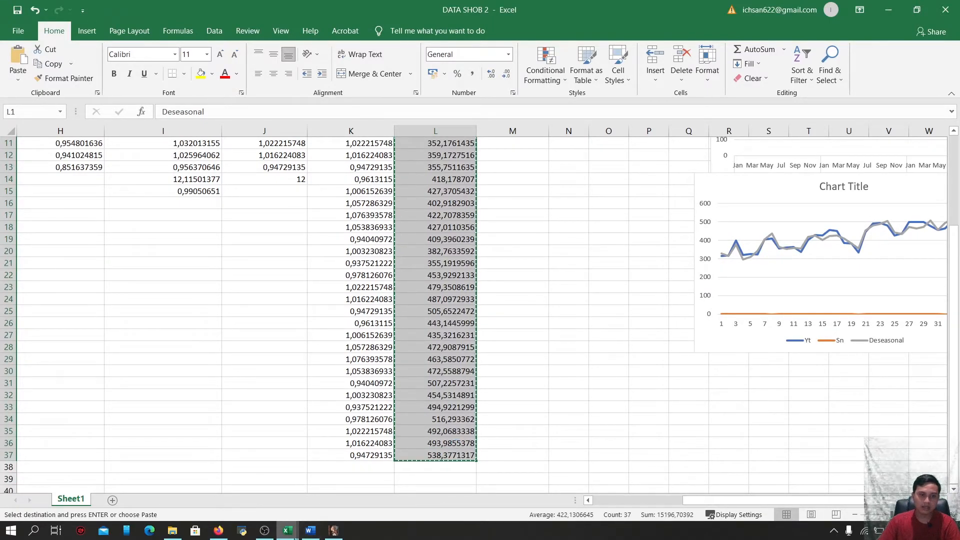
mouse_move(288, 530)
left_click(575, 476)
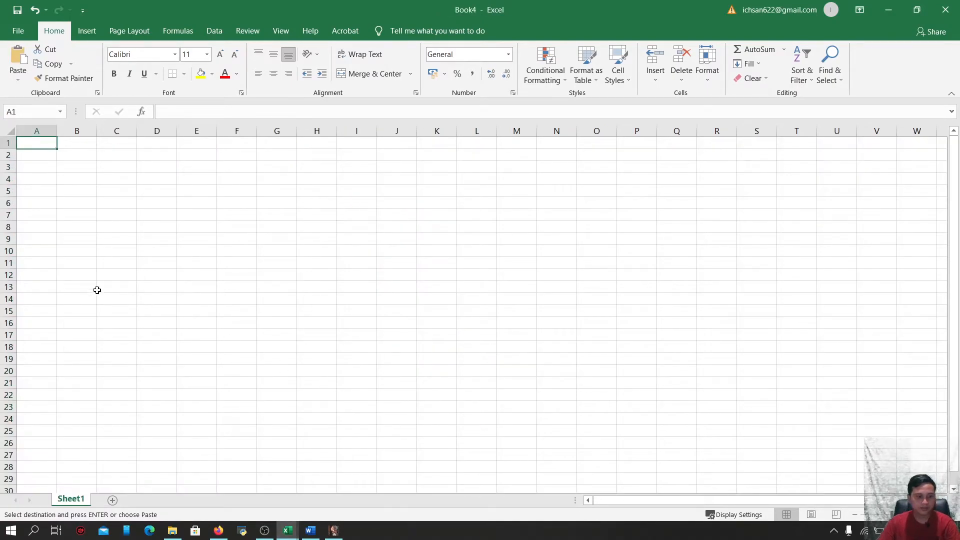
key("ctrl+v")
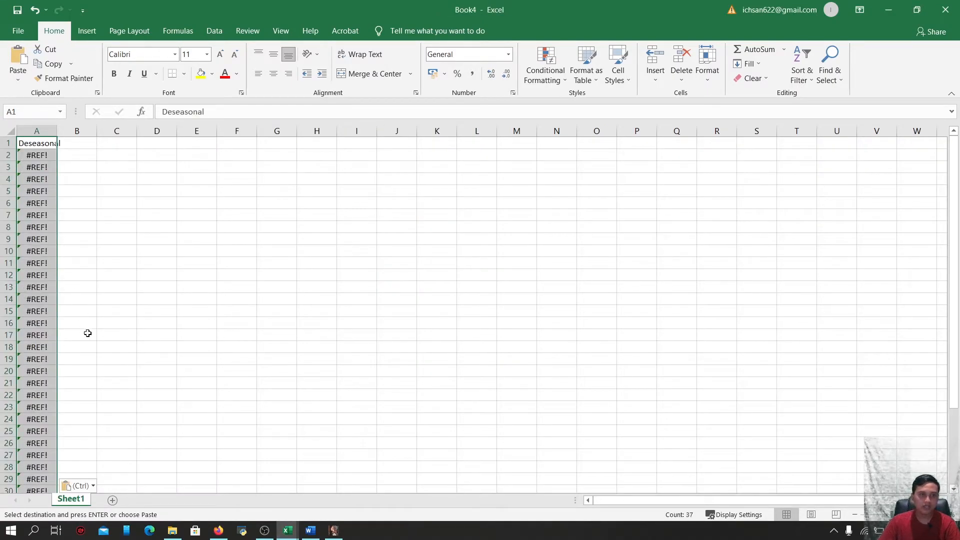
left_click(93, 486)
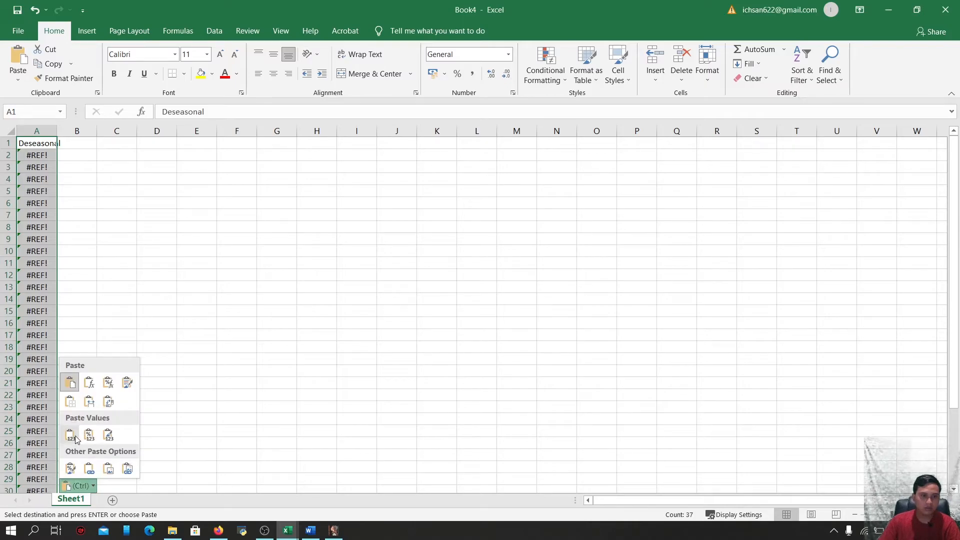
left_click(71, 436)
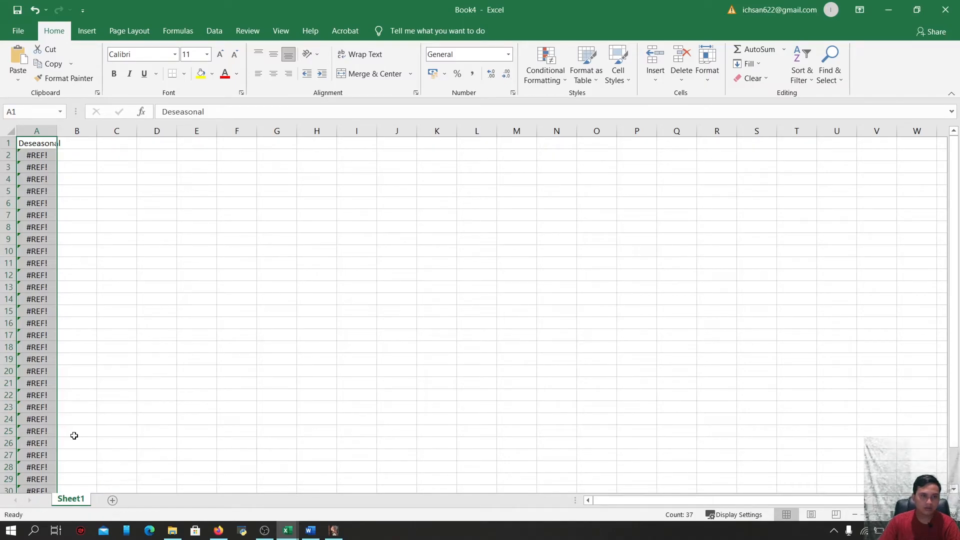
Widen column A and enter the header Gretl in B1 of the new workbook
left_click_drag(57, 136, 89, 136)
left_click(106, 144)
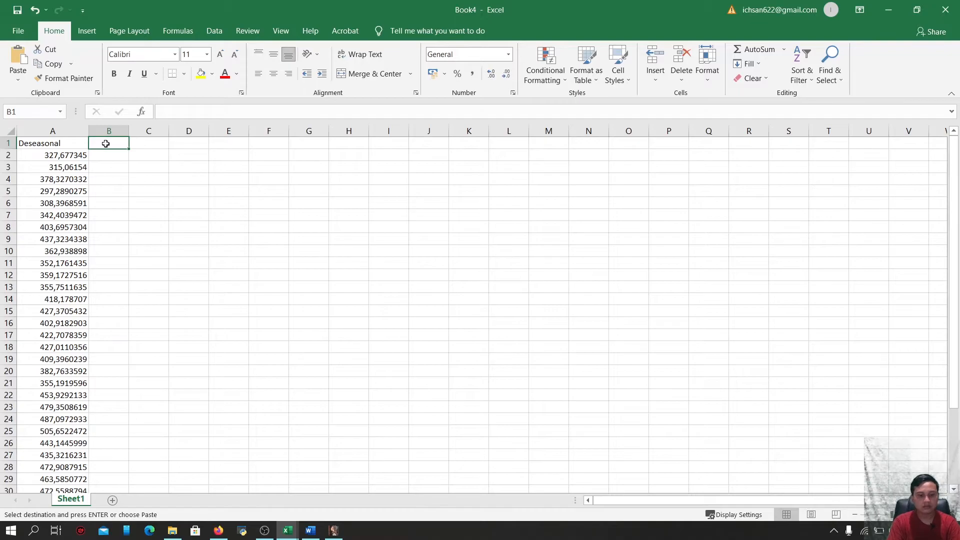
type("Gretl")
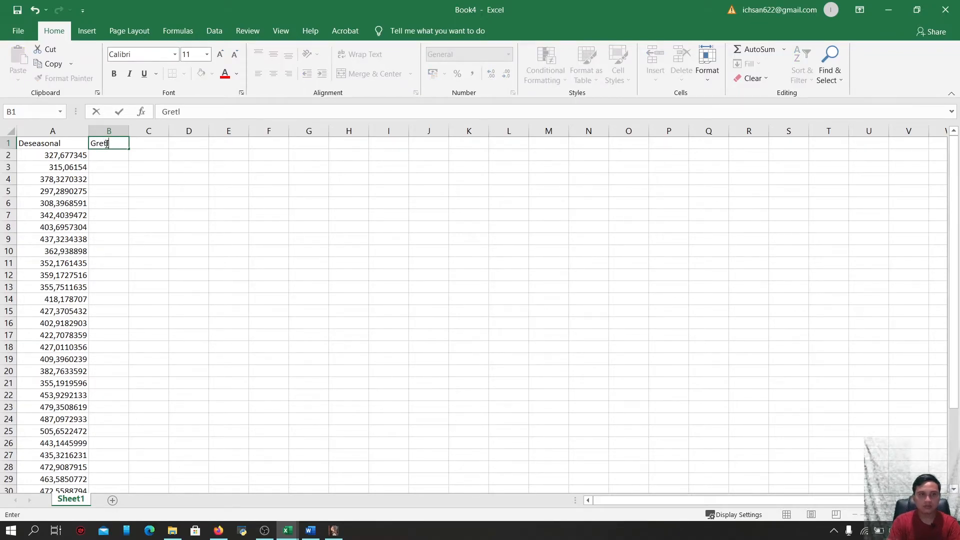
left_click(152, 213)
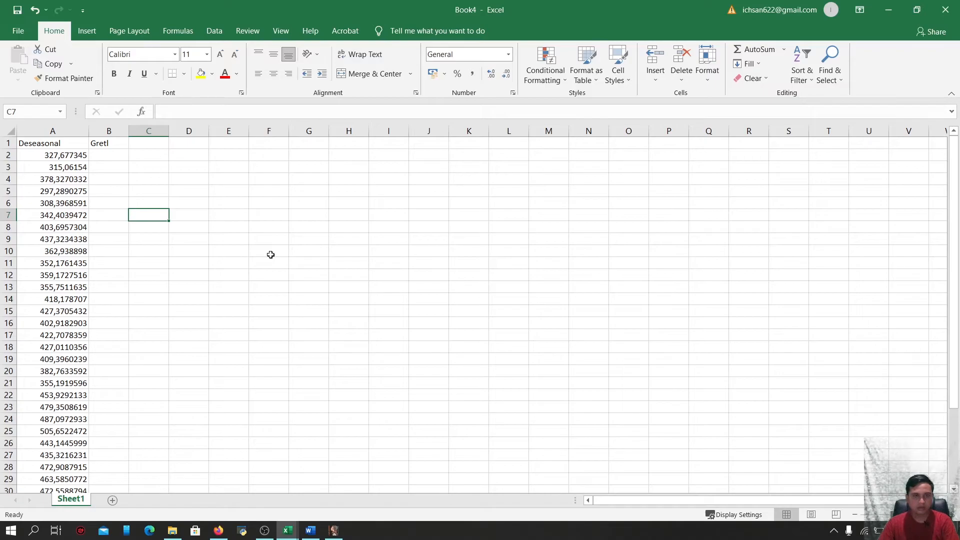
Save the new workbook as DATA SHOB 3.xlsx in the permodelan folder
key("ctrl+s")
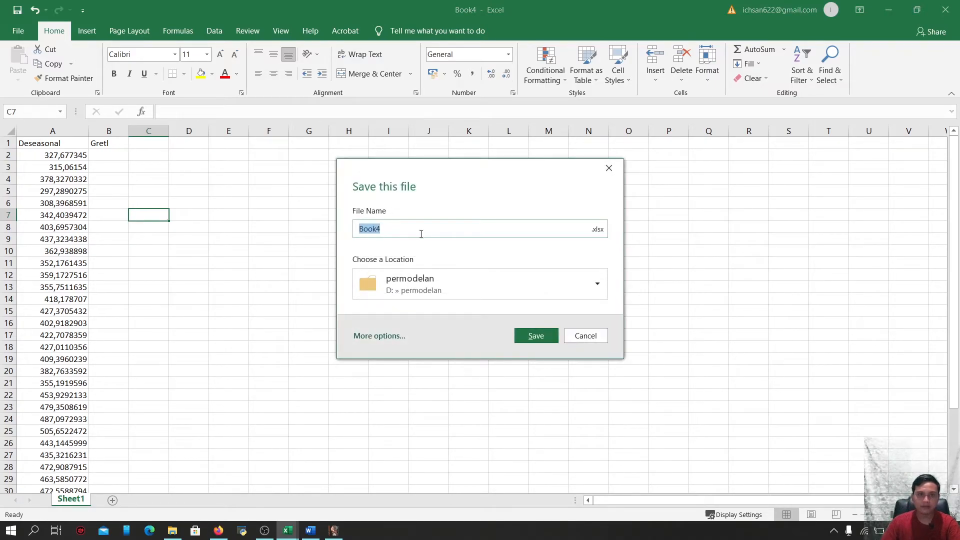
key("BackSpace")
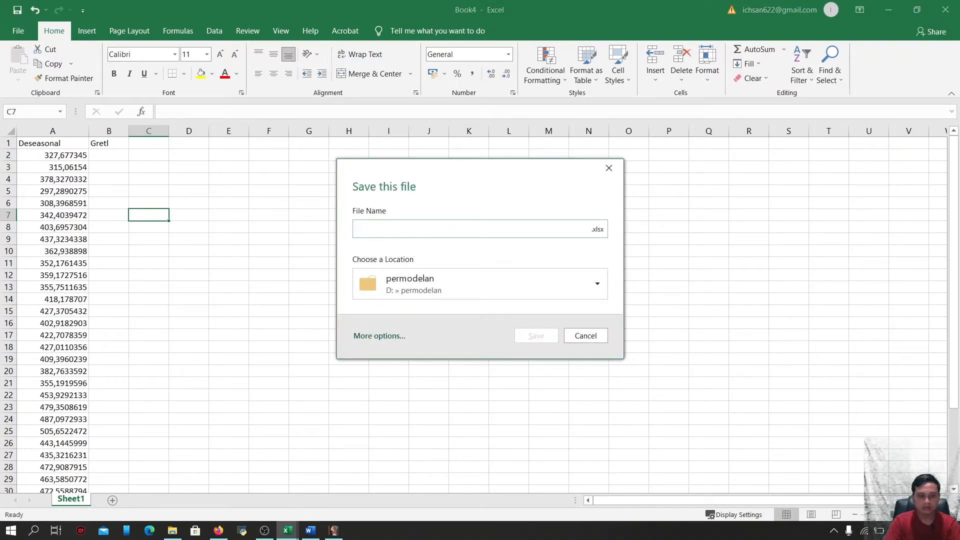
type("d")
key("BackSpace")
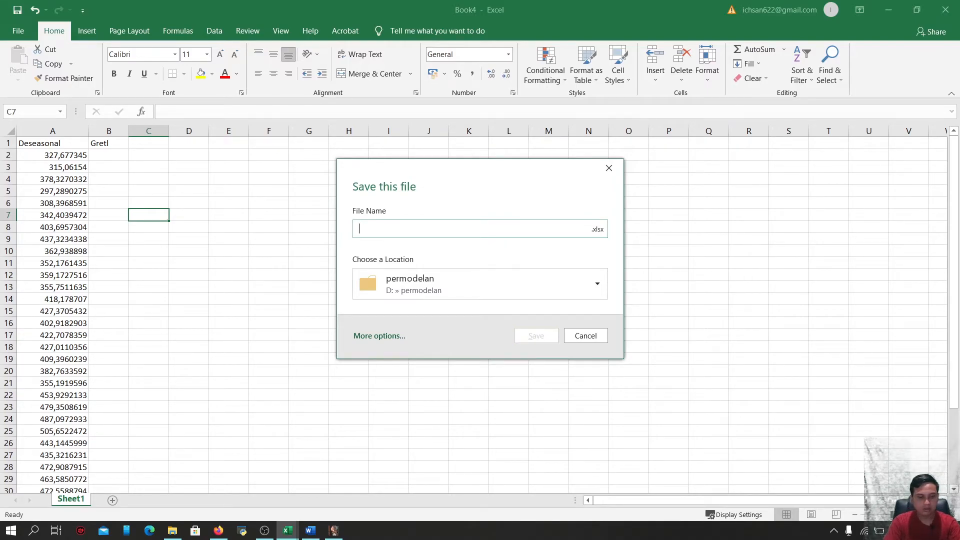
key("Caps_Lock")
type("DA")
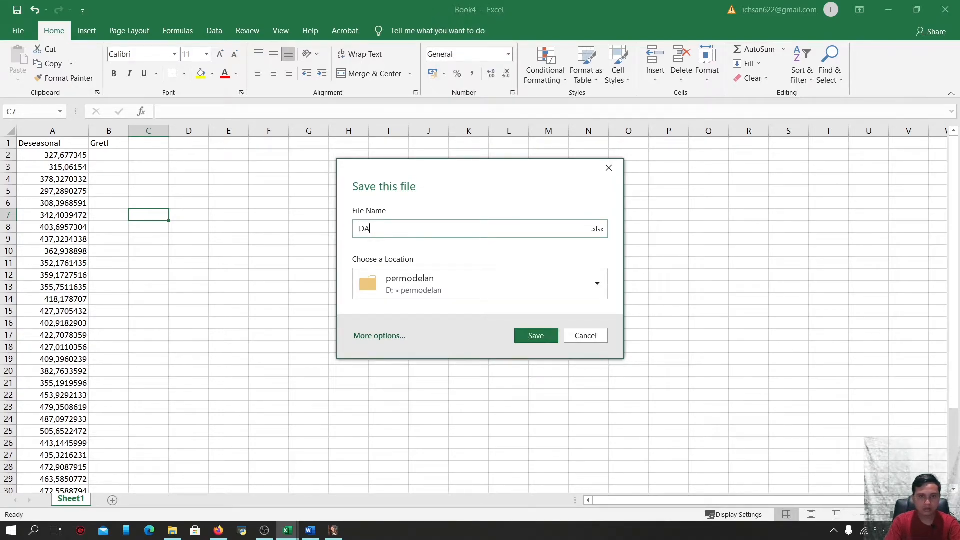
type("RA SHOB 3")
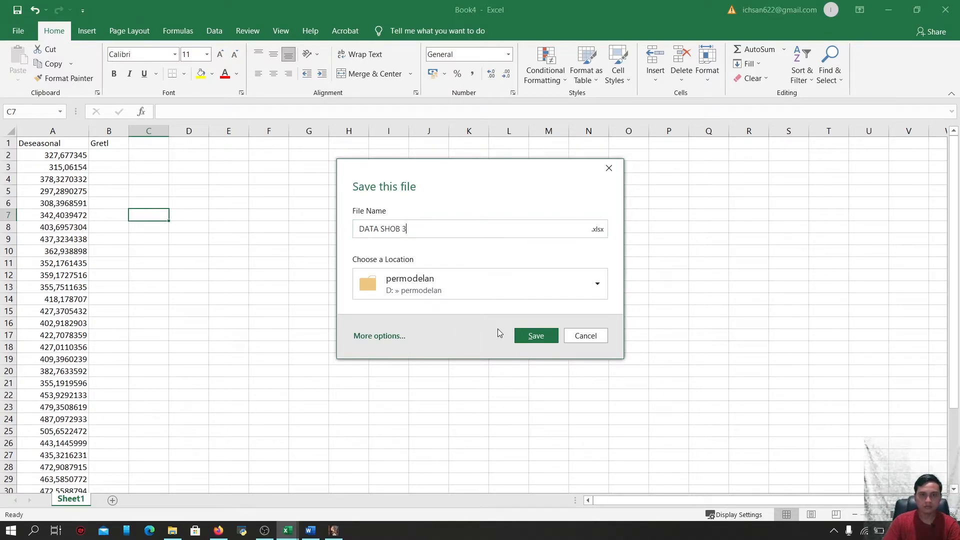
left_click(533, 336)
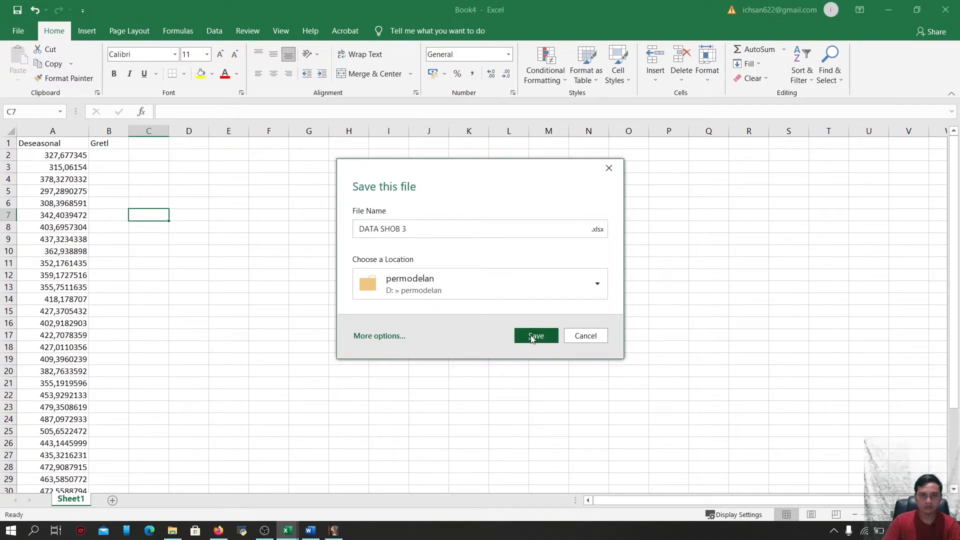
Switch to gretl, start opening a user data file, and set the file type filter to Excel xlsx files
left_click(340, 534)
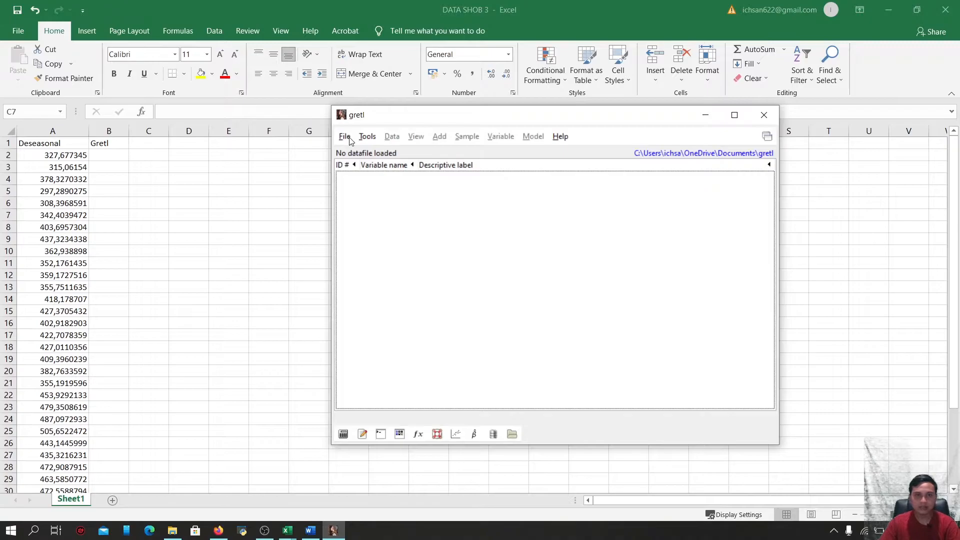
left_click(349, 138)
left_click(349, 138)
left_click(364, 139)
mouse_move(344, 139)
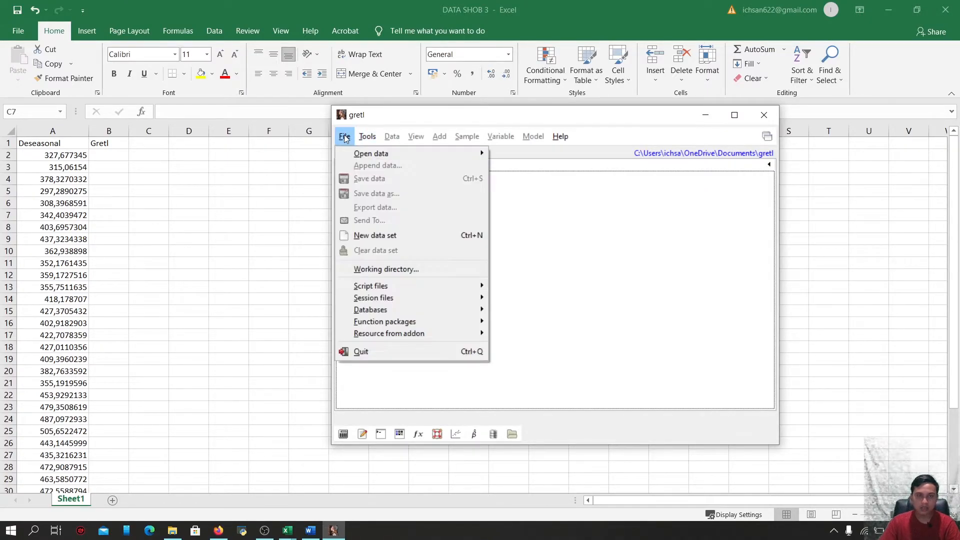
mouse_move(357, 154)
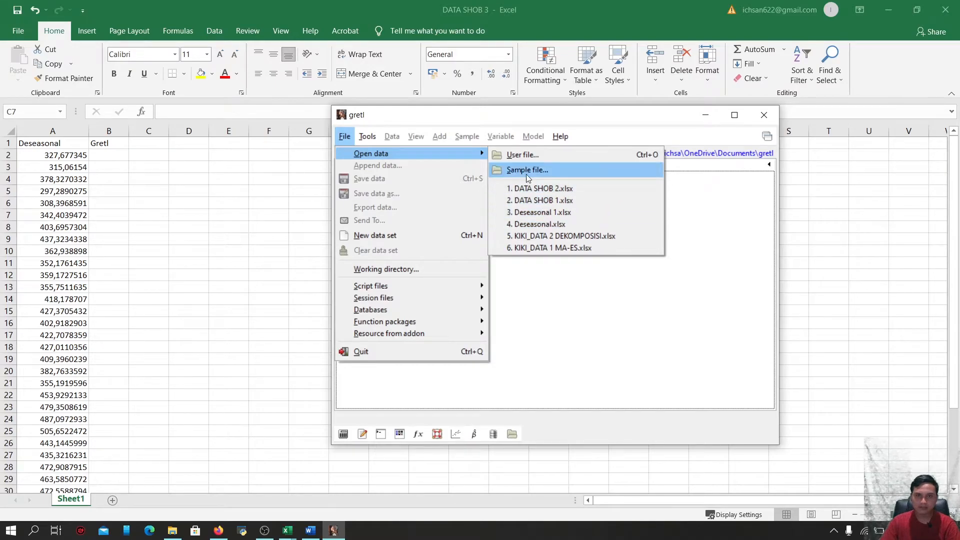
left_click(525, 157)
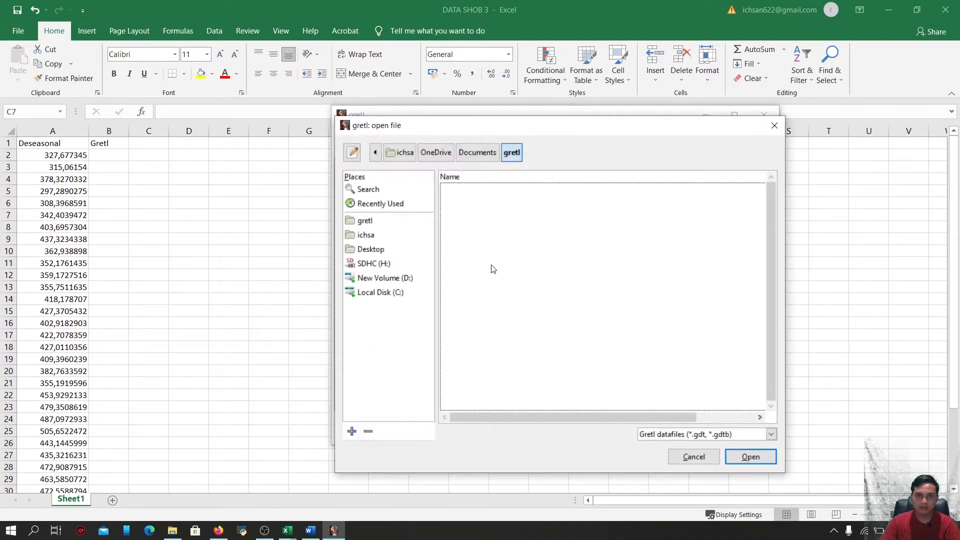
left_click(772, 434)
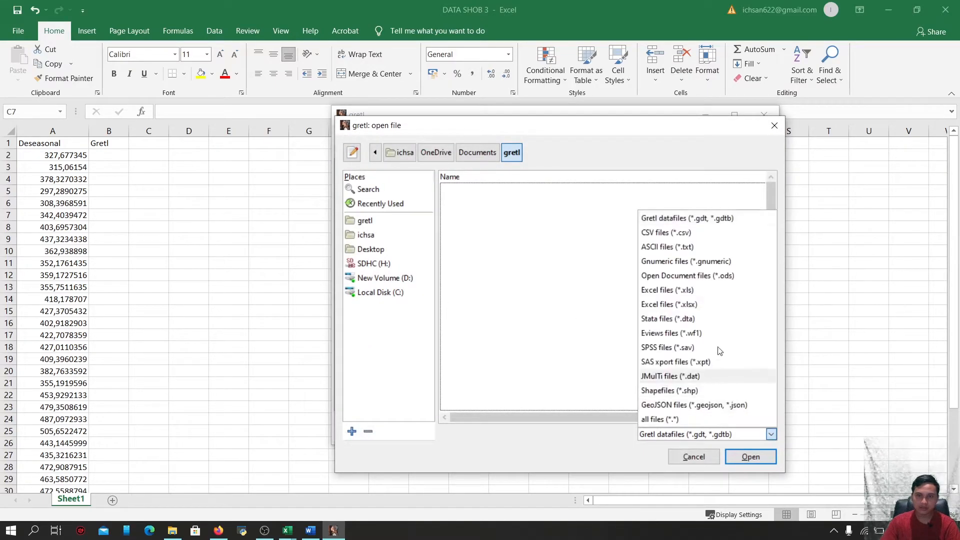
left_click(707, 309)
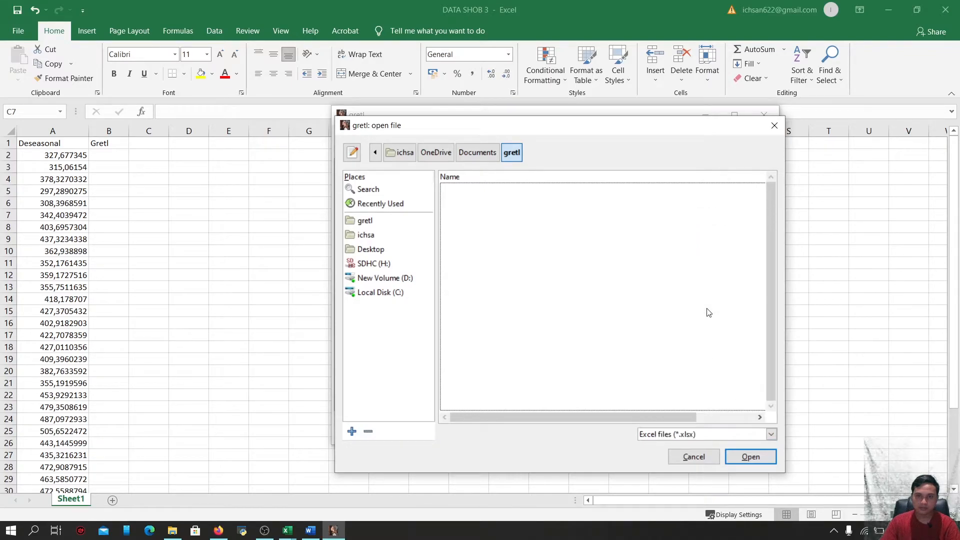
Open DATA SHOB 3.xlsx from the permodelan folder on drive D
left_click(389, 278)
scroll(480, 355, "down", 2)
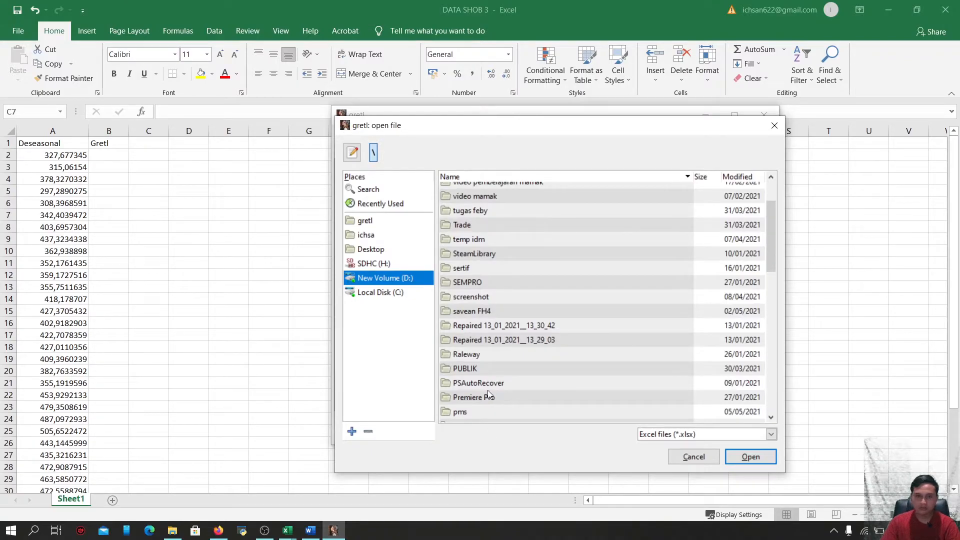
scroll(487, 380, "down", 2)
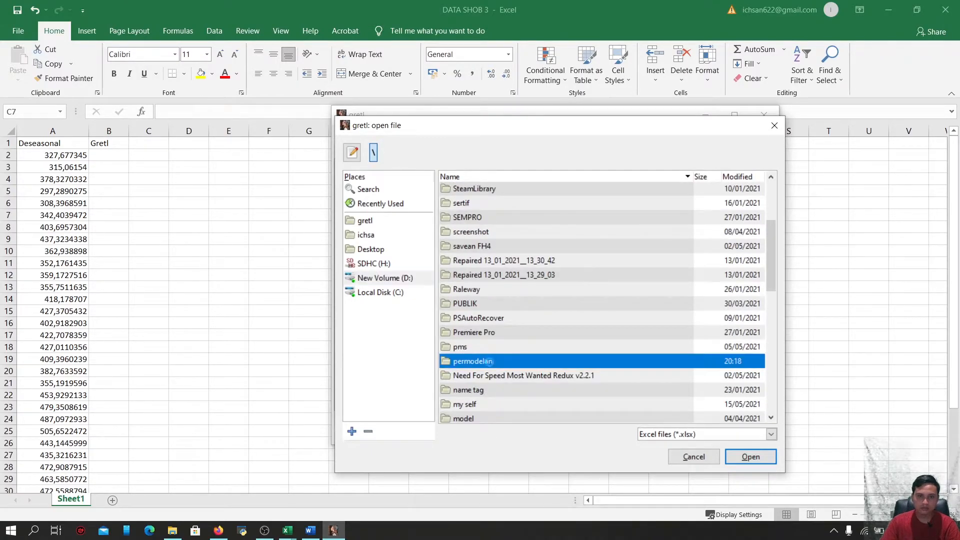
double_click(490, 361)
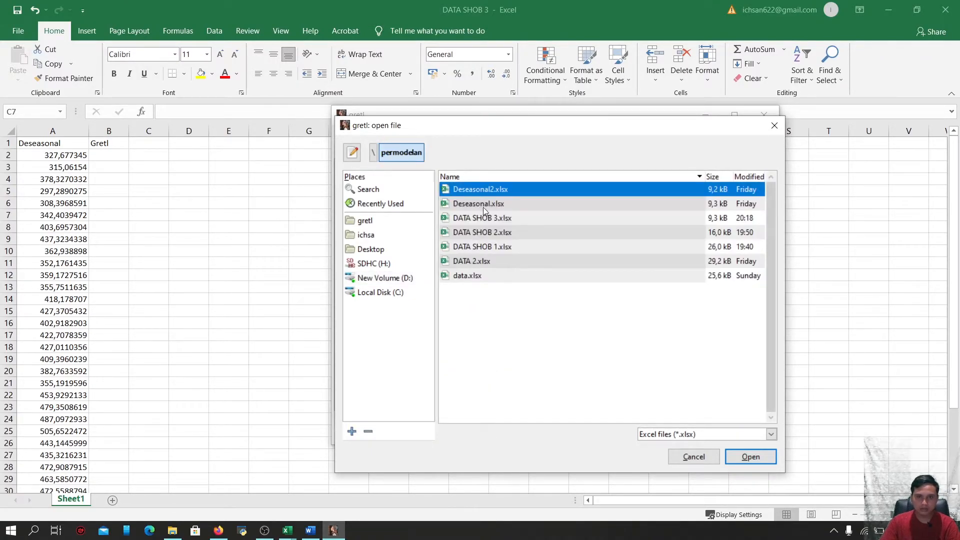
left_click(496, 219)
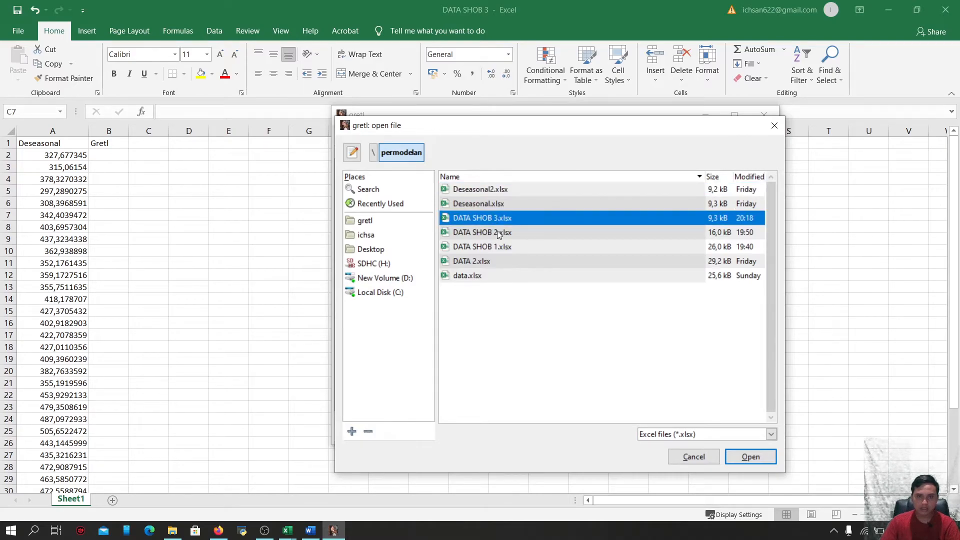
left_click(743, 458)
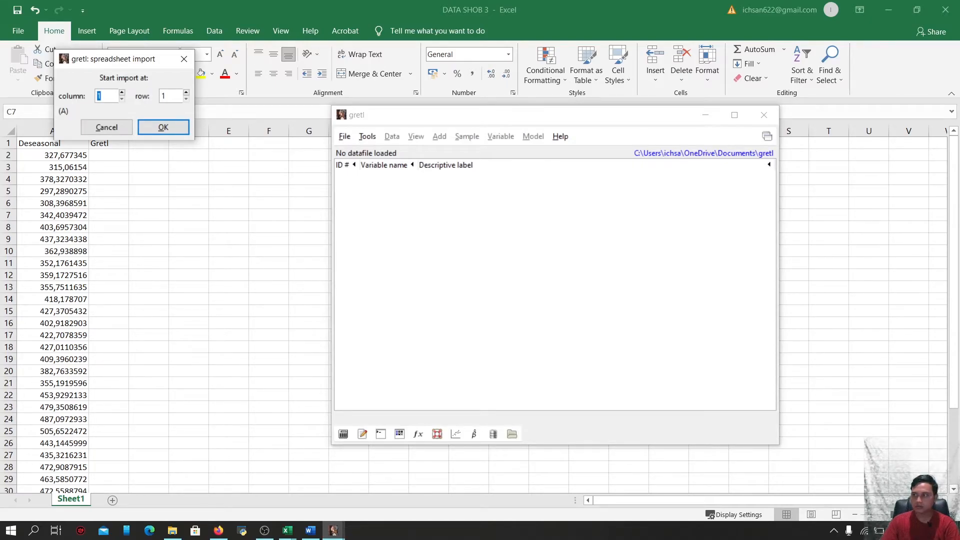
Import the spreadsheet starting at column 1, row 1, and define the data as a monthly time series
left_click(154, 129)
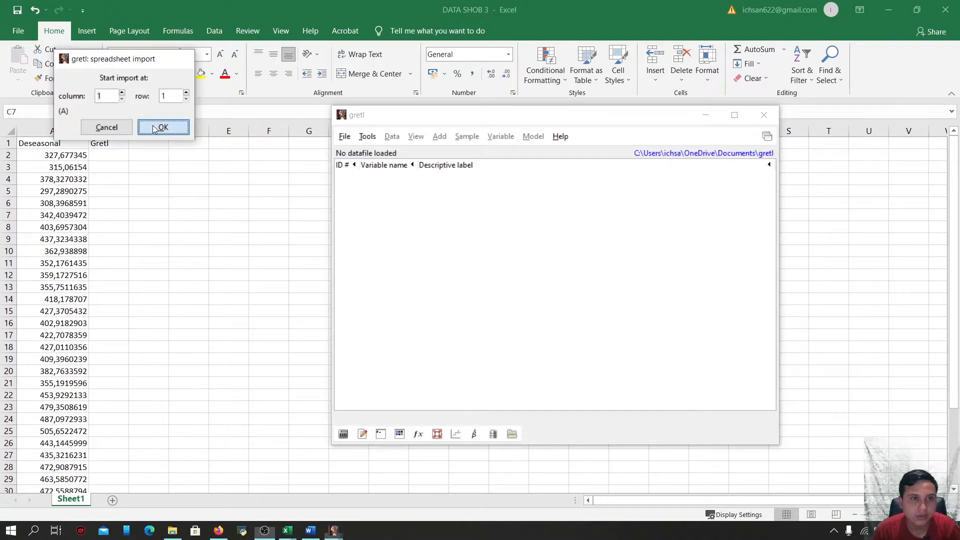
left_click(580, 328)
left_click(526, 338)
left_click(624, 380)
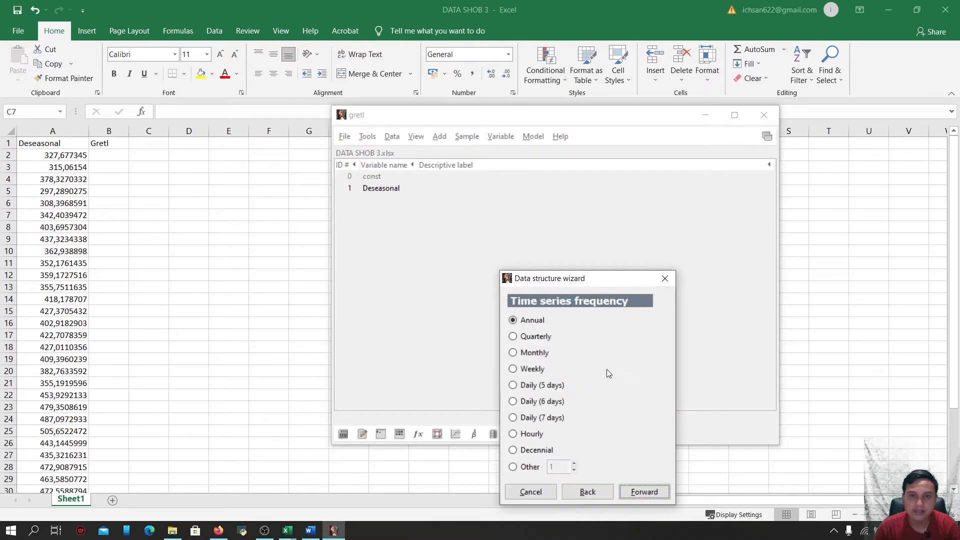
left_click(515, 338)
left_click(515, 353)
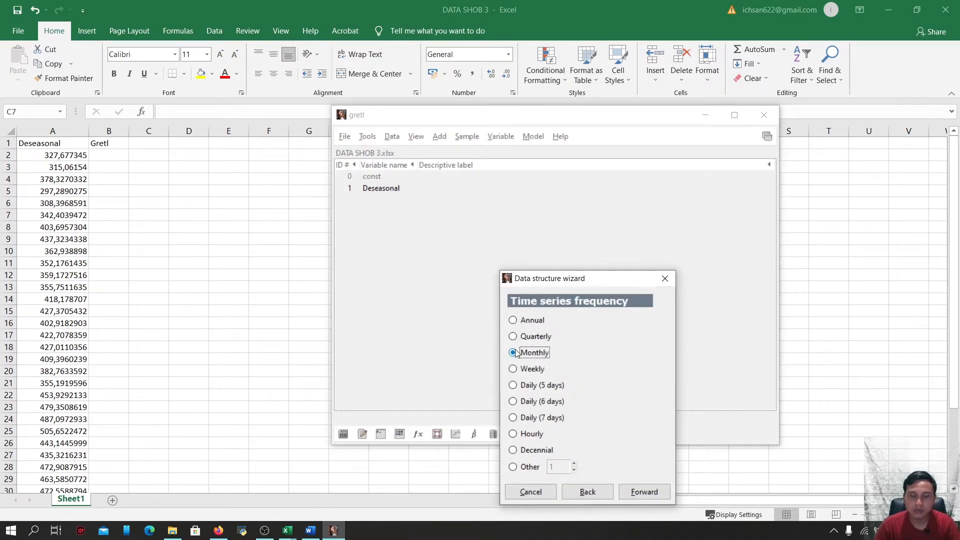
left_click(644, 494)
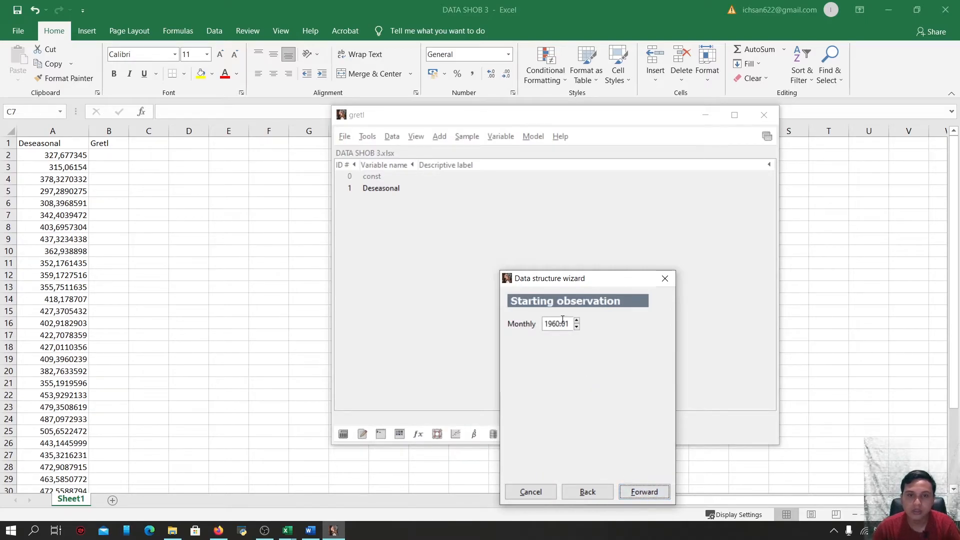
Set the starting observation to 2001:01 and apply the dataset structure
left_click(558, 325)
key("BackSpace")
key("BackSpace")
key("BackSpace")
key("BackSpace")
key("BackSpace")
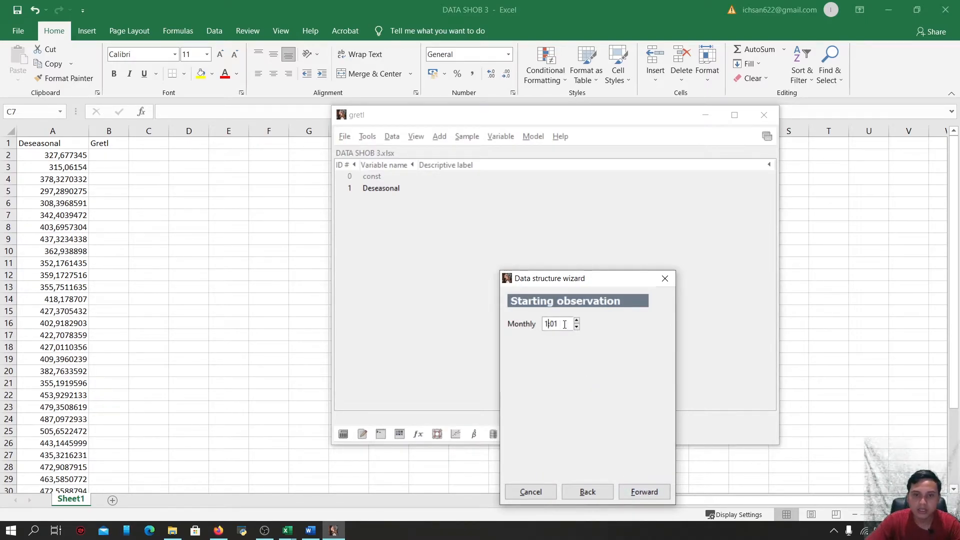
type("2001")
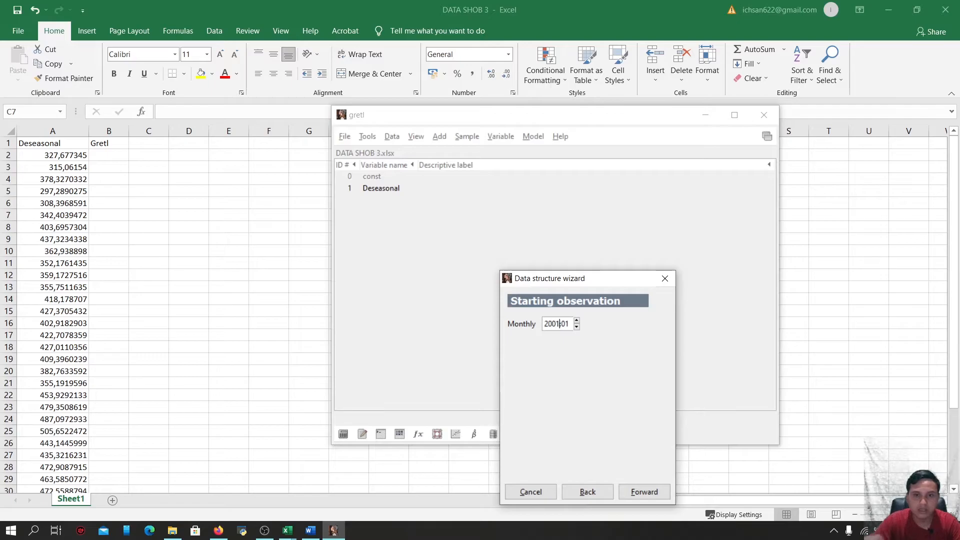
left_click(650, 493)
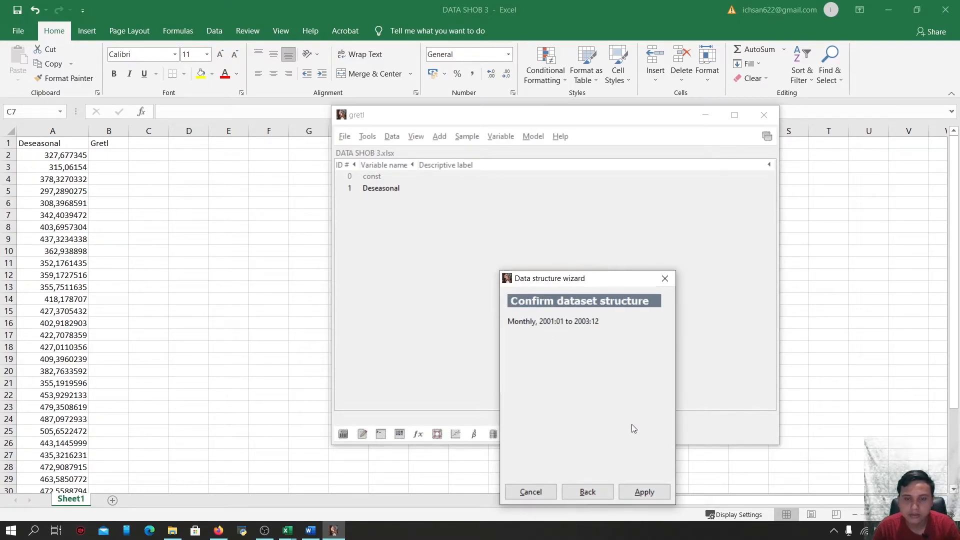
left_click(651, 494)
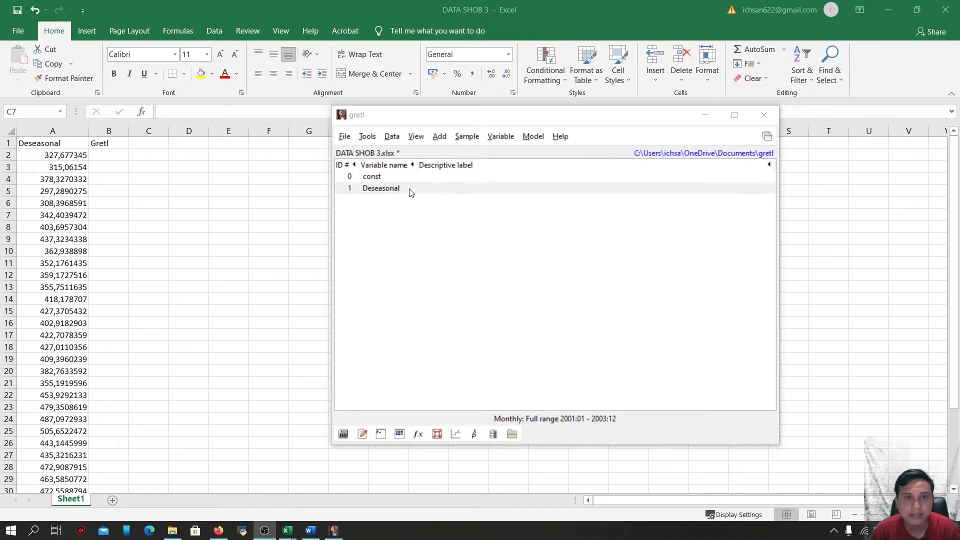
Add a time trend variable and view its values in a series window, then close it
left_click(441, 137)
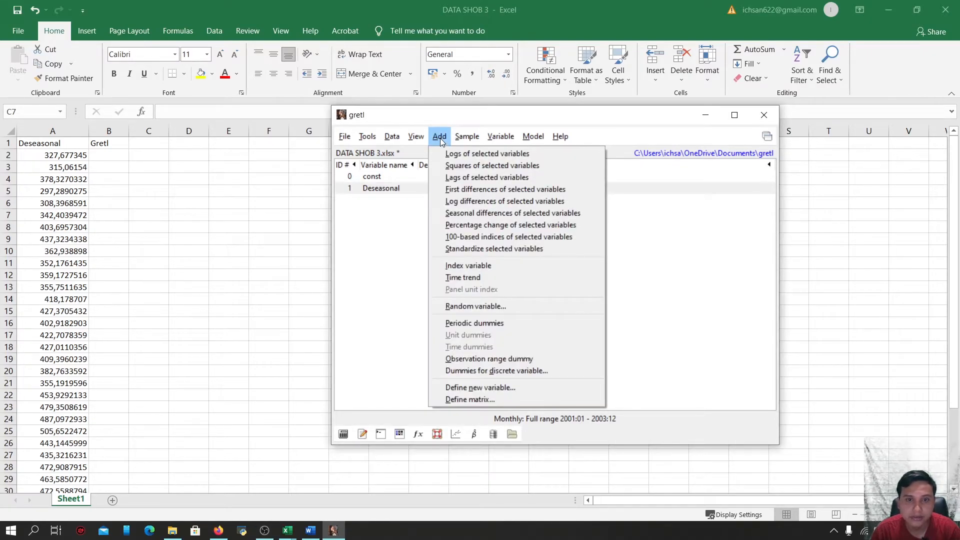
left_click(484, 276)
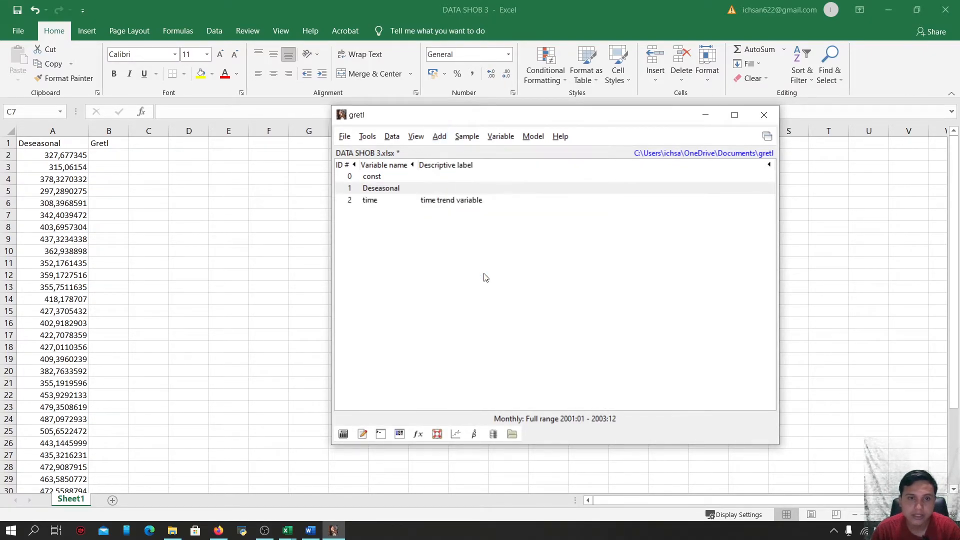
double_click(405, 201)
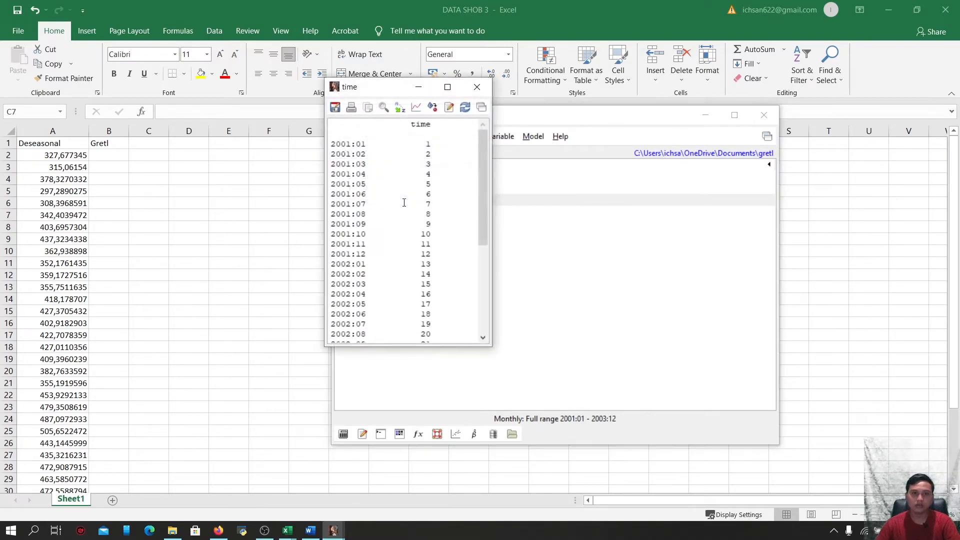
scroll(406, 178, "down", 5)
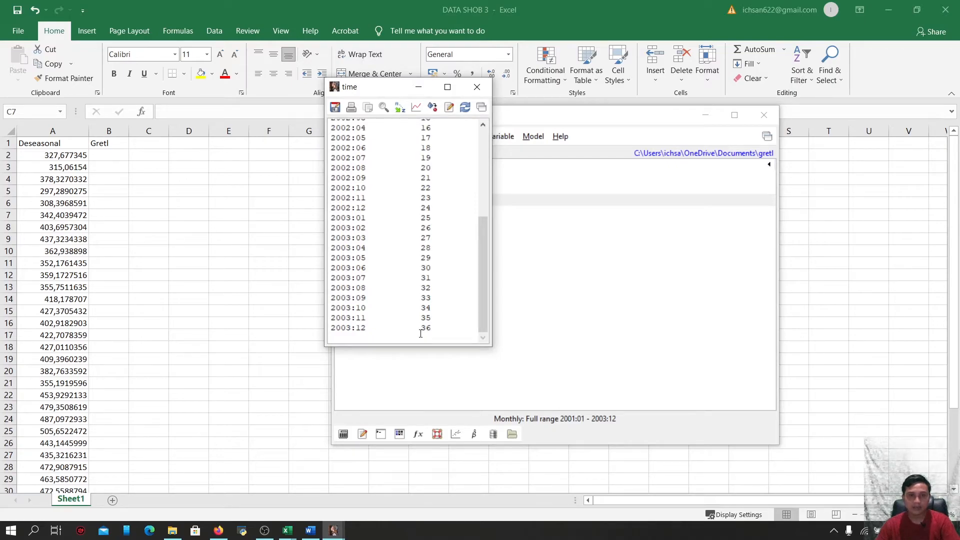
scroll(420, 333, "up", 6)
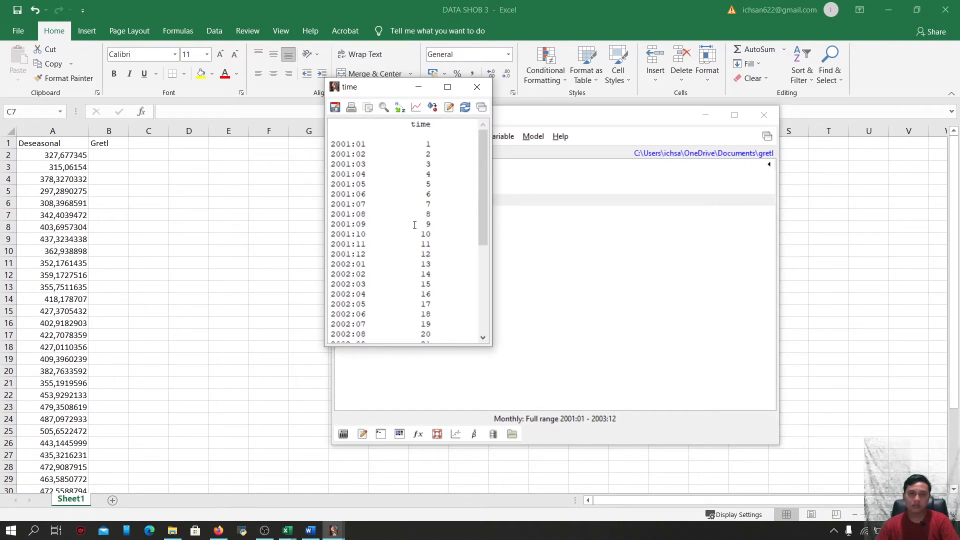
scroll(415, 225, "down", 3)
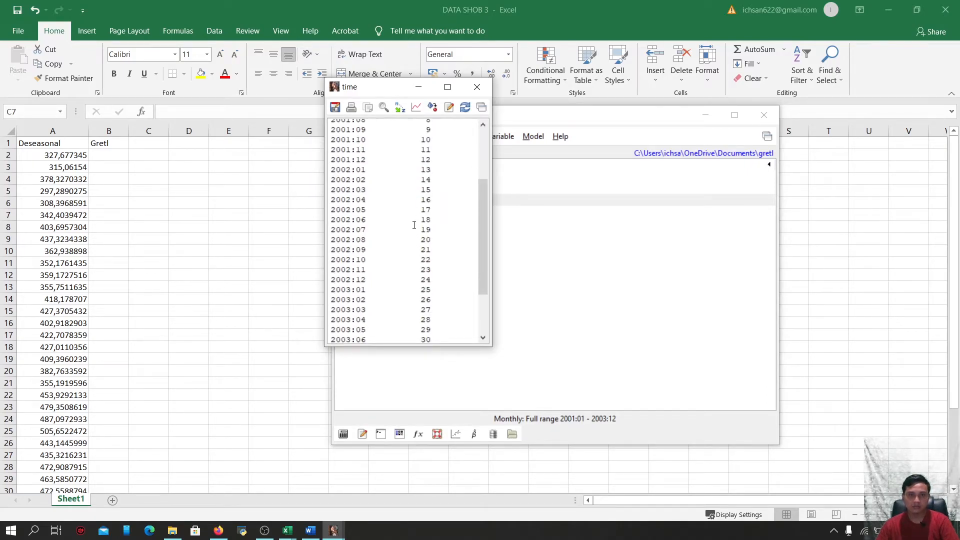
scroll(414, 225, "down", 2)
scroll(415, 225, "up", 5)
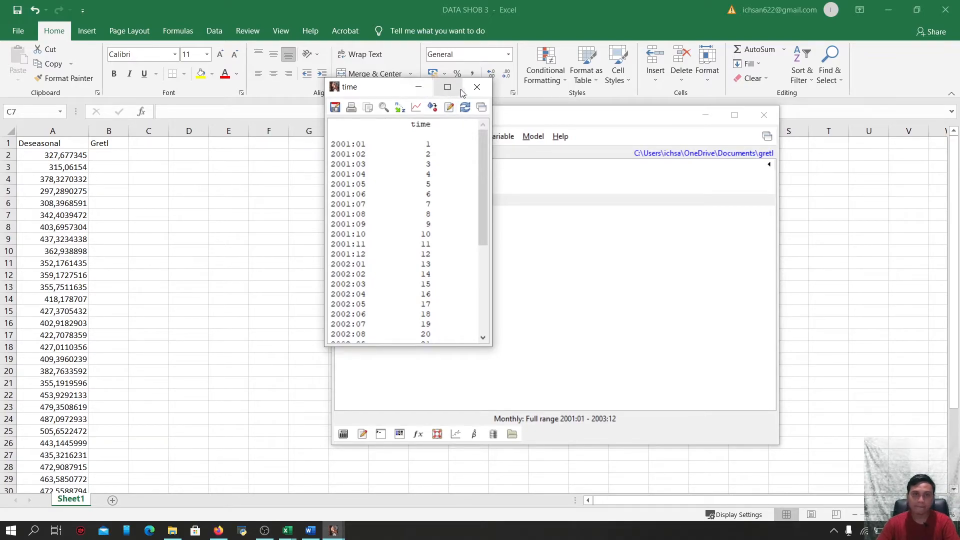
left_click(477, 86)
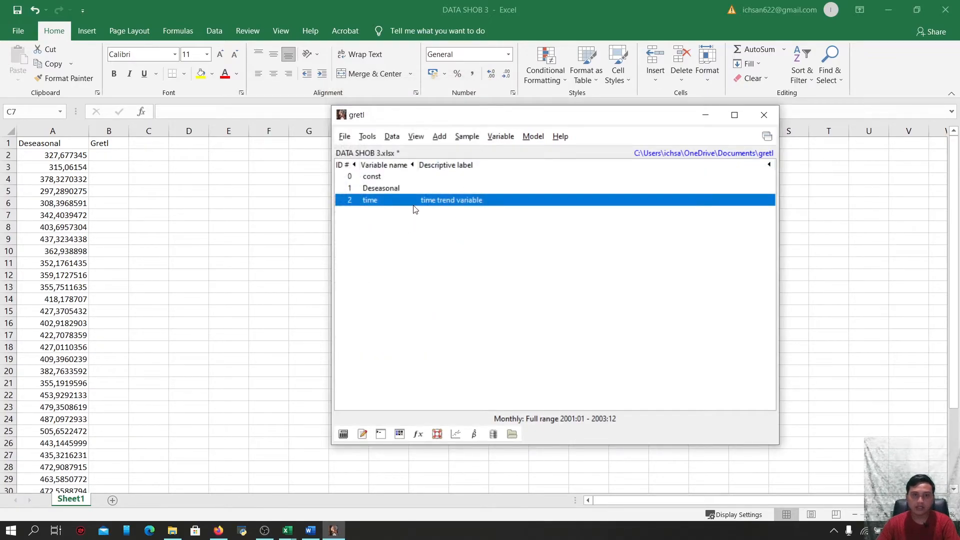
Estimate an OLS model with Deseasonal as dependent variable and const and time as regressors
left_click(535, 139)
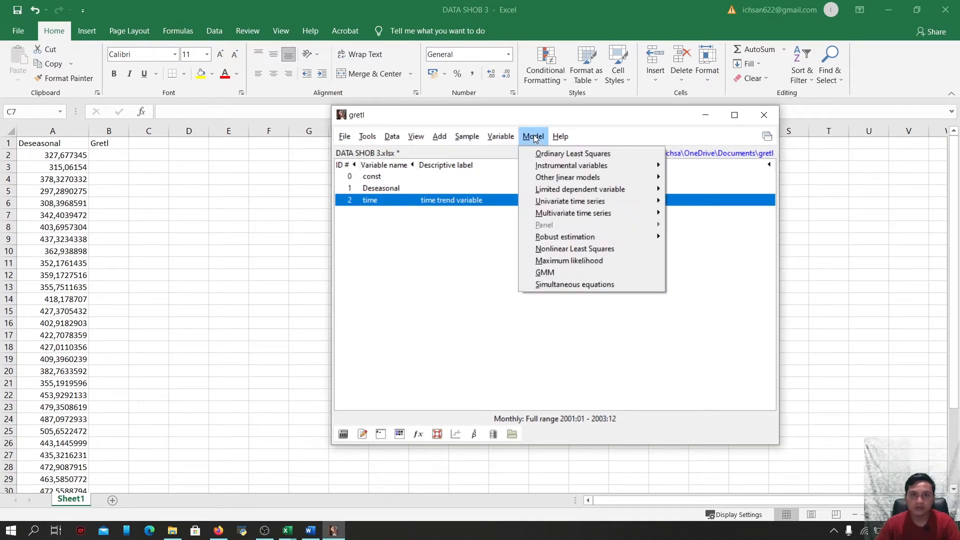
left_click(554, 154)
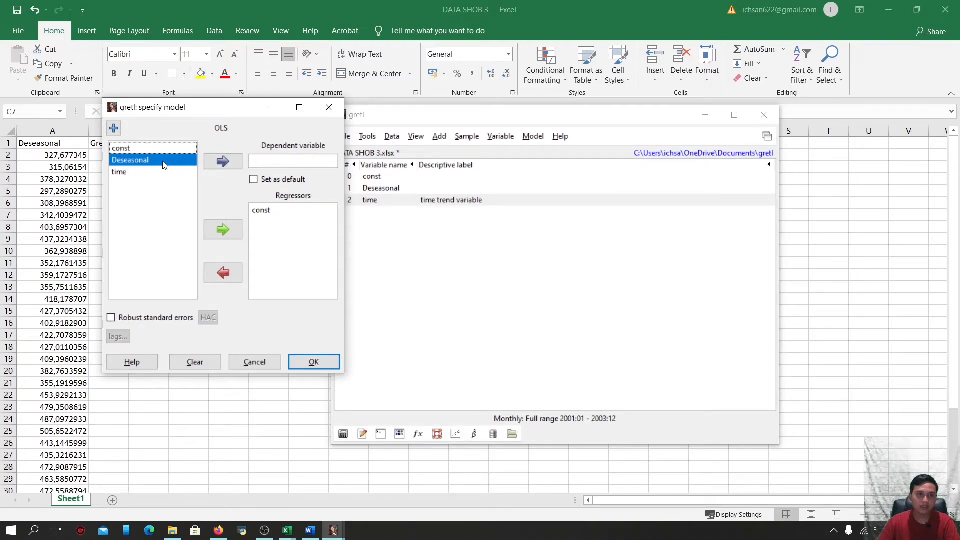
left_click(236, 165)
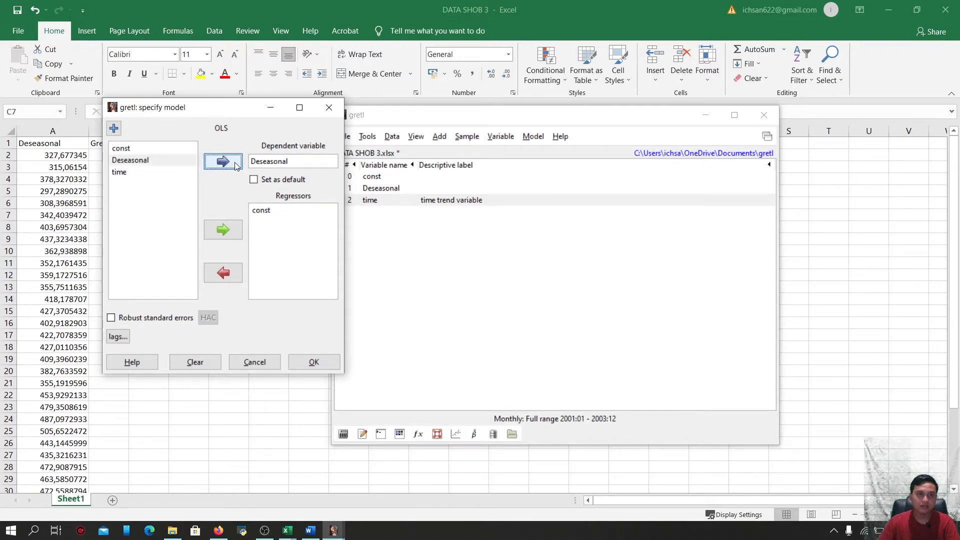
left_click(140, 172)
left_click(223, 226)
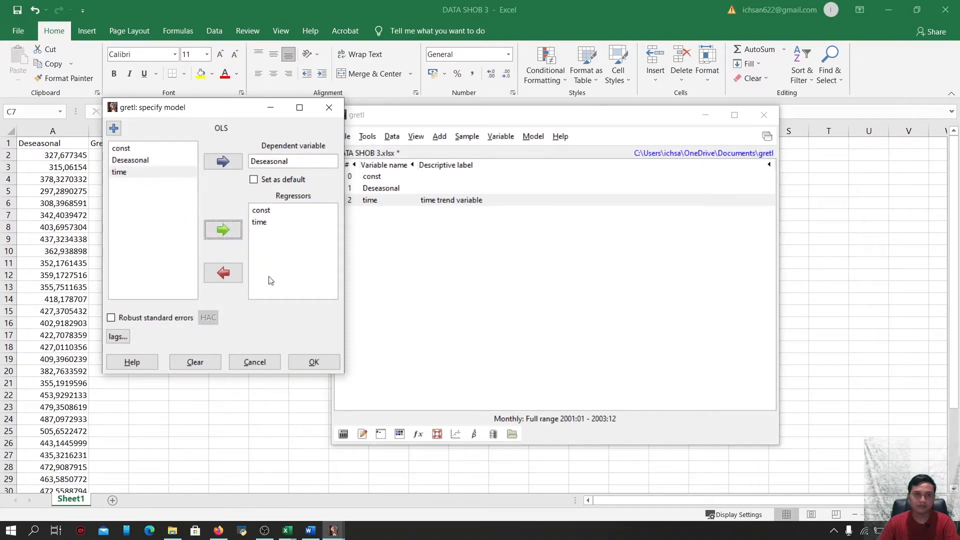
left_click(311, 360)
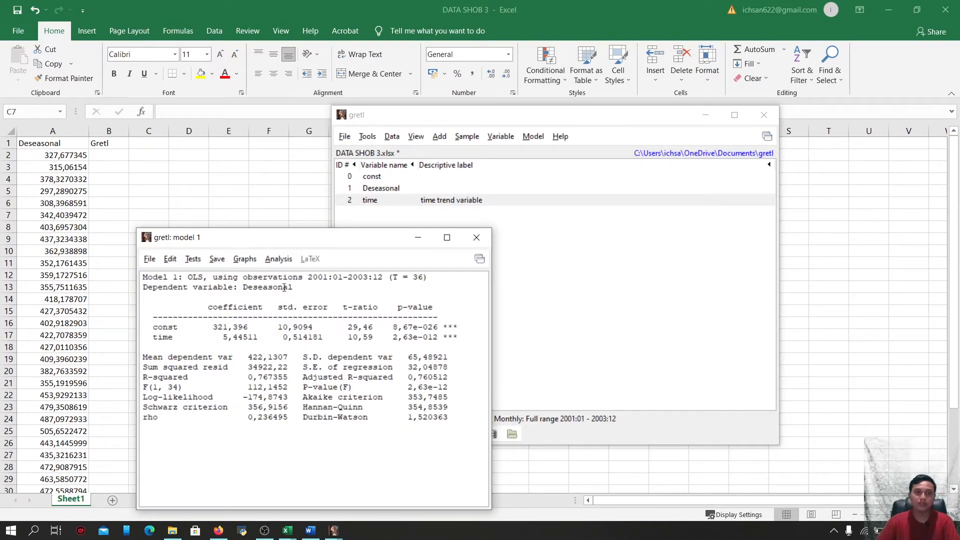
Generate static forecasts from the trend model for 2001:01 to 2003:12
left_click(280, 259)
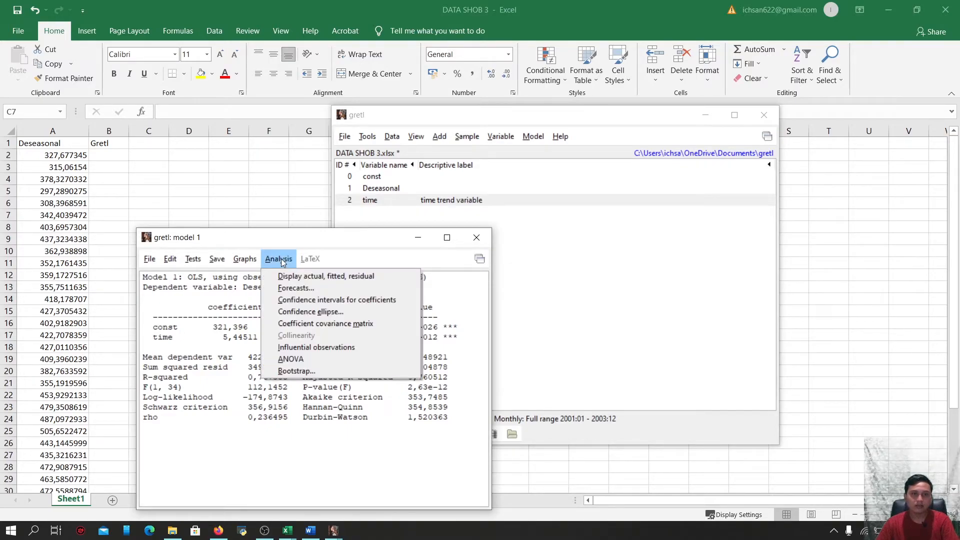
left_click(296, 289)
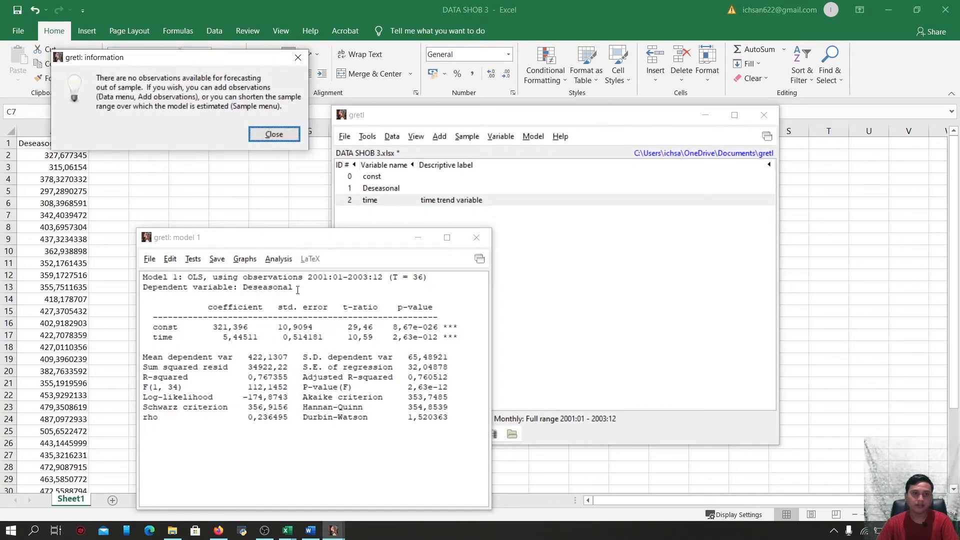
left_click(275, 135)
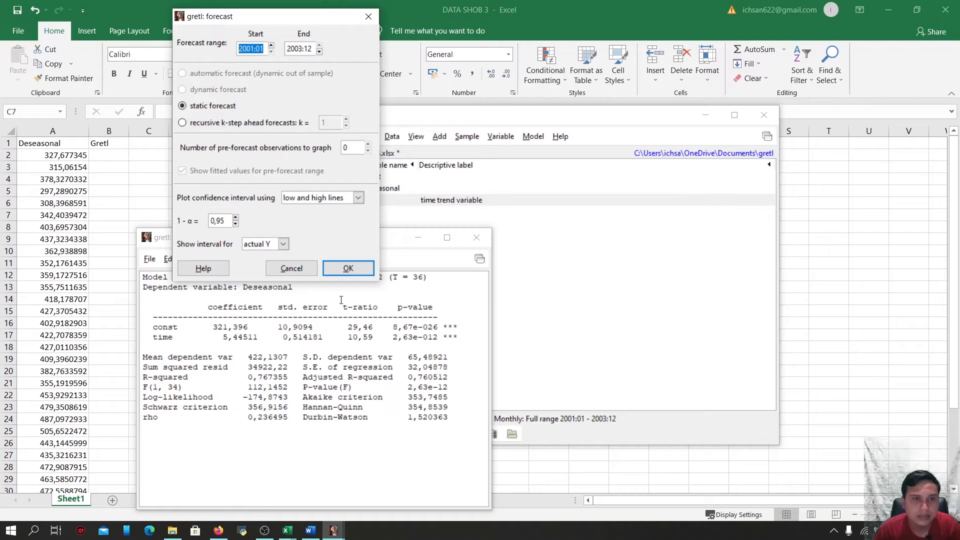
left_click(348, 269)
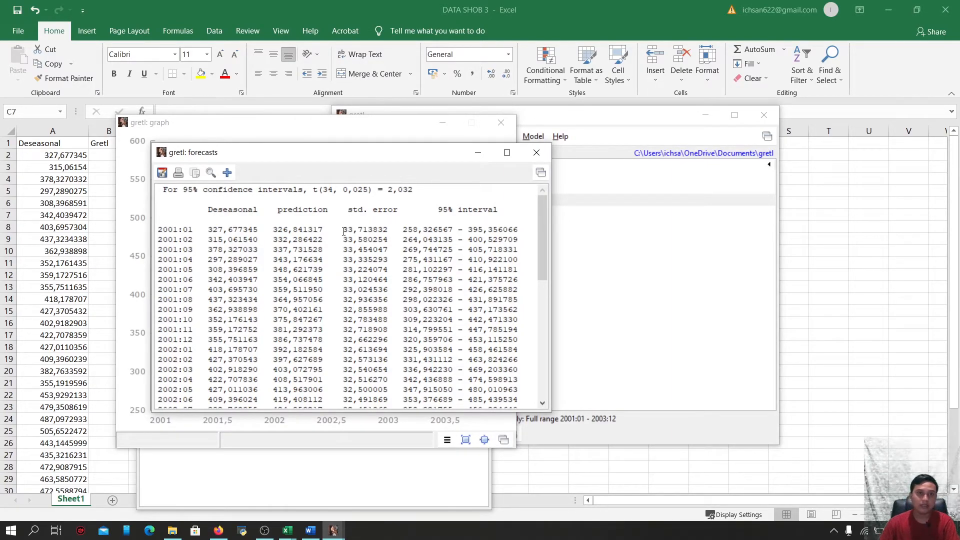
Copy the forecast table as RTF and paste it into a blank Word document
left_click(199, 171)
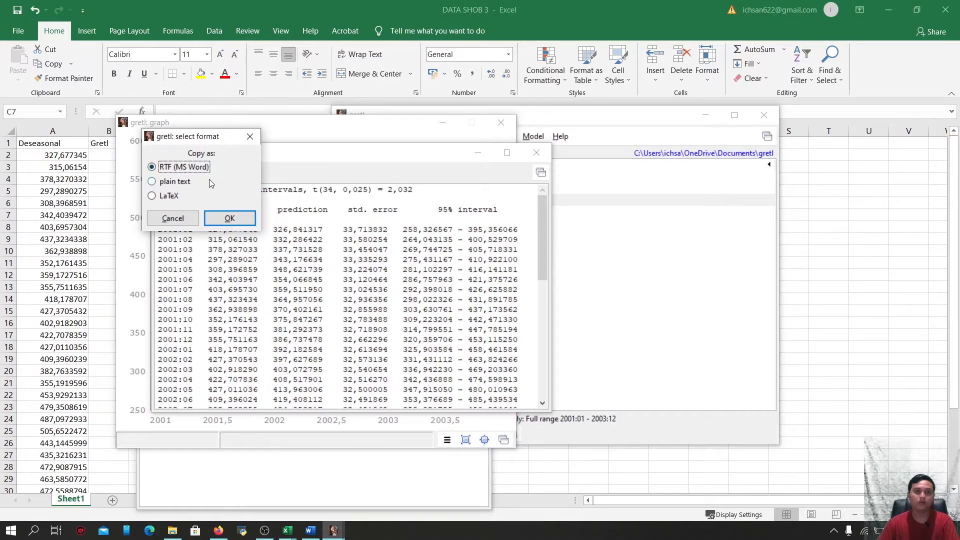
left_click(231, 218)
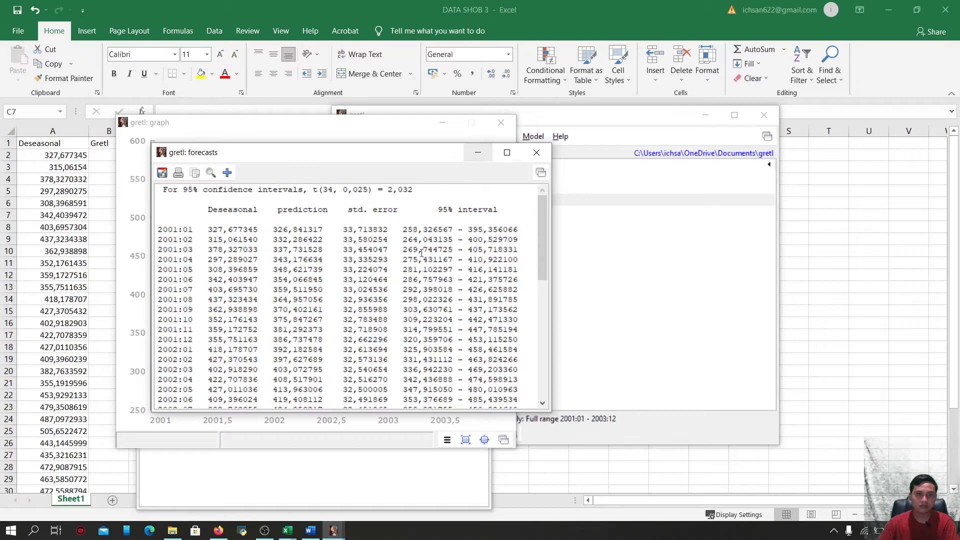
left_click(311, 530)
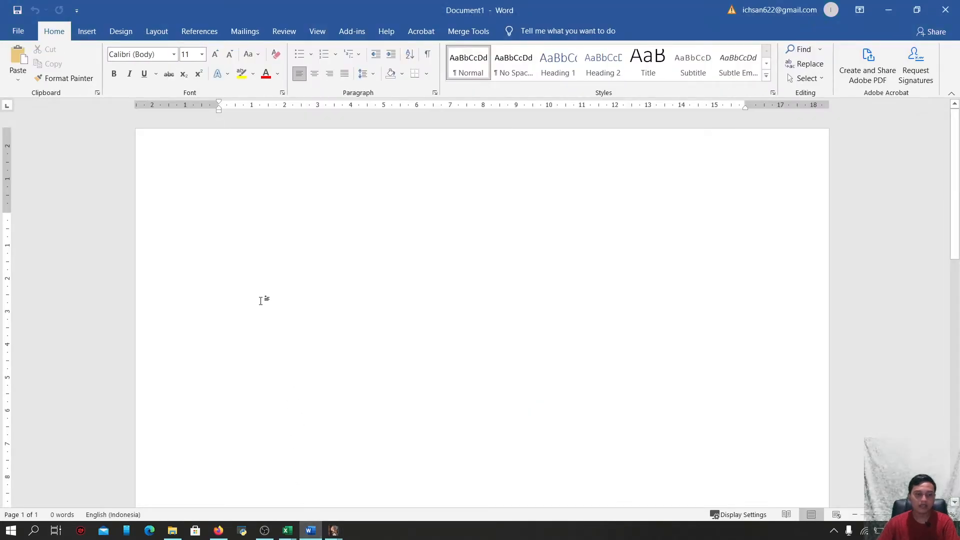
key("ctrl+v")
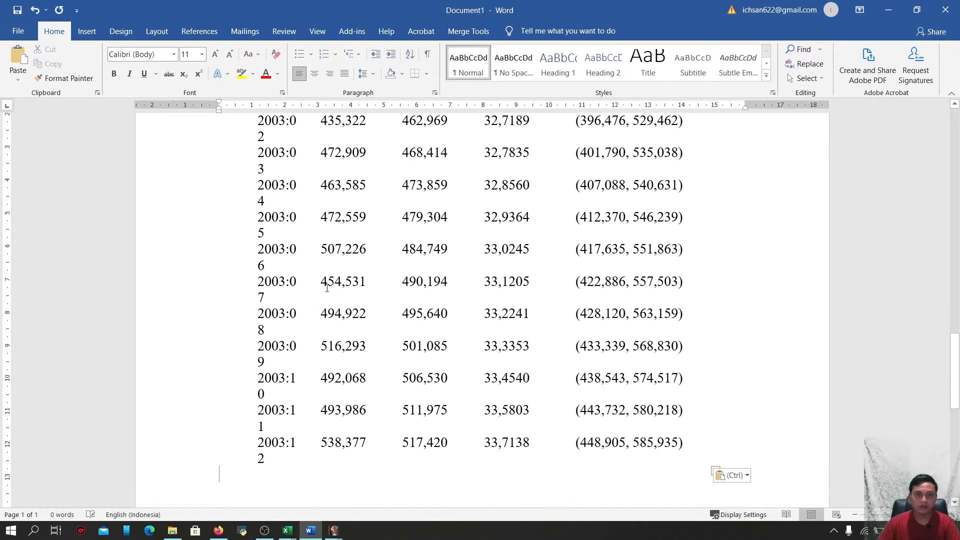
Apply all borders to the entire pasted forecast table
key("ctrl+a")
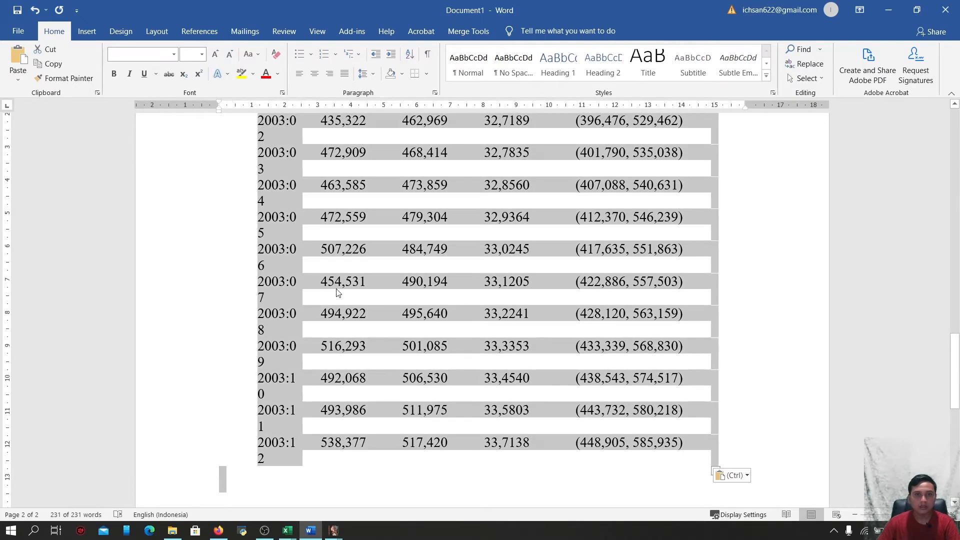
scroll(365, 146, "up", 3)
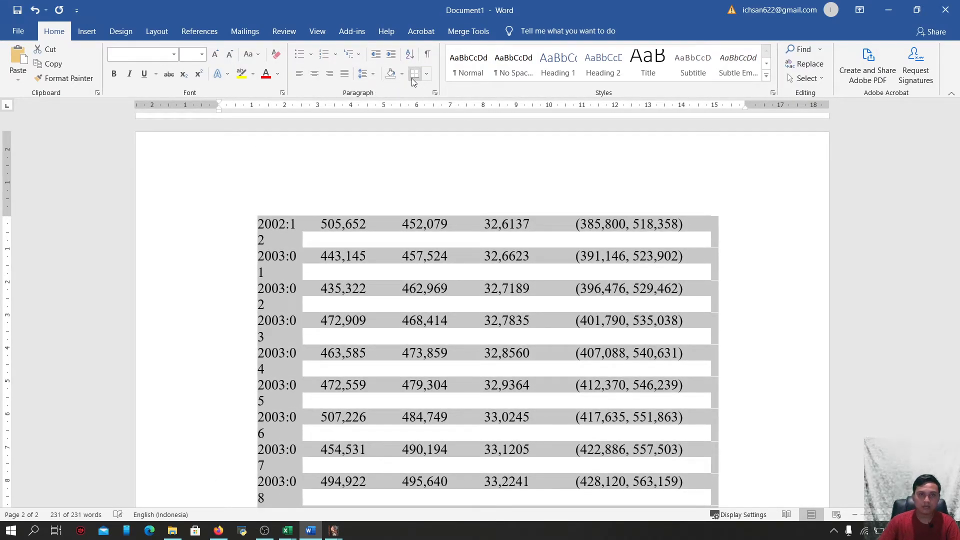
scroll(410, 77, "up", 1)
left_click(426, 74)
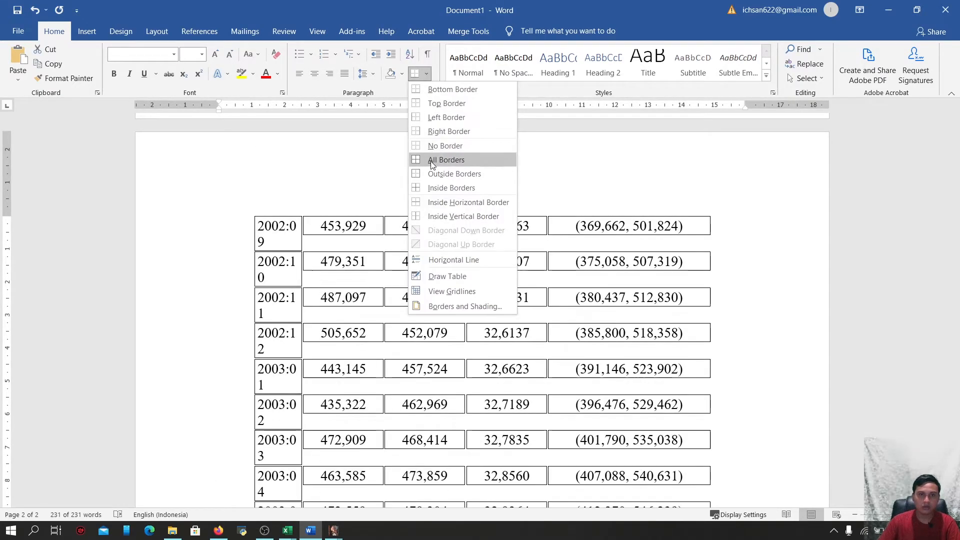
left_click(441, 159)
Copy the prediction column from the Word table into column M of the DATA SHOB 2 workbook
scroll(447, 252, "up", 5)
scroll(445, 256, "up", 12)
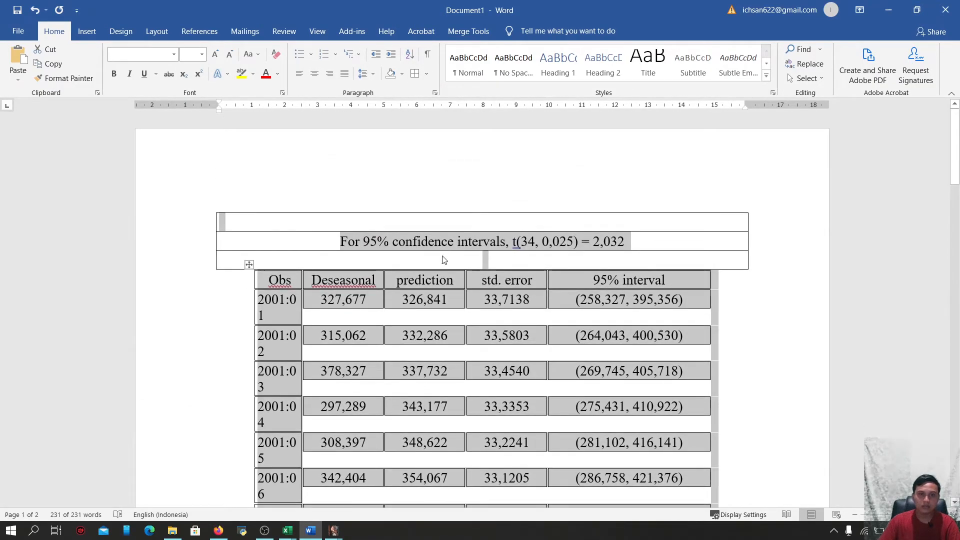
left_click(423, 275)
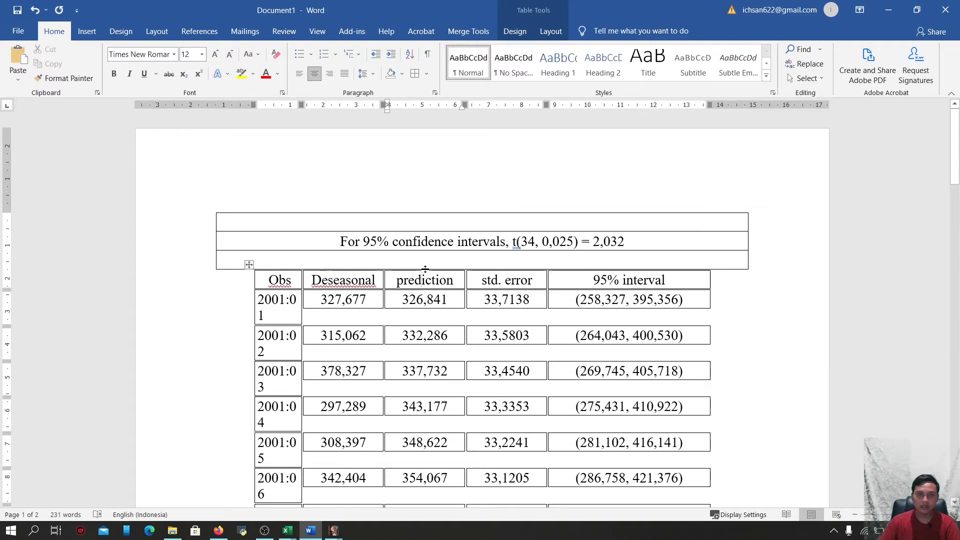
left_click(428, 268)
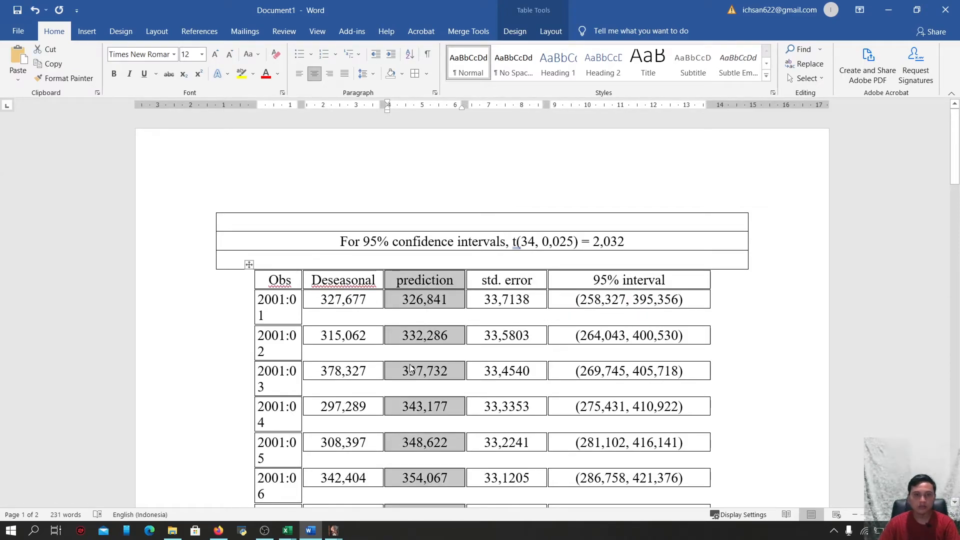
left_click(288, 530)
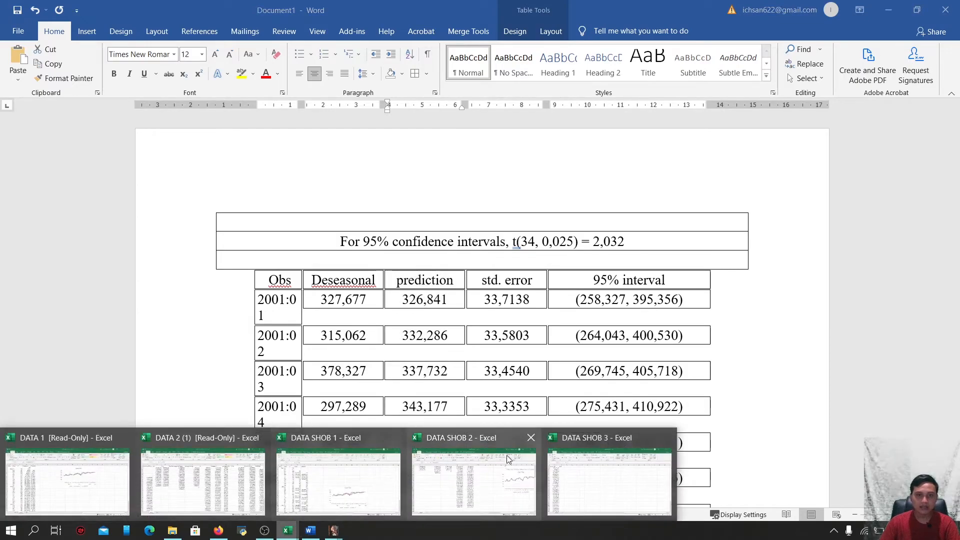
left_click(584, 463)
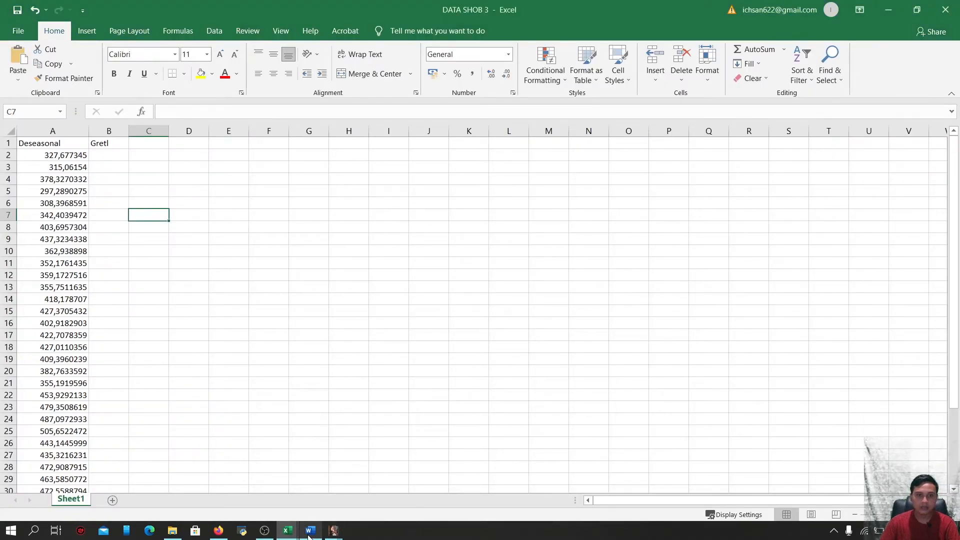
left_click(287, 530)
left_click(470, 486)
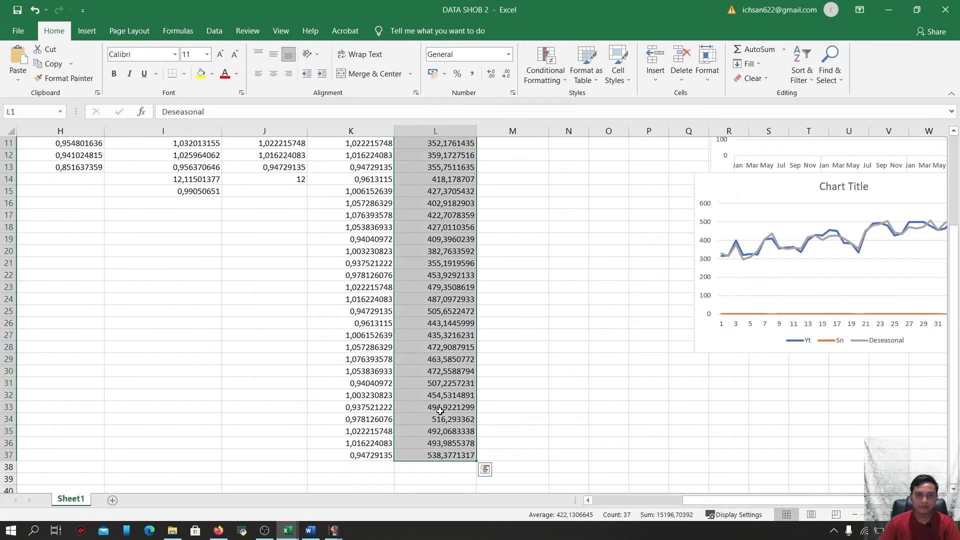
scroll(490, 300, "up", 4)
left_click(523, 142)
left_click(522, 142)
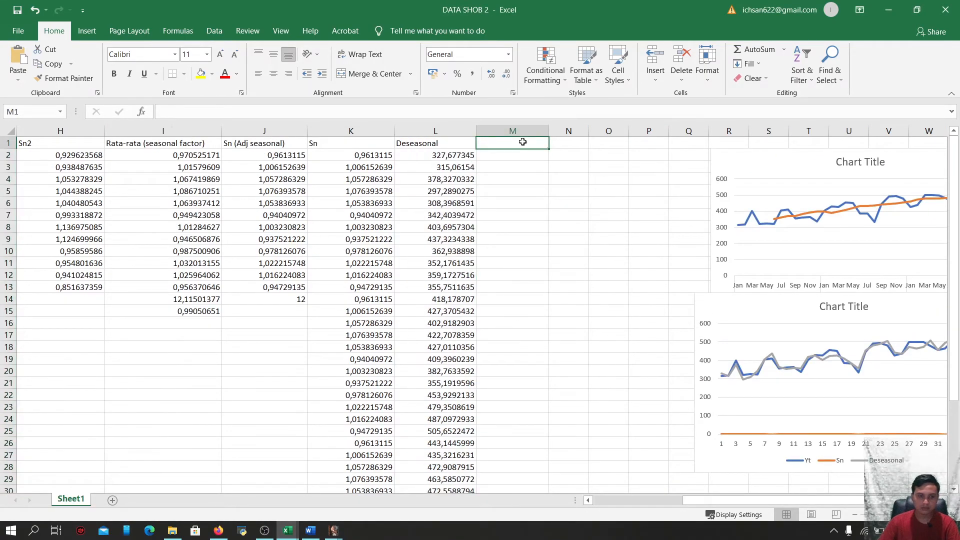
key("ctrl+v")
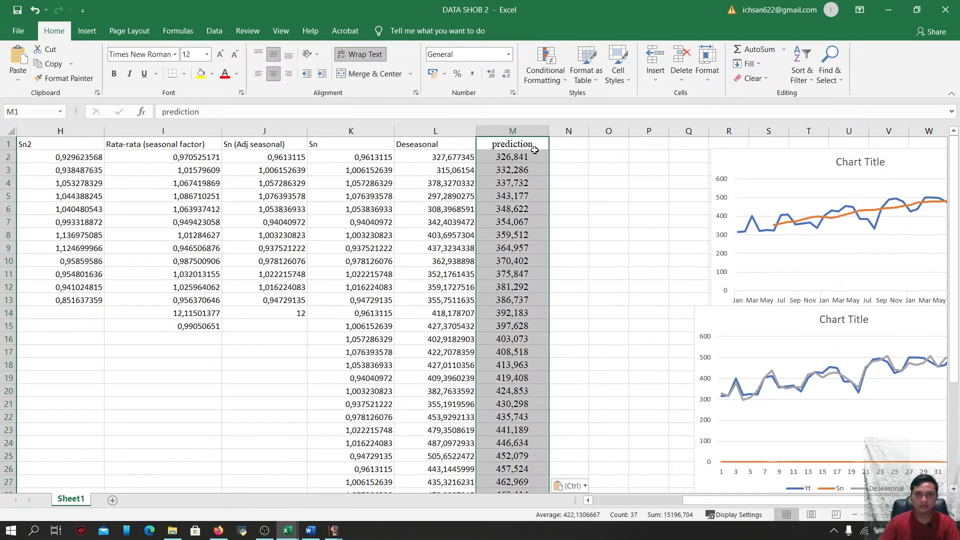
Rename the column M header to prediction (Tr)
left_click(539, 145)
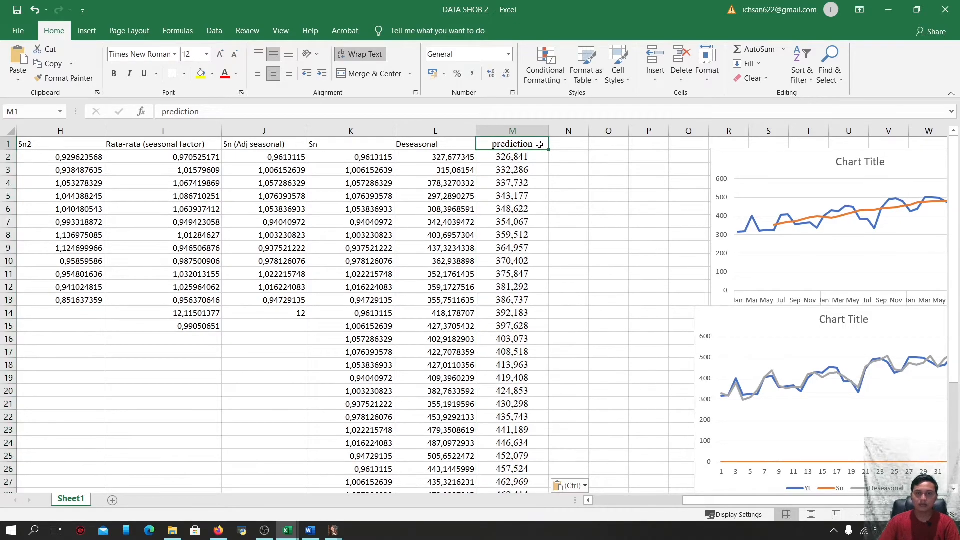
double_click(541, 145)
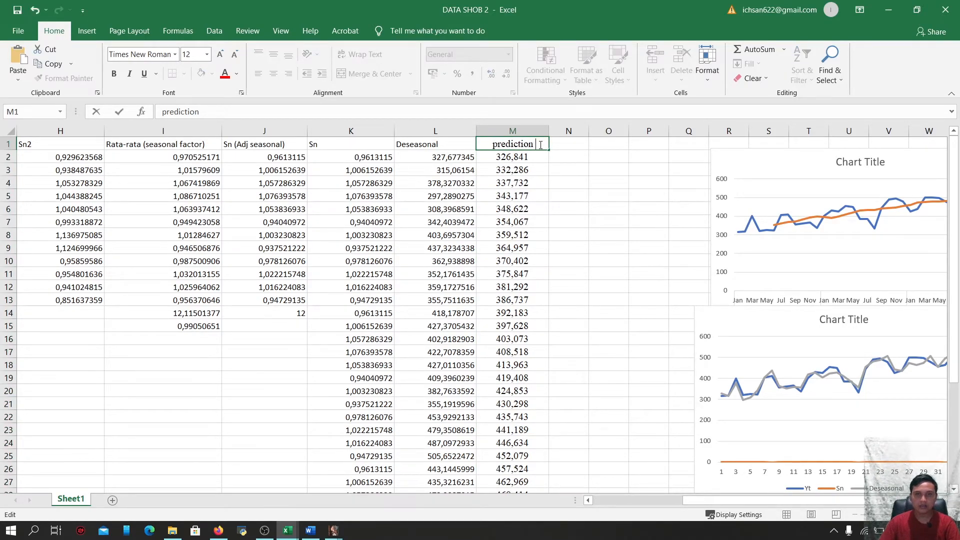
type("(t")
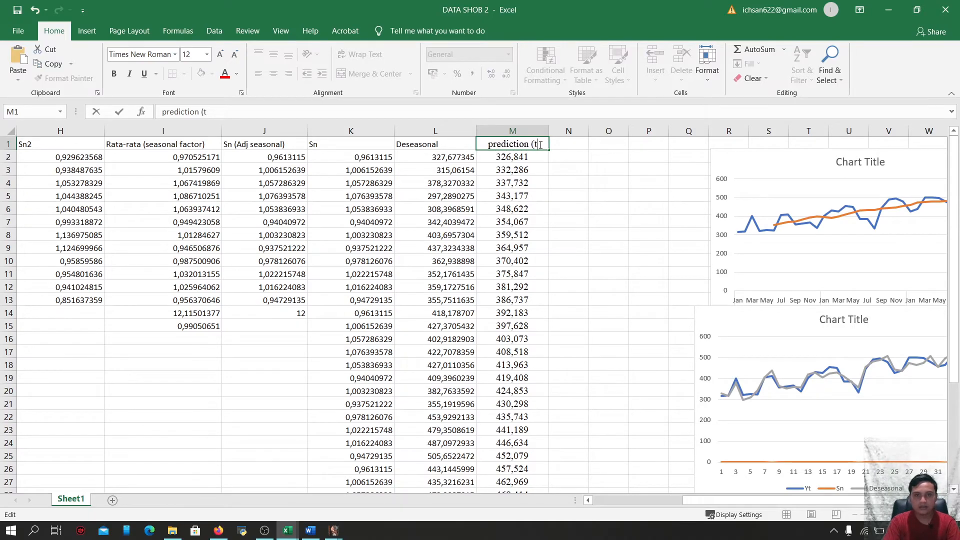
key("BackSpace")
type("T")
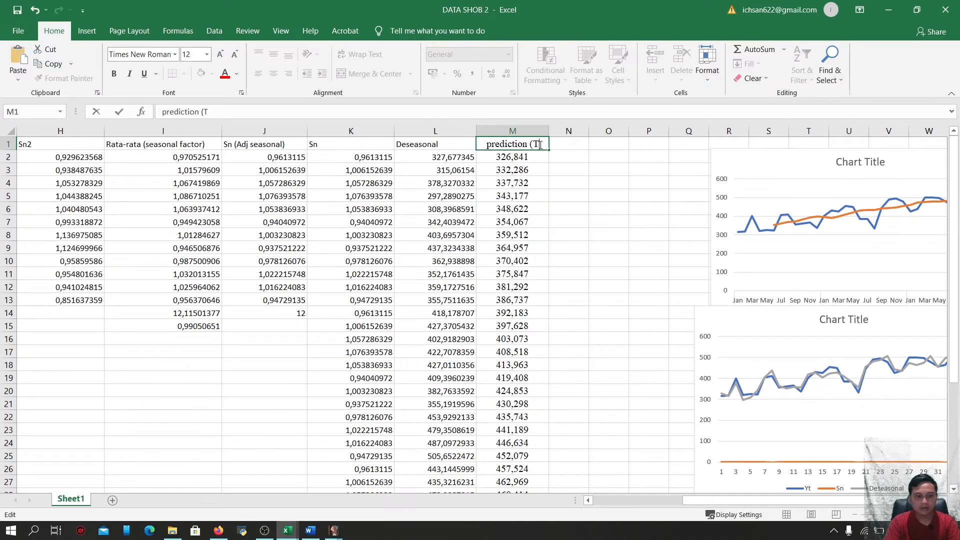
type("r)")
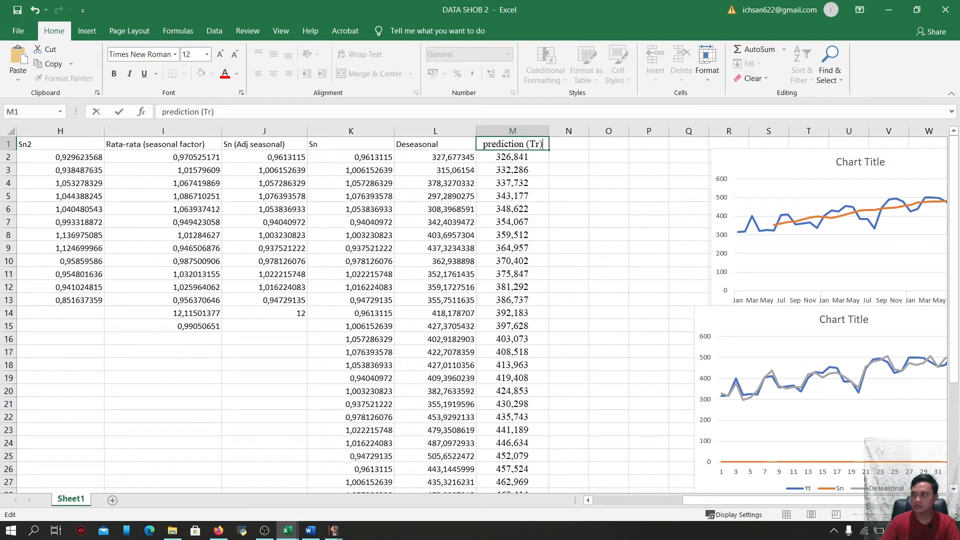
key("ctrl+Return")
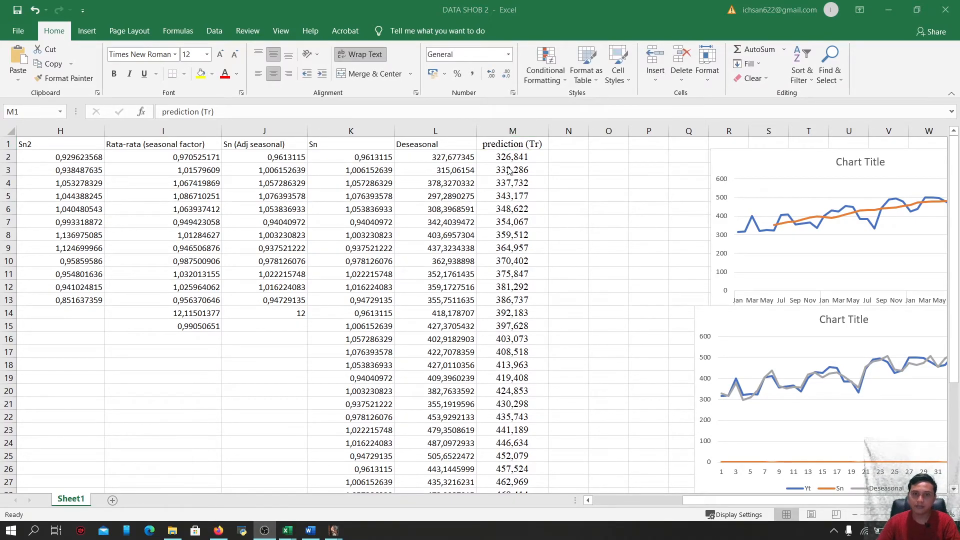
Widen column N and enter the header Tr*Sn in N1
left_click(570, 144)
left_click_drag(589, 132, 629, 136)
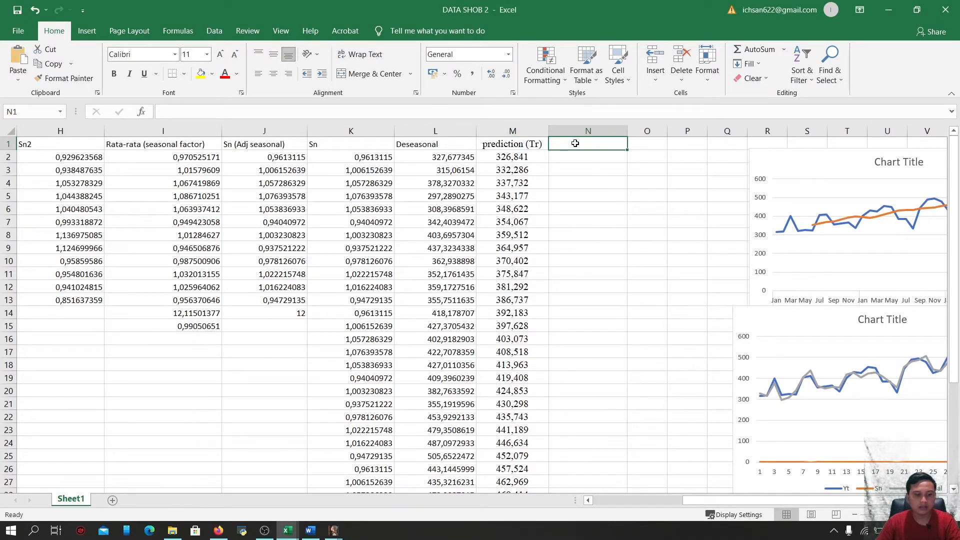
type("tTer")
key("BackSpace")
type("R")
key("BackSpace")
type("r")
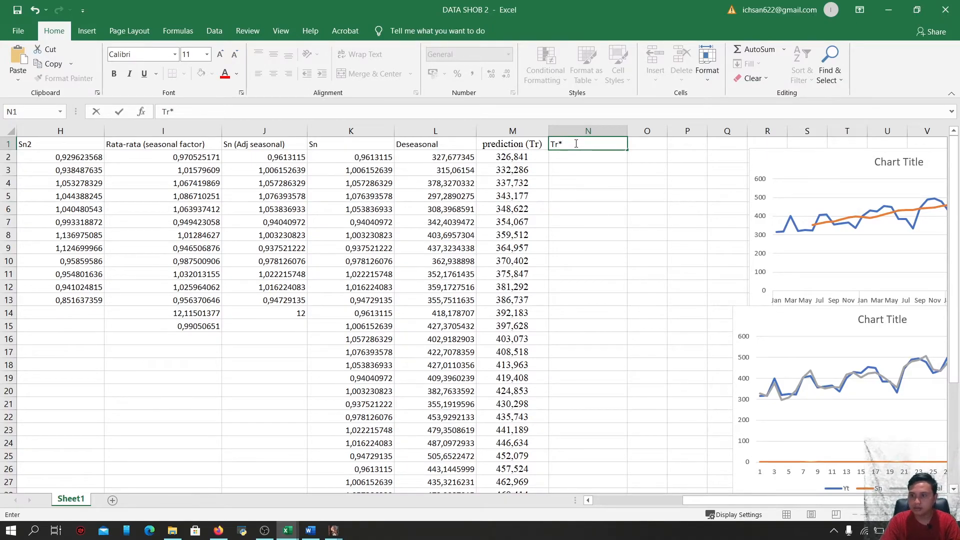
type("*s")
key("BackSpace")
type("Sn")
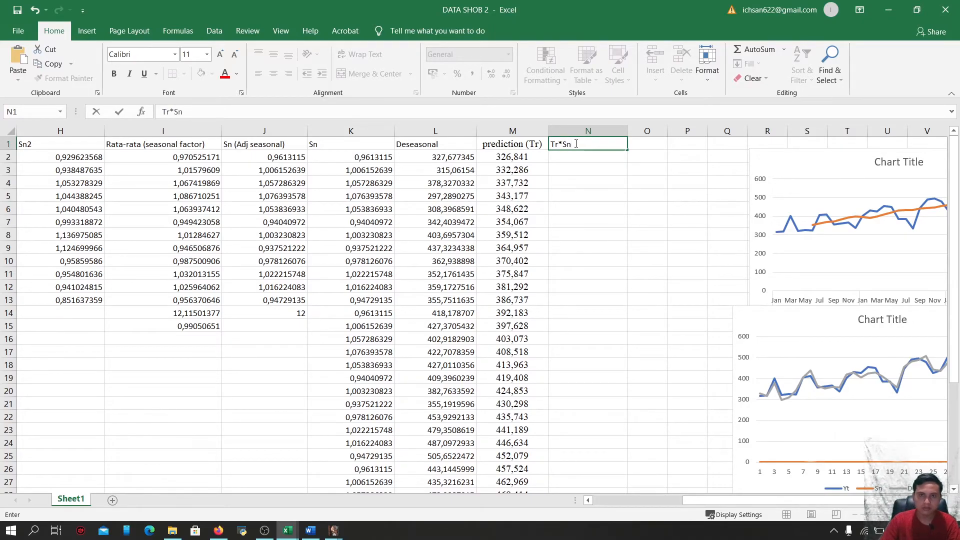
Compute Tr*Sn in N2 as =M2*K2 and fill the formula down to row 37
left_click(574, 158)
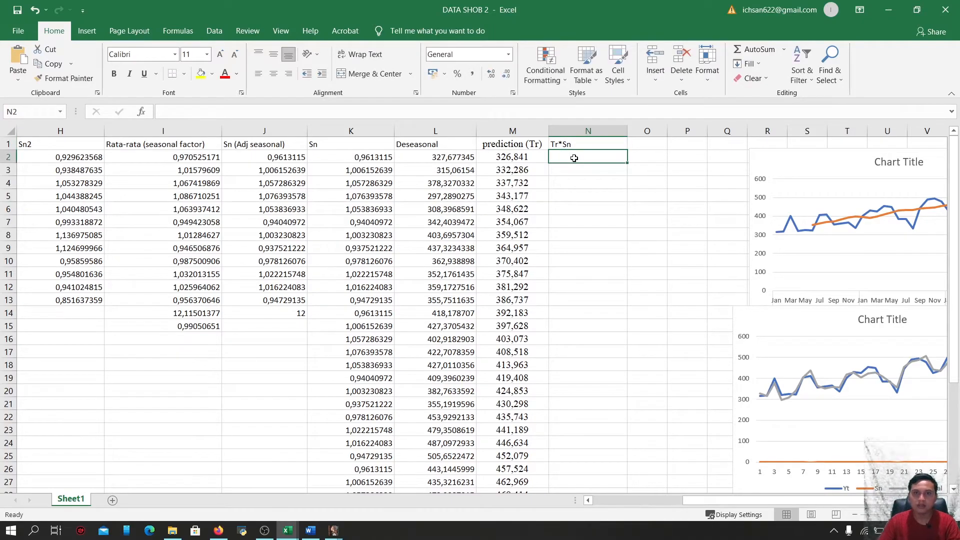
type("=")
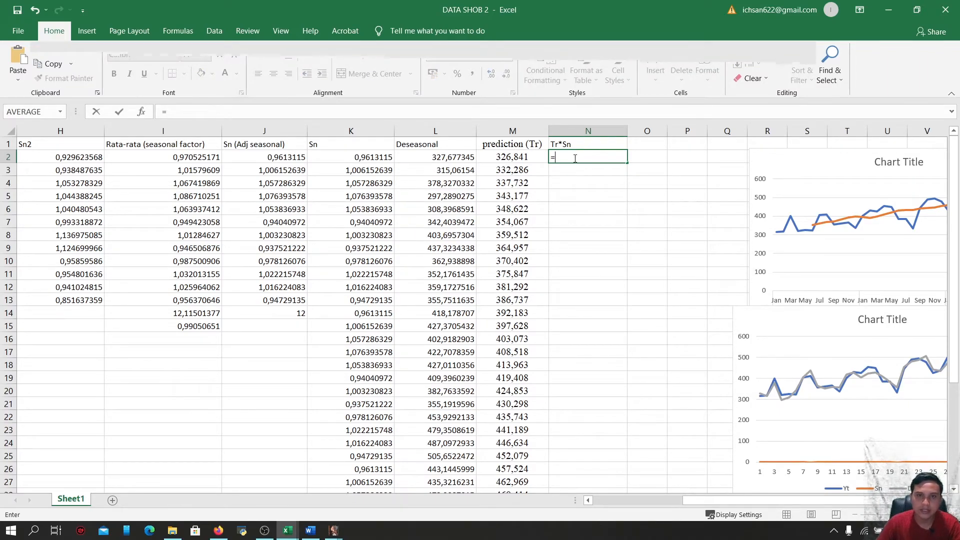
left_click(523, 157)
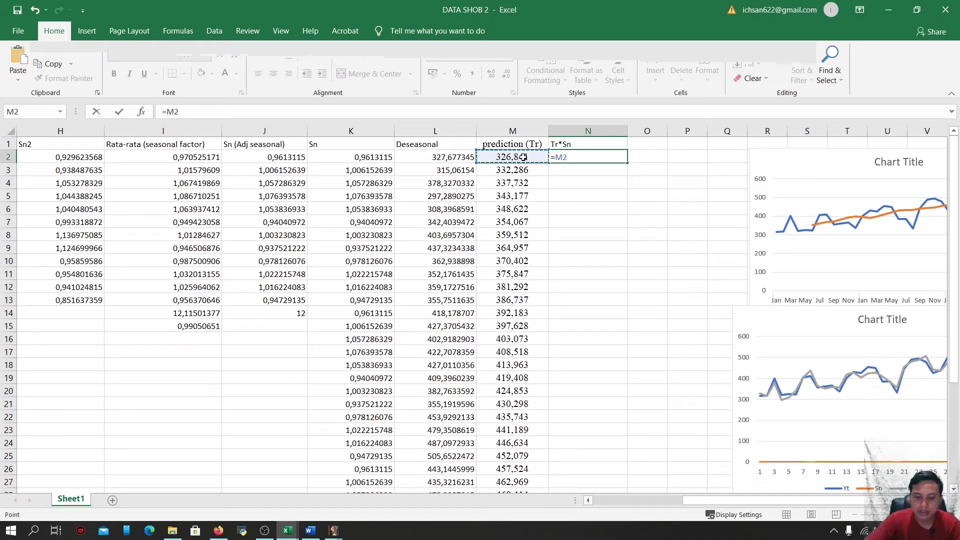
type("*")
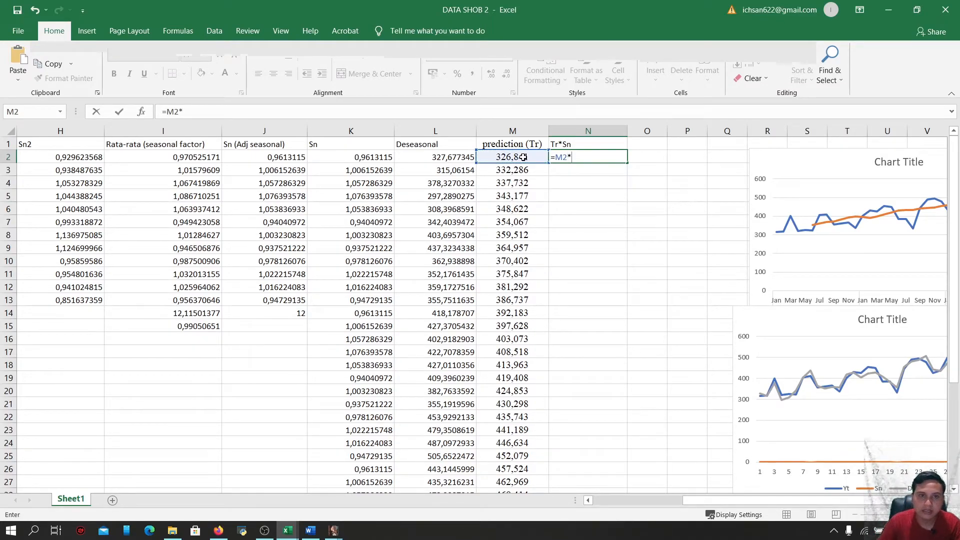
left_click(369, 158)
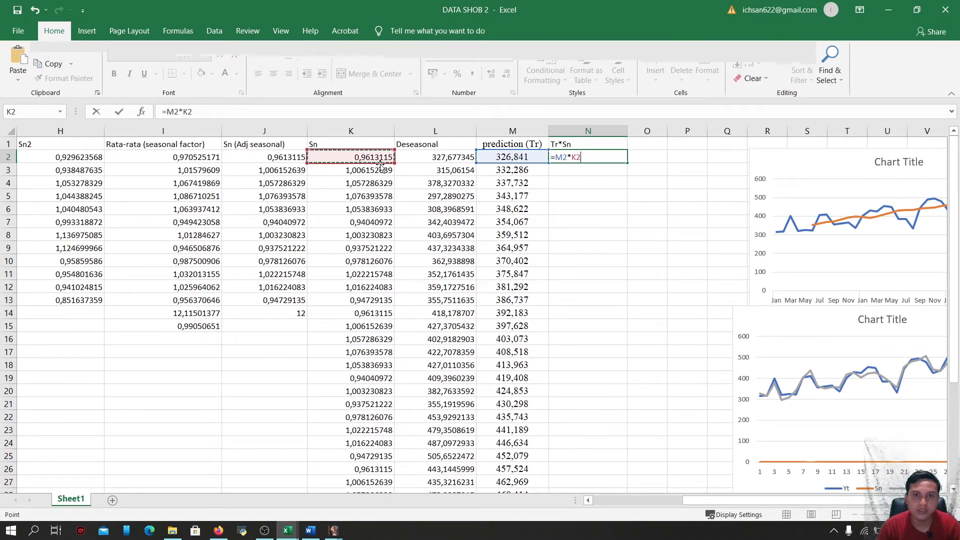
key("Return")
left_click(613, 155)
left_click_drag(626, 163, 613, 459)
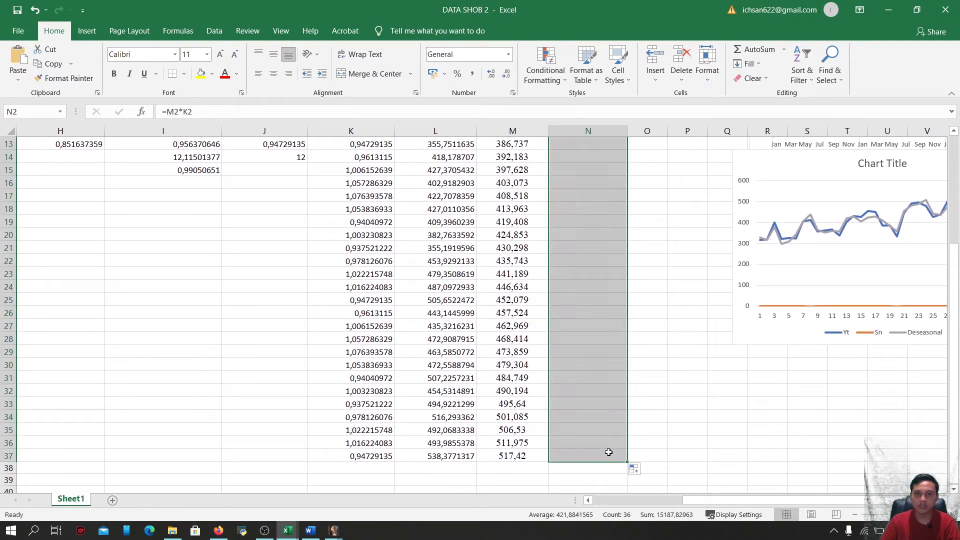
scroll(612, 455, "up", 4)
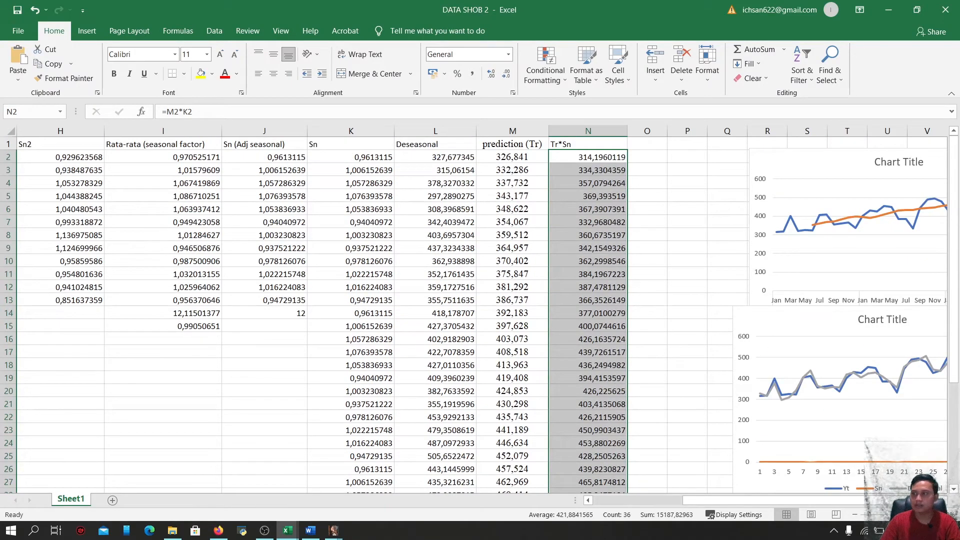
Widen column O and enter the header CI*Ir=Yt/(Tr*Sn) in O1
key("alt+Tab")
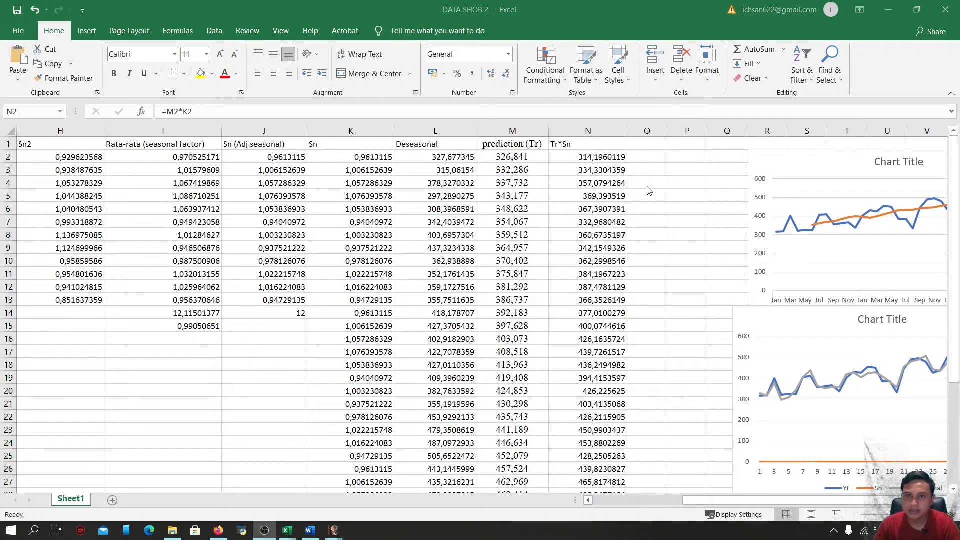
key("alt+Tab")
left_click(646, 145)
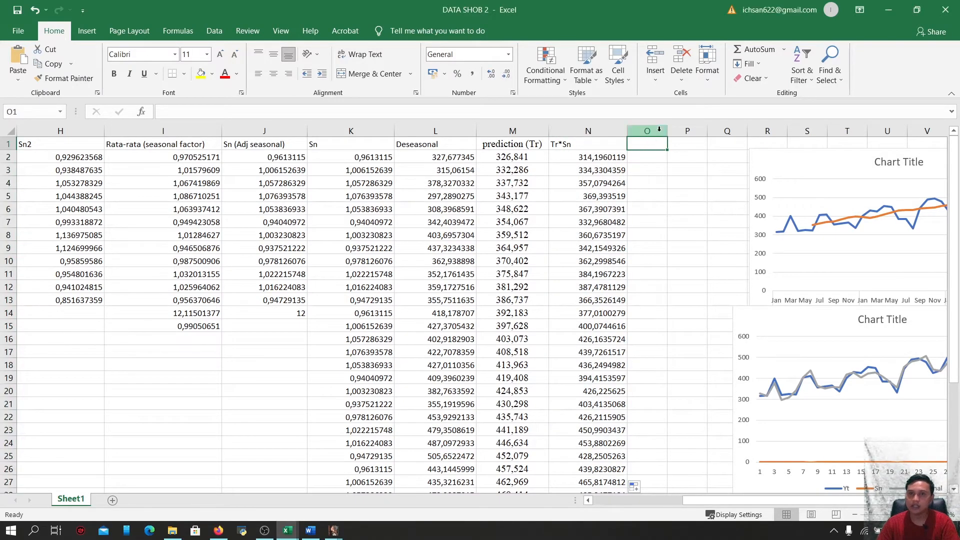
left_click_drag(669, 127, 712, 127)
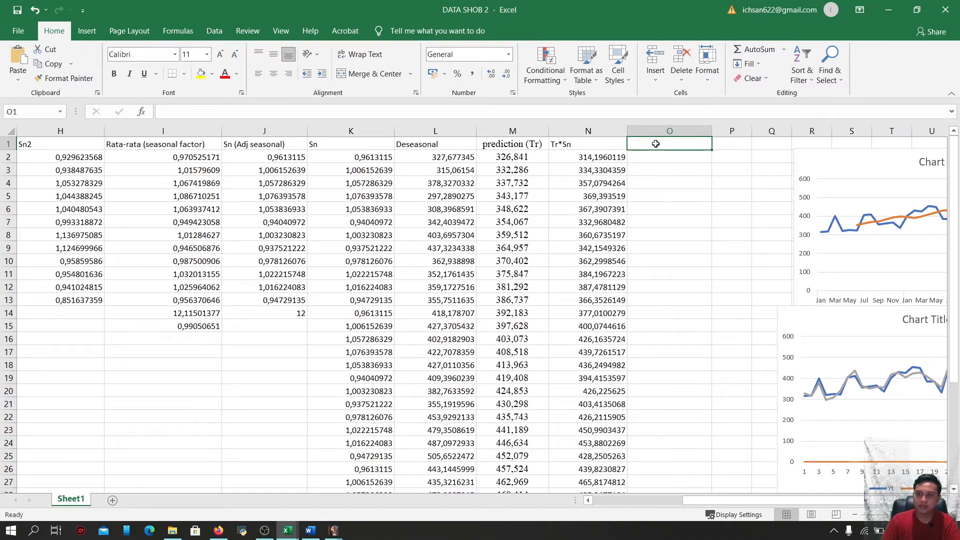
type("Cl")
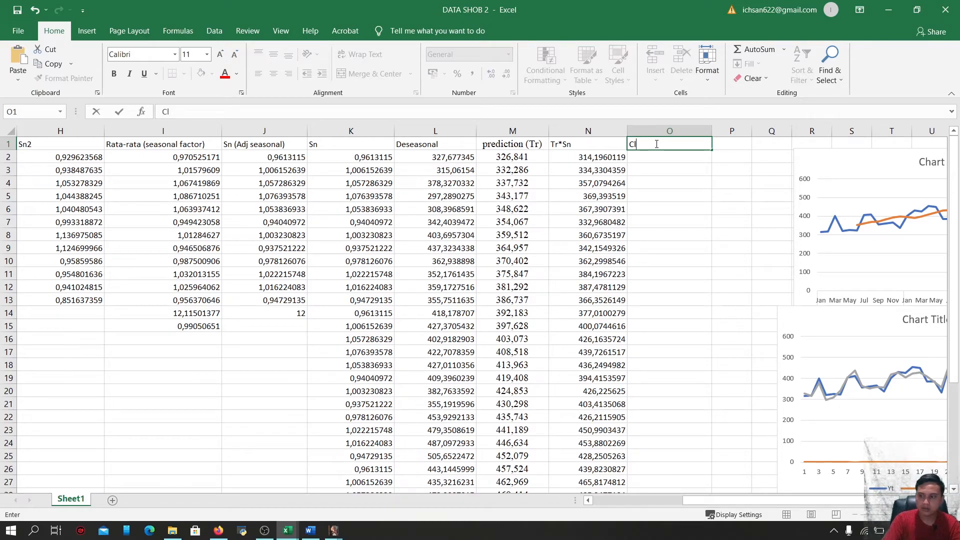
type("I*I")
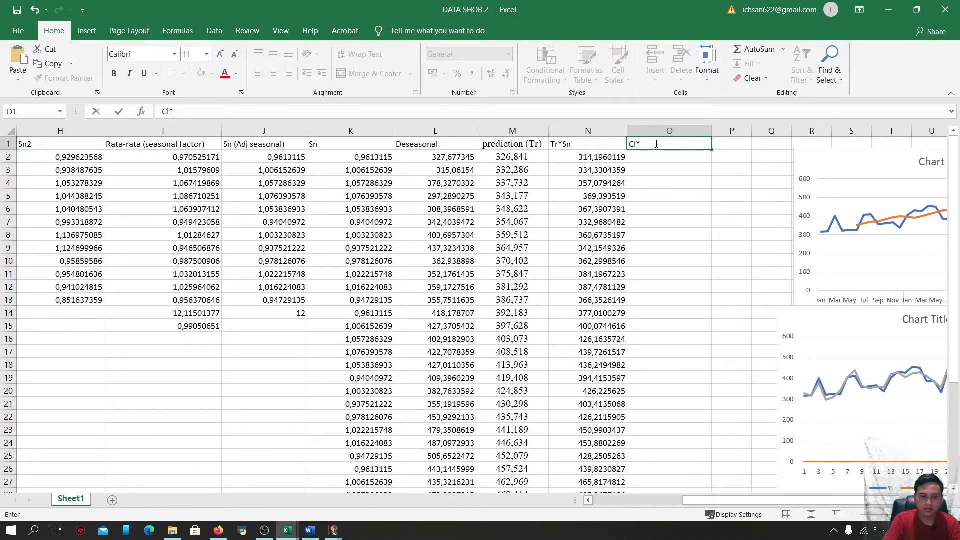
type("r=")
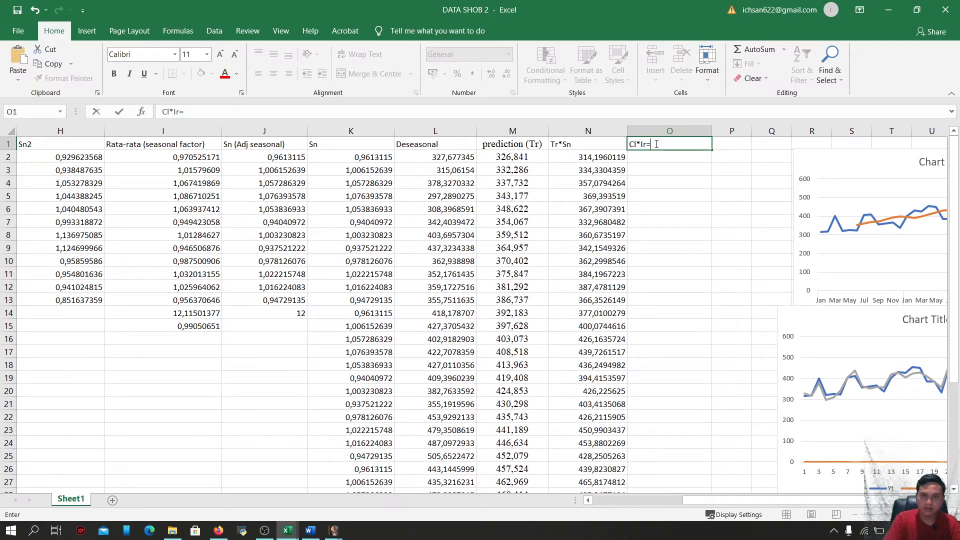
type("Y")
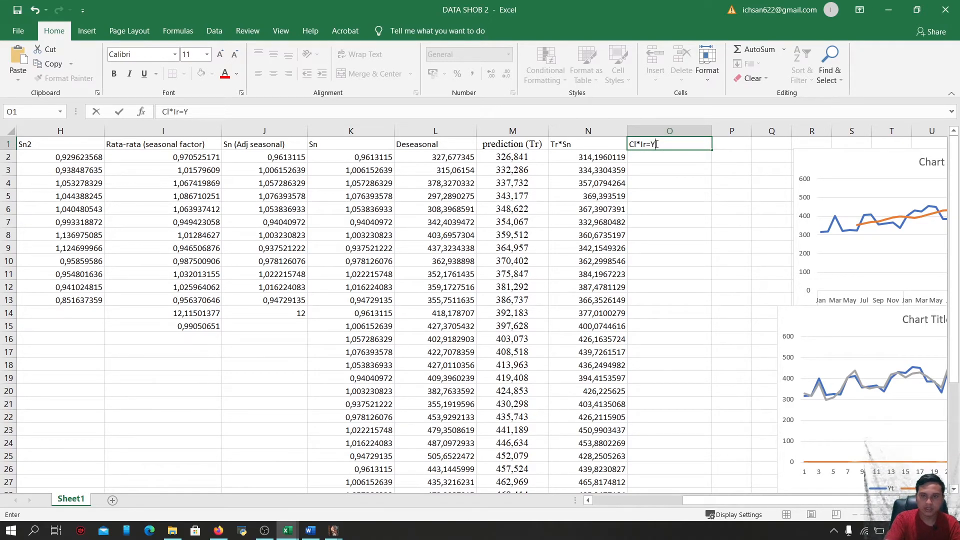
type("t")
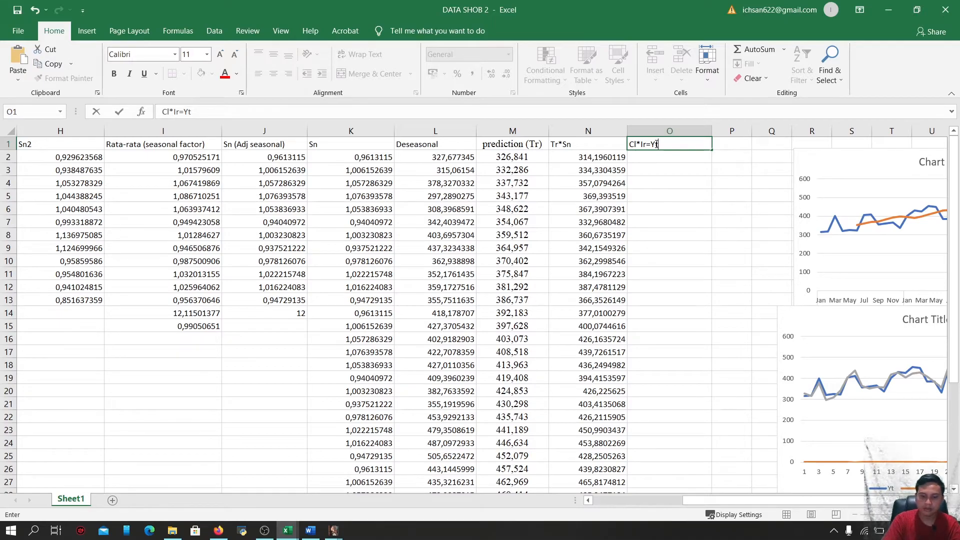
type("/(")
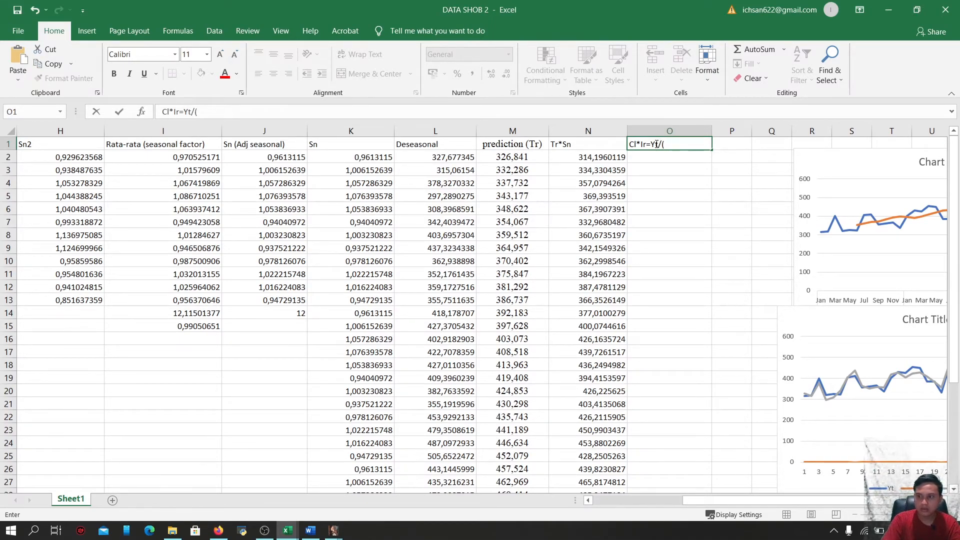
type("Tr")
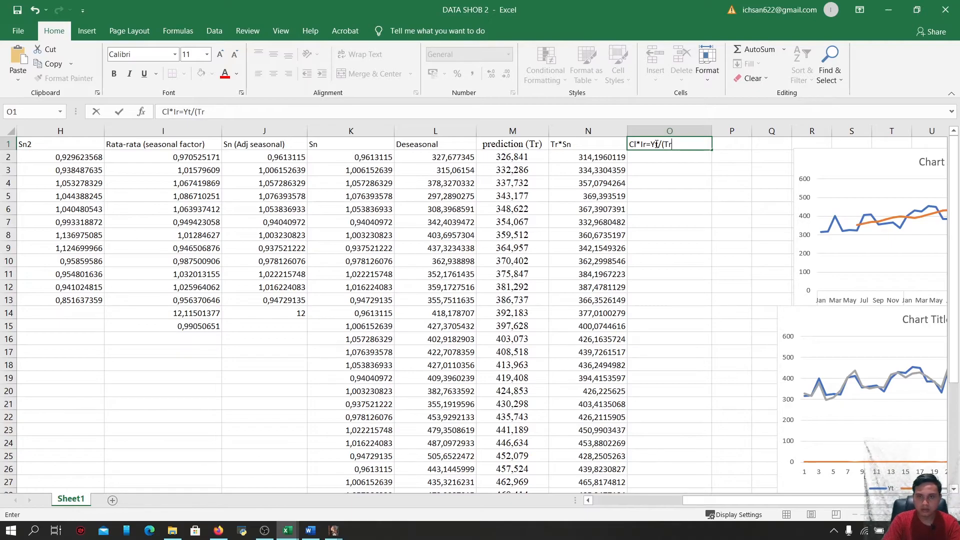
type("*")
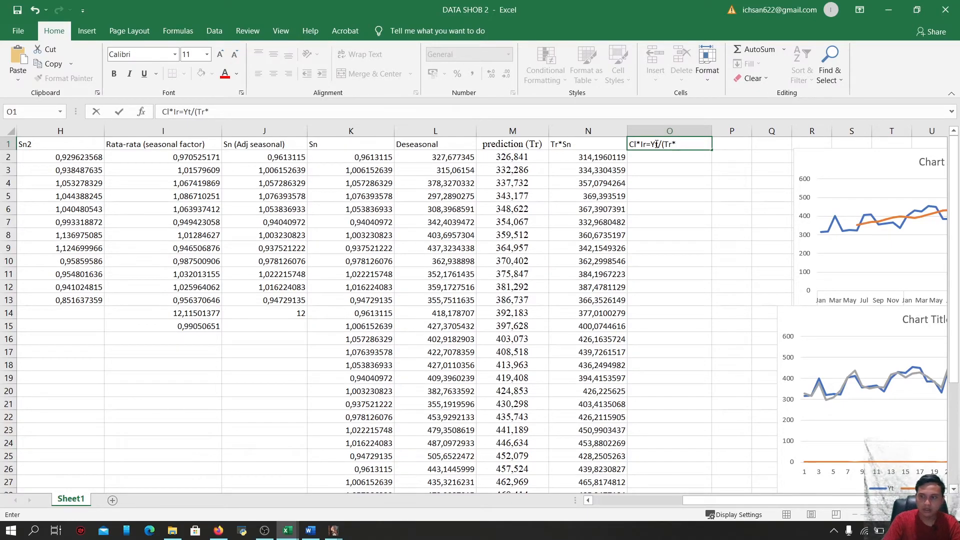
type("Sn)")
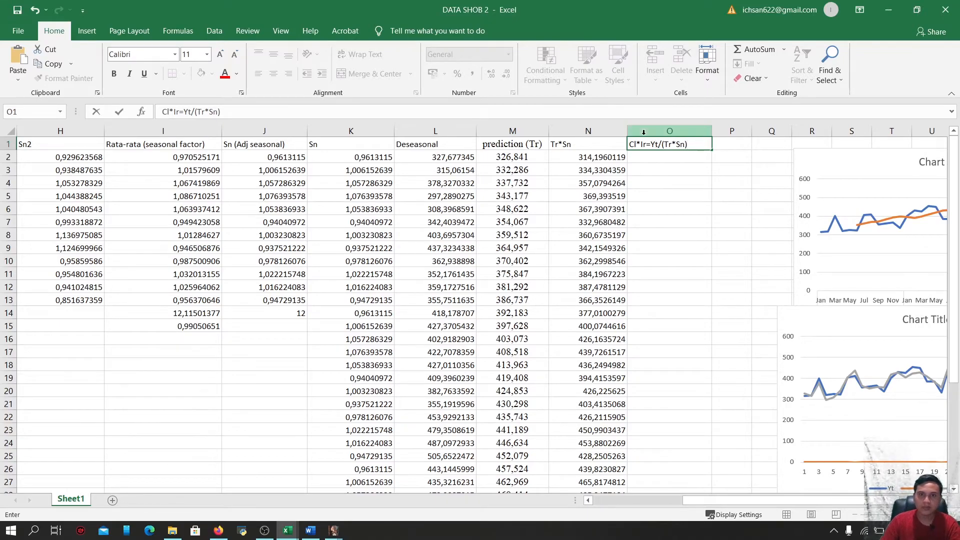
Compute CI*Ir in O2 as =C2/N2 and fill the formula down to row 37
left_click(653, 155)
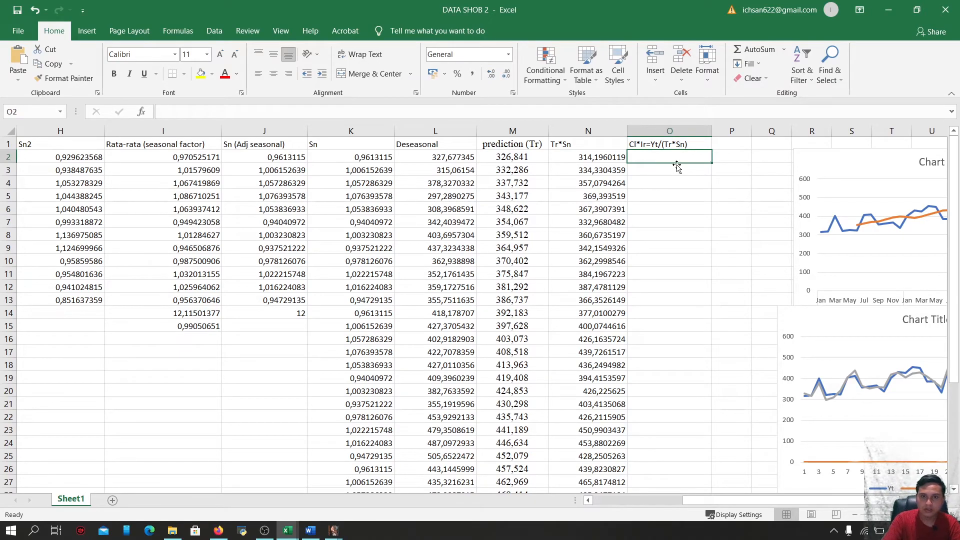
type("=")
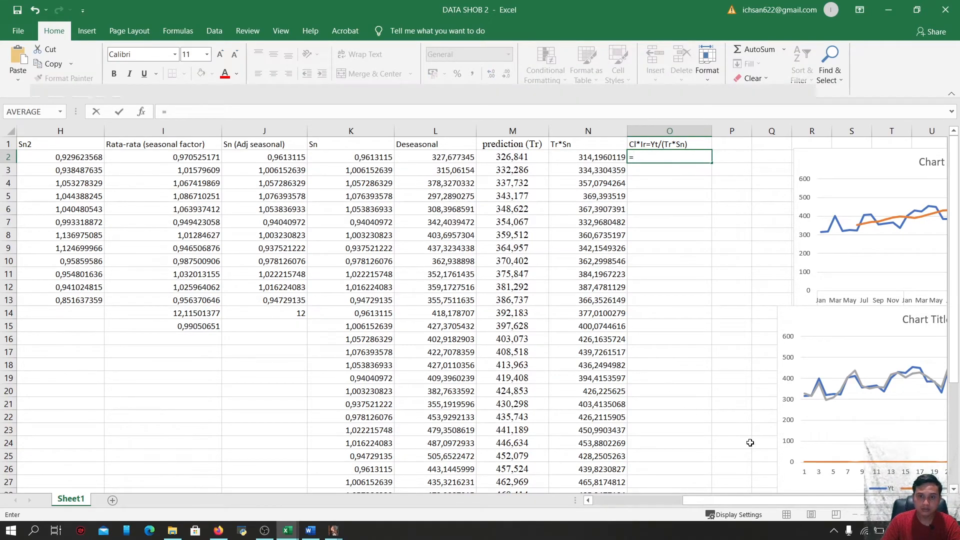
left_click_drag(772, 505, 678, 501)
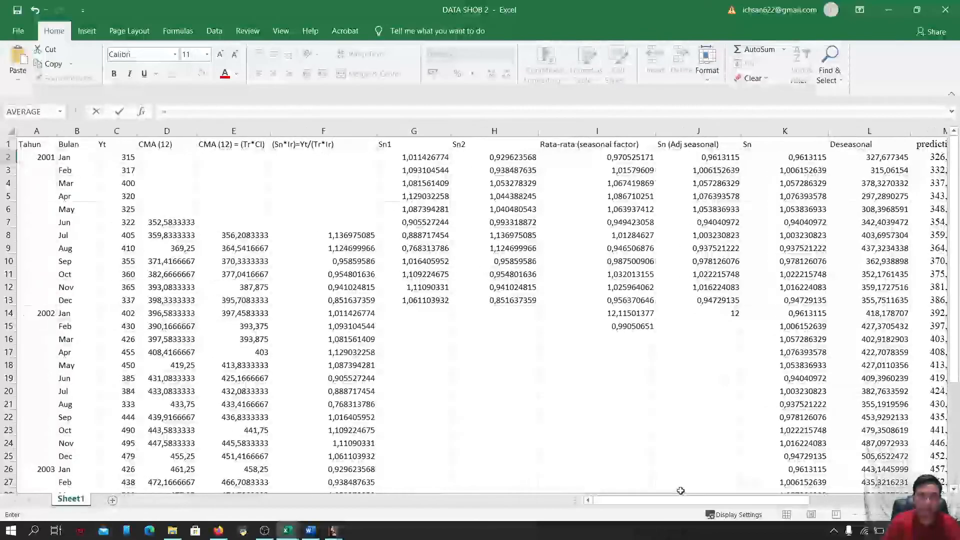
left_click(118, 159)
type("/")
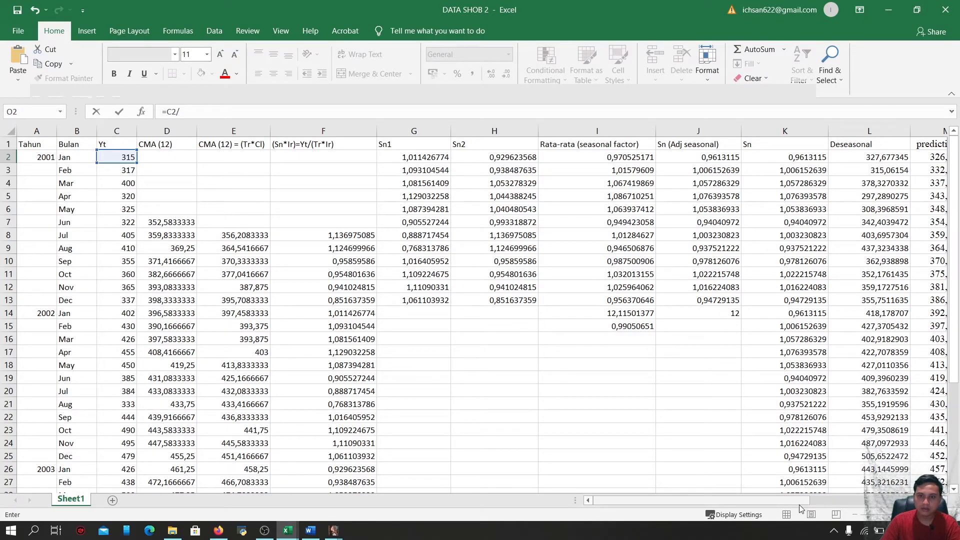
scroll(801, 505, "right", 6)
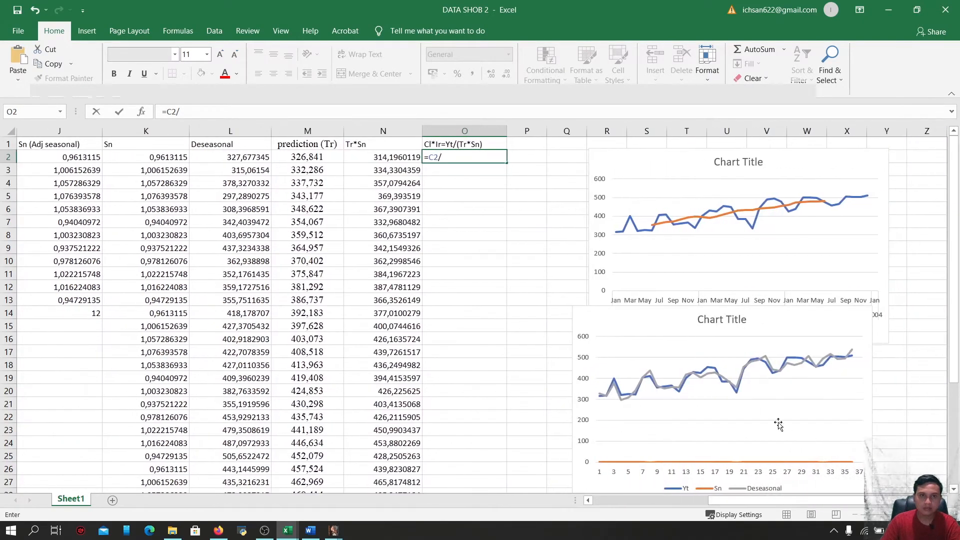
left_click(394, 157)
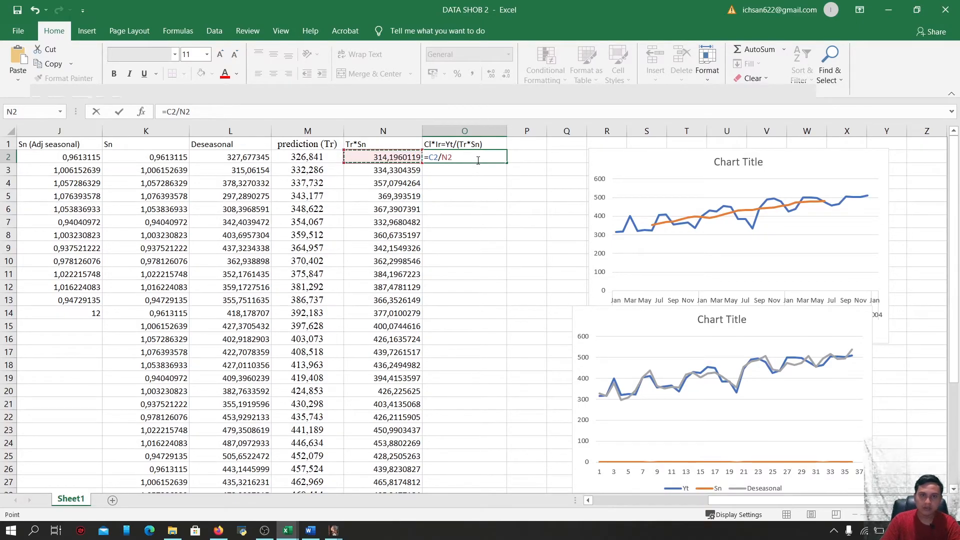
key("Return")
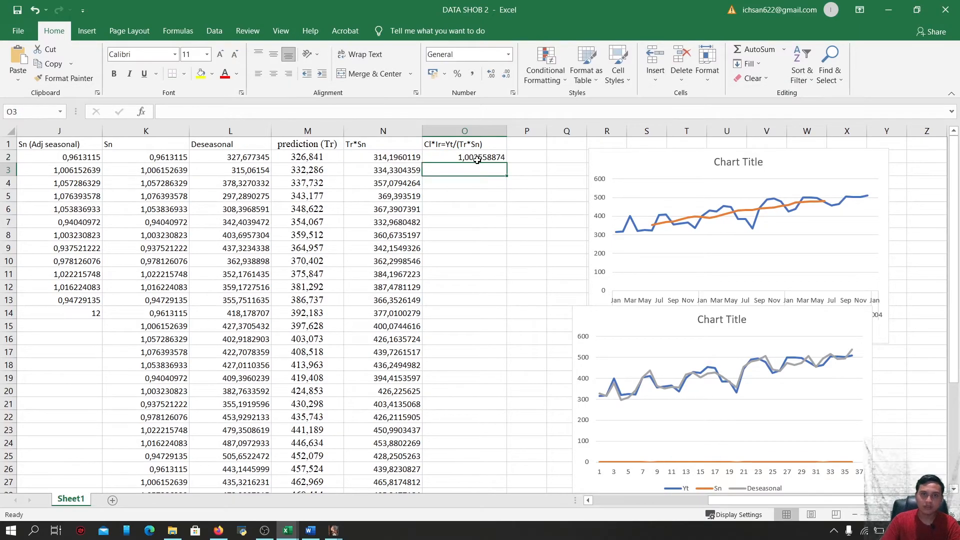
left_click(477, 159)
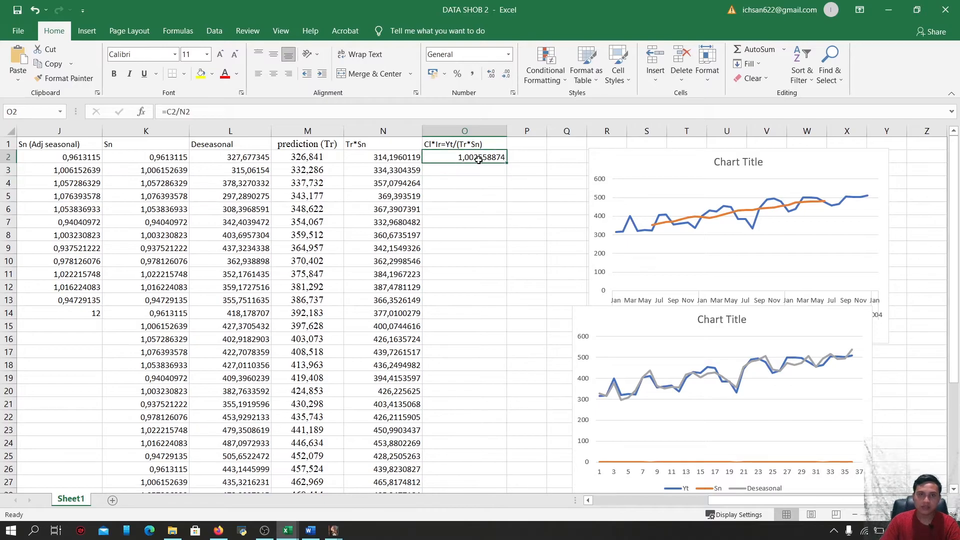
left_click_drag(507, 163, 485, 465)
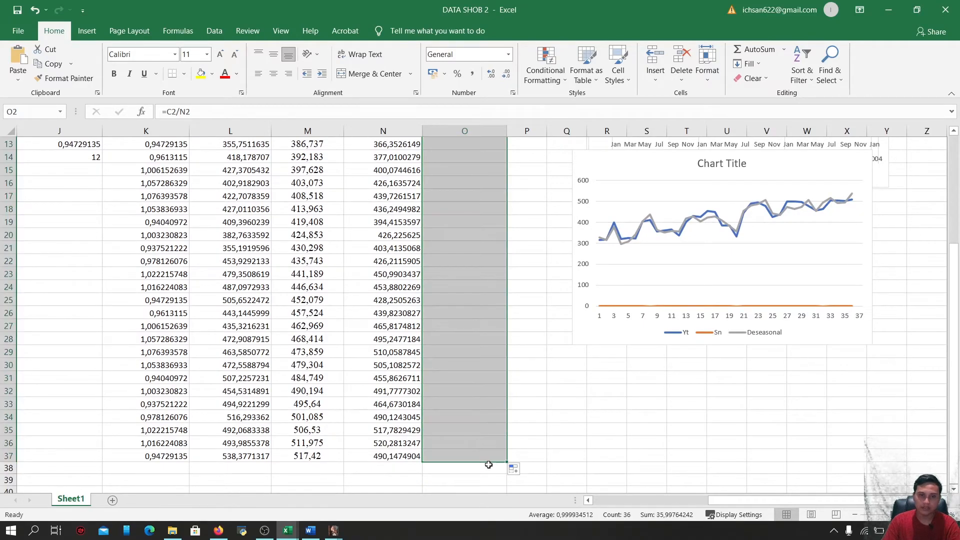
Enter the header CI=CMA(3) in P1
scroll(488, 465, "up", 4)
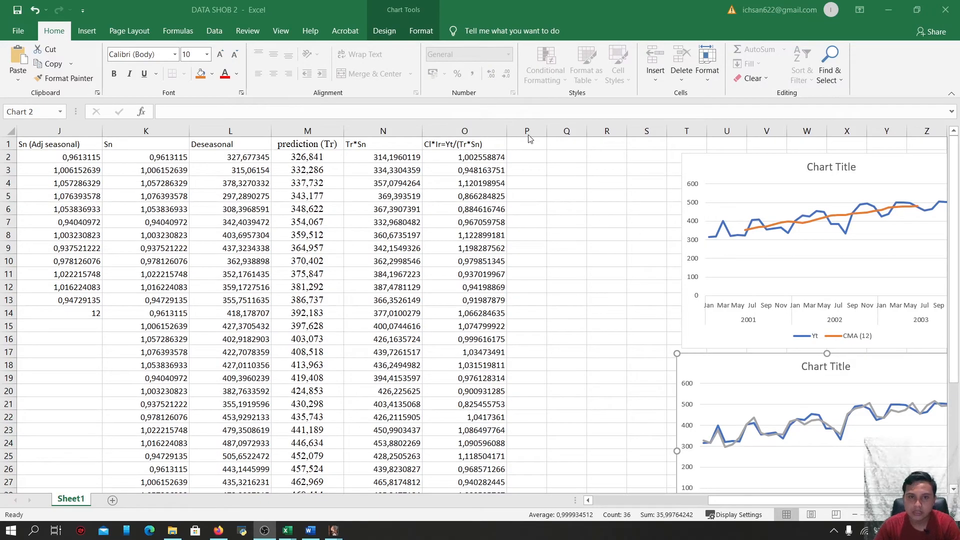
left_click(533, 147)
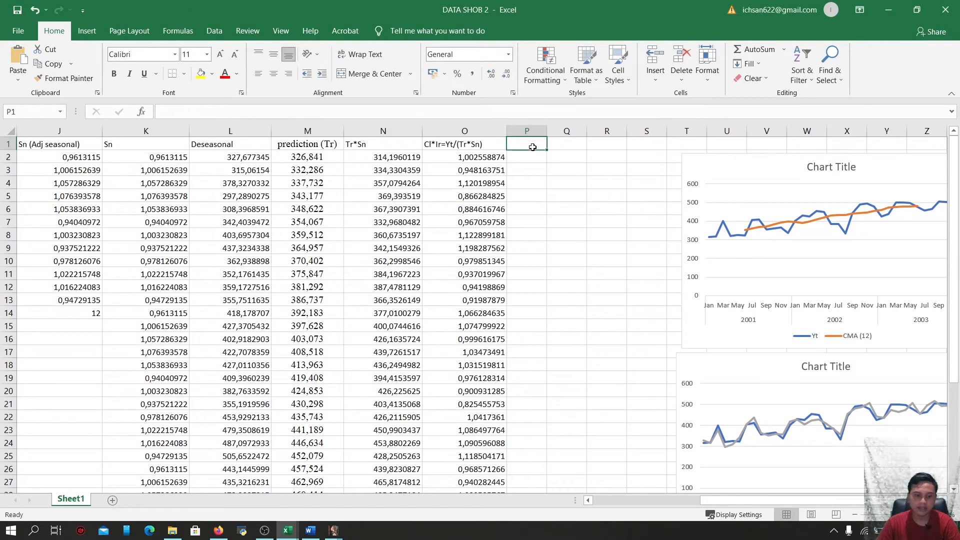
type("CI")
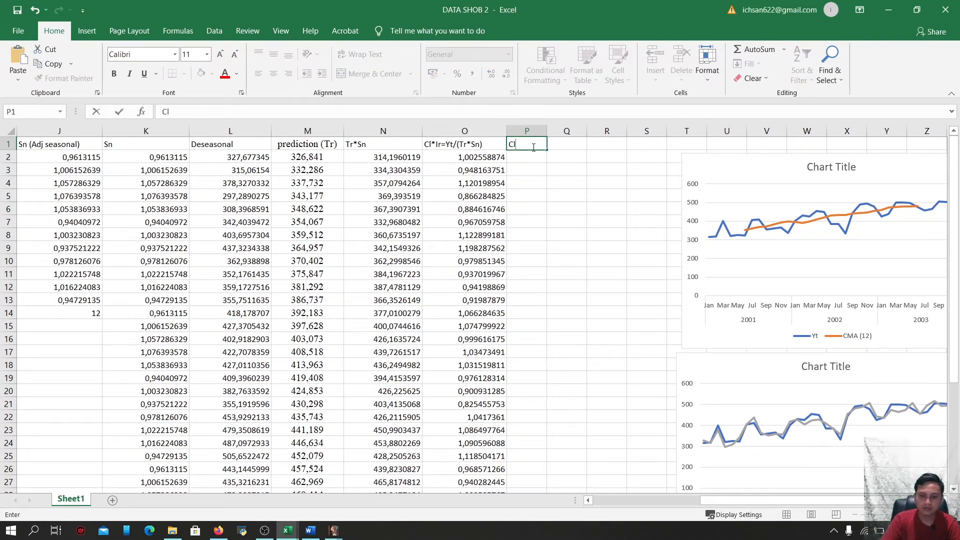
type("=cm")
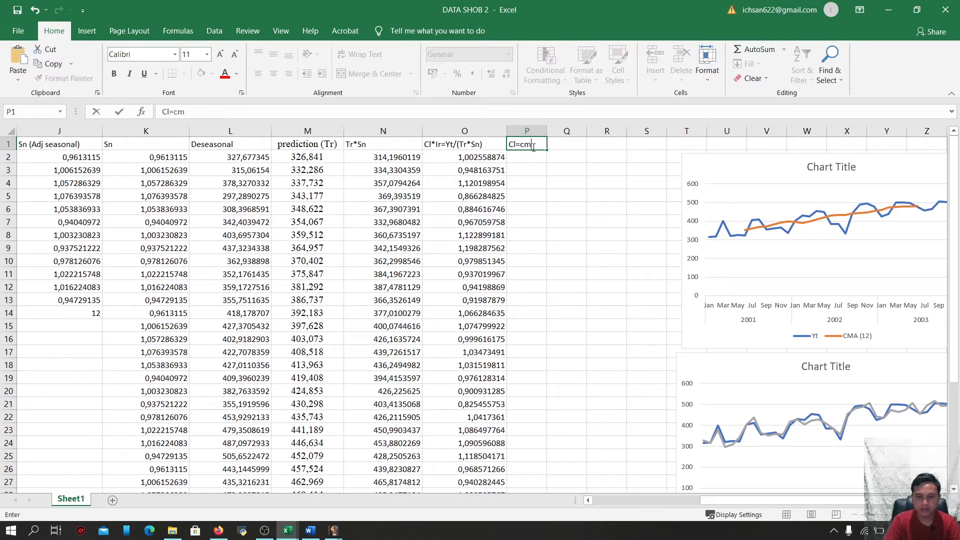
key("BackSpace")
type("CMA(3)")
left_click(532, 171)
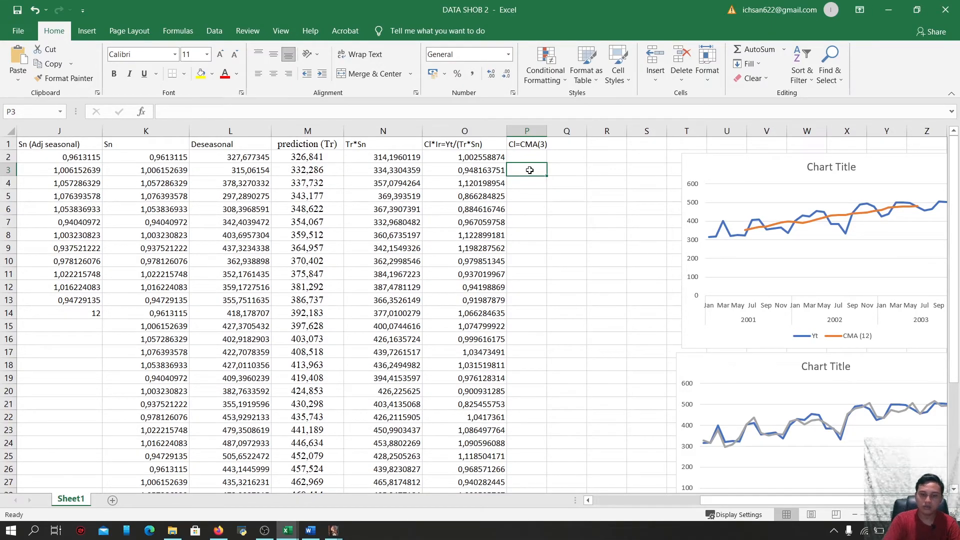
Compute P3 as the average of O2:O4 using =AVERAGE(O2:O4)
type("=AVE")
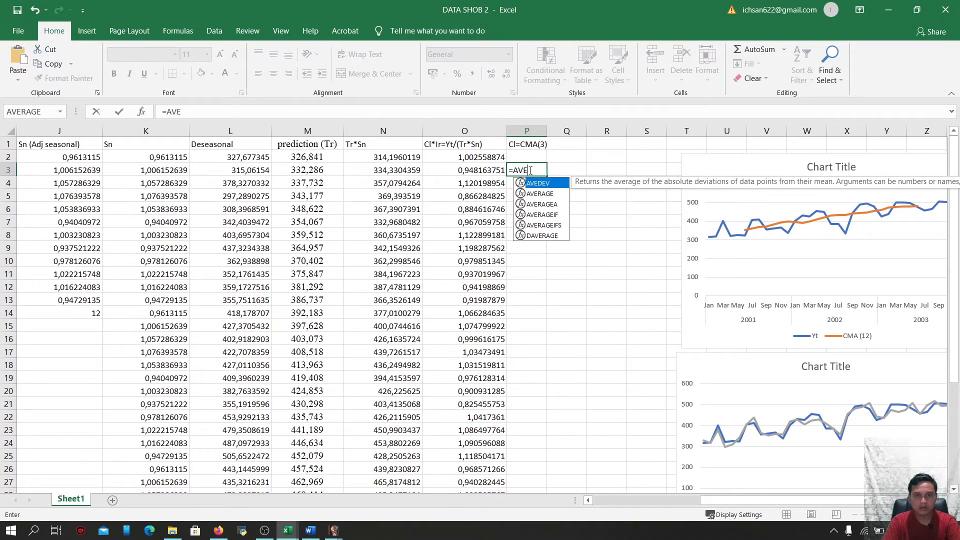
type("RA")
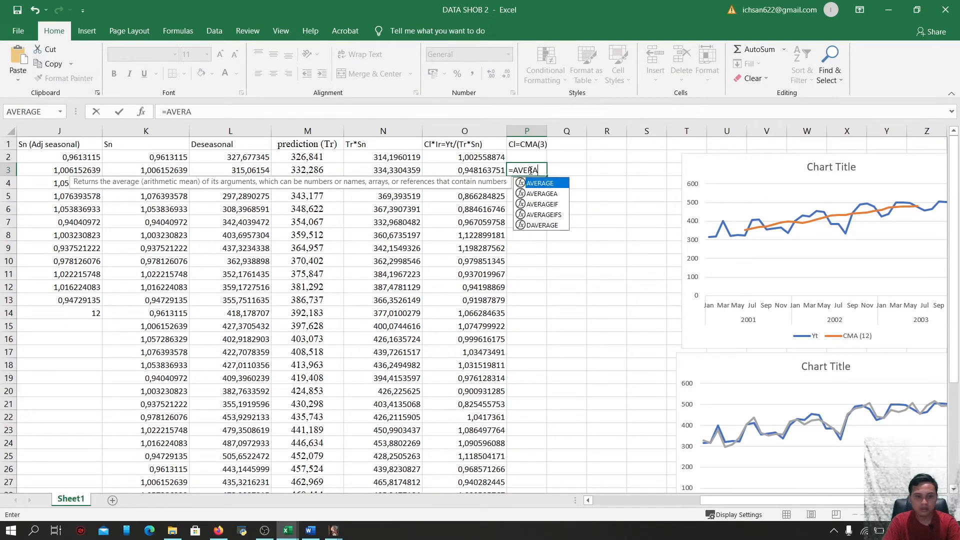
type("GE(")
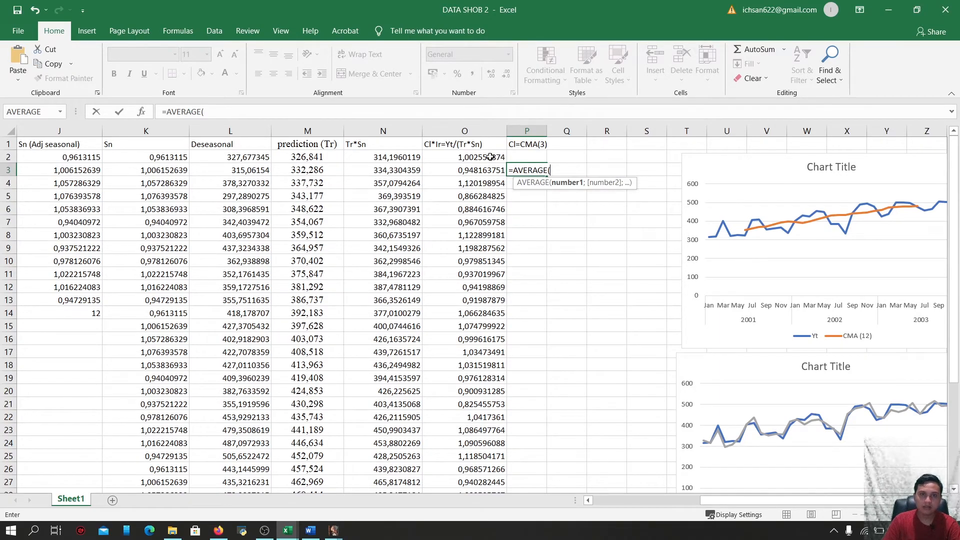
left_click_drag(486, 157, 486, 180)
key("Return")
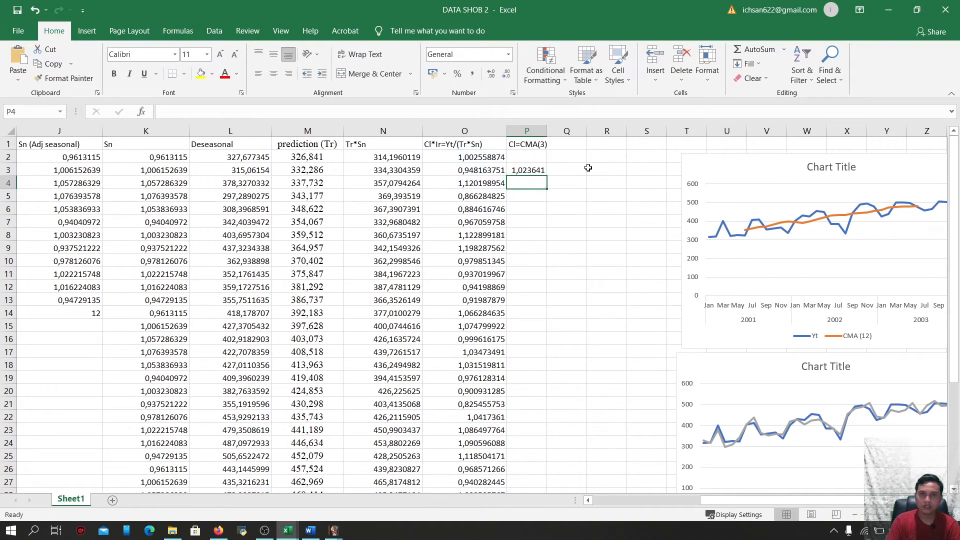
Widen column P and fill the P3 average formula down to row 36
left_click_drag(550, 135, 590, 131)
left_click(572, 168)
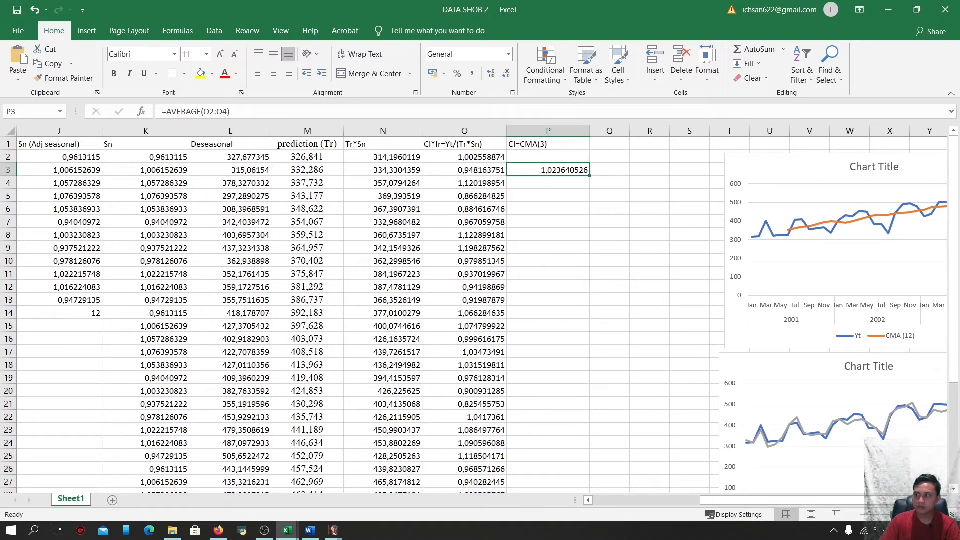
left_click(567, 170)
left_click_drag(590, 176, 577, 445)
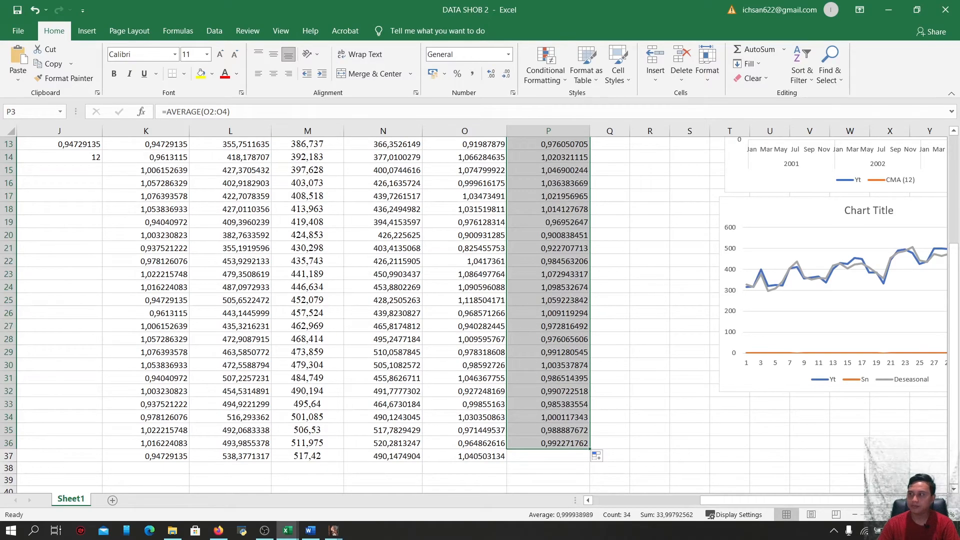
Widen column Q and enter the header Ir=(Cl*Ir)/Cl in Q1
key("Right")
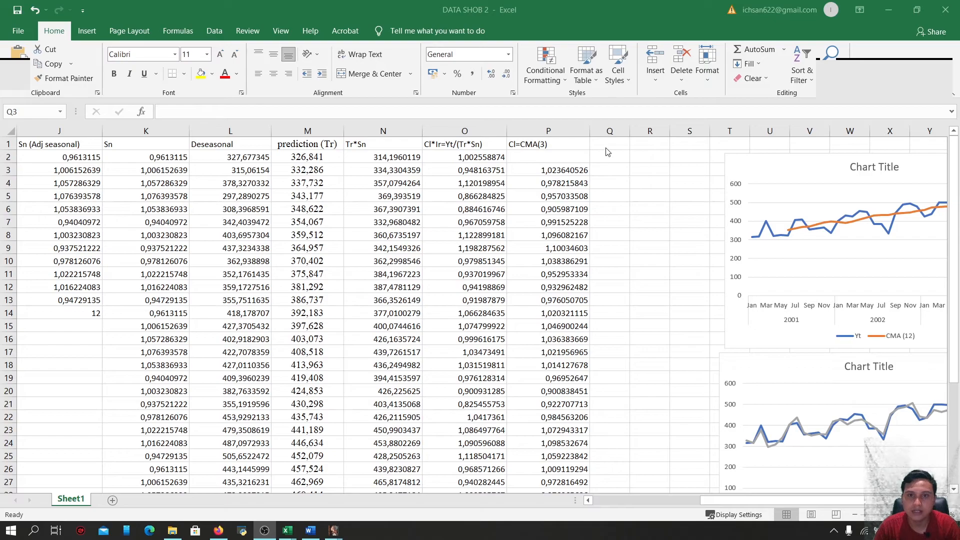
left_click(620, 144)
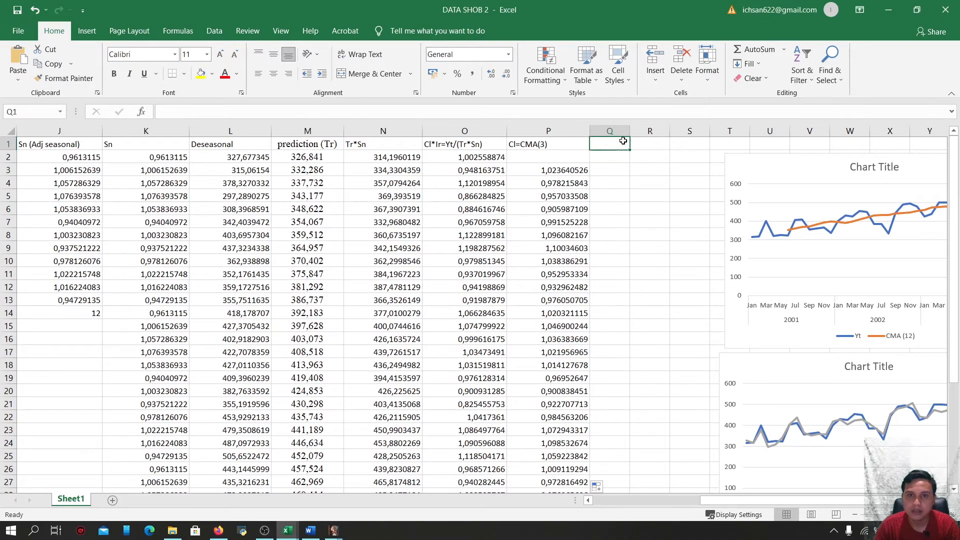
left_click_drag(630, 130, 679, 131)
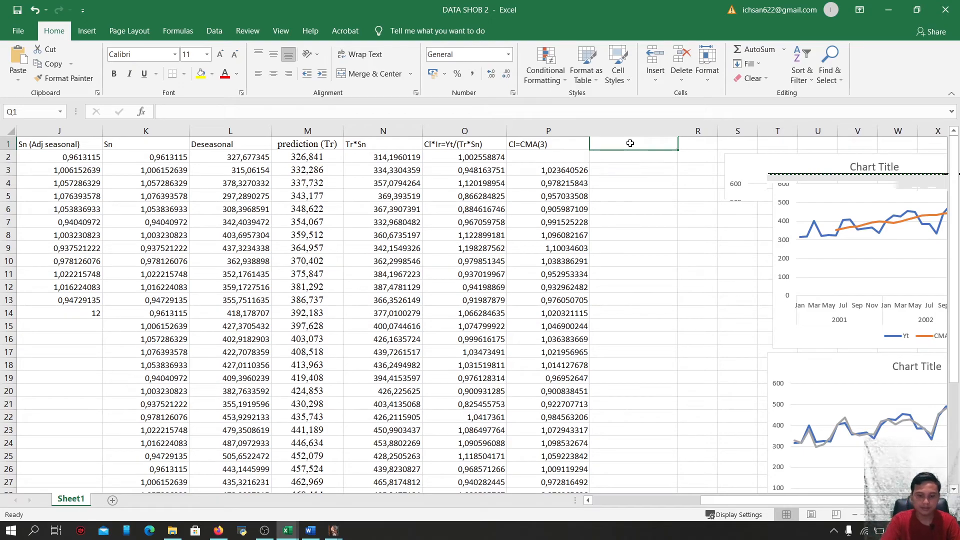
type("I")
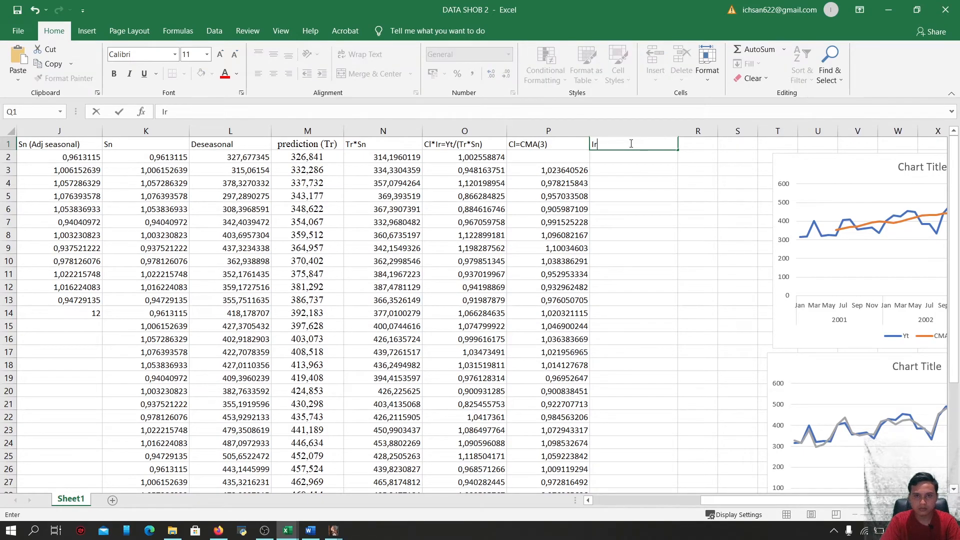
type("r")
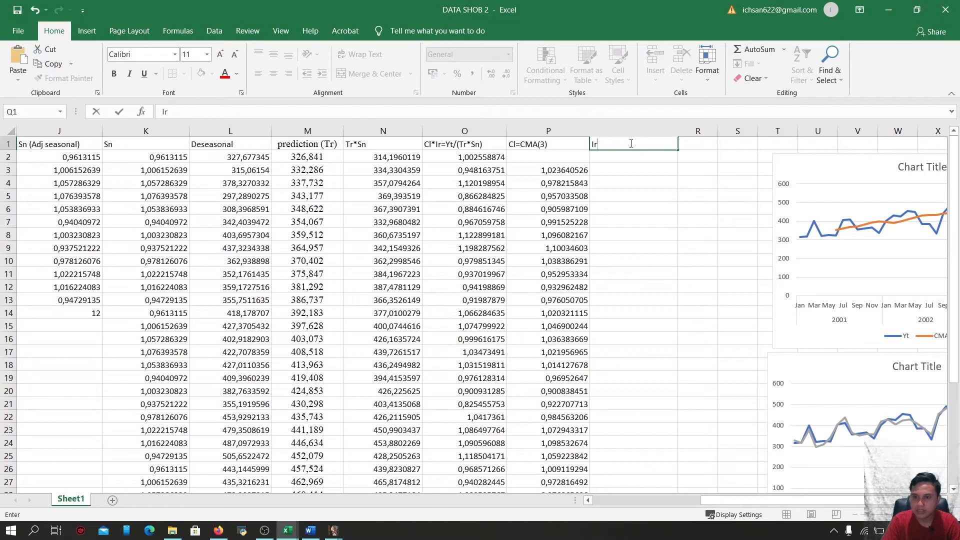
type("=")
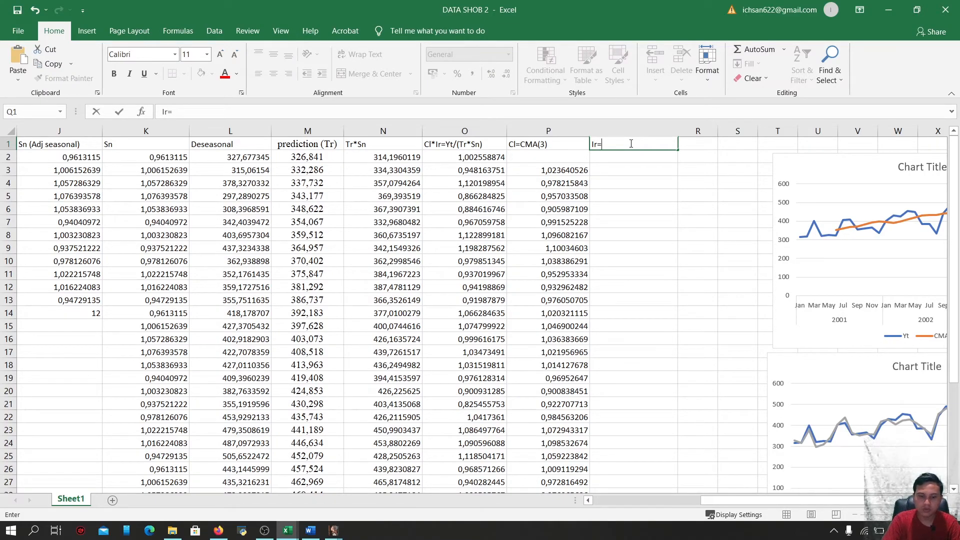
type("(Cl")
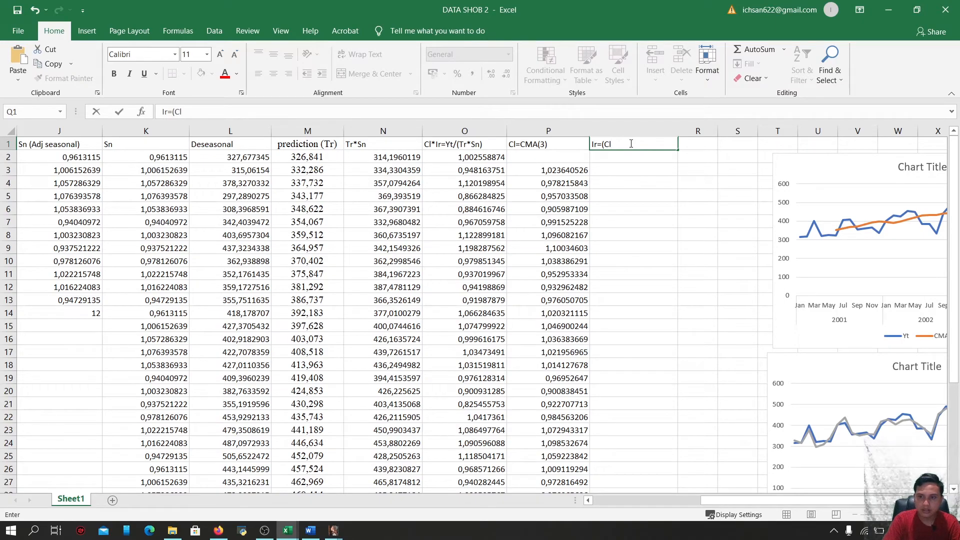
type("*")
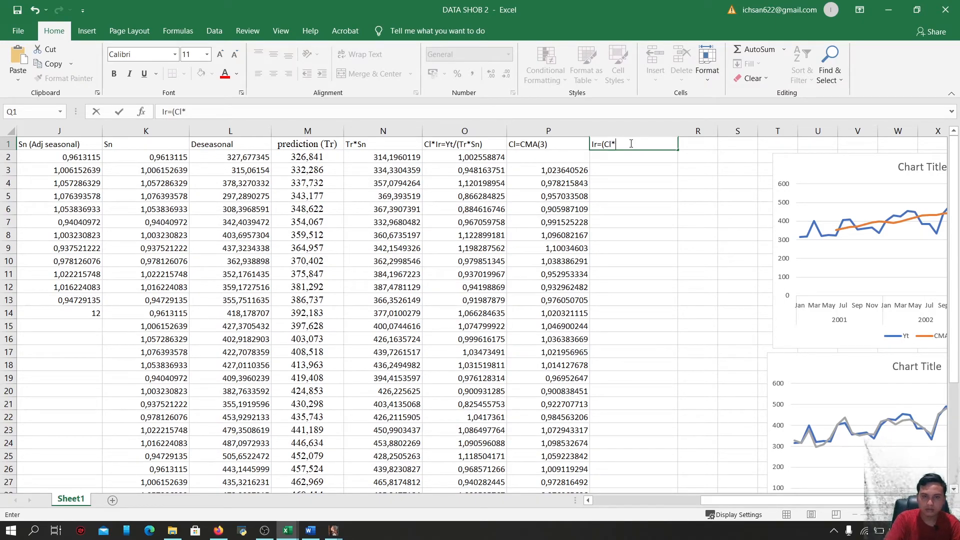
type("Ir")
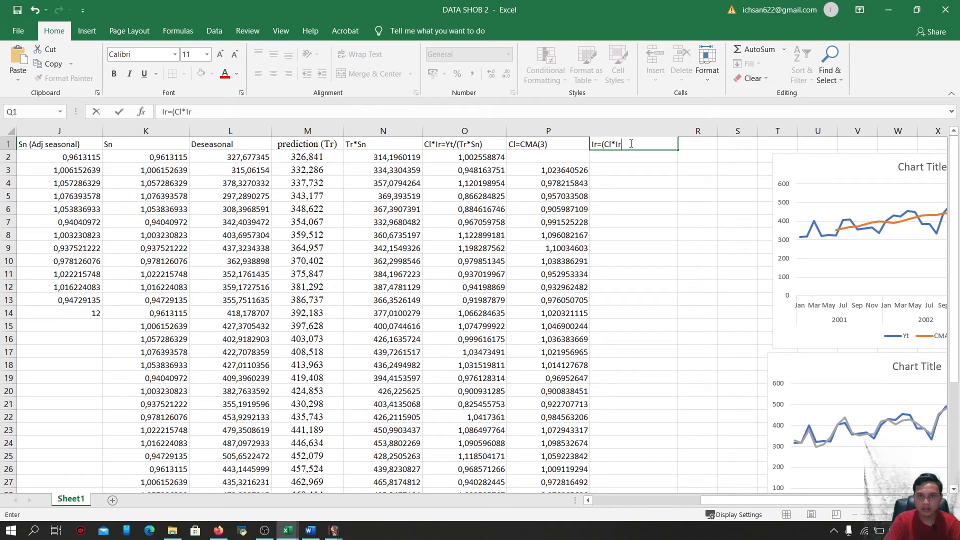
type(")")
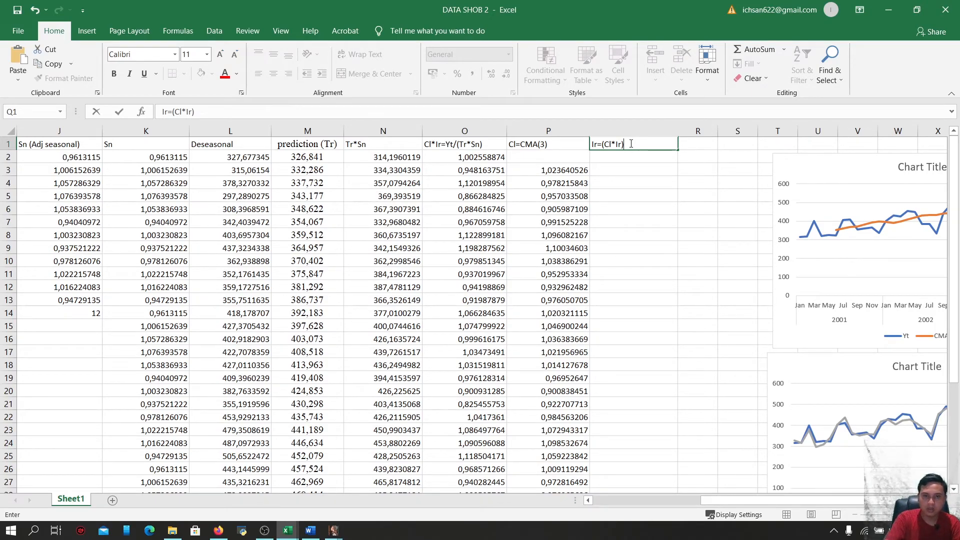
type("/")
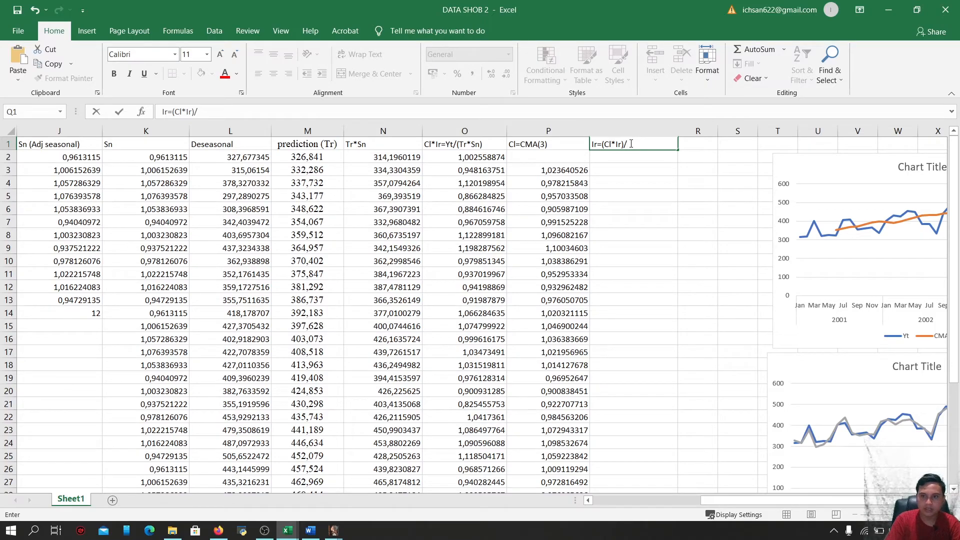
type("Cl")
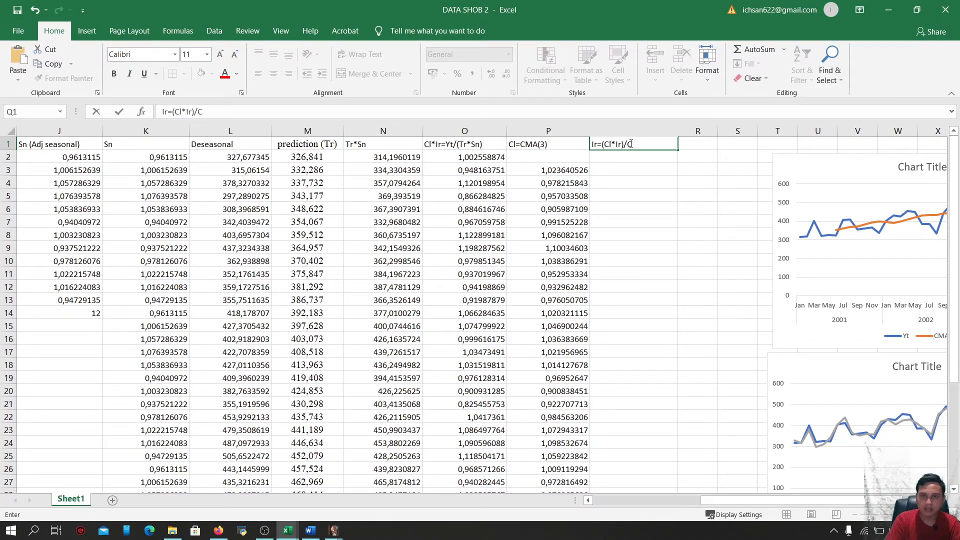
left_click(652, 178)
Compute Q3 as =O3/P3 and fill the formula down to row 36
left_click(630, 169)
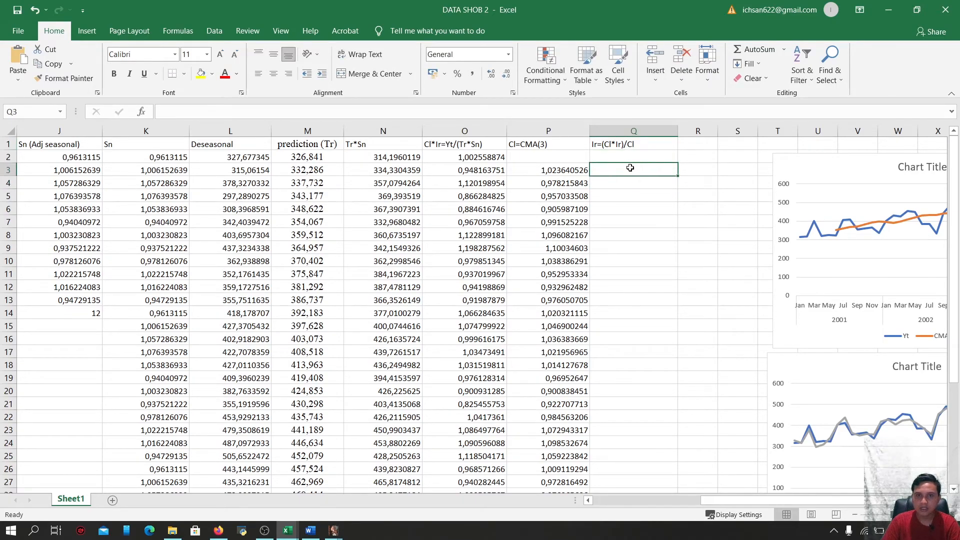
type("=")
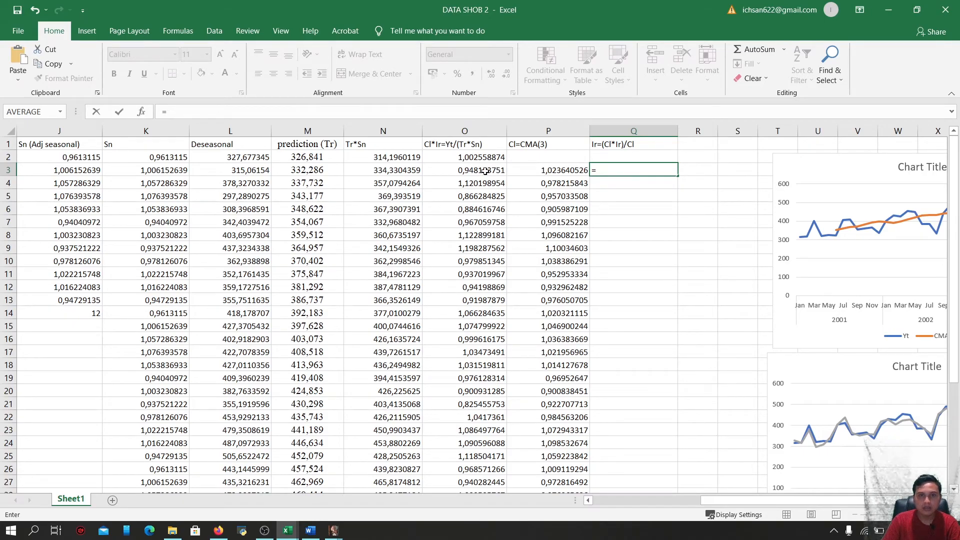
left_click(485, 172)
type("/")
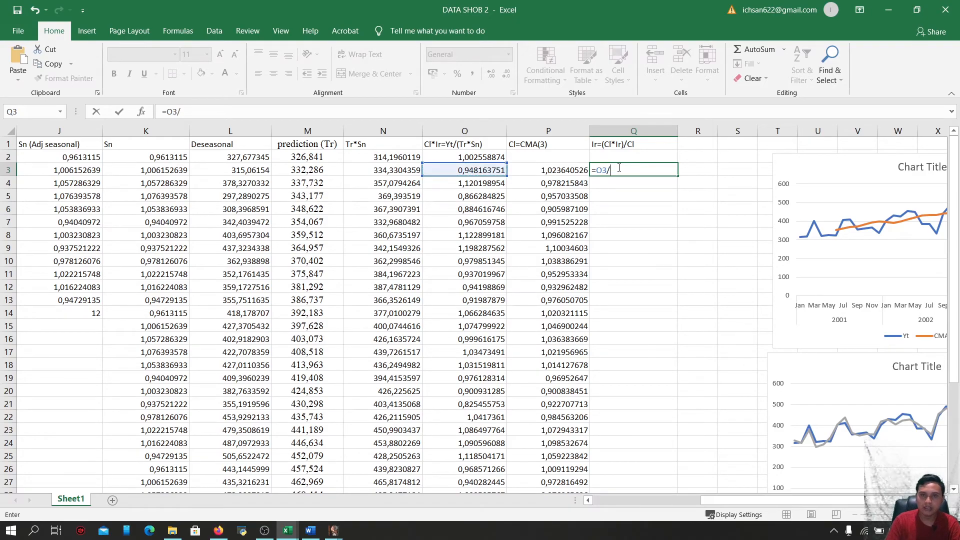
left_click(571, 172)
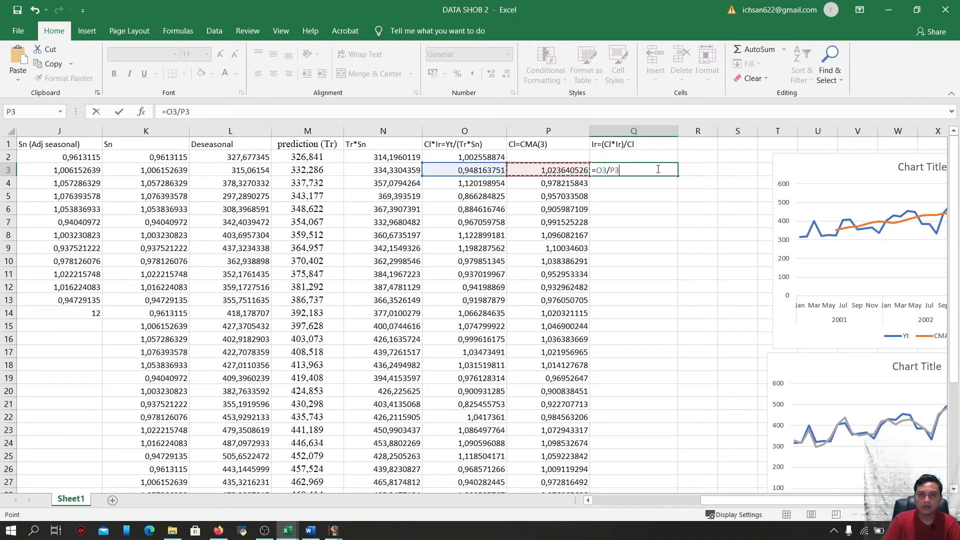
key("Return")
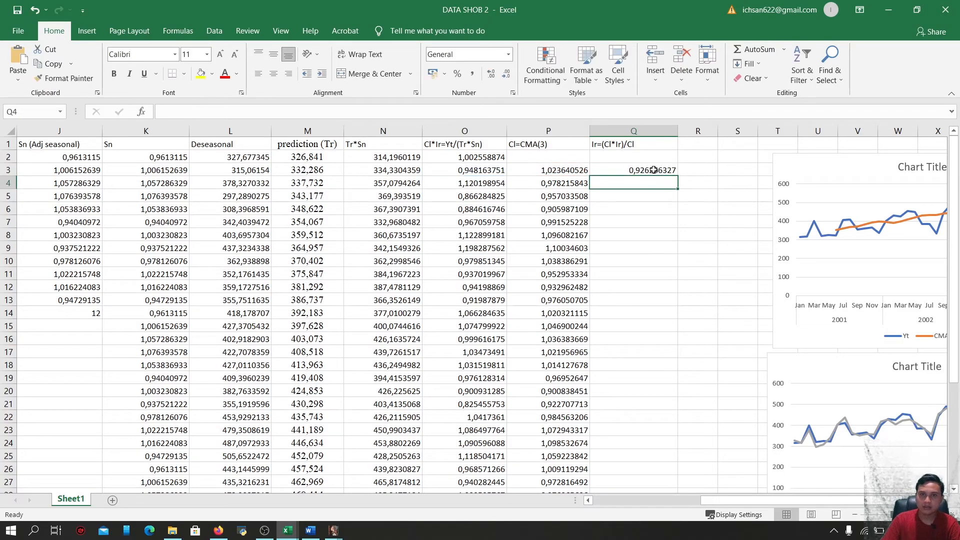
left_click(653, 170)
left_click_drag(677, 176, 642, 452)
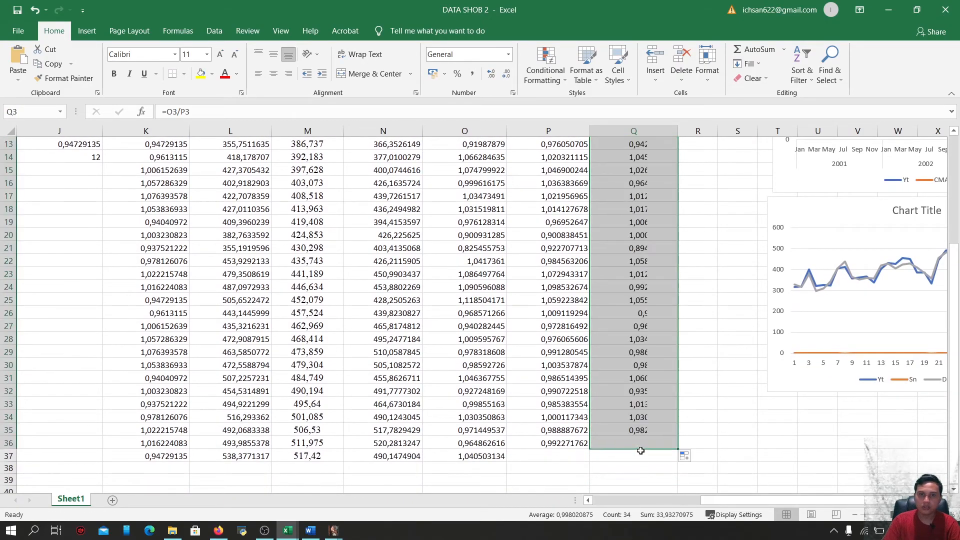
scroll(641, 422, "up", 4)
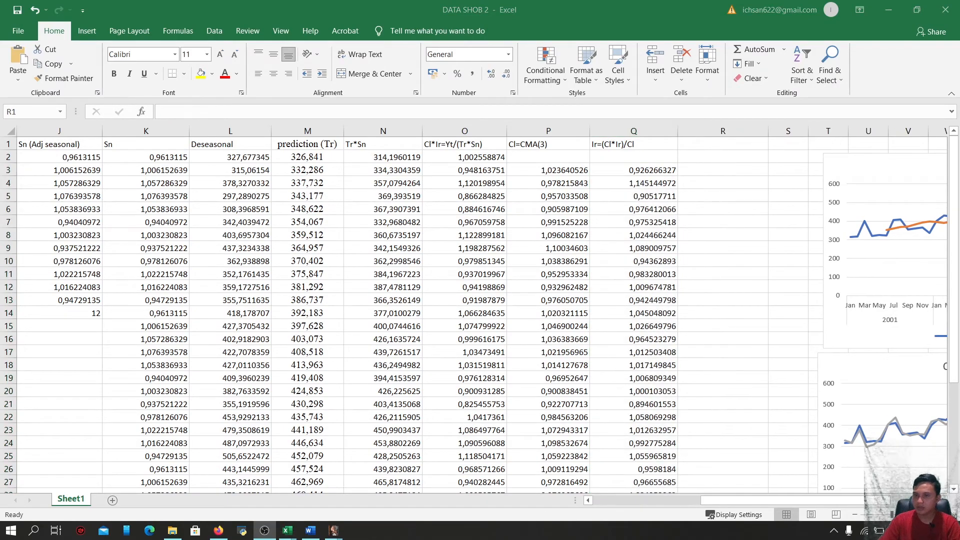
Enter the header Yt=Sn*Tr*Cl*Ir in R1
left_click(701, 142)
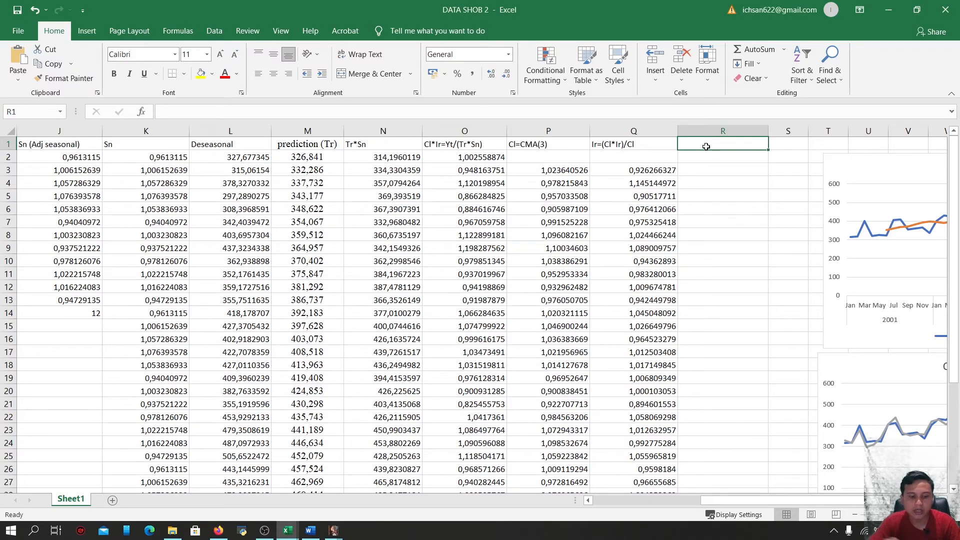
type("Y")
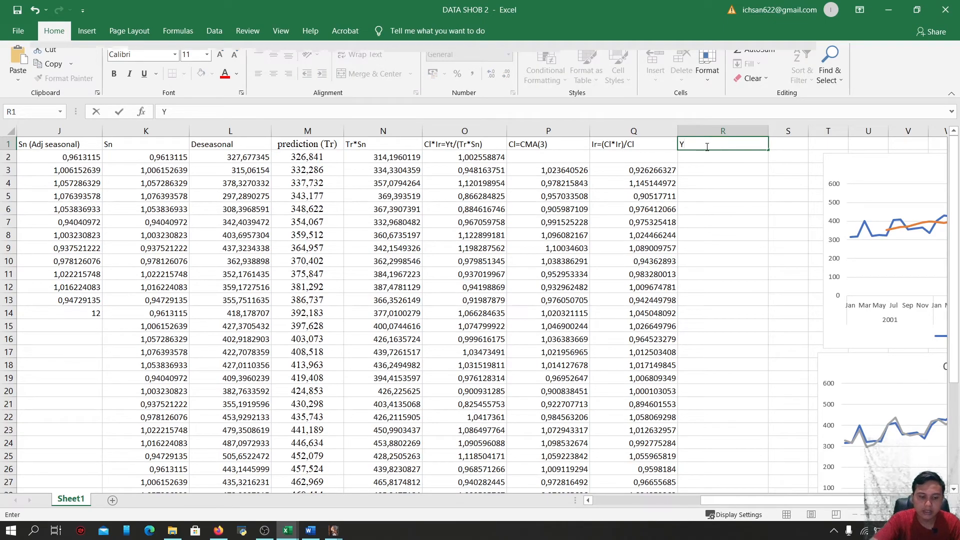
type("t=Sn*Tr*")
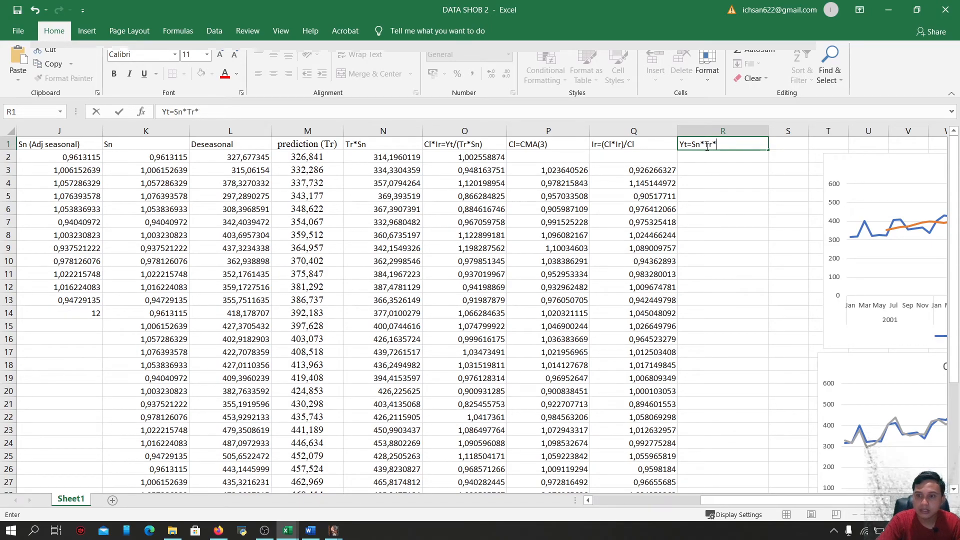
type("c")
key("BackSpace")
type("Cl")
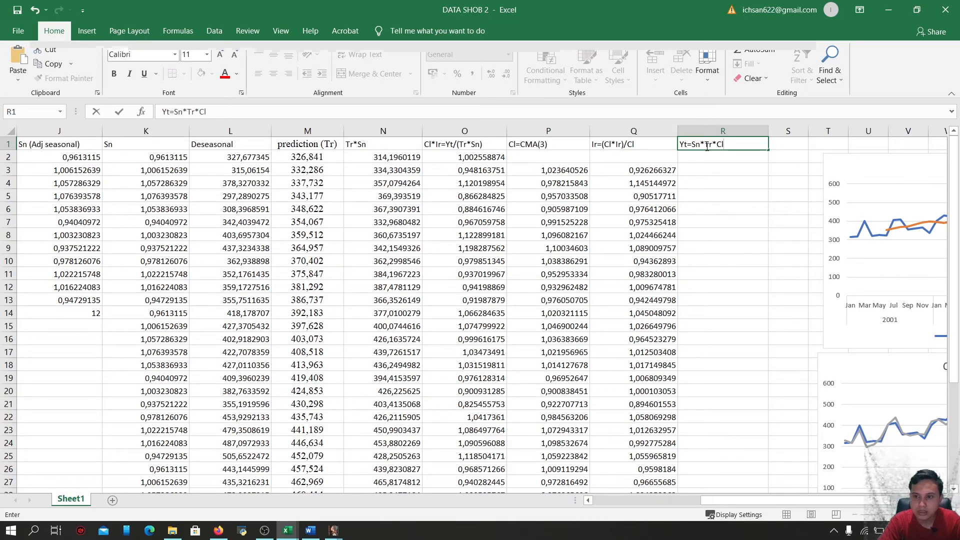
type("*Ir")
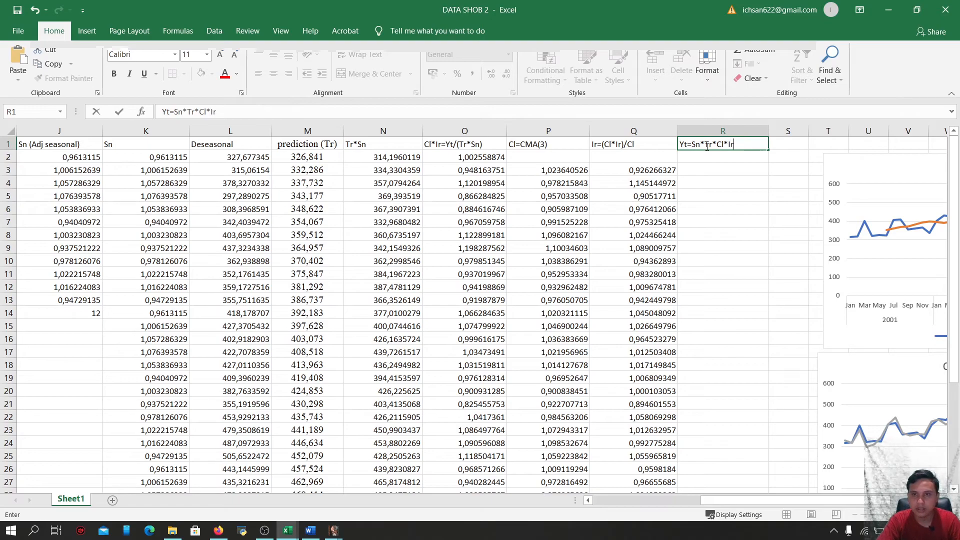
left_click(699, 170)
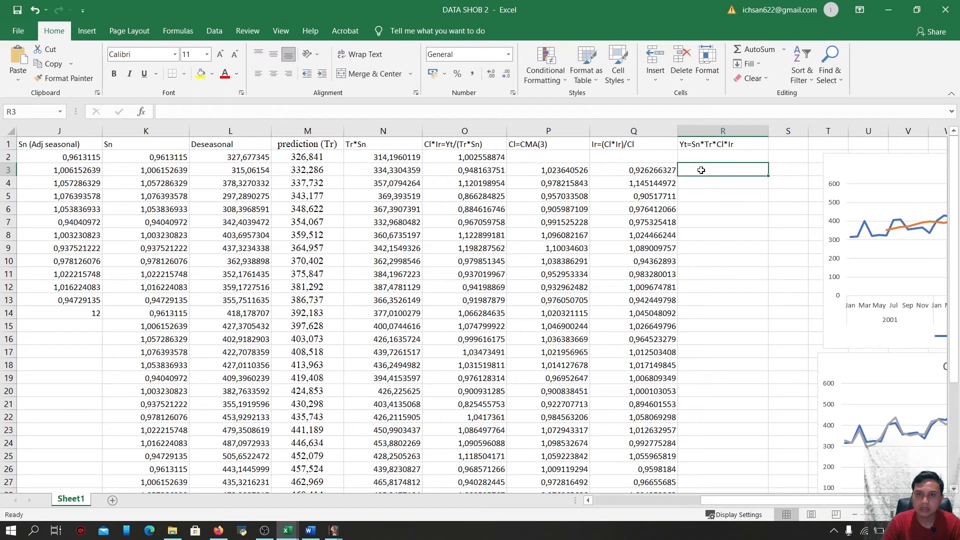
Compute R3 as the product =K3*M3*P3*Q3
type("=")
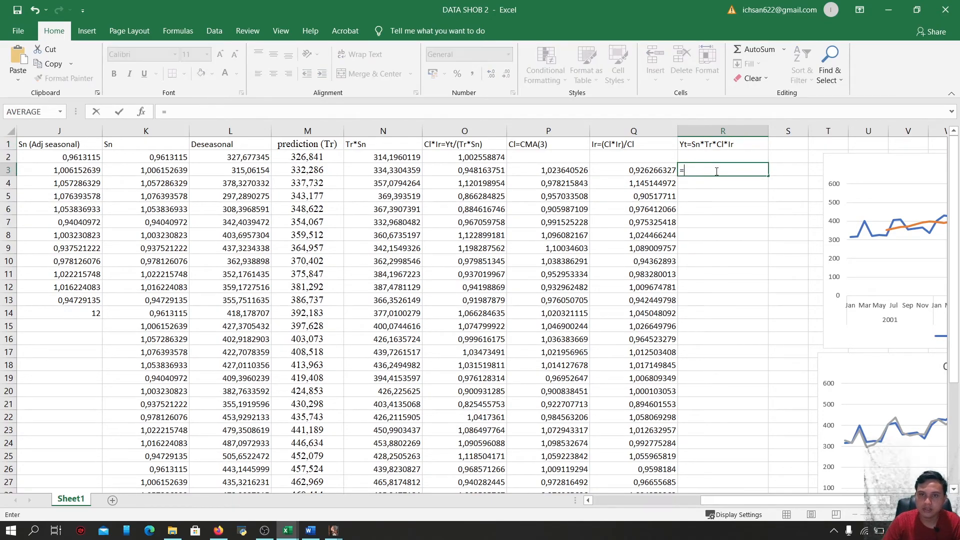
left_click(164, 169)
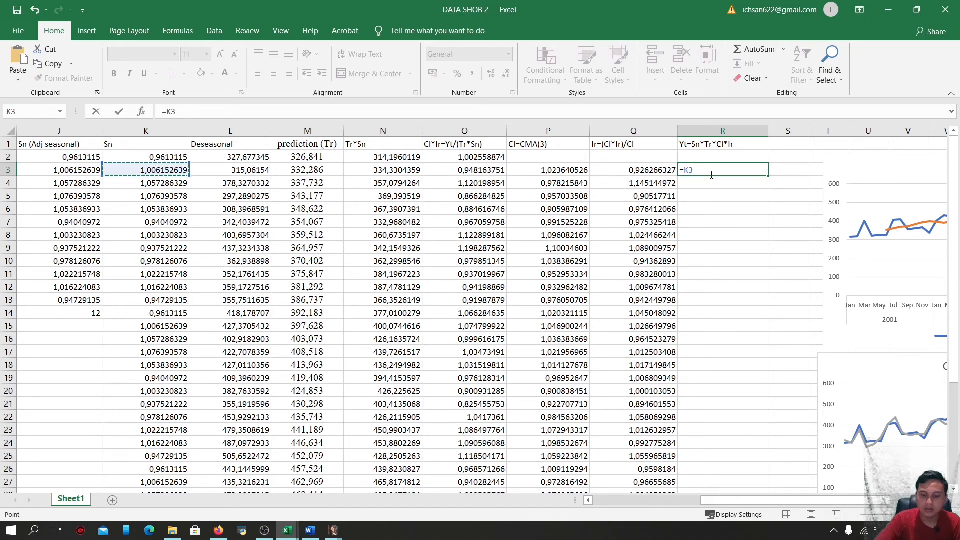
type("*")
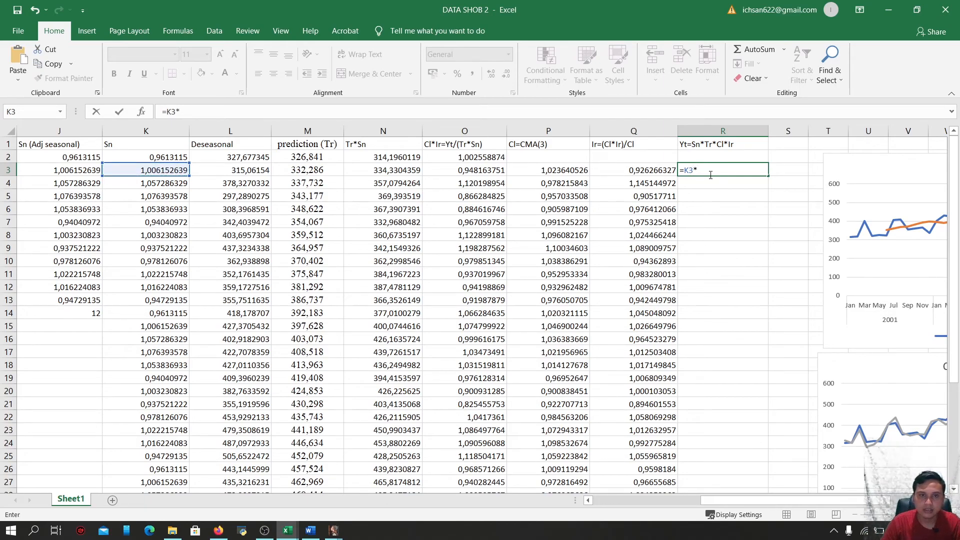
left_click(307, 170)
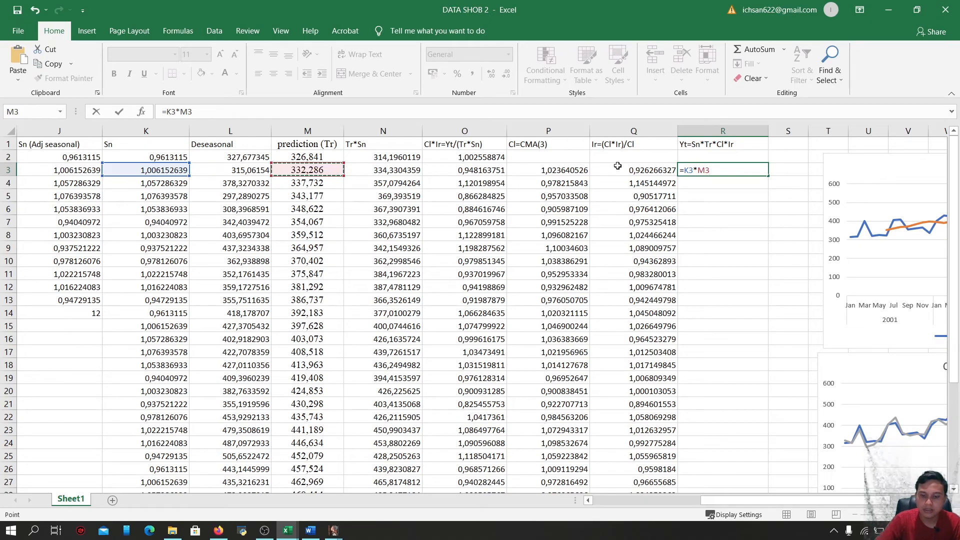
type("*")
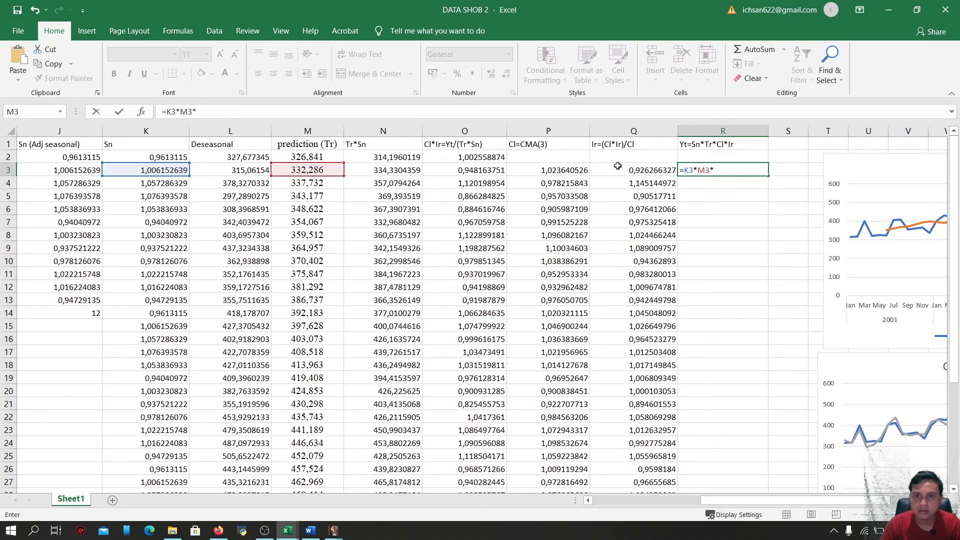
left_click(556, 173)
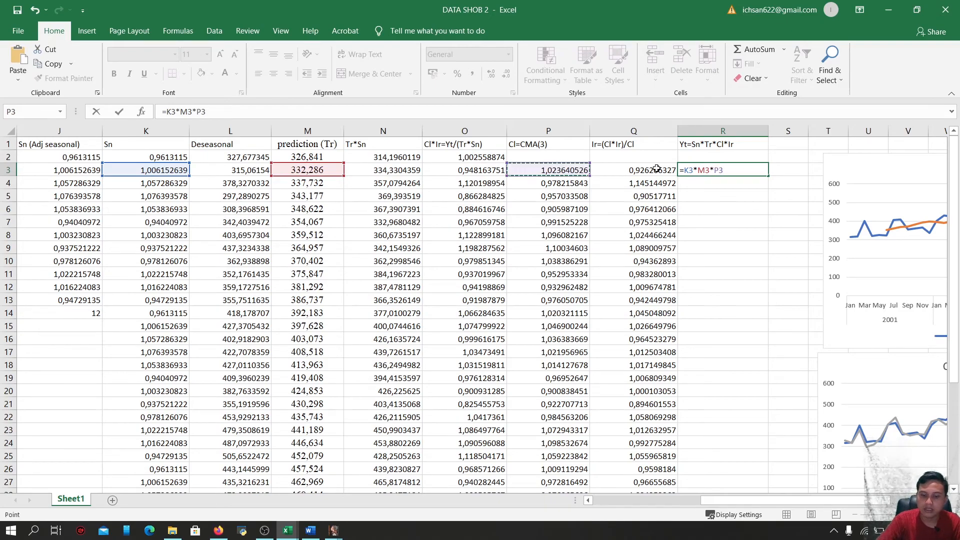
type("*")
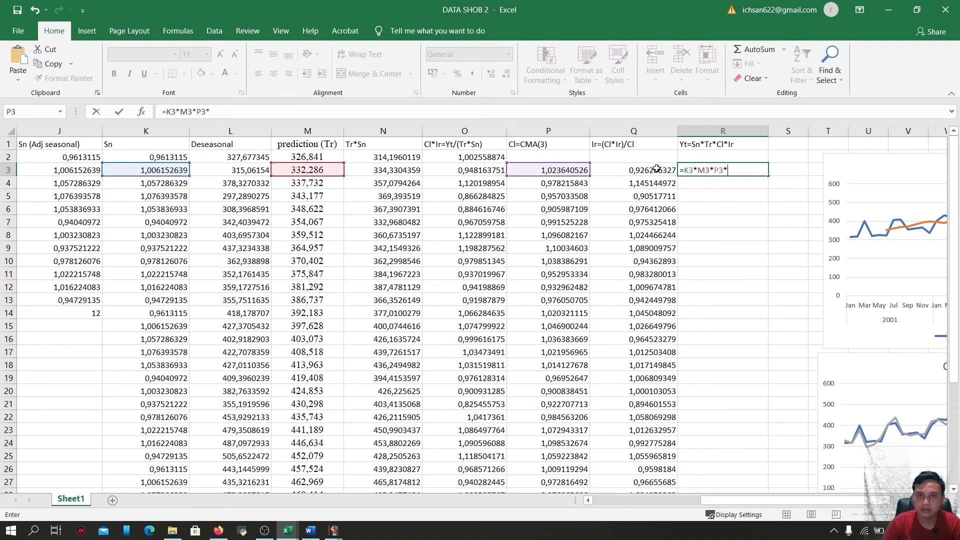
left_click(652, 170)
key("Return")
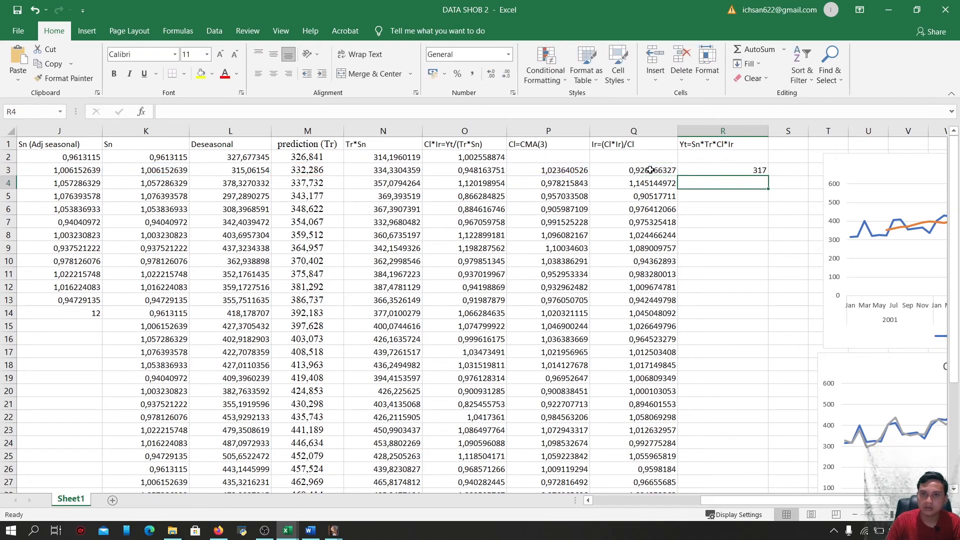
Fill the R3 product formula down to row 37 and inspect the copied formula in R10
left_click(724, 172)
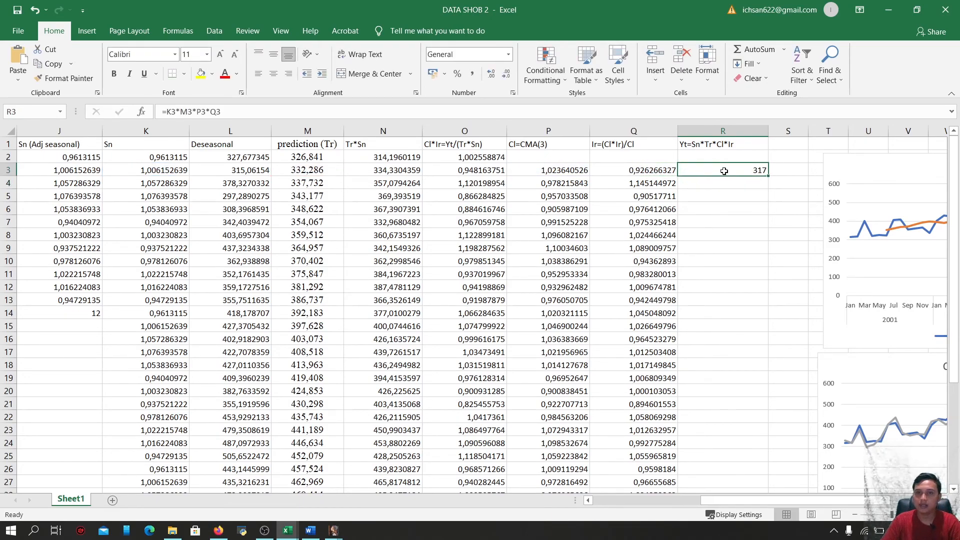
mouse_move(768, 176)
left_mouse_down()
mouse_move(773, 488)
mouse_move(763, 140)
mouse_move(758, 188)
mouse_move(756, 174)
left_mouse_up()
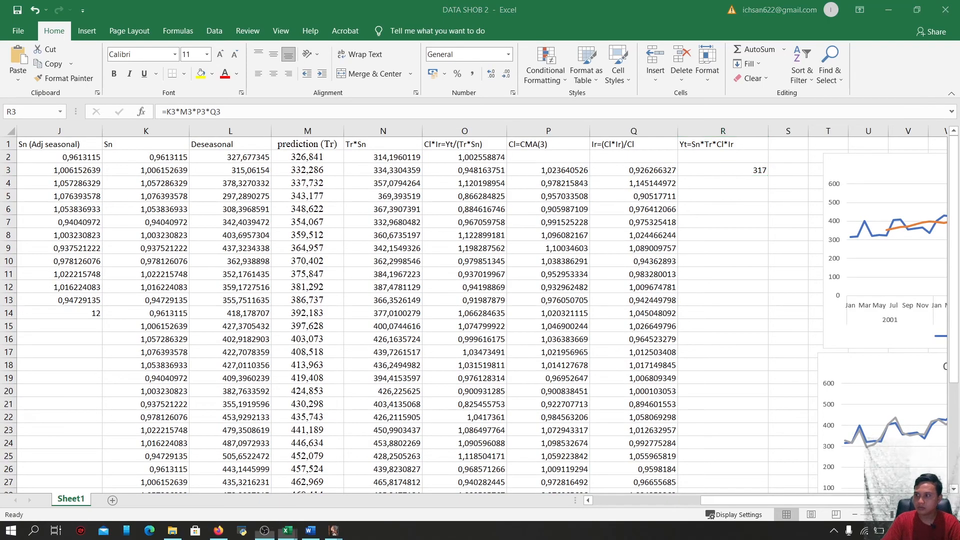
left_click_drag(768, 175, 772, 473)
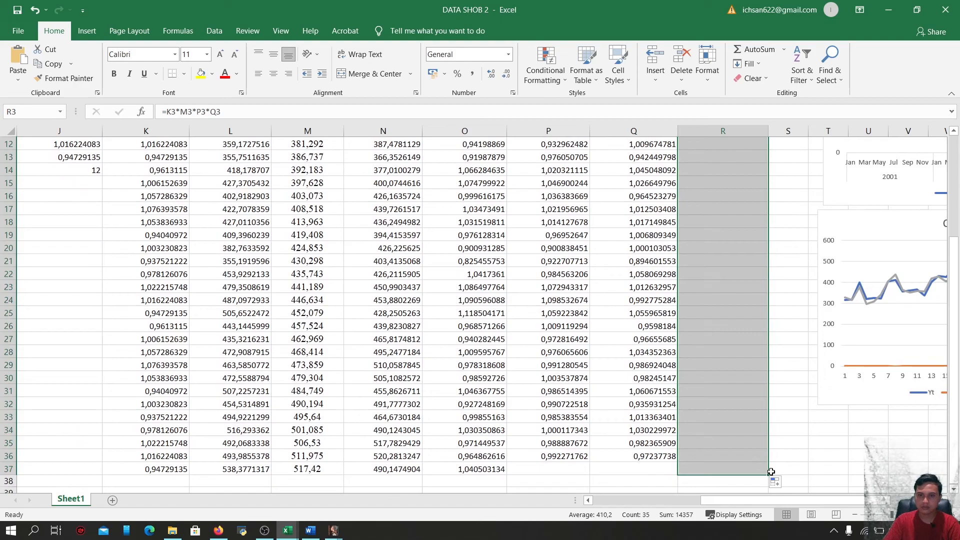
scroll(737, 357, "up", 4)
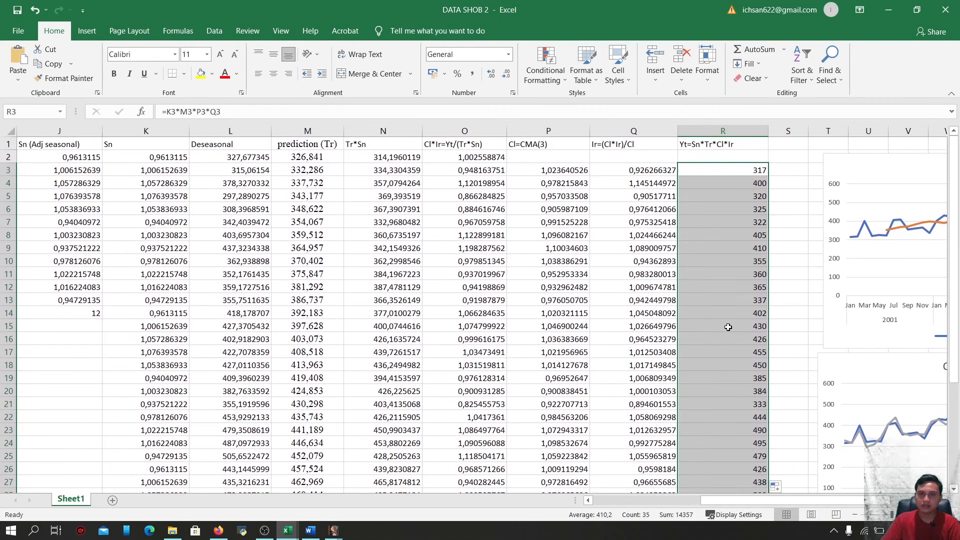
left_click(733, 259)
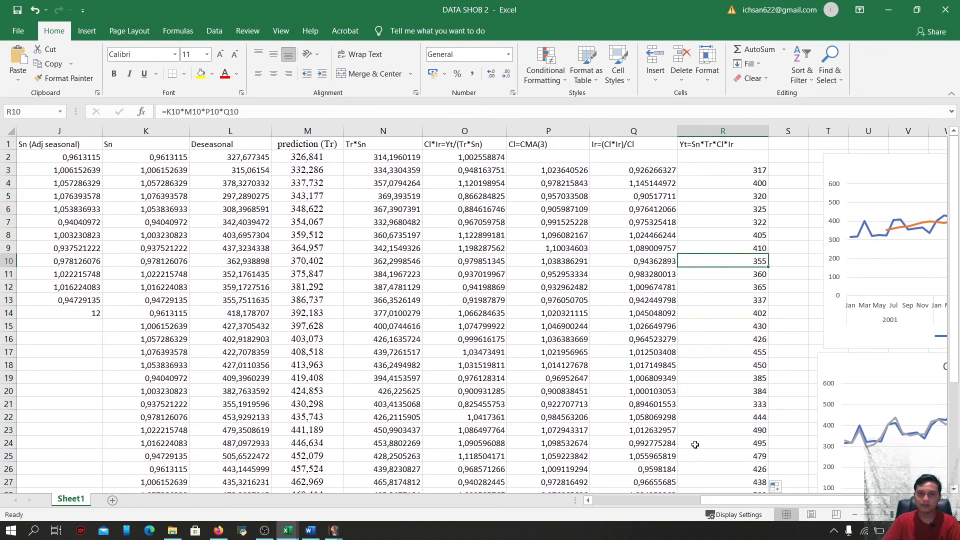
mouse_move(755, 500)
left_mouse_down()
mouse_move(646, 509)
mouse_move(763, 504)
mouse_move(754, 503)
left_mouse_up()
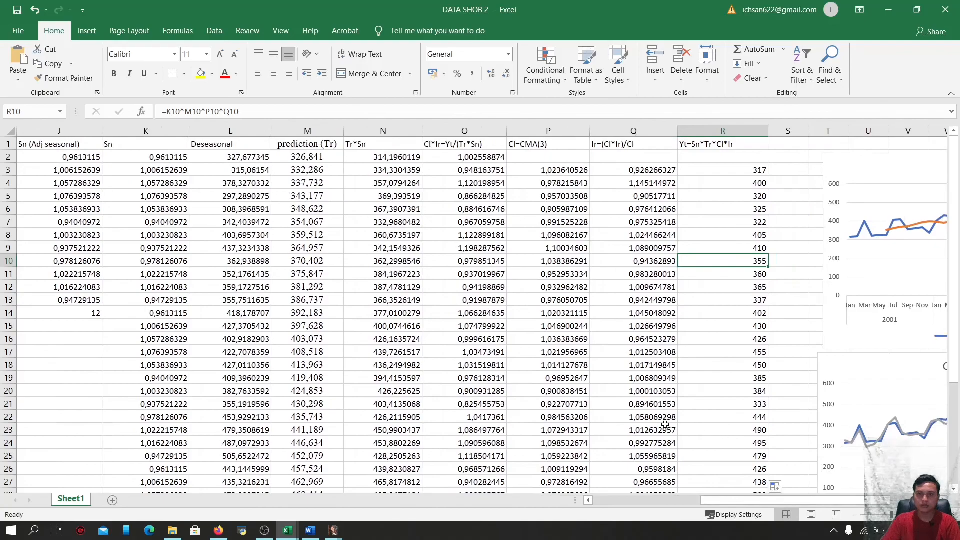